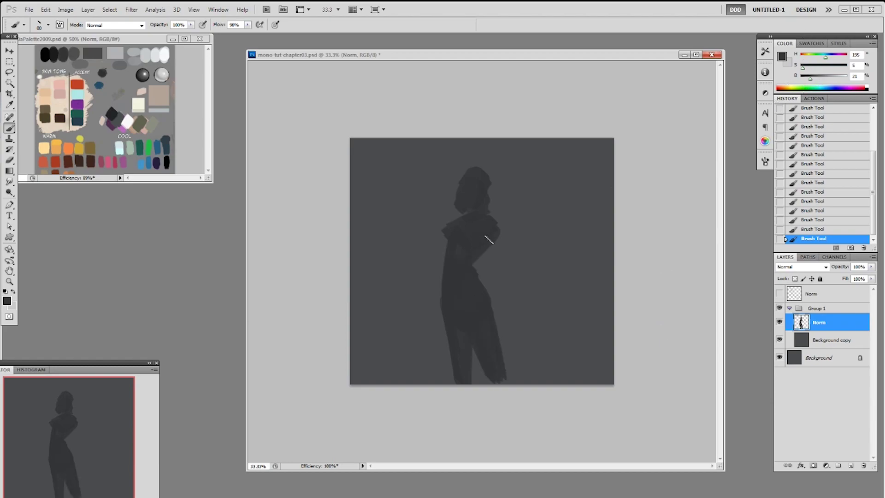
Erase around the head with a smaller eraser to reduce it to a compact, blocky shape.
{"action": "key", "text": "e"}
{"action": "key", "text": "bracketleft"}
{"action": "key", "text": "bracketleft"}
{"action": "key", "text": "bracketleft"}
{"action": "key", "text": "bracketleft"}
{"action": "key", "text": "bracketleft"}
{"action": "key", "text": "bracketleft"}
{"action": "key", "text": "bracketleft"}
{"action": "key", "text": "bracketleft"}
{"action": "key", "text": "bracketleft"}
{"action": "key", "text": "bracketleft"}
{"action": "mouse_move", "coordinate": [490, 206]}
{"action": "left_mouse_down"}
{"action": "mouse_move", "coordinate": [499, 227]}
{"action": "mouse_move", "coordinate": [444, 229]}
{"action": "mouse_move", "coordinate": [458, 208]}
{"action": "left_mouse_up"}
{"action": "mouse_move", "coordinate": [458, 210]}
{"action": "left_mouse_down"}
{"action": "mouse_move", "coordinate": [458, 184]}
{"action": "mouse_move", "coordinate": [476, 169]}
{"action": "left_mouse_up"}
{"action": "left_click_drag", "start_coordinate": [478, 167], "coordinate": [485, 175]}
{"action": "mouse_move", "coordinate": [486, 176]}
{"action": "left_mouse_down"}
{"action": "mouse_move", "coordinate": [493, 179]}
{"action": "mouse_move", "coordinate": [465, 175]}
{"action": "left_mouse_up"}
Brush dark strokes over the waist and shoulder to rebuild the torso's silhouette.
{"action": "key", "text": "b"}
{"action": "mouse_move", "coordinate": [479, 264]}
{"action": "left_mouse_down"}
{"action": "mouse_move", "coordinate": [467, 280]}
{"action": "mouse_move", "coordinate": [472, 270]}
{"action": "mouse_move", "coordinate": [436, 264]}
{"action": "mouse_move", "coordinate": [430, 289]}
{"action": "mouse_move", "coordinate": [436, 259]}
{"action": "mouse_move", "coordinate": [448, 254]}
{"action": "left_mouse_up"}
{"action": "key", "text": "e"}
{"action": "key", "text": "b"}
{"action": "mouse_move", "coordinate": [453, 227]}
{"action": "left_mouse_down"}
{"action": "mouse_move", "coordinate": [448, 239]}
{"action": "mouse_move", "coordinate": [464, 222]}
{"action": "left_mouse_up"}
{"action": "mouse_move", "coordinate": [497, 235]}
{"action": "left_mouse_down"}
{"action": "mouse_move", "coordinate": [496, 260]}
{"action": "mouse_move", "coordinate": [493, 231]}
{"action": "mouse_move", "coordinate": [501, 272]}
{"action": "mouse_move", "coordinate": [497, 239]}
{"action": "left_mouse_up"}
{"action": "key", "text": "ctrl+z"}
Paint both arms hanging down from the shoulders, one angled away from the body.
{"action": "left_click_drag", "start_coordinate": [497, 246], "coordinate": [502, 282]}
{"action": "mouse_move", "coordinate": [445, 242]}
{"action": "left_mouse_down"}
{"action": "mouse_move", "coordinate": [437, 278]}
{"action": "mouse_move", "coordinate": [445, 251]}
{"action": "mouse_move", "coordinate": [423, 311]}
{"action": "mouse_move", "coordinate": [432, 288]}
{"action": "mouse_move", "coordinate": [416, 302]}
{"action": "mouse_move", "coordinate": [429, 282]}
{"action": "mouse_move", "coordinate": [413, 310]}
{"action": "mouse_move", "coordinate": [437, 280]}
{"action": "mouse_move", "coordinate": [419, 312]}
{"action": "left_mouse_up"}
{"action": "left_click_drag", "start_coordinate": [498, 266], "coordinate": [497, 318]}
{"action": "left_click_drag", "start_coordinate": [496, 301], "coordinate": [499, 309]}
{"action": "left_click_drag", "start_coordinate": [501, 286], "coordinate": [497, 311]}
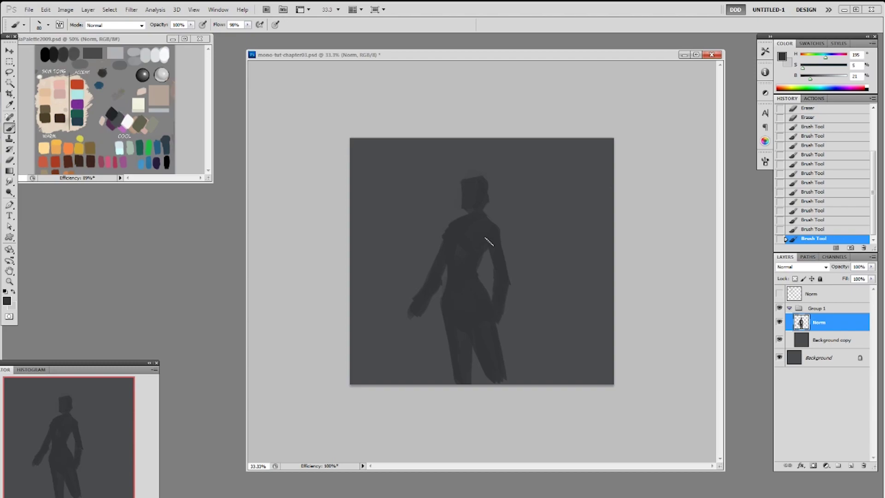
Erase along the head, shoulder and outstretched arm to refine the silhouette's edges.
{"action": "key", "text": "e"}
{"action": "left_click_drag", "start_coordinate": [462, 193], "coordinate": [475, 179]}
{"action": "mouse_move", "coordinate": [479, 181]}
{"action": "left_mouse_down"}
{"action": "mouse_move", "coordinate": [489, 184]}
{"action": "mouse_move", "coordinate": [489, 217]}
{"action": "mouse_move", "coordinate": [449, 223]}
{"action": "mouse_move", "coordinate": [443, 233]}
{"action": "left_mouse_up"}
{"action": "left_click_drag", "start_coordinate": [446, 266], "coordinate": [442, 279]}
Clear the stray pixels beside the figure using a rectangular selection, and deselect.
{"action": "key", "text": "ctrl+t"}
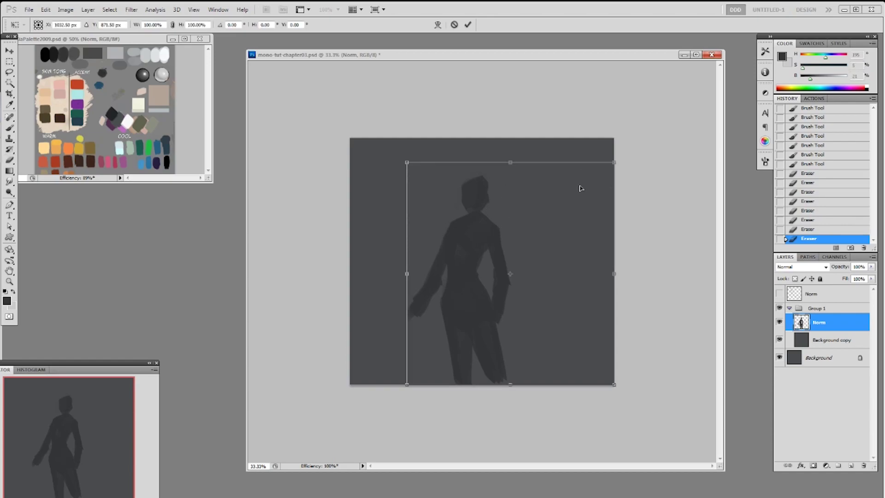
{"action": "key", "text": "Escape"}
{"action": "key", "text": "m"}
{"action": "left_click_drag", "start_coordinate": [632, 131], "coordinate": [530, 399]}
{"action": "key", "text": "Delete"}
{"action": "key", "text": "ctrl+d"}
Enlarge the figure slightly with Free Transform so it reaches higher on the canvas.
{"action": "key", "text": "ctrl+t"}
{"action": "left_click_drag", "start_coordinate": [407, 162], "coordinate": [400, 144]}
{"action": "left_click_drag", "start_coordinate": [512, 144], "coordinate": [523, 146]}
{"action": "key", "text": "Return"}
Trim the sides and crown of the head with the Eraser.
{"action": "key", "text": "e"}
{"action": "left_click_drag", "start_coordinate": [455, 182], "coordinate": [461, 195]}
{"action": "left_click_drag", "start_coordinate": [470, 159], "coordinate": [489, 185]}
Paint two pointed horns on the head and broaden the shoulder with a sampled dark tone.
{"action": "key", "text": "b"}
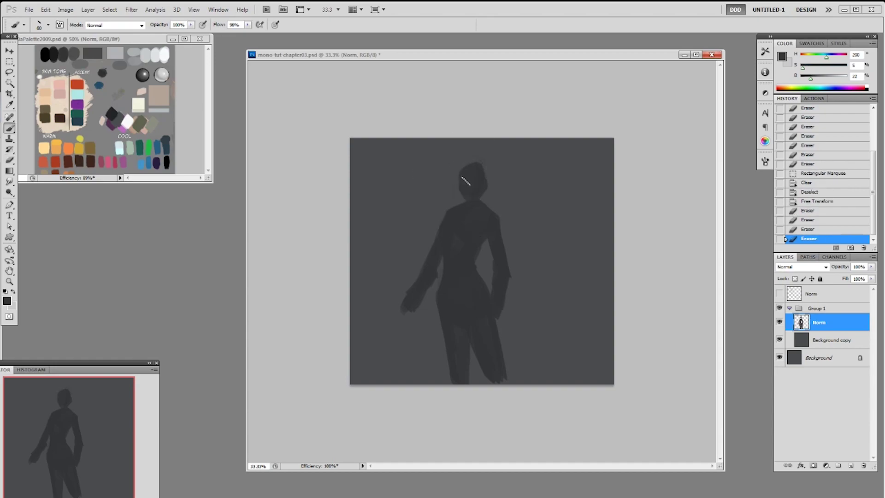
{"action": "mouse_move", "coordinate": [452, 157]}
{"action": "left_mouse_down"}
{"action": "mouse_move", "coordinate": [457, 176]}
{"action": "mouse_move", "coordinate": [451, 158]}
{"action": "mouse_move", "coordinate": [478, 189]}
{"action": "mouse_move", "coordinate": [492, 156]}
{"action": "mouse_move", "coordinate": [484, 174]}
{"action": "mouse_move", "coordinate": [494, 158]}
{"action": "left_mouse_up"}
{"action": "mouse_move", "coordinate": [499, 214]}
{"action": "left_mouse_down"}
{"action": "mouse_move", "coordinate": [479, 212]}
{"action": "mouse_move", "coordinate": [451, 210]}
{"action": "mouse_move", "coordinate": [439, 226]}
{"action": "mouse_move", "coordinate": [451, 213]}
{"action": "mouse_move", "coordinate": [459, 220]}
{"action": "mouse_move", "coordinate": [444, 213]}
{"action": "mouse_move", "coordinate": [449, 208]}
{"action": "mouse_move", "coordinate": [457, 218]}
{"action": "mouse_move", "coordinate": [496, 223]}
{"action": "left_mouse_up"}
{"action": "left_click", "coordinate": [461, 214], "text": "alt"}
{"action": "mouse_move", "coordinate": [492, 219]}
{"action": "left_mouse_down"}
{"action": "mouse_move", "coordinate": [489, 231]}
{"action": "mouse_move", "coordinate": [499, 222]}
{"action": "left_mouse_up"}
Load the figure's silhouette as a selection, add a new layer above it, and hide the selection outline.
{"action": "left_click", "coordinate": [803, 323], "text": "ctrl"}
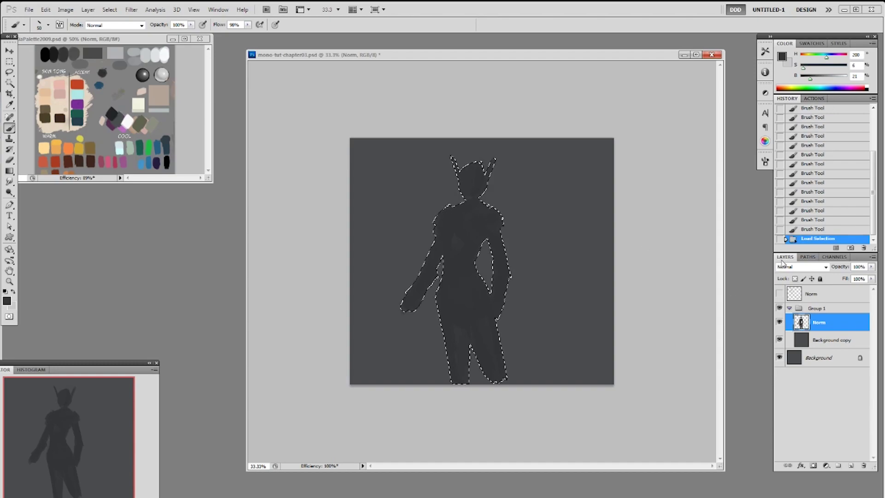
{"action": "key", "text": "ctrl+shift+alt+n"}
{"action": "key", "text": "ctrl+h"}
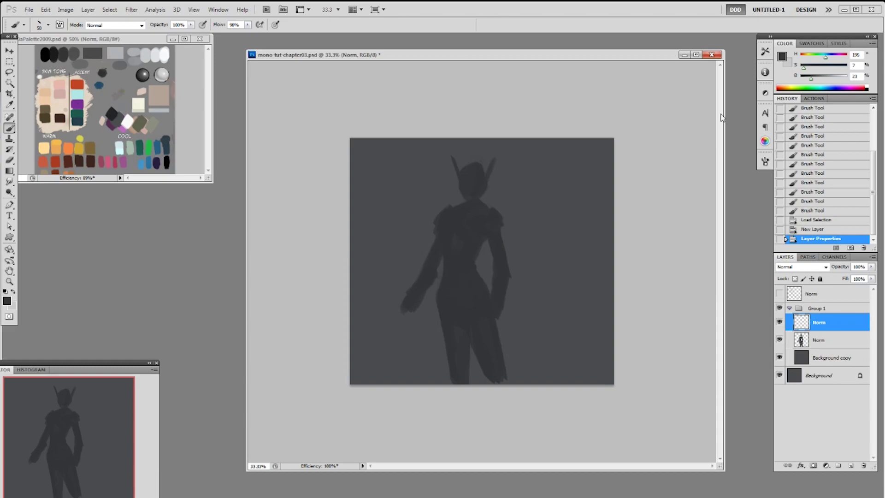
Paint texture over the shoulders and chest with the 80 px textured brush enlarged to 175 px, 31% brightness and 70% opacity.
{"action": "left_click_drag", "start_coordinate": [814, 78], "coordinate": [816, 80]}
{"action": "right_click", "coordinate": [546, 215]}
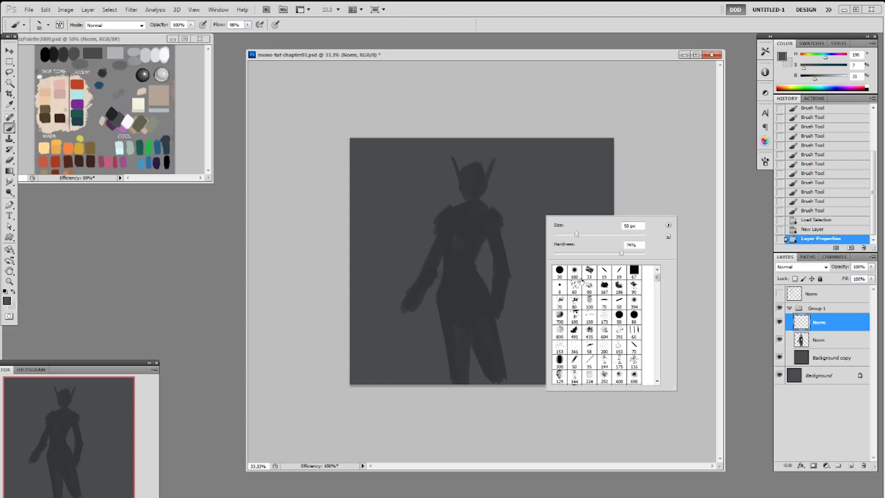
{"action": "left_click", "coordinate": [577, 301]}
{"action": "left_click", "coordinate": [674, 151]}
{"action": "key", "text": "5"}
{"action": "key", "text": "bracketright"}
{"action": "key", "text": "bracketright"}
{"action": "key", "text": "bracketright"}
{"action": "key", "text": "bracketright"}
{"action": "key", "text": "7"}
{"action": "left_click_drag", "start_coordinate": [446, 229], "coordinate": [453, 236]}
{"action": "left_click_drag", "start_coordinate": [454, 237], "coordinate": [470, 213]}
{"action": "left_click_drag", "start_coordinate": [475, 155], "coordinate": [493, 226]}
{"action": "left_click_drag", "start_coordinate": [477, 192], "coordinate": [490, 251]}
{"action": "mouse_move", "coordinate": [489, 219]}
{"action": "left_mouse_down"}
{"action": "mouse_move", "coordinate": [451, 247]}
{"action": "mouse_move", "coordinate": [482, 208]}
{"action": "mouse_move", "coordinate": [507, 218]}
{"action": "mouse_move", "coordinate": [477, 226]}
{"action": "left_mouse_up"}
Brush faint texture across the upper body with a larger brush, 47% brightness and 30% opacity.
{"action": "key", "text": "ctrl+minus"}
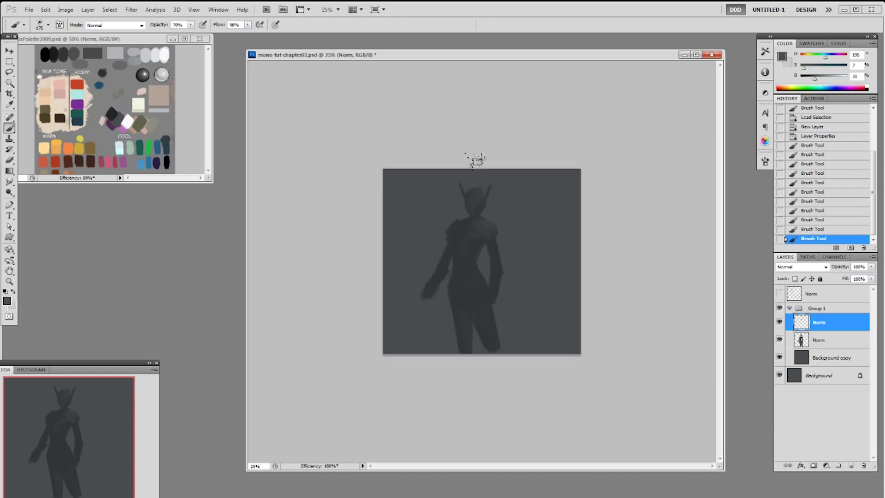
{"action": "left_click", "coordinate": [822, 78]}
{"action": "key", "text": "3"}
{"action": "key", "text": "bracketright"}
{"action": "key", "text": "bracketright"}
{"action": "key", "text": "bracketright"}
{"action": "key", "text": "bracketright"}
{"action": "left_click", "coordinate": [484, 222]}
{"action": "key", "text": "ctrl+z"}
{"action": "left_click_drag", "start_coordinate": [520, 244], "coordinate": [526, 250]}
{"action": "mouse_move", "coordinate": [526, 250]}
{"action": "left_mouse_down"}
{"action": "mouse_move", "coordinate": [469, 237]}
{"action": "mouse_move", "coordinate": [429, 253]}
{"action": "left_mouse_up"}
Try painting the upper arm in the lighter grey with a different 90 px brush at 100% opacity.
{"action": "right_click", "coordinate": [517, 249]}
{"action": "left_click", "coordinate": [574, 306]}
{"action": "left_click", "coordinate": [502, 222]}
{"action": "left_click_drag", "start_coordinate": [492, 248], "coordinate": [496, 274]}
{"action": "key", "text": "ctrl+z"}
{"action": "key", "text": "0"}
{"action": "key", "text": "bracketleft"}
{"action": "key", "text": "bracketleft"}
{"action": "key", "text": "bracketleft"}
{"action": "key", "text": "bracketleft"}
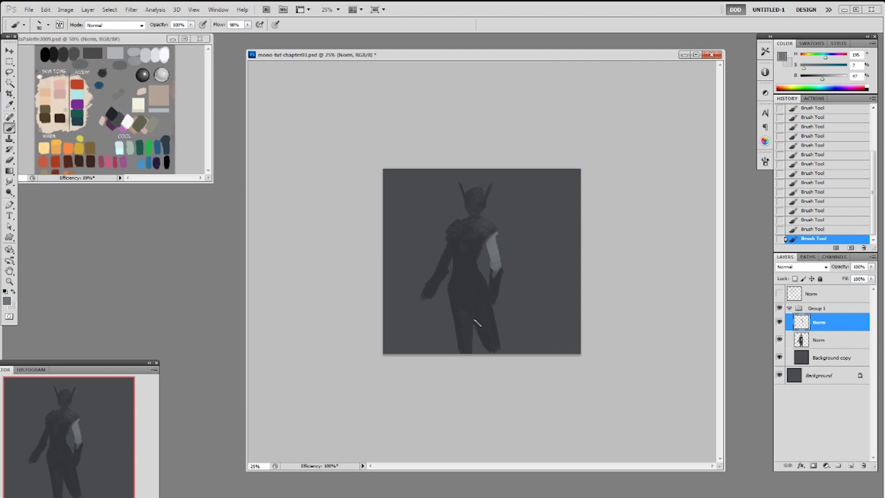
{"action": "key", "text": "ctrl+alt+z"}
{"action": "key", "text": "ctrl+alt+z"}
Paint lighter upper arms and bare legs inside the silhouette, using grey tones sampled from the arm.
{"action": "left_click_drag", "start_coordinate": [498, 235], "coordinate": [495, 269]}
{"action": "left_click", "coordinate": [495, 263], "text": "alt"}
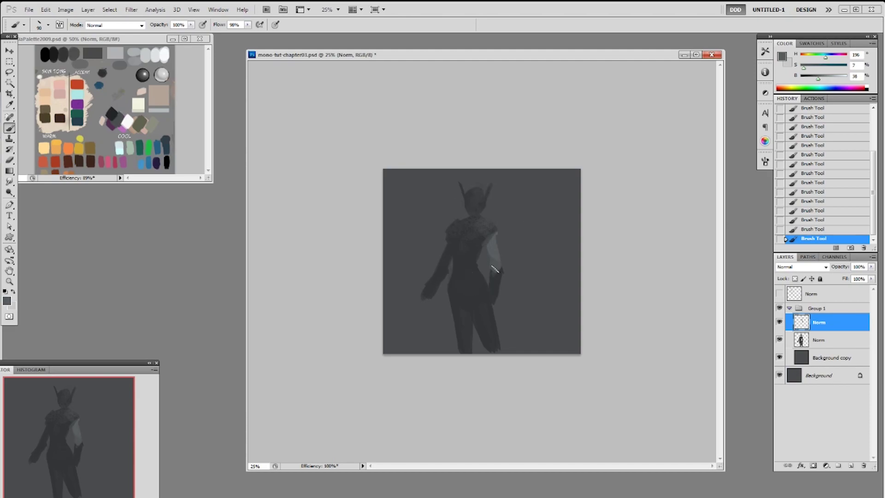
{"action": "mouse_move", "coordinate": [447, 250]}
{"action": "left_mouse_down"}
{"action": "mouse_move", "coordinate": [443, 269]}
{"action": "mouse_move", "coordinate": [450, 242]}
{"action": "left_mouse_up"}
{"action": "left_click", "coordinate": [497, 245], "text": "alt"}
{"action": "mouse_move", "coordinate": [466, 325]}
{"action": "left_mouse_down"}
{"action": "mouse_move", "coordinate": [450, 293]}
{"action": "mouse_move", "coordinate": [465, 349]}
{"action": "left_mouse_up"}
{"action": "mouse_move", "coordinate": [481, 297]}
{"action": "left_mouse_down"}
{"action": "mouse_move", "coordinate": [496, 351]}
{"action": "mouse_move", "coordinate": [463, 324]}
{"action": "left_mouse_up"}
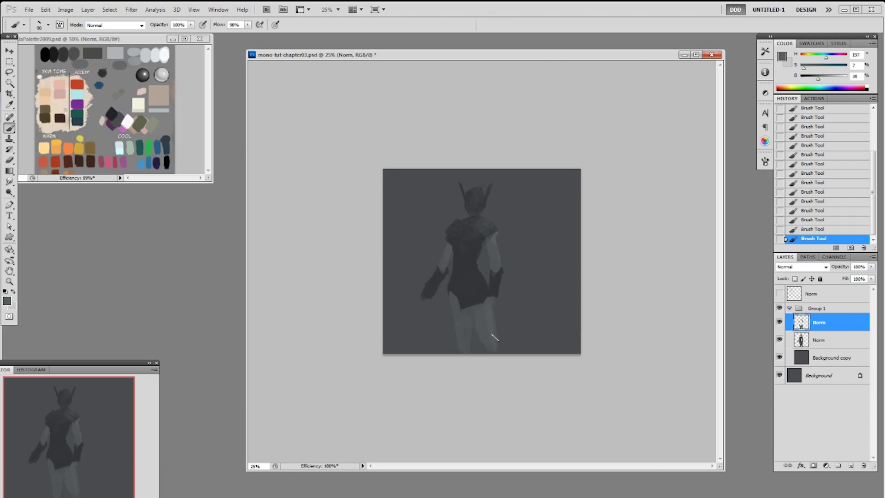
Add a new layer and paint a long ragged skirt over the legs with the dark tone sampled from the body.
{"action": "key", "text": "F2"}
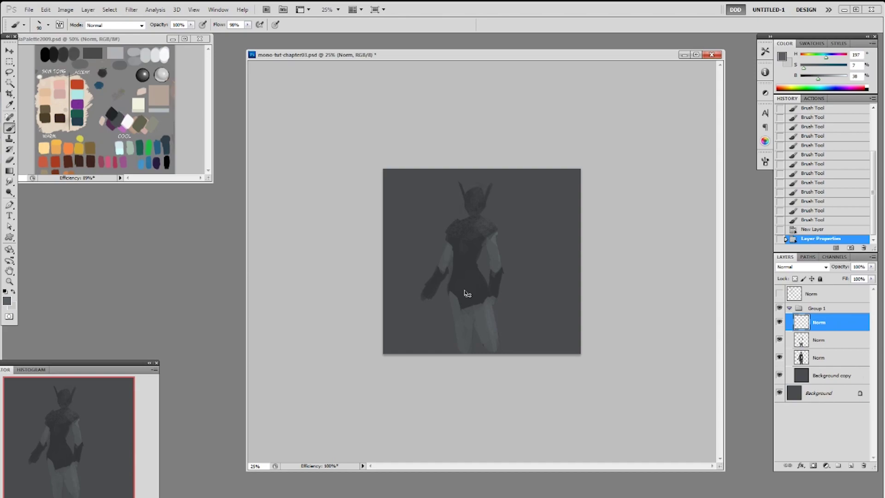
{"action": "left_click", "coordinate": [461, 295], "text": "alt"}
{"action": "left_click_drag", "start_coordinate": [452, 294], "coordinate": [452, 345]}
{"action": "left_click_drag", "start_coordinate": [462, 308], "coordinate": [466, 349]}
{"action": "left_click_drag", "start_coordinate": [474, 303], "coordinate": [476, 336]}
{"action": "left_click_drag", "start_coordinate": [479, 285], "coordinate": [470, 323]}
{"action": "left_click_drag", "start_coordinate": [468, 323], "coordinate": [473, 352]}
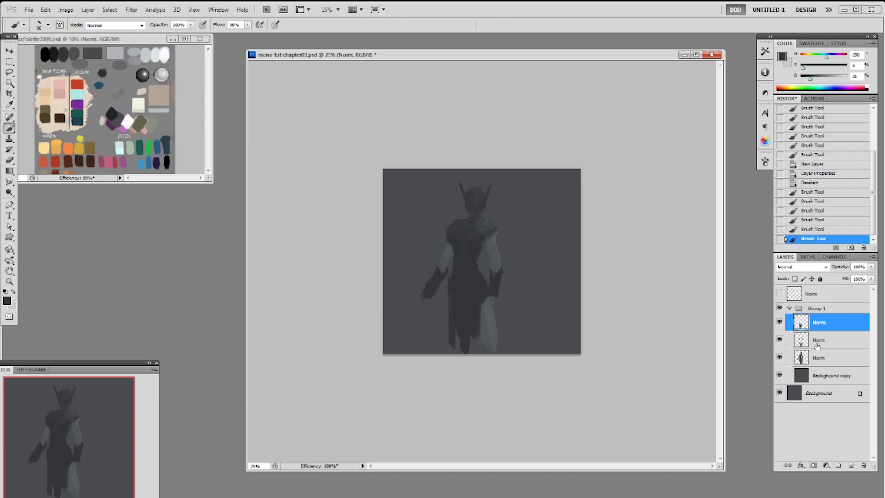
Toggle the lighter arms-and-legs layer's visibility to compare, and delete that layer.
{"action": "left_click", "coordinate": [779, 340]}
{"action": "left_click", "coordinate": [779, 340]}
{"action": "left_click_drag", "start_coordinate": [795, 341], "coordinate": [863, 466]}
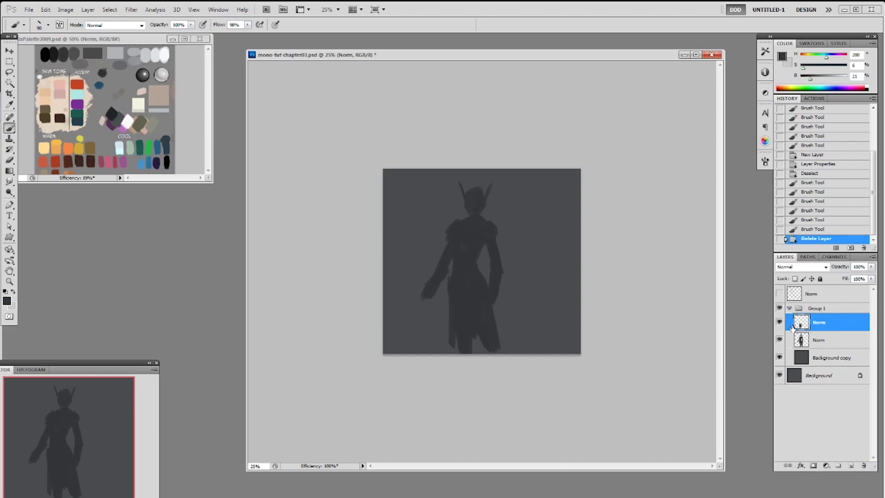
Load the figure layer's silhouette as a hidden selection and paint slightly lighter strokes on the face.
{"action": "left_click", "coordinate": [802, 340], "text": "ctrl"}
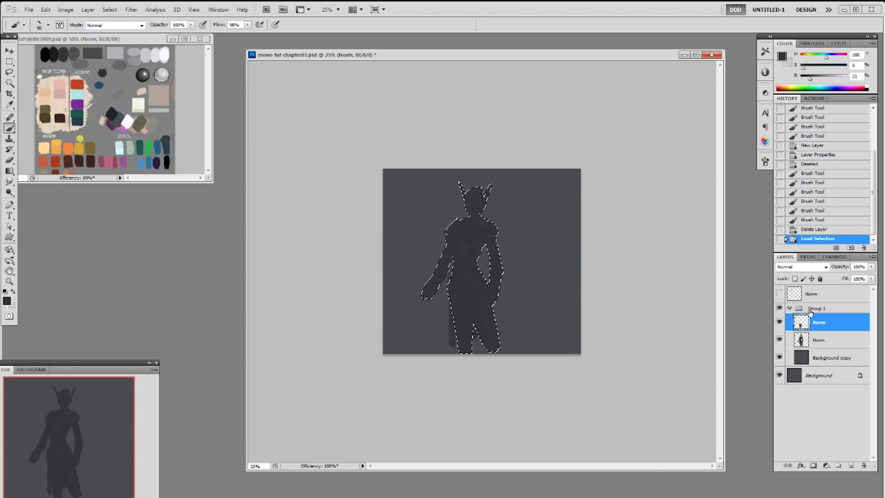
{"action": "key", "text": "ctrl+h"}
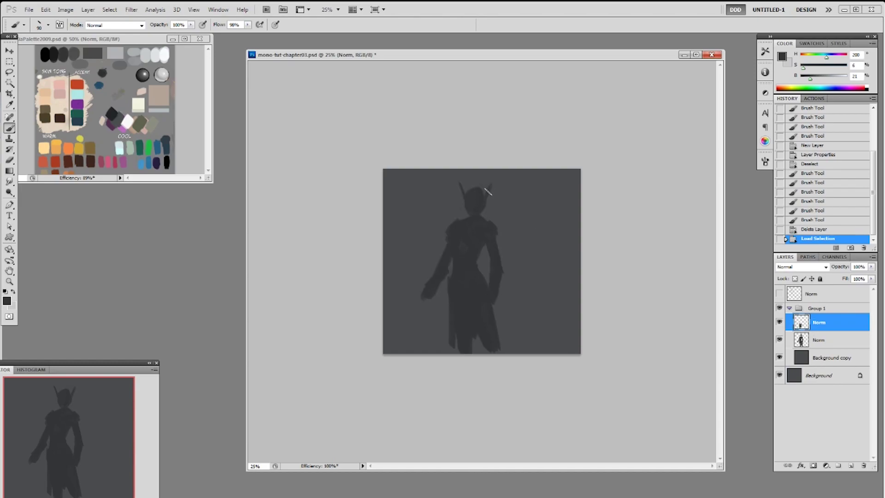
{"action": "left_click_drag", "start_coordinate": [813, 80], "coordinate": [814, 81]}
{"action": "mouse_move", "coordinate": [480, 190]}
{"action": "left_mouse_down"}
{"action": "mouse_move", "coordinate": [474, 207]}
{"action": "mouse_move", "coordinate": [480, 196]}
{"action": "left_mouse_up"}
{"action": "left_click_drag", "start_coordinate": [480, 196], "coordinate": [478, 205]}
{"action": "left_click_drag", "start_coordinate": [476, 198], "coordinate": [478, 204]}
{"action": "left_click_drag", "start_coordinate": [475, 196], "coordinate": [475, 208]}
Blend the face with tones sampled from the head and chest, and choose a 19 px brush.
{"action": "left_click", "coordinate": [474, 209], "text": "alt"}
{"action": "mouse_move", "coordinate": [474, 196]}
{"action": "left_mouse_down"}
{"action": "mouse_move", "coordinate": [481, 202]}
{"action": "mouse_move", "coordinate": [482, 190]}
{"action": "left_mouse_up"}
{"action": "left_click", "coordinate": [479, 196], "text": "alt"}
{"action": "left_click", "coordinate": [467, 203], "text": "alt"}
{"action": "left_click", "coordinate": [474, 231], "text": "alt"}
{"action": "right_click", "coordinate": [495, 201]}
{"action": "double_click", "coordinate": [566, 262]}
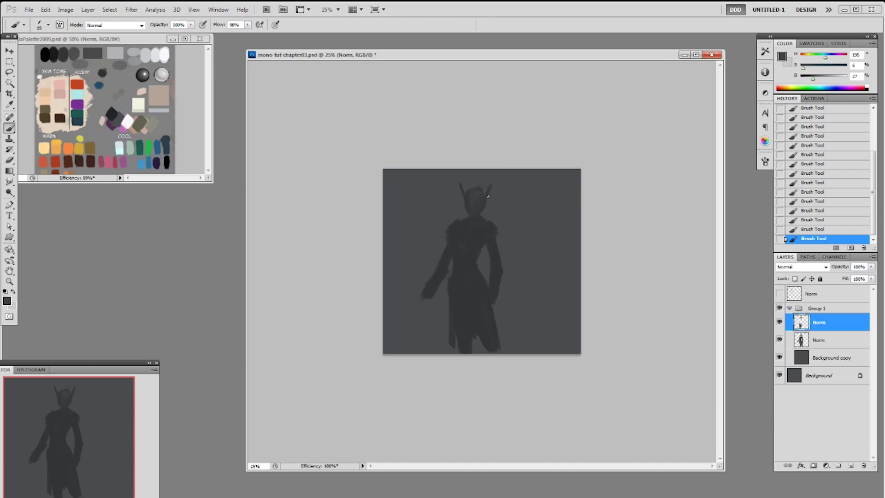
Lighten the face and forehead with a reduced Dodge tool brush.
{"action": "key", "text": "o"}
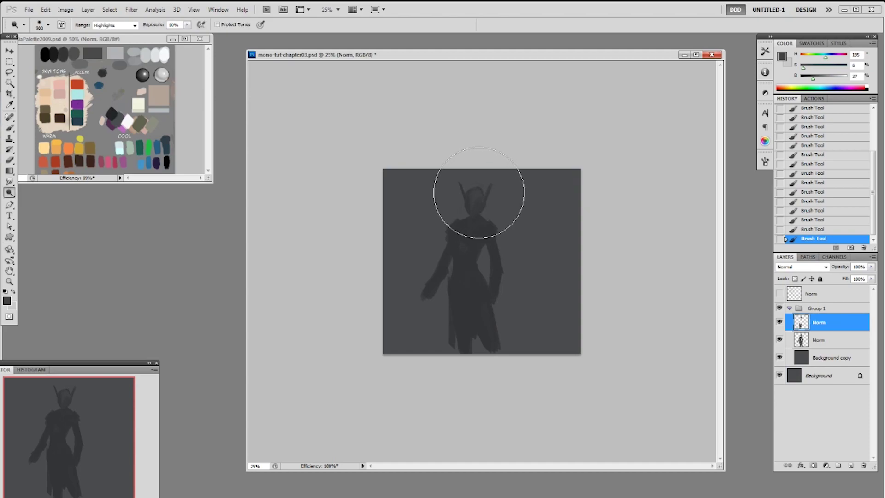
{"action": "key", "text": "["}
{"action": "key", "text": "["}
{"action": "key", "text": "["}
{"action": "key", "text": "["}
{"action": "key", "text": "["}
{"action": "key", "text": "["}
{"action": "key", "text": "["}
{"action": "left_click_drag", "start_coordinate": [476, 192], "coordinate": [474, 208]}
{"action": "key", "text": "ctrl+z"}
{"action": "mouse_move", "coordinate": [475, 191]}
{"action": "left_mouse_down"}
{"action": "mouse_move", "coordinate": [472, 234]}
{"action": "mouse_move", "coordinate": [483, 194]}
{"action": "left_mouse_up"}
Add small highlights to the forehead and lower face with a 19 px brush and a sampled lighter grey.
{"action": "key", "text": "b"}
{"action": "left_click", "coordinate": [474, 198], "text": "alt"}
{"action": "key", "text": "ctrl+z"}
{"action": "right_click", "coordinate": [484, 196]}
{"action": "left_click", "coordinate": [544, 253]}
{"action": "left_click", "coordinate": [610, 159]}
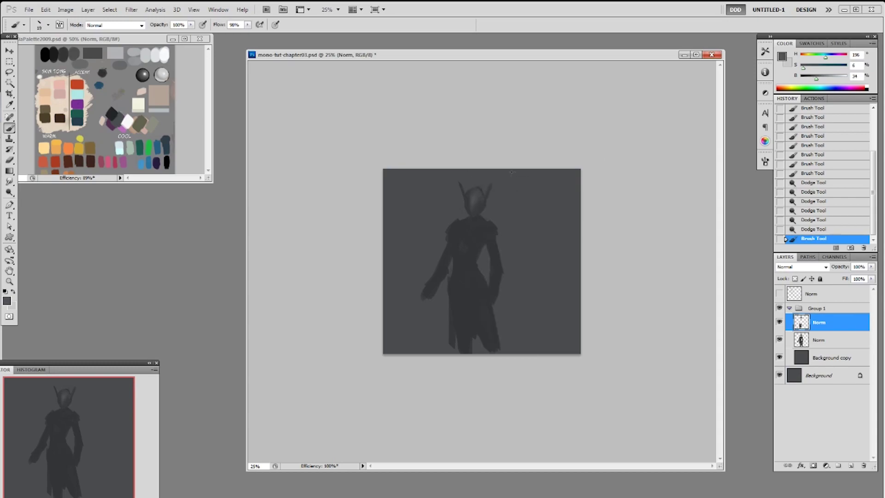
{"action": "left_click", "coordinate": [477, 189]}
{"action": "left_click", "coordinate": [475, 207]}
Paint lighter armour shapes on both shoulders, blending them with tones sampled from the shoulder area.
{"action": "left_click", "coordinate": [483, 229]}
{"action": "left_click", "coordinate": [482, 229], "text": "alt"}
{"action": "left_click_drag", "start_coordinate": [484, 236], "coordinate": [493, 236]}
{"action": "left_click_drag", "start_coordinate": [488, 229], "coordinate": [493, 233]}
{"action": "left_click_drag", "start_coordinate": [488, 226], "coordinate": [491, 231]}
{"action": "left_click", "coordinate": [489, 225], "text": "alt"}
{"action": "left_click", "coordinate": [484, 230], "text": "alt"}
{"action": "left_click", "coordinate": [484, 228]}
{"action": "left_click", "coordinate": [486, 221]}
{"action": "left_click", "coordinate": [459, 223]}
{"action": "left_click", "coordinate": [457, 227]}
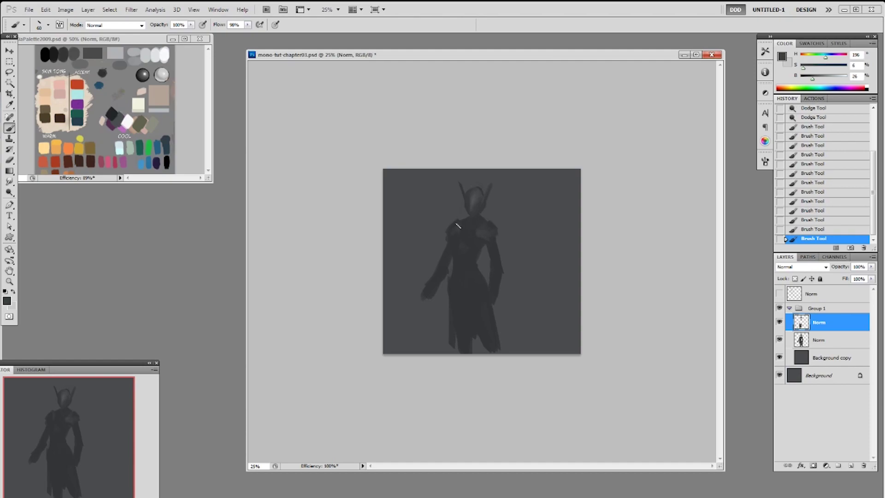
Paint a dark jagged collar around the neck and refine the shoulders with sampled tones, clearing the active selection.
{"action": "left_click", "coordinate": [453, 233]}
{"action": "left_click", "coordinate": [453, 230]}
{"action": "left_click", "coordinate": [483, 230], "text": "alt"}
{"action": "left_click", "coordinate": [476, 213], "text": "alt"}
{"action": "key", "text": "ctrl+d"}
{"action": "left_click", "coordinate": [465, 220]}
{"action": "left_click", "coordinate": [466, 220]}
{"action": "left_click", "coordinate": [475, 217]}
{"action": "left_click", "coordinate": [479, 214]}
Shade the centre of the chest and the upper abdomen with a tone sampled from the chest.
{"action": "left_click", "coordinate": [468, 229], "text": "alt"}
{"action": "left_click", "coordinate": [467, 237]}
{"action": "left_click", "coordinate": [475, 257]}
Blend the face and the side of the head with tones sampled from the face, undoing the last stroke.
{"action": "key", "text": "ctrl+plus"}
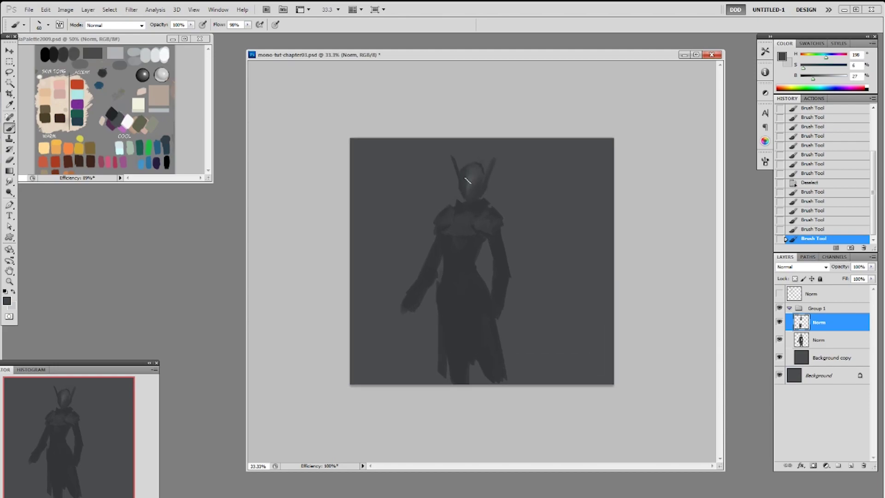
{"action": "left_click", "coordinate": [469, 179], "text": "alt"}
{"action": "mouse_move", "coordinate": [469, 175]}
{"action": "left_mouse_down"}
{"action": "mouse_move", "coordinate": [470, 194]}
{"action": "mouse_move", "coordinate": [474, 176]}
{"action": "mouse_move", "coordinate": [487, 174]}
{"action": "mouse_move", "coordinate": [484, 182]}
{"action": "left_mouse_up"}
{"action": "left_click", "coordinate": [468, 180], "text": "alt"}
{"action": "left_click", "coordinate": [489, 171], "text": "alt"}
{"action": "key", "text": "ctrl+z"}
Define the head's edges and neck with a 19 px brush, and round the shoulder armour on the figure's right-hand side.
{"action": "right_click", "coordinate": [491, 176]}
{"action": "left_click", "coordinate": [575, 229]}
{"action": "left_click", "coordinate": [483, 180]}
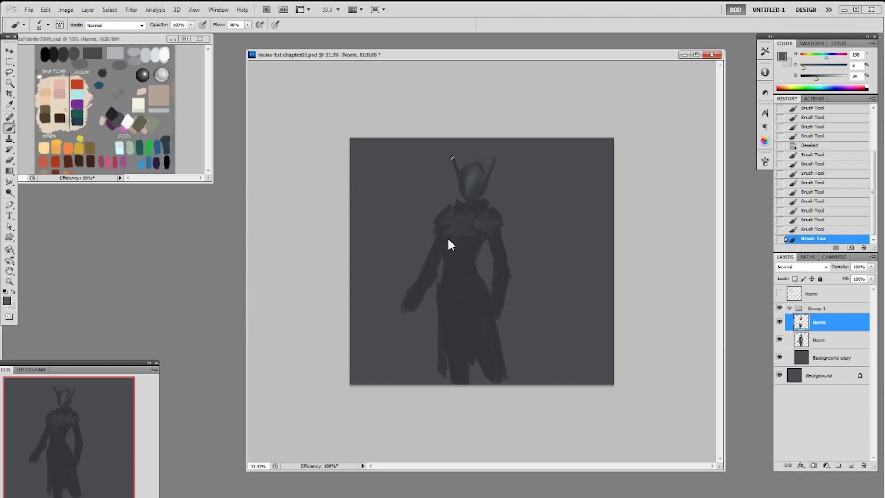
{"action": "left_click_drag", "start_coordinate": [461, 177], "coordinate": [482, 190]}
{"action": "left_click", "coordinate": [479, 195], "text": "alt"}
{"action": "left_click_drag", "start_coordinate": [480, 196], "coordinate": [480, 194]}
{"action": "left_click_drag", "start_coordinate": [500, 214], "coordinate": [493, 208]}
{"action": "left_click", "coordinate": [502, 228], "text": "alt"}
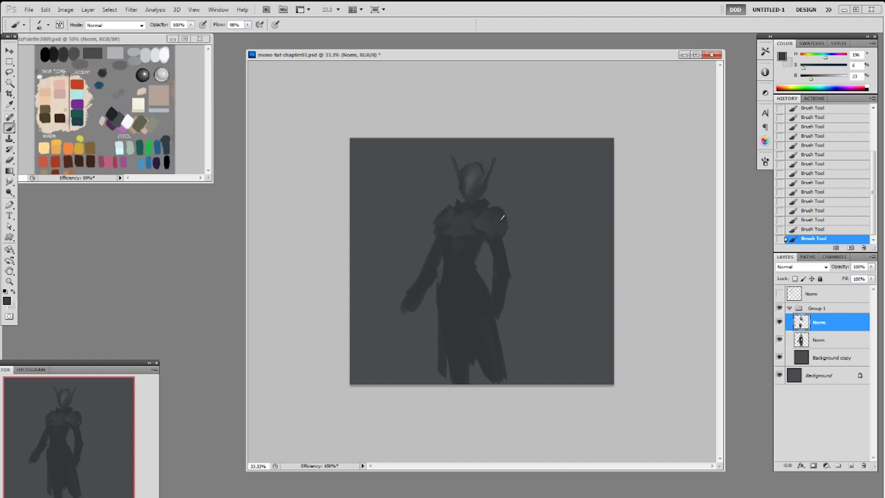
Reshape and blend the shoulder armour on the left side using an enlarged flat brush and tones sampled around it.
{"action": "right_click", "coordinate": [475, 223]}
{"action": "left_click", "coordinate": [530, 277]}
{"action": "left_click", "coordinate": [452, 207], "text": "alt"}
{"action": "key", "text": "bracketright"}
{"action": "key", "text": "bracketright"}
{"action": "key", "text": "bracketright"}
{"action": "left_click", "coordinate": [438, 213], "text": "alt"}
{"action": "left_click", "coordinate": [451, 212], "text": "alt"}
{"action": "left_click", "coordinate": [447, 218], "text": "alt"}
{"action": "left_click", "coordinate": [441, 230], "text": "alt"}
{"action": "key", "text": "bracketleft"}
{"action": "left_click", "coordinate": [444, 229], "text": "alt"}
Shade the midriff and paint lighter belt shapes across the waist and hips with tones sampled from the torso.
{"action": "left_click", "coordinate": [454, 258], "text": "alt"}
{"action": "left_click", "coordinate": [459, 241], "text": "alt"}
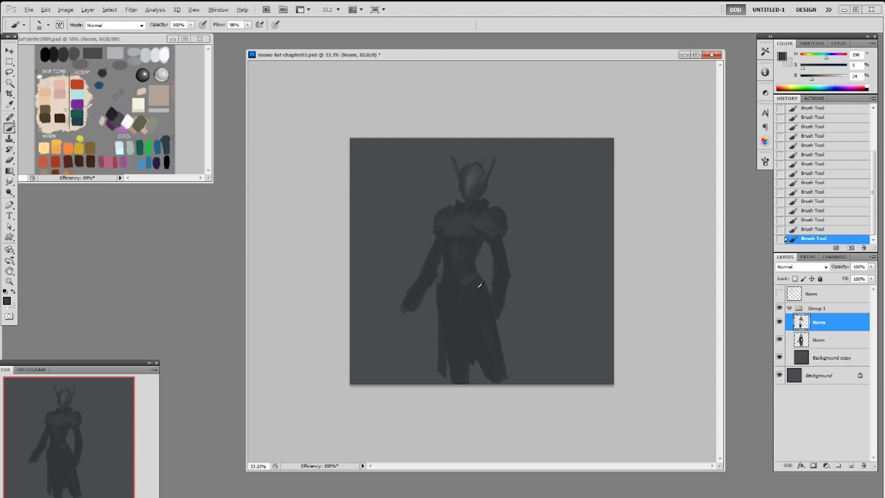
{"action": "left_click", "coordinate": [472, 272], "text": "alt"}
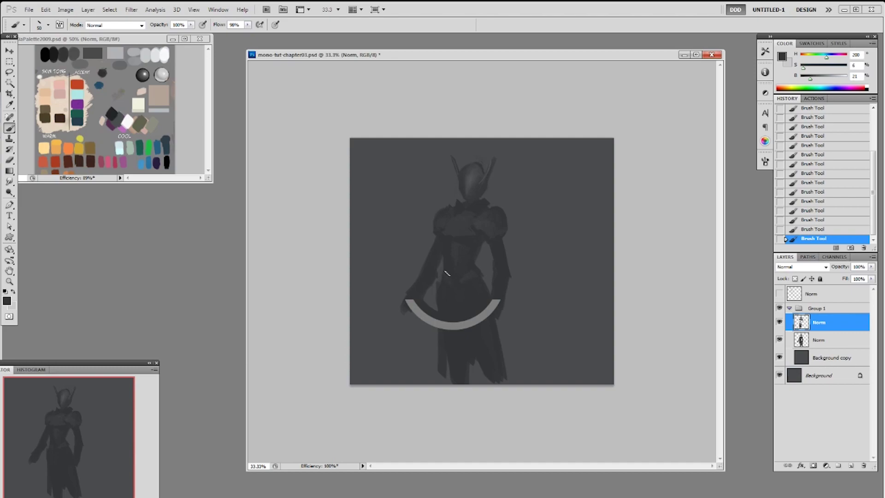
{"action": "left_click", "coordinate": [459, 282], "text": "alt"}
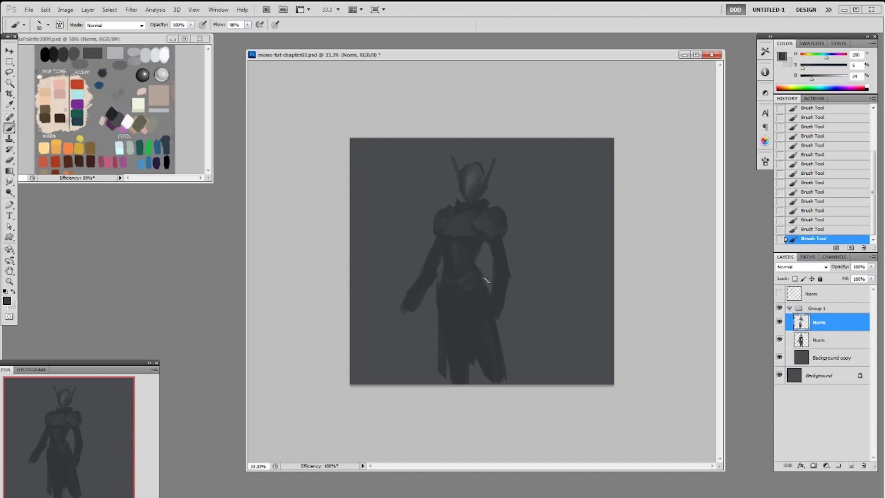
{"action": "left_click", "coordinate": [454, 287], "text": "alt"}
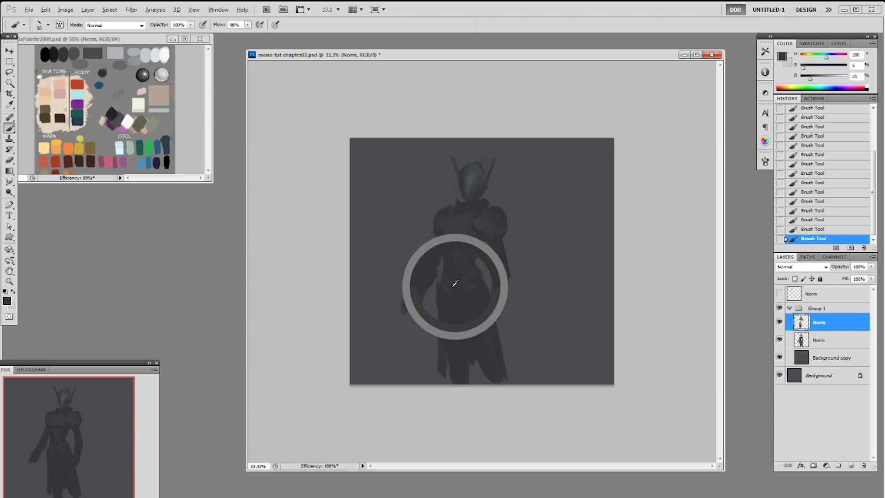
{"action": "left_click", "coordinate": [446, 278], "text": "alt"}
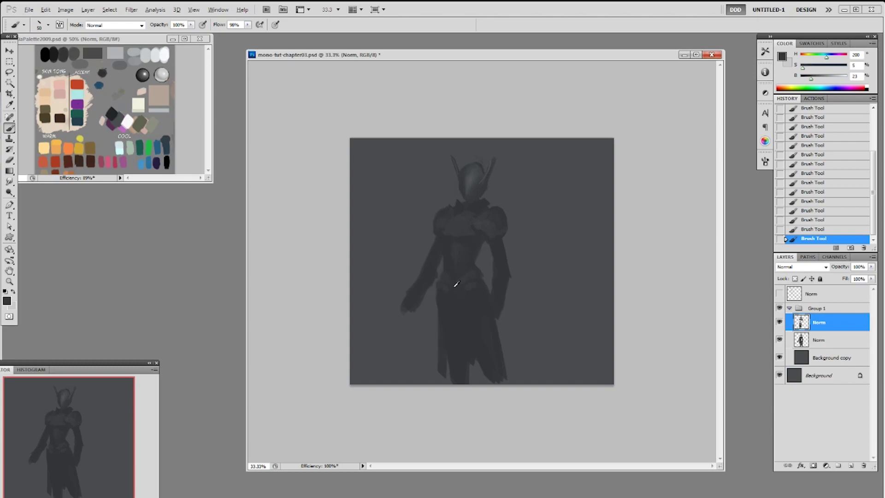
{"action": "left_click", "coordinate": [450, 285], "text": "alt"}
Add subtle texture down the midriff to the waist with a textured brush and a tone sampled from the arm.
{"action": "left_click", "coordinate": [498, 265], "text": "alt"}
{"action": "right_click", "coordinate": [492, 325]}
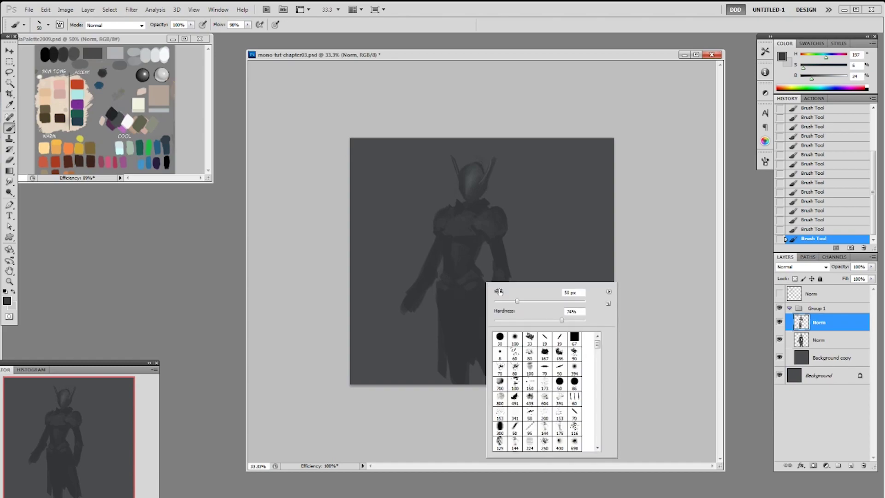
{"action": "left_click", "coordinate": [515, 368]}
{"action": "left_click_drag", "start_coordinate": [458, 253], "coordinate": [459, 280]}
{"action": "left_click", "coordinate": [479, 289], "text": "alt"}
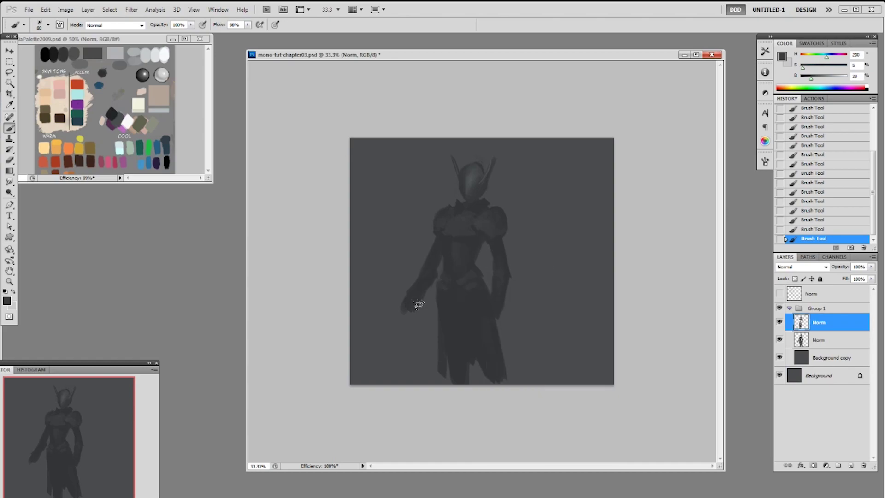
Shade the left-side forearm and hand with an enlarged brush and sampled tones, and darken the paint colour to 18% brightness.
{"action": "left_click", "coordinate": [415, 292], "text": "alt"}
{"action": "left_click", "coordinate": [438, 260], "text": "alt"}
{"action": "right_click", "coordinate": [450, 273]}
{"action": "double_click", "coordinate": [509, 332]}
{"action": "key", "text": "bracketright"}
{"action": "key", "text": "bracketright"}
{"action": "key", "text": "bracketright"}
{"action": "key", "text": "bracketright"}
{"action": "key", "text": "bracketright"}
{"action": "key", "text": "bracketright"}
{"action": "left_click_drag", "start_coordinate": [431, 274], "coordinate": [418, 297]}
{"action": "left_click", "coordinate": [436, 275], "text": "alt"}
{"action": "left_click_drag", "start_coordinate": [810, 78], "coordinate": [808, 79]}
Duplicate the two figure layers, merge the copies into one layer and hide the originals.
{"action": "left_click", "coordinate": [819, 340], "text": "shift"}
{"action": "left_click_drag", "start_coordinate": [819, 340], "coordinate": [851, 465]}
{"action": "key", "text": "ctrl+e"}
{"action": "left_click", "coordinate": [779, 340]}
{"action": "left_click", "coordinate": [779, 357]}
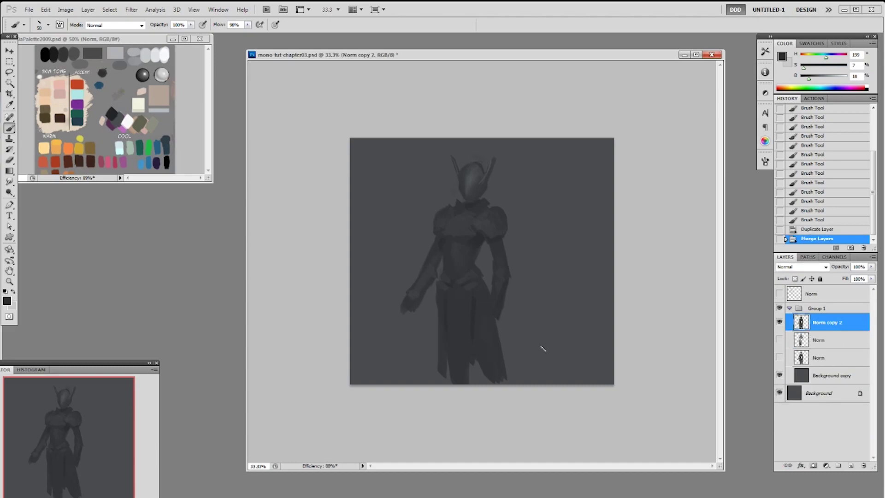
Paint flared cloth strips along both sides of the skirt with a tone sampled from it, undoing unwanted strokes.
{"action": "left_click", "coordinate": [442, 322], "text": "alt"}
{"action": "key", "text": "ctrl+z"}
{"action": "mouse_move", "coordinate": [438, 297]}
{"action": "left_mouse_down"}
{"action": "mouse_move", "coordinate": [431, 372]}
{"action": "mouse_move", "coordinate": [428, 355]}
{"action": "left_mouse_up"}
{"action": "left_click_drag", "start_coordinate": [484, 287], "coordinate": [495, 318]}
{"action": "left_click_drag", "start_coordinate": [492, 307], "coordinate": [511, 362]}
{"action": "key", "text": "ctrl+z"}
{"action": "left_click_drag", "start_coordinate": [488, 302], "coordinate": [489, 317]}
{"action": "mouse_move", "coordinate": [434, 308]}
{"action": "left_mouse_down"}
{"action": "mouse_move", "coordinate": [429, 369]}
{"action": "mouse_move", "coordinate": [435, 351]}
{"action": "left_mouse_up"}
{"action": "left_click_drag", "start_coordinate": [438, 335], "coordinate": [443, 371]}
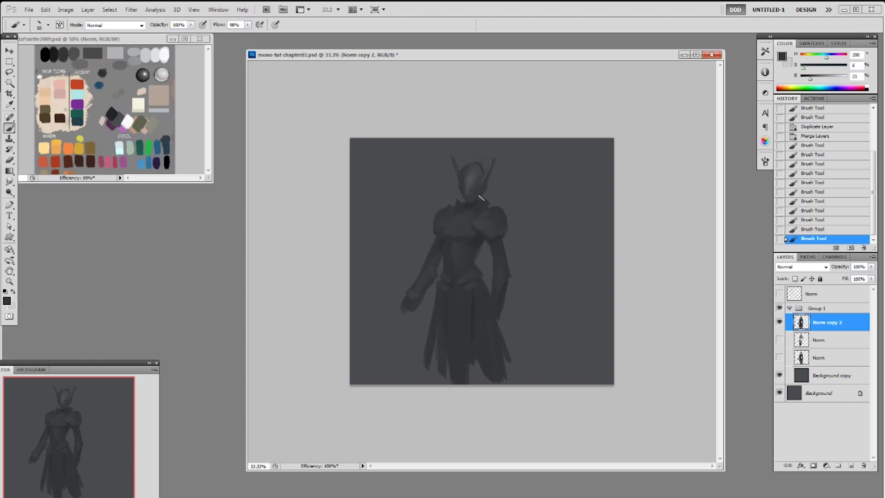
Lasso the horned head, move it slightly to the left over the neck and deselect it.
{"action": "key", "text": "l"}
{"action": "mouse_move", "coordinate": [436, 156]}
{"action": "left_mouse_down"}
{"action": "mouse_move", "coordinate": [510, 178]}
{"action": "mouse_move", "coordinate": [477, 199]}
{"action": "mouse_move", "coordinate": [457, 192]}
{"action": "mouse_move", "coordinate": [474, 185]}
{"action": "left_mouse_up"}
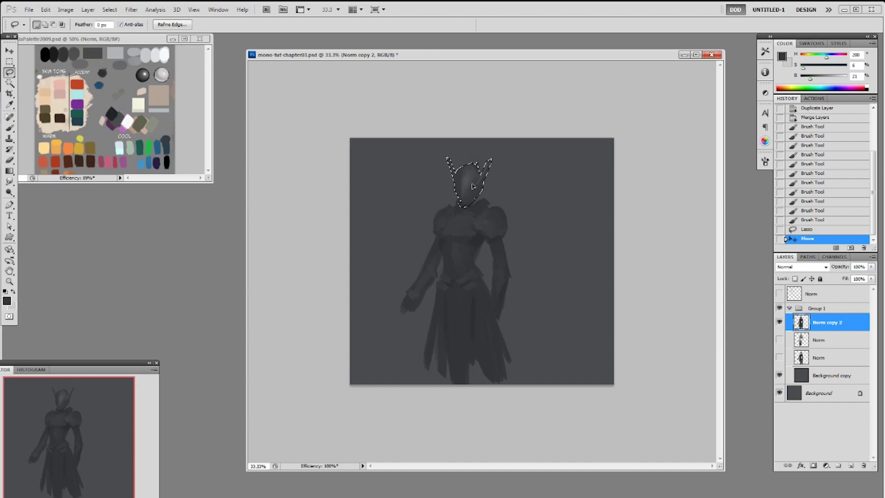
{"action": "key", "text": "ctrl+d"}
Repaint the neck and jagged collar with brush strokes in dark tones sampled from the neck.
{"action": "key", "text": "b"}
{"action": "left_click", "coordinate": [466, 204], "text": "alt"}
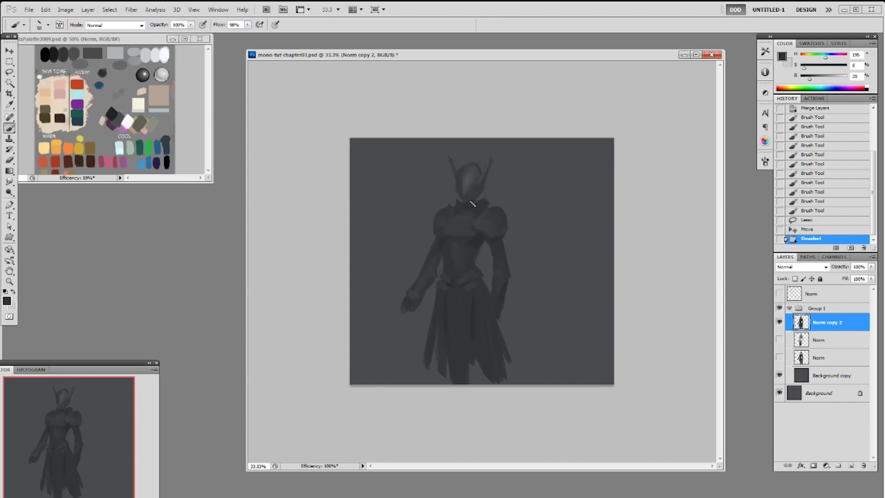
{"action": "left_click_drag", "start_coordinate": [477, 201], "coordinate": [480, 205]}
{"action": "left_click", "coordinate": [473, 203], "text": "alt"}
{"action": "left_click_drag", "start_coordinate": [480, 205], "coordinate": [482, 209]}
{"action": "left_click", "coordinate": [482, 214]}
{"action": "left_click", "coordinate": [486, 210]}
{"action": "left_click", "coordinate": [487, 209]}
{"action": "mouse_move", "coordinate": [488, 208]}
{"action": "left_mouse_down"}
{"action": "mouse_move", "coordinate": [449, 215]}
{"action": "mouse_move", "coordinate": [451, 206]}
{"action": "mouse_move", "coordinate": [492, 205]}
{"action": "left_mouse_up"}
{"action": "left_click", "coordinate": [486, 219], "text": "alt"}
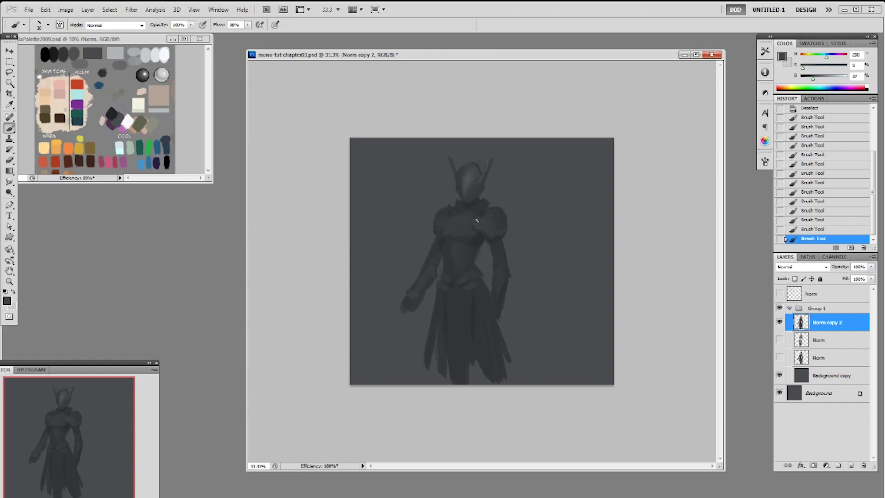
Refine the upper chest beside the collar with tones sampled from the face, shoulder and neck.
{"action": "left_click", "coordinate": [472, 177], "text": "alt"}
{"action": "left_click", "coordinate": [478, 219]}
{"action": "left_click", "coordinate": [442, 227], "text": "alt"}
{"action": "left_click", "coordinate": [464, 207], "text": "alt"}
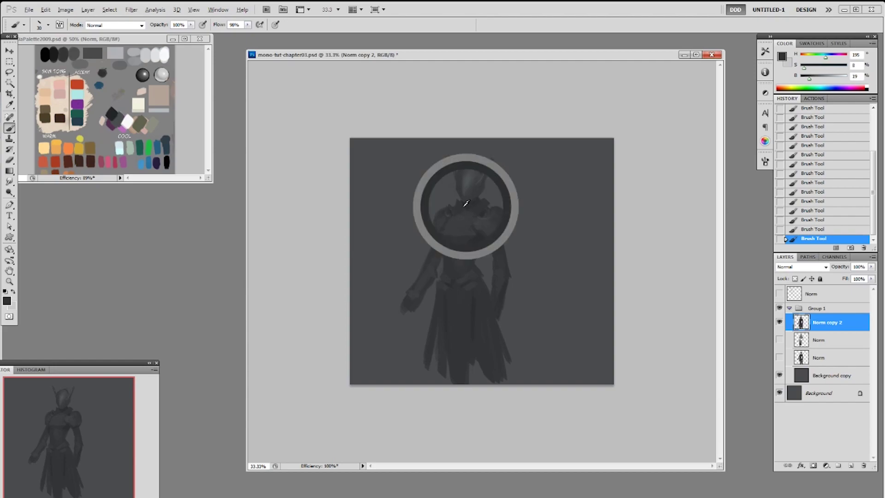
Shade the chest and midriff with sampled tones, using a 100 px textured brush reduced to 70 px.
{"action": "right_click", "coordinate": [527, 188]}
{"action": "left_click", "coordinate": [579, 255]}
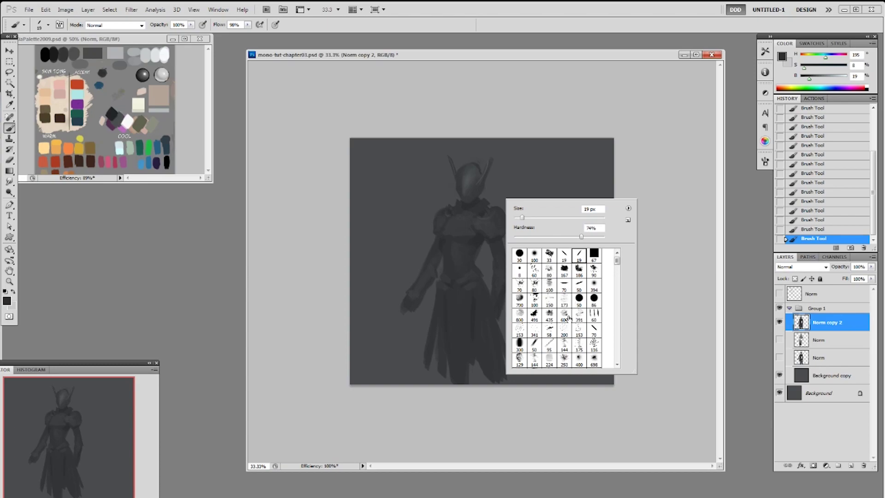
{"action": "double_click", "coordinate": [534, 301]}
{"action": "left_click", "coordinate": [470, 231], "text": "alt"}
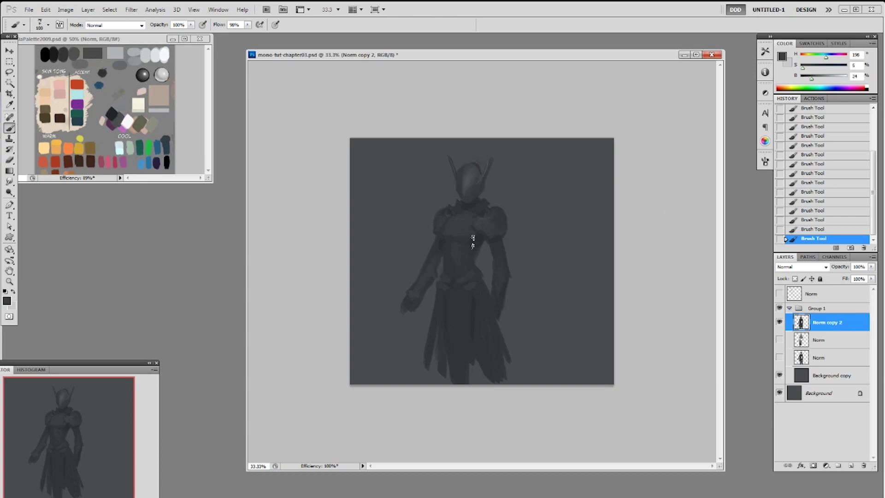
{"action": "key", "text": "bracketleft"}
{"action": "key", "text": "bracketleft"}
{"action": "key", "text": "bracketleft"}
{"action": "left_click", "coordinate": [468, 251], "text": "alt"}
Resize the image to a width of 3400 pixels.
{"action": "key", "text": "alt+i"}
{"action": "type", "text": "i3400"}
{"action": "key", "text": "Return"}
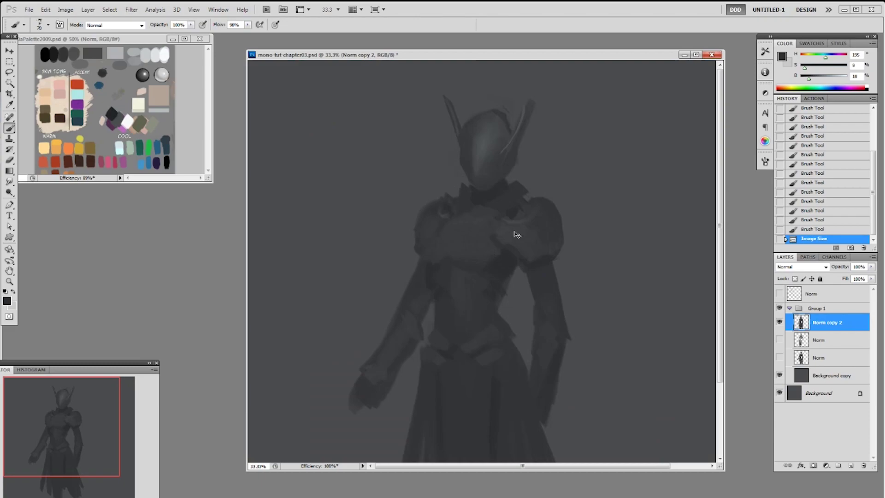
{"action": "key", "text": "ctrl+minus"}
Lighten the chest plate at 50% brush opacity with tones sampled from the face and chest.
{"action": "left_click", "coordinate": [463, 139], "text": "alt"}
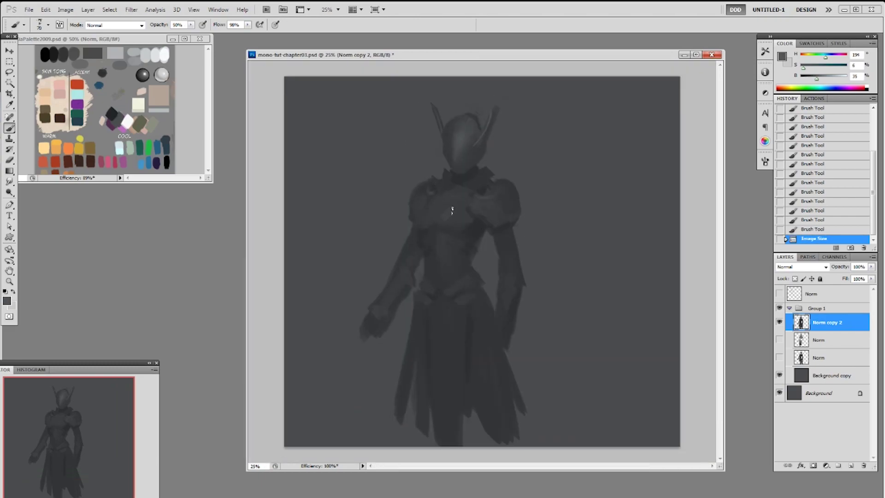
{"action": "left_click", "coordinate": [440, 212], "text": "alt"}
{"action": "mouse_move", "coordinate": [448, 217]}
{"action": "left_mouse_down"}
{"action": "mouse_move", "coordinate": [454, 204]}
{"action": "mouse_move", "coordinate": [465, 210]}
{"action": "left_mouse_up"}
{"action": "mouse_move", "coordinate": [461, 208]}
{"action": "left_mouse_down"}
{"action": "mouse_move", "coordinate": [468, 218]}
{"action": "mouse_move", "coordinate": [460, 223]}
{"action": "left_mouse_up"}
{"action": "left_click_drag", "start_coordinate": [463, 222], "coordinate": [450, 224]}
{"action": "mouse_move", "coordinate": [445, 224]}
{"action": "left_mouse_down"}
{"action": "mouse_move", "coordinate": [451, 231]}
{"action": "mouse_move", "coordinate": [465, 199]}
{"action": "mouse_move", "coordinate": [450, 198]}
{"action": "mouse_move", "coordinate": [451, 212]}
{"action": "left_mouse_up"}
Define the chest plate's edges and the side of the waist with an enlarged flat brush and sampled tones.
{"action": "right_click", "coordinate": [451, 233]}
{"action": "left_click", "coordinate": [523, 276]}
{"action": "left_click", "coordinate": [454, 213], "text": "alt"}
{"action": "key", "text": "bracketright"}
{"action": "key", "text": "bracketright"}
{"action": "key", "text": "bracketright"}
{"action": "left_click", "coordinate": [456, 181], "text": "alt"}
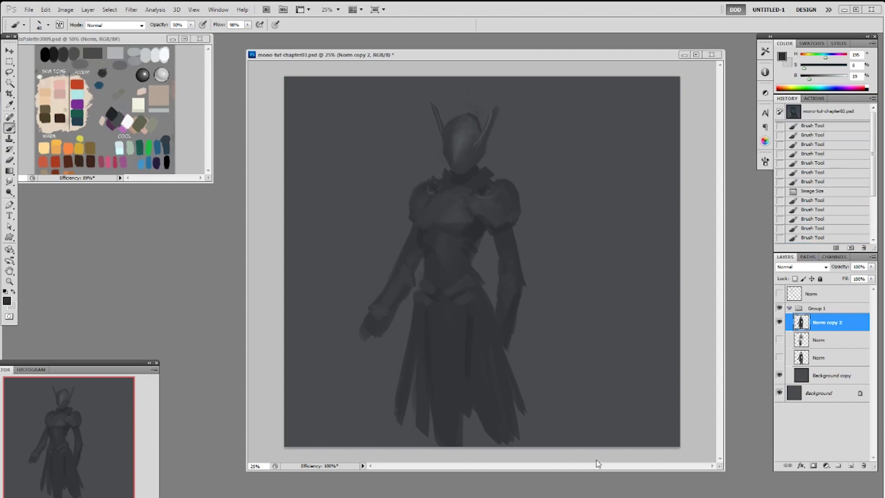
{"action": "left_click", "coordinate": [477, 258]}
Sample a lighter grey from the horn, load the figure's outline as a selection, hide its edges, and add a layer for painting with another brush.
{"action": "left_click", "coordinate": [485, 145], "text": "alt"}
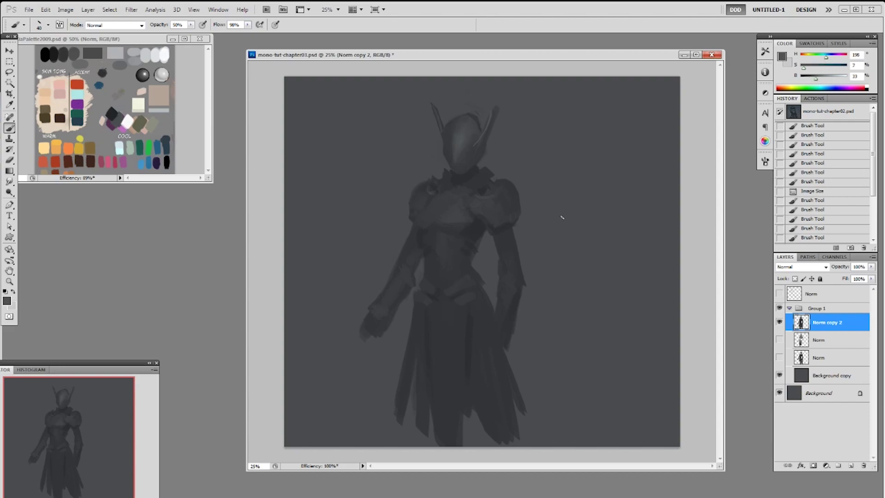
{"action": "left_click", "coordinate": [794, 327], "text": "ctrl"}
{"action": "key", "text": "ctrl+h"}
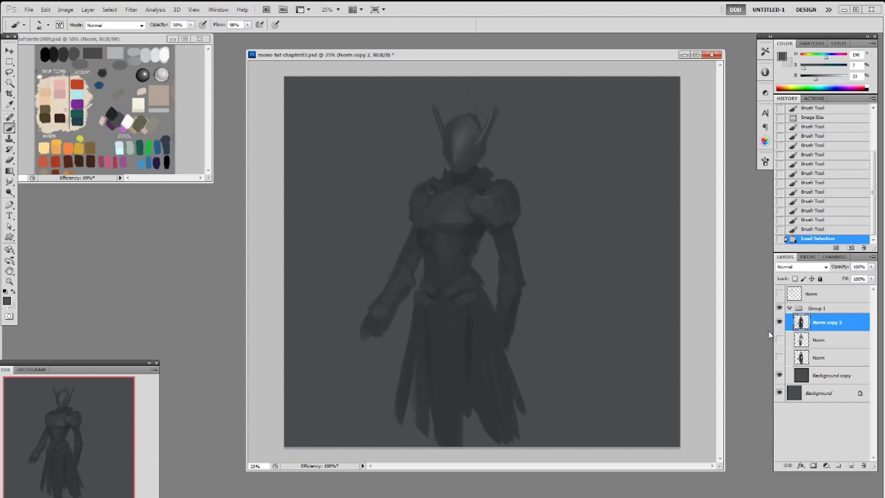
{"action": "key", "text": "ctrl+alt+shift+n"}
{"action": "right_click", "coordinate": [537, 332]}
{"action": "double_click", "coordinate": [597, 400]}
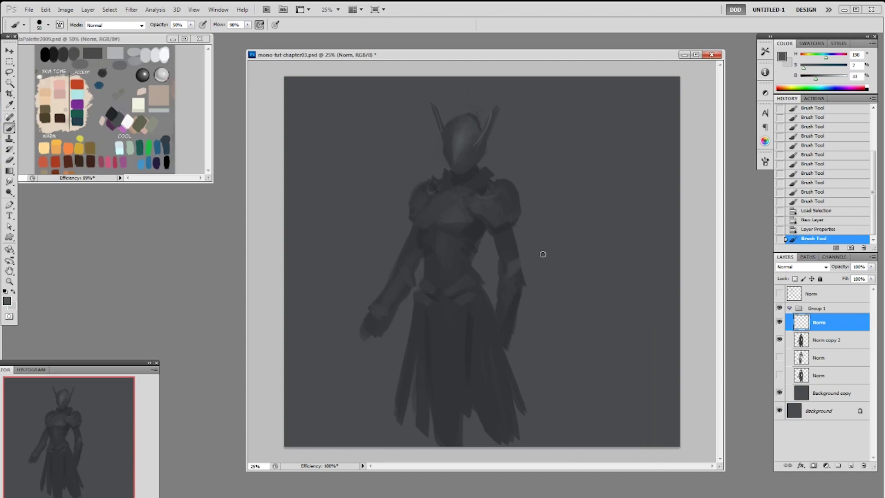
Set the paint colour to 39% brightness and paint lighter textured tones on both upper arms with an enlarged brush.
{"action": "left_click_drag", "start_coordinate": [816, 79], "coordinate": [819, 80]}
{"action": "key", "text": "bracketright"}
{"action": "key", "text": "bracketright"}
{"action": "key", "text": "bracketright"}
{"action": "key", "text": "bracketright"}
{"action": "left_click_drag", "start_coordinate": [510, 246], "coordinate": [520, 284]}
{"action": "mouse_move", "coordinate": [418, 275]}
{"action": "left_mouse_down"}
{"action": "mouse_move", "coordinate": [409, 257]}
{"action": "mouse_move", "coordinate": [416, 239]}
{"action": "mouse_move", "coordinate": [409, 258]}
{"action": "left_mouse_up"}
{"action": "left_click_drag", "start_coordinate": [417, 240], "coordinate": [408, 263]}
{"action": "mouse_move", "coordinate": [445, 429]}
{"action": "left_mouse_down"}
{"action": "mouse_move", "coordinate": [460, 429]}
{"action": "mouse_move", "coordinate": [446, 440]}
{"action": "mouse_move", "coordinate": [452, 450]}
{"action": "mouse_move", "coordinate": [446, 443]}
{"action": "left_mouse_up"}
{"action": "key", "text": "ctrl+z"}
{"action": "key", "text": "ctrl+z"}
{"action": "key", "text": "ctrl+z"}
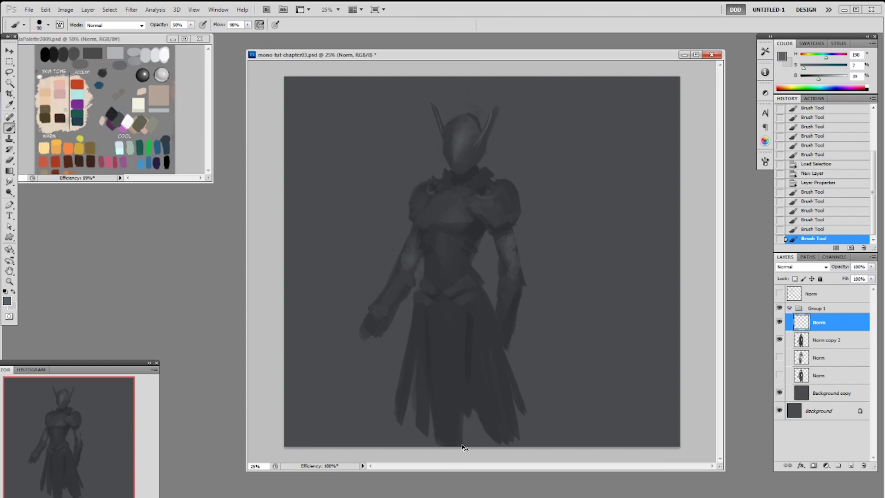
Paint lighter tones down the leg on the skirt's right side to suggest exposed skin, clearing the selection.
{"action": "left_click_drag", "start_coordinate": [496, 425], "coordinate": [504, 439]}
{"action": "mouse_move", "coordinate": [494, 346]}
{"action": "left_mouse_down"}
{"action": "mouse_move", "coordinate": [499, 444]}
{"action": "mouse_move", "coordinate": [487, 404]}
{"action": "left_mouse_up"}
{"action": "mouse_move", "coordinate": [492, 362]}
{"action": "left_mouse_down"}
{"action": "mouse_move", "coordinate": [504, 437]}
{"action": "mouse_move", "coordinate": [492, 434]}
{"action": "mouse_move", "coordinate": [499, 442]}
{"action": "left_mouse_up"}
{"action": "key", "text": "ctrl+d"}
{"action": "mouse_move", "coordinate": [497, 435]}
{"action": "left_mouse_down"}
{"action": "mouse_move", "coordinate": [492, 393]}
{"action": "mouse_move", "coordinate": [502, 435]}
{"action": "left_mouse_up"}
Erase the excess light paint along the edges of the leg where the skirt's cloth strips overlap it.
{"action": "key", "text": "e"}
{"action": "left_click_drag", "start_coordinate": [487, 342], "coordinate": [483, 392]}
{"action": "mouse_move", "coordinate": [487, 353]}
{"action": "left_mouse_down"}
{"action": "mouse_move", "coordinate": [485, 375]}
{"action": "mouse_move", "coordinate": [503, 397]}
{"action": "left_mouse_up"}
{"action": "left_click_drag", "start_coordinate": [499, 369], "coordinate": [506, 406]}
{"action": "left_click_drag", "start_coordinate": [501, 392], "coordinate": [508, 419]}
{"action": "left_click_drag", "start_coordinate": [504, 374], "coordinate": [509, 415]}
{"action": "mouse_move", "coordinate": [505, 401]}
{"action": "left_mouse_down"}
{"action": "mouse_move", "coordinate": [508, 443]}
{"action": "mouse_move", "coordinate": [501, 410]}
{"action": "left_mouse_up"}
Brush more light tone onto the left-side arm near the elbow and sample the arm's colour.
{"action": "key", "text": "b"}
{"action": "left_click_drag", "start_coordinate": [416, 272], "coordinate": [408, 266]}
{"action": "left_click", "coordinate": [412, 257], "text": "alt"}
Paint the left-side hand lighter with another brush, adjust the colour to 34% brightness and undo the last wrist stroke.
{"action": "right_click", "coordinate": [412, 258]}
{"action": "double_click", "coordinate": [471, 321]}
{"action": "left_click_drag", "start_coordinate": [373, 335], "coordinate": [366, 320]}
{"action": "left_click_drag", "start_coordinate": [815, 81], "coordinate": [816, 81]}
{"action": "mouse_move", "coordinate": [371, 319]}
{"action": "left_mouse_down"}
{"action": "mouse_move", "coordinate": [375, 314]}
{"action": "mouse_move", "coordinate": [367, 330]}
{"action": "mouse_move", "coordinate": [377, 328]}
{"action": "mouse_move", "coordinate": [377, 342]}
{"action": "mouse_move", "coordinate": [376, 318]}
{"action": "mouse_move", "coordinate": [364, 332]}
{"action": "mouse_move", "coordinate": [379, 313]}
{"action": "left_mouse_up"}
{"action": "key", "text": "ctrl+z"}
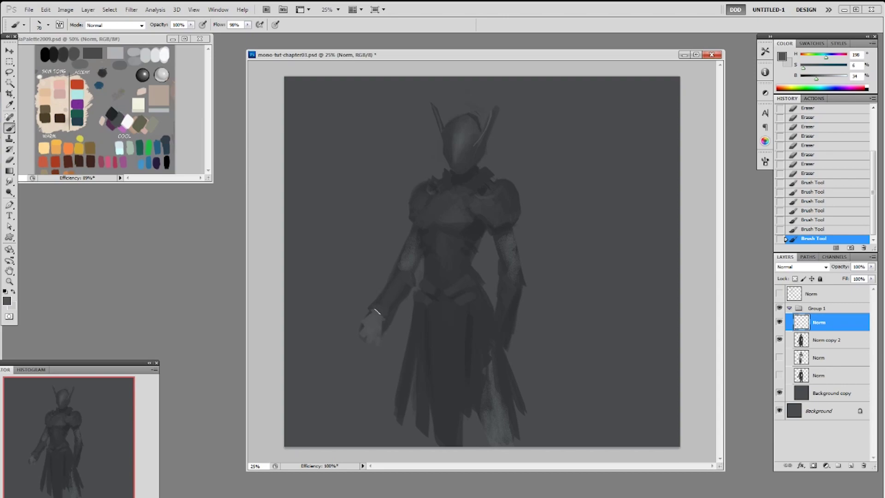
Paint lighter skin tones on the right-side hand, the centre of the upper chest and the right-side upper arm.
{"action": "mouse_move", "coordinate": [508, 340]}
{"action": "left_mouse_down"}
{"action": "mouse_move", "coordinate": [499, 338]}
{"action": "mouse_move", "coordinate": [503, 349]}
{"action": "left_mouse_up"}
{"action": "left_click_drag", "start_coordinate": [506, 351], "coordinate": [495, 358]}
{"action": "left_click_drag", "start_coordinate": [494, 355], "coordinate": [489, 362]}
{"action": "mouse_move", "coordinate": [444, 205]}
{"action": "left_mouse_down"}
{"action": "mouse_move", "coordinate": [463, 202]}
{"action": "mouse_move", "coordinate": [441, 203]}
{"action": "mouse_move", "coordinate": [457, 191]}
{"action": "mouse_move", "coordinate": [464, 202]}
{"action": "mouse_move", "coordinate": [443, 209]}
{"action": "left_mouse_up"}
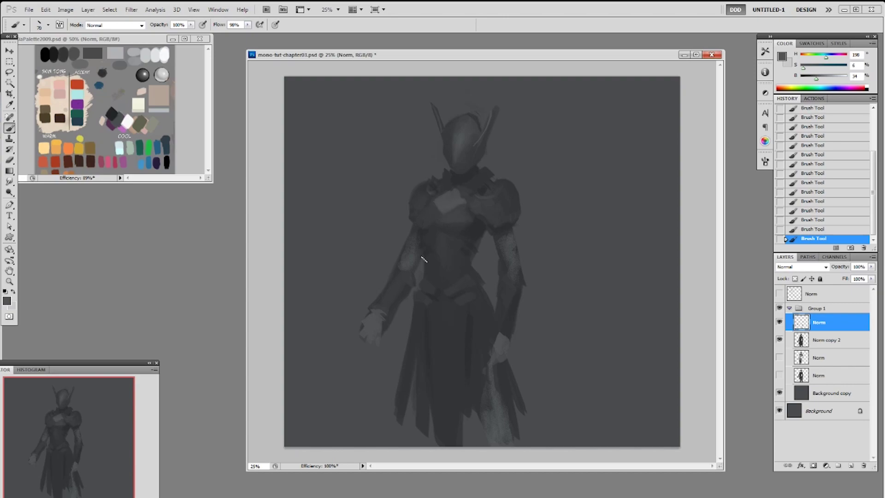
{"action": "left_click_drag", "start_coordinate": [510, 269], "coordinate": [514, 272]}
{"action": "left_click_drag", "start_coordinate": [505, 236], "coordinate": [517, 263]}
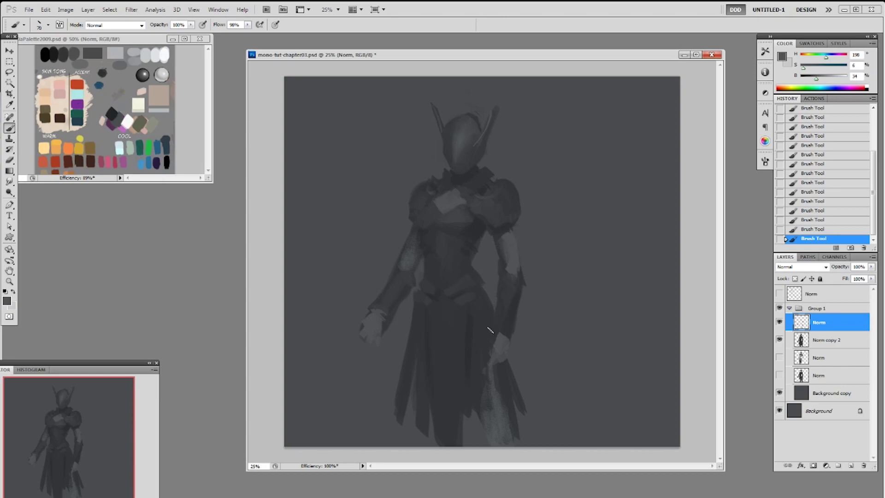
Paint light skin patches on the right side of the waist and hip, trimming the waist patch and touching up beside the shoulder plate.
{"action": "left_click", "coordinate": [459, 254], "text": "alt"}
{"action": "left_click", "coordinate": [513, 261], "text": "alt"}
{"action": "mouse_move", "coordinate": [463, 260]}
{"action": "left_mouse_down"}
{"action": "mouse_move", "coordinate": [468, 267]}
{"action": "mouse_move", "coordinate": [477, 244]}
{"action": "left_mouse_up"}
{"action": "key", "text": "e"}
{"action": "left_click", "coordinate": [455, 261]}
{"action": "key", "text": "b"}
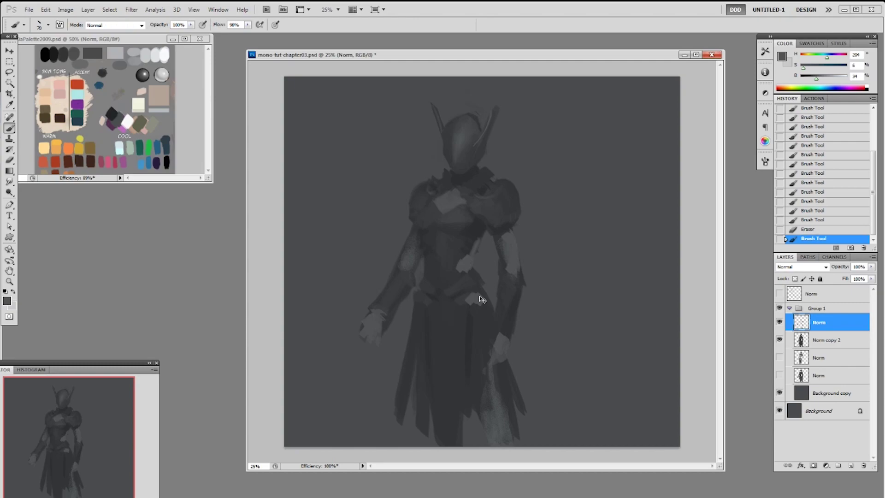
{"action": "left_click_drag", "start_coordinate": [476, 290], "coordinate": [482, 294]}
{"action": "left_click_drag", "start_coordinate": [481, 199], "coordinate": [492, 209]}
{"action": "left_click_drag", "start_coordinate": [487, 201], "coordinate": [498, 211]}
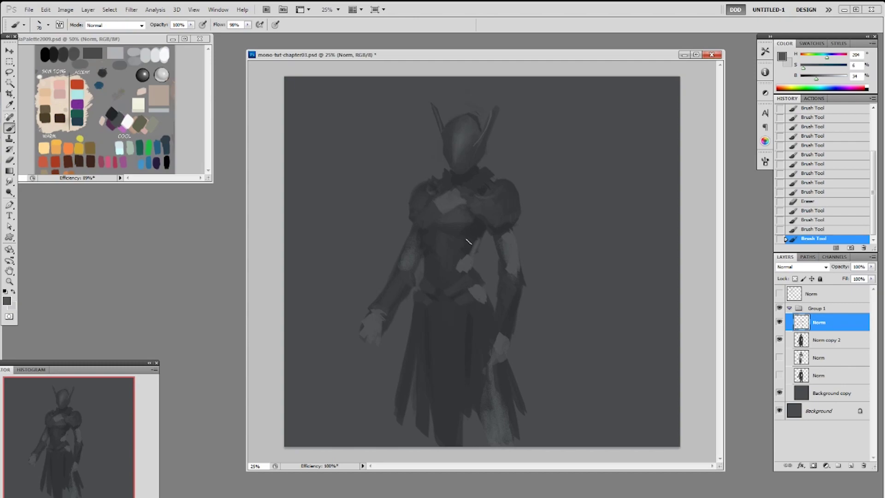
Switch to another brush at 70% opacity and paint sampled dark tones down the bodice below the breastplate.
{"action": "right_click", "coordinate": [483, 222]}
{"action": "left_click", "coordinate": [554, 280]}
{"action": "left_click", "coordinate": [574, 178]}
{"action": "left_click", "coordinate": [464, 225], "text": "alt"}
{"action": "key", "text": "bracketright"}
{"action": "left_click", "coordinate": [460, 223]}
{"action": "left_click_drag", "start_coordinate": [454, 216], "coordinate": [466, 248]}
Blend the lower edge of the breastplate across to its left side with tones sampled from the armour.
{"action": "left_click", "coordinate": [439, 226], "text": "alt"}
{"action": "left_click_drag", "start_coordinate": [426, 225], "coordinate": [421, 223]}
{"action": "left_click_drag", "start_coordinate": [455, 230], "coordinate": [469, 227]}
{"action": "left_click", "coordinate": [457, 224], "text": "alt"}
{"action": "left_click", "coordinate": [448, 215], "text": "alt"}
{"action": "left_click", "coordinate": [446, 216], "text": "alt"}
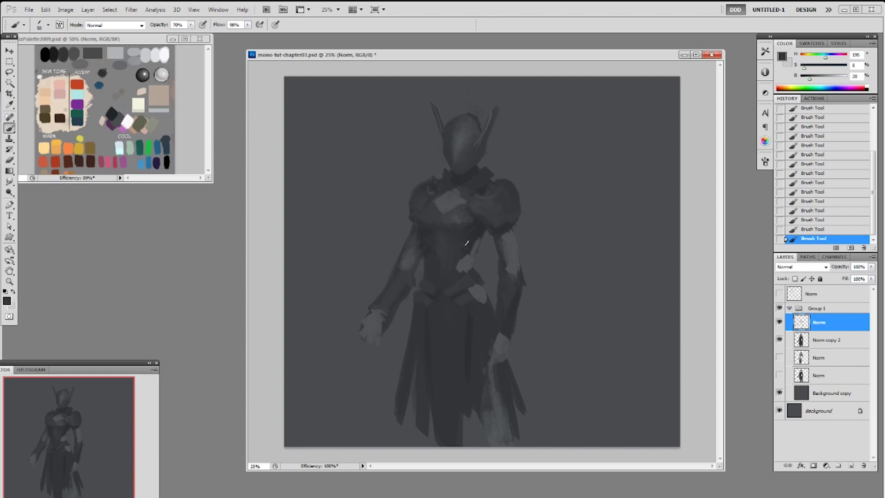
{"action": "left_click", "coordinate": [428, 227], "text": "alt"}
Choose a 50 px textured brush and shade between the chest and the right-side shoulder plate with sampled tones.
{"action": "right_click", "coordinate": [522, 192]}
{"action": "double_click", "coordinate": [584, 246]}
{"action": "right_click", "coordinate": [524, 212]}
{"action": "double_click", "coordinate": [614, 327]}
{"action": "left_click", "coordinate": [491, 201], "text": "alt"}
{"action": "right_click", "coordinate": [499, 206]}
{"action": "left_click", "coordinate": [578, 264]}
{"action": "double_click", "coordinate": [579, 296]}
{"action": "left_click", "coordinate": [490, 210], "text": "alt"}
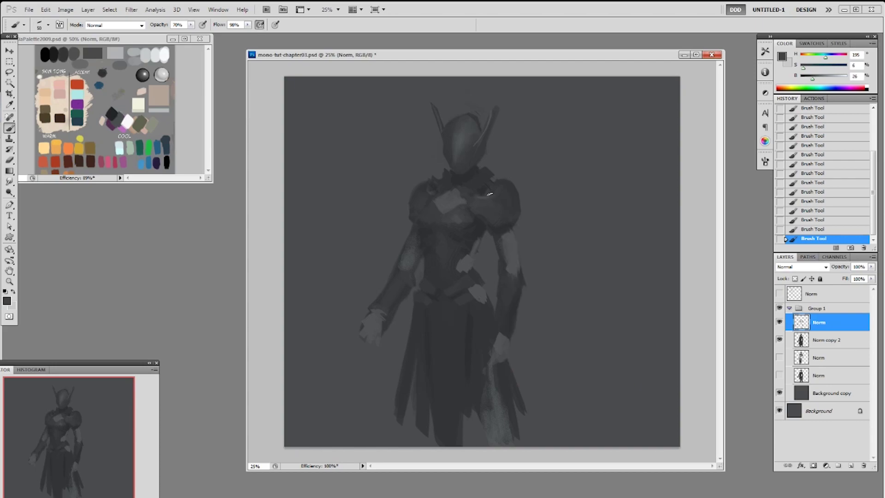
Switch to the 30 px hard round brush and paint a light skin patch beside the right-side shoulder plate, restoring 100% opacity.
{"action": "right_click", "coordinate": [463, 186]}
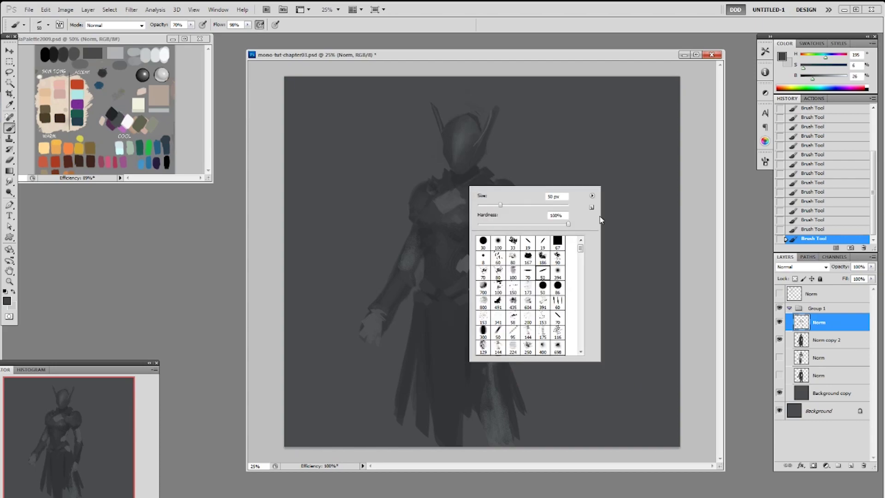
{"action": "left_click", "coordinate": [765, 161]}
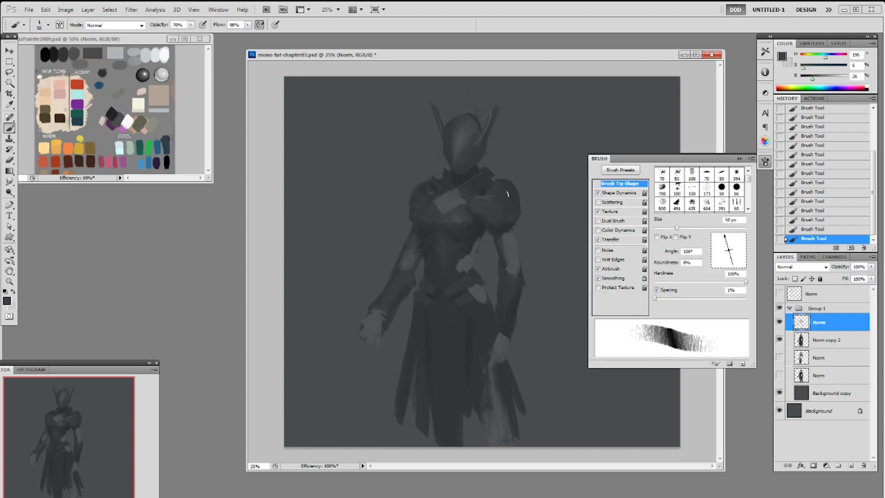
{"action": "right_click", "coordinate": [547, 224]}
{"action": "left_click", "coordinate": [559, 278]}
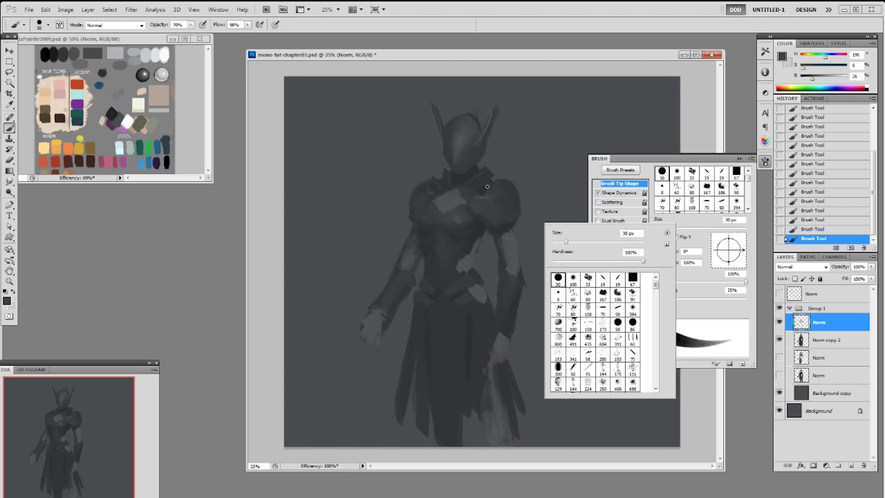
{"action": "left_click", "coordinate": [487, 188]}
{"action": "left_click", "coordinate": [493, 189], "text": "alt"}
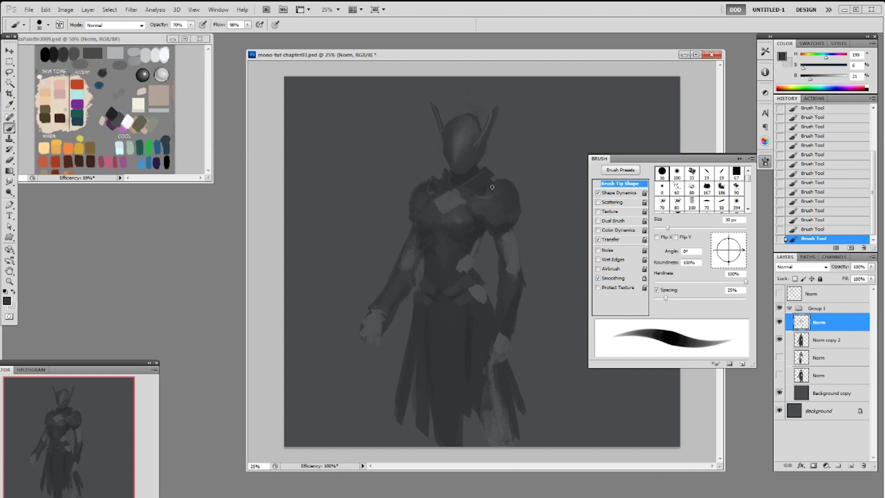
{"action": "left_click", "coordinate": [512, 235], "text": "alt"}
{"action": "key", "text": "0"}
{"action": "left_click", "coordinate": [739, 158]}
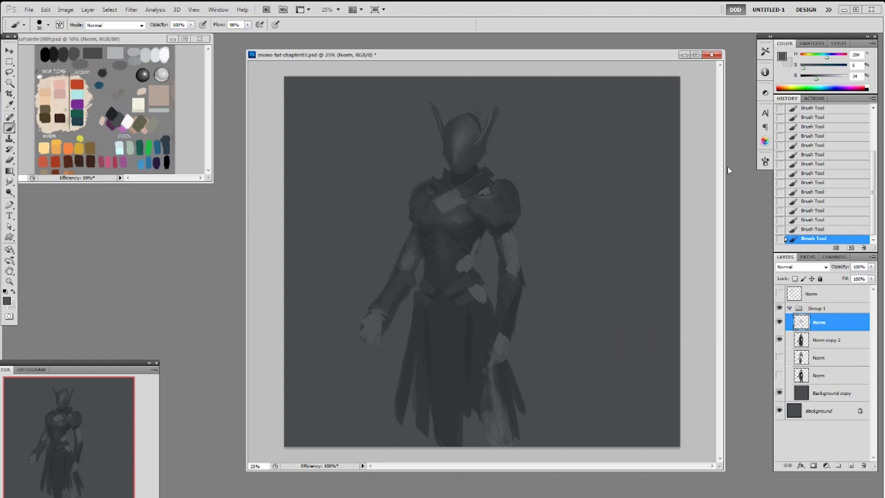
Paint dark pointed strips hanging below the right-side shoulder plate and extend the edge of the left-side one.
{"action": "left_click", "coordinate": [502, 229], "text": "alt"}
{"action": "left_click_drag", "start_coordinate": [489, 232], "coordinate": [484, 251]}
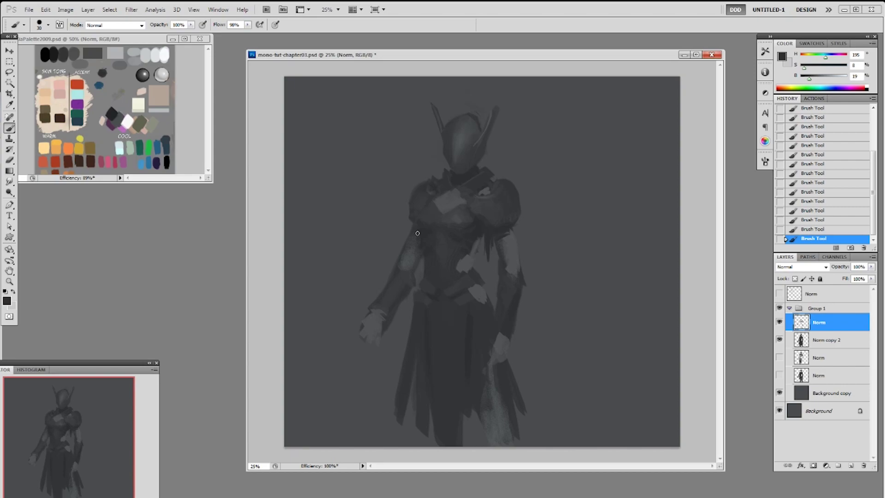
{"action": "left_click", "coordinate": [416, 217], "text": "alt"}
{"action": "mouse_move", "coordinate": [413, 218]}
{"action": "left_mouse_down"}
{"action": "mouse_move", "coordinate": [407, 222]}
{"action": "mouse_move", "coordinate": [409, 215]}
{"action": "left_mouse_up"}
{"action": "left_click", "coordinate": [418, 214], "text": "alt"}
{"action": "left_click", "coordinate": [420, 212], "text": "alt"}
Sample the dark neck tone and paint slanted slits across the helmet's face with a smaller brush.
{"action": "left_click", "coordinate": [464, 175], "text": "alt"}
{"action": "key", "text": "bracketleft"}
{"action": "key", "text": "bracketleft"}
{"action": "left_click_drag", "start_coordinate": [458, 154], "coordinate": [472, 142]}
{"action": "key", "text": "bracketright"}
{"action": "key", "text": "bracketright"}
{"action": "key", "text": "bracketright"}
Refine the helmet's face and side edge with a 19 px brush and sampled tones, and resample the dark tone near the chin.
{"action": "right_click", "coordinate": [471, 174]}
{"action": "left_click", "coordinate": [544, 227]}
{"action": "left_click", "coordinate": [463, 142], "text": "alt"}
{"action": "right_click", "coordinate": [449, 160]}
{"action": "left_click", "coordinate": [512, 220]}
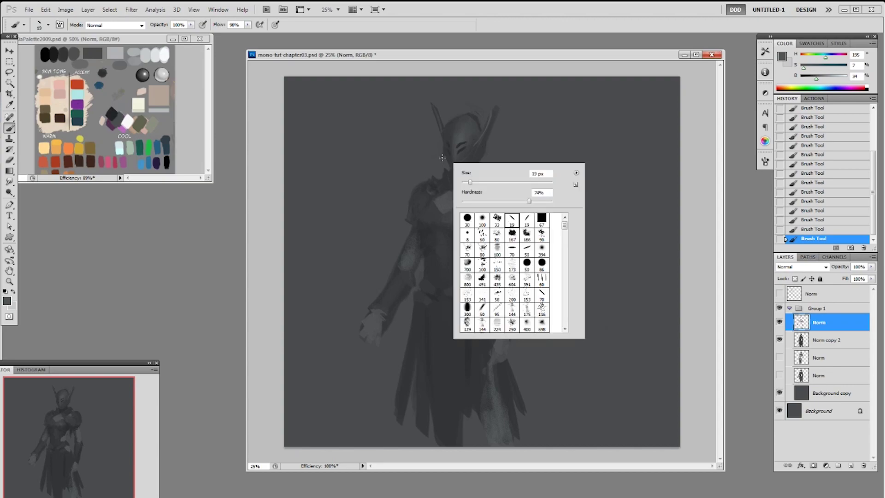
{"action": "left_click", "coordinate": [440, 150]}
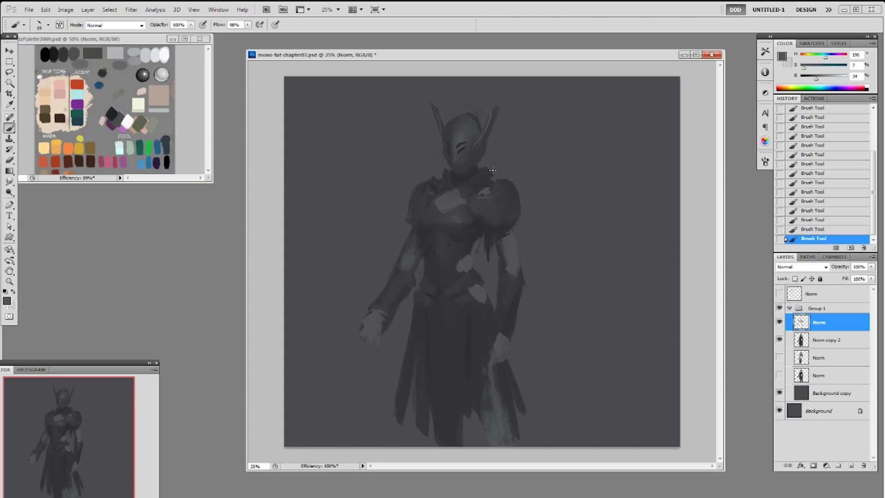
{"action": "right_click", "coordinate": [509, 167]}
{"action": "left_click", "coordinate": [568, 224]}
{"action": "key", "text": "Return"}
{"action": "left_click", "coordinate": [459, 165], "text": "alt"}
Try erasing and repainting around the helmet's chin, and undo those strokes.
{"action": "key", "text": "e"}
{"action": "mouse_move", "coordinate": [452, 170]}
{"action": "left_mouse_down"}
{"action": "mouse_move", "coordinate": [465, 169]}
{"action": "mouse_move", "coordinate": [469, 187]}
{"action": "mouse_move", "coordinate": [460, 169]}
{"action": "left_mouse_up"}
{"action": "key", "text": "b"}
{"action": "key", "text": "ctrl+z"}
{"action": "key", "text": "ctrl+z"}
{"action": "key", "text": "ctrl+z"}
{"action": "key", "text": "ctrl+z"}
{"action": "key", "text": "ctrl+alt+z"}
{"action": "key", "text": "ctrl+alt+z"}
{"action": "key", "text": "ctrl+alt+z"}
{"action": "key", "text": "ctrl+alt+z"}
{"action": "key", "text": "ctrl+alt+z"}
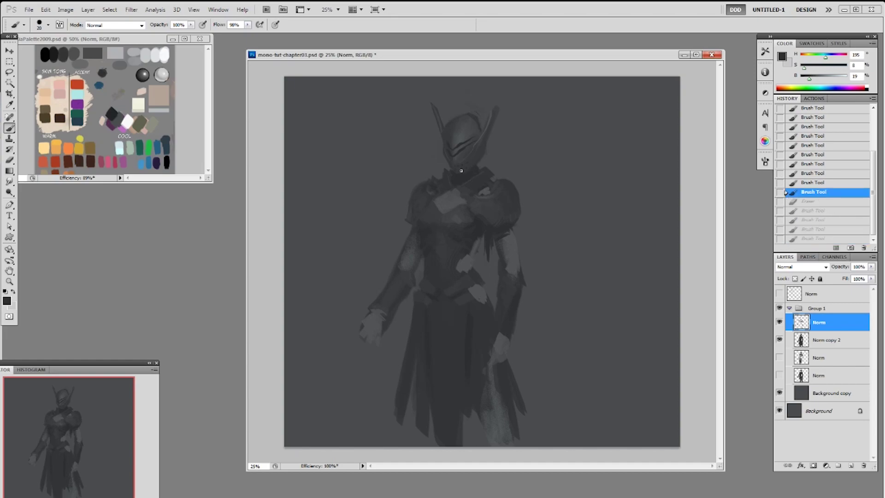
Paint dark marks along the helmet's chin and small dark holes on its forehead, and choose the 19 px brush.
{"action": "left_click_drag", "start_coordinate": [461, 171], "coordinate": [473, 173]}
{"action": "left_click_drag", "start_coordinate": [458, 137], "coordinate": [463, 133]}
{"action": "left_click", "coordinate": [460, 133]}
{"action": "left_click", "coordinate": [465, 134]}
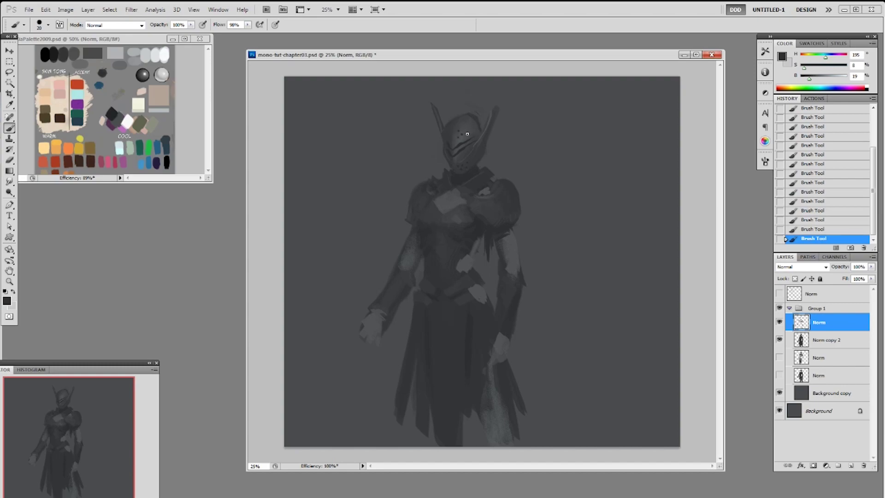
{"action": "left_click", "coordinate": [451, 130]}
{"action": "right_click", "coordinate": [529, 126]}
{"action": "double_click", "coordinate": [591, 186]}
Save the document and add a new layer directly below the Norm copy 2 layer.
{"action": "key", "text": "ctrl+s"}
{"action": "left_click", "coordinate": [818, 355]}
{"action": "key", "text": "ctrl+shift+alt+n"}
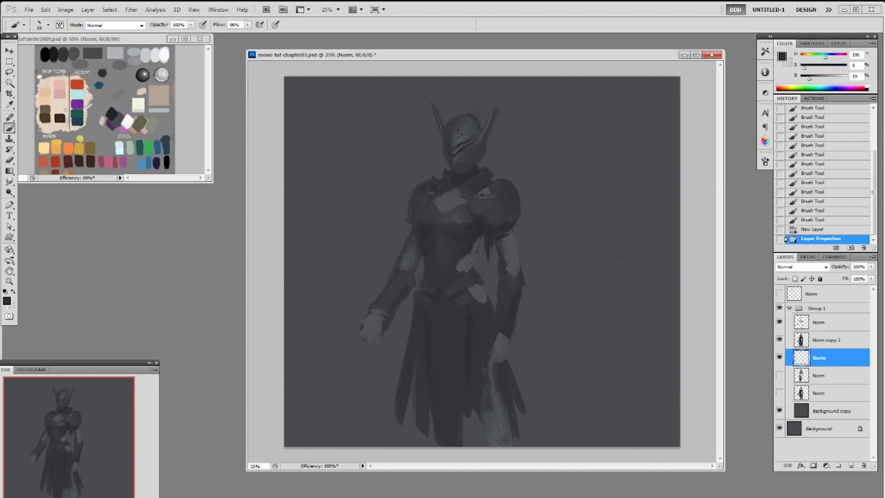
Try painting tall dark wing-like shapes behind both sides of the head with a larger brush, and undo them.
{"action": "left_click", "coordinate": [506, 200], "text": "alt"}
{"action": "key", "text": "ctrl+minus"}
{"action": "key", "text": "bracketright"}
{"action": "key", "text": "bracketright"}
{"action": "key", "text": "bracketright"}
{"action": "key", "text": "bracketright"}
{"action": "left_click_drag", "start_coordinate": [503, 175], "coordinate": [500, 203]}
{"action": "key", "text": "ctrl+z"}
{"action": "left_click_drag", "start_coordinate": [503, 174], "coordinate": [499, 203]}
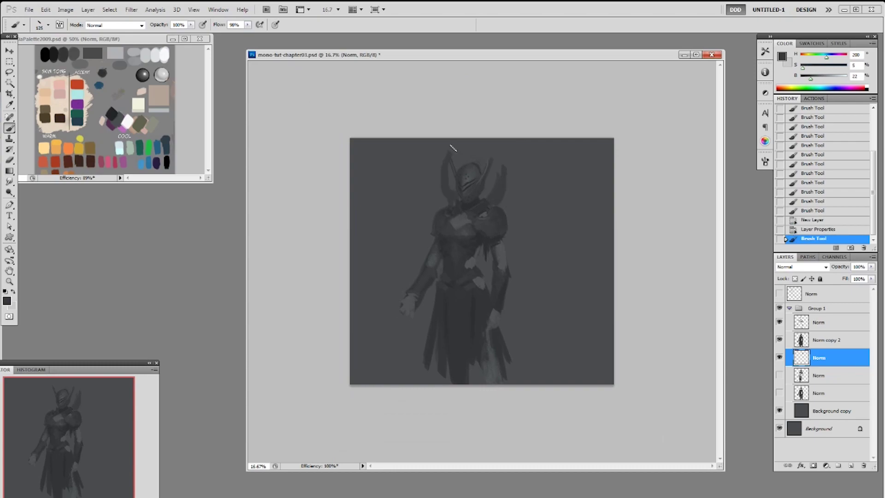
{"action": "left_click", "coordinate": [809, 229]}
Try small brush marks on the helmet on the uppermost layer of the group, and undo them.
{"action": "left_click", "coordinate": [828, 325]}
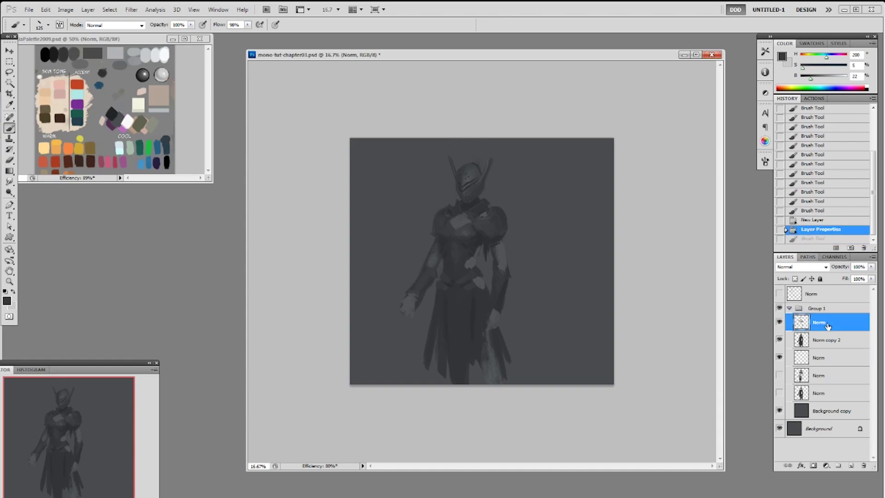
{"action": "right_click", "coordinate": [483, 152]}
{"action": "left_click", "coordinate": [558, 209]}
{"action": "left_click", "coordinate": [544, 208]}
{"action": "left_click", "coordinate": [462, 170]}
{"action": "key", "text": "ctrl+z"}
{"action": "mouse_move", "coordinate": [482, 161]}
{"action": "left_mouse_down"}
{"action": "mouse_move", "coordinate": [482, 171]}
{"action": "mouse_move", "coordinate": [485, 159]}
{"action": "left_mouse_up"}
{"action": "key", "text": "ctrl+z"}
{"action": "left_click", "coordinate": [476, 172], "text": "alt"}
{"action": "key", "text": "ctrl+z"}
{"action": "left_click", "coordinate": [464, 169], "text": "alt"}
{"action": "key", "text": "ctrl+z"}
{"action": "key", "text": "ctrl+z"}
Add a new layer at the top of the group and rework the shoulder plates with sampled tones, undoing unwanted strokes.
{"action": "left_click", "coordinate": [503, 227], "text": "alt"}
{"action": "key", "text": "ctrl+shift+alt+n"}
{"action": "mouse_move", "coordinate": [499, 209]}
{"action": "left_mouse_down"}
{"action": "mouse_move", "coordinate": [505, 228]}
{"action": "mouse_move", "coordinate": [499, 221]}
{"action": "mouse_move", "coordinate": [511, 213]}
{"action": "mouse_move", "coordinate": [489, 234]}
{"action": "mouse_move", "coordinate": [481, 226]}
{"action": "mouse_move", "coordinate": [486, 236]}
{"action": "mouse_move", "coordinate": [472, 225]}
{"action": "mouse_move", "coordinate": [491, 239]}
{"action": "mouse_move", "coordinate": [478, 224]}
{"action": "mouse_move", "coordinate": [491, 228]}
{"action": "mouse_move", "coordinate": [443, 224]}
{"action": "mouse_move", "coordinate": [459, 209]}
{"action": "mouse_move", "coordinate": [482, 236]}
{"action": "mouse_move", "coordinate": [435, 216]}
{"action": "left_mouse_up"}
{"action": "key", "text": "ctrl+z"}
{"action": "left_click", "coordinate": [505, 223], "text": "alt"}
{"action": "left_click", "coordinate": [484, 238], "text": "alt"}
{"action": "key", "text": "ctrl+z"}
{"action": "key", "text": "ctrl+z"}
Paint the left-side shoulder plate's form and edges with a smaller brush and sampled armour tones.
{"action": "key", "text": "["}
{"action": "left_click", "coordinate": [483, 236], "text": "alt"}
{"action": "left_click", "coordinate": [439, 223], "text": "alt"}
{"action": "left_click_drag", "start_coordinate": [433, 215], "coordinate": [437, 229]}
{"action": "left_click_drag", "start_coordinate": [438, 224], "coordinate": [445, 218]}
{"action": "left_click", "coordinate": [444, 222], "text": "alt"}
{"action": "left_click", "coordinate": [444, 220], "text": "alt"}
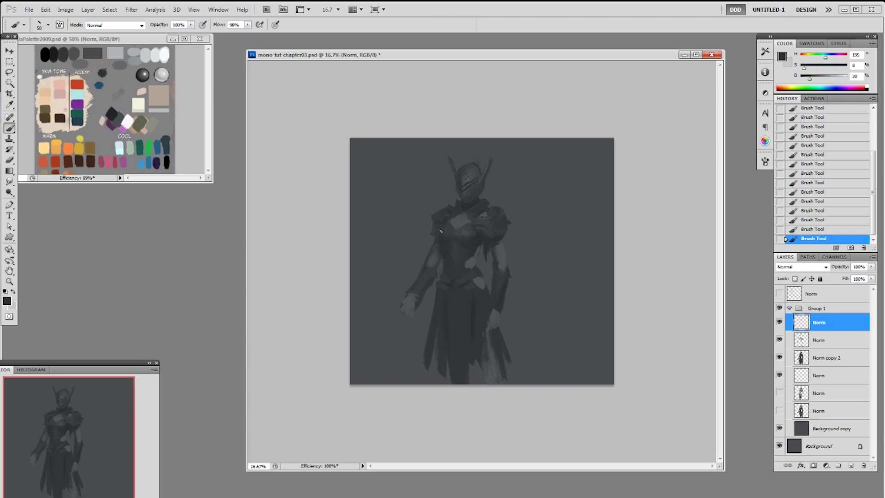
Paint sampled tones along the left-side forearm guard and erase the excess along its outer edge.
{"action": "right_click", "coordinate": [457, 215]}
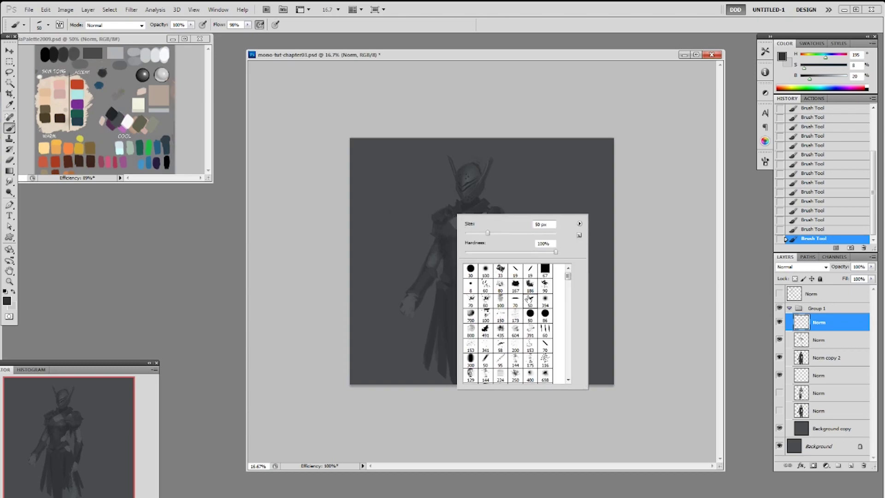
{"action": "left_click", "coordinate": [440, 277]}
{"action": "left_click", "coordinate": [435, 255], "text": "alt"}
{"action": "mouse_move", "coordinate": [427, 269]}
{"action": "left_mouse_down"}
{"action": "mouse_move", "coordinate": [428, 278]}
{"action": "mouse_move", "coordinate": [414, 283]}
{"action": "left_mouse_up"}
{"action": "left_click", "coordinate": [422, 282], "text": "alt"}
{"action": "left_click", "coordinate": [430, 279], "text": "alt"}
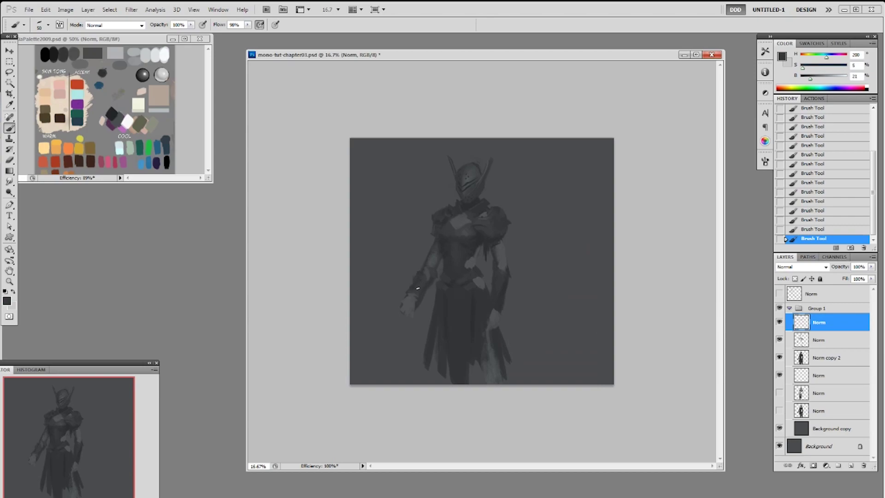
{"action": "left_click", "coordinate": [411, 289], "text": "alt"}
{"action": "key", "text": "e"}
{"action": "mouse_move", "coordinate": [410, 280]}
{"action": "left_mouse_down"}
{"action": "mouse_move", "coordinate": [407, 290]}
{"action": "mouse_move", "coordinate": [429, 273]}
{"action": "left_mouse_up"}
Add short shading strokes on the inner side of the left-side forearm guard using sampled tones.
{"action": "key", "text": "b"}
{"action": "left_click", "coordinate": [426, 285], "text": "alt"}
{"action": "left_click_drag", "start_coordinate": [428, 279], "coordinate": [427, 284]}
{"action": "left_click", "coordinate": [430, 277], "text": "alt"}
{"action": "left_click_drag", "start_coordinate": [431, 278], "coordinate": [428, 282]}
Paint a sampled tone down the right-side forearm guard as far as the hand.
{"action": "left_click", "coordinate": [503, 268], "text": "alt"}
{"action": "left_click_drag", "start_coordinate": [503, 276], "coordinate": [500, 309]}
{"action": "left_click_drag", "start_coordinate": [499, 311], "coordinate": [496, 332]}
Paint sampled dark and mid tones across the waist and chest of the bodice.
{"action": "left_click", "coordinate": [470, 263], "text": "alt"}
{"action": "left_click_drag", "start_coordinate": [446, 260], "coordinate": [446, 269]}
{"action": "key", "text": "ctrl+z"}
{"action": "mouse_move", "coordinate": [445, 262]}
{"action": "left_mouse_down"}
{"action": "mouse_move", "coordinate": [446, 272]}
{"action": "mouse_move", "coordinate": [452, 256]}
{"action": "mouse_move", "coordinate": [466, 264]}
{"action": "left_mouse_up"}
{"action": "left_click", "coordinate": [475, 248], "text": "alt"}
{"action": "left_click", "coordinate": [454, 253], "text": "alt"}
{"action": "left_click", "coordinate": [472, 253], "text": "alt"}
{"action": "left_click", "coordinate": [474, 240], "text": "alt"}
{"action": "left_click", "coordinate": [462, 234], "text": "alt"}
Switch to the elongated 70 px brush tip and blend sampled tones around the upper chest and collar.
{"action": "right_click", "coordinate": [467, 223]}
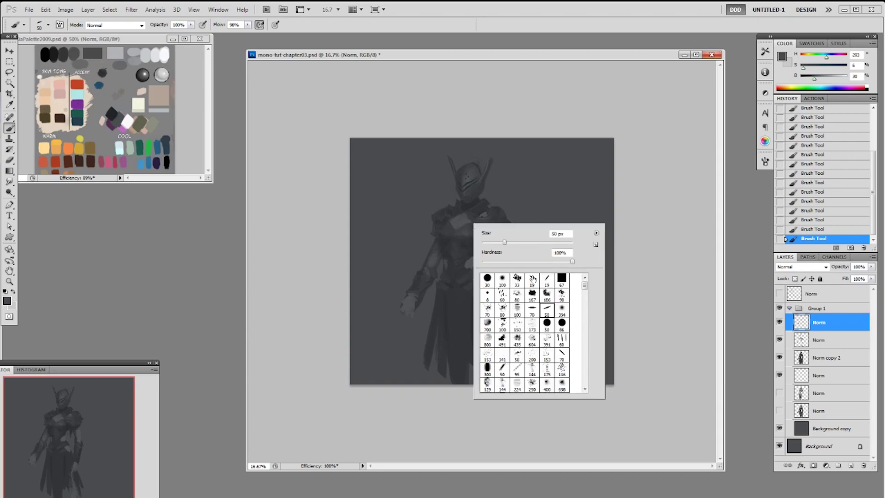
{"action": "left_click", "coordinate": [532, 310]}
{"action": "left_click", "coordinate": [547, 312]}
{"action": "left_click", "coordinate": [533, 310]}
{"action": "left_click", "coordinate": [451, 225]}
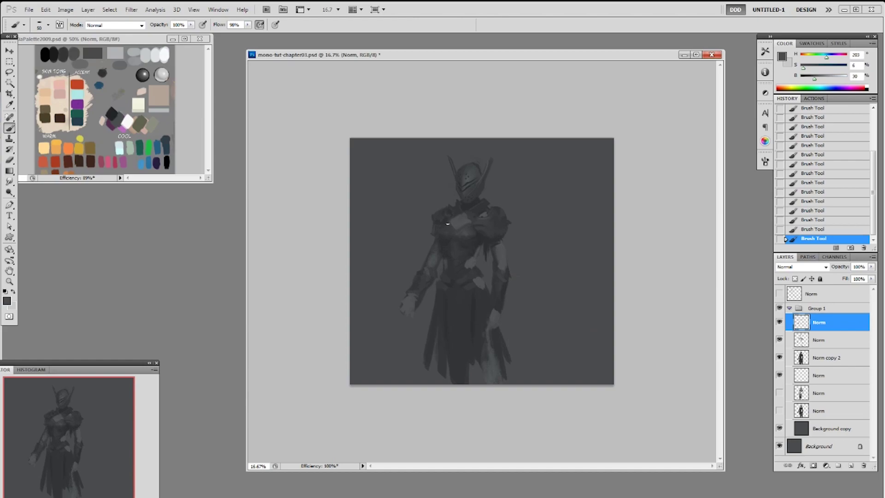
{"action": "left_click", "coordinate": [453, 215], "text": "alt"}
{"action": "left_click", "coordinate": [457, 208], "text": "alt"}
{"action": "left_click", "coordinate": [451, 211], "text": "alt"}
Step back through the recent brush strokes and paint a short stroke along the right-side shoulder plate's inner edge.
{"action": "left_click", "coordinate": [822, 232]}
{"action": "left_click", "coordinate": [828, 214]}
{"action": "key", "text": "ctrl+z"}
{"action": "key", "text": "ctrl+z"}
{"action": "left_click_drag", "start_coordinate": [477, 220], "coordinate": [483, 216]}
Paint a sampled tone down the right edge of the waist, trying different brush tips.
{"action": "left_click", "coordinate": [472, 257], "text": "alt"}
{"action": "mouse_move", "coordinate": [475, 257]}
{"action": "left_mouse_down"}
{"action": "mouse_move", "coordinate": [480, 248]}
{"action": "mouse_move", "coordinate": [483, 276]}
{"action": "left_mouse_up"}
{"action": "right_click", "coordinate": [508, 236]}
{"action": "double_click", "coordinate": [576, 297]}
{"action": "left_click", "coordinate": [485, 238], "text": "alt"}
{"action": "right_click", "coordinate": [507, 241]}
{"action": "left_click", "coordinate": [589, 308]}
Work sampled tones across the lower bodice and into the right-side forearm guard.
{"action": "left_click", "coordinate": [471, 246], "text": "alt"}
{"action": "left_click", "coordinate": [478, 254], "text": "alt"}
{"action": "left_click", "coordinate": [452, 261], "text": "alt"}
{"action": "left_click", "coordinate": [471, 253], "text": "alt"}
{"action": "left_click", "coordinate": [499, 268], "text": "alt"}
{"action": "left_click", "coordinate": [498, 289], "text": "alt"}
Refine the bodice's right edge in a sampled dark tone with a hard round brush reduced to 25 px.
{"action": "right_click", "coordinate": [494, 283]}
{"action": "left_click", "coordinate": [586, 389]}
{"action": "key", "text": "Return"}
{"action": "key", "text": "["}
{"action": "key", "text": "["}
{"action": "key", "text": "["}
{"action": "key", "text": "["}
{"action": "key", "text": "["}
{"action": "key", "text": "["}
{"action": "key", "text": "["}
{"action": "key", "text": "["}
{"action": "key", "text": "["}
{"action": "left_click", "coordinate": [480, 248], "text": "alt"}
Set a 50 px hard round brush, load the Norm copy 2 layer's silhouette as a selection and hide its outline.
{"action": "key", "text": "ctrl+plus"}
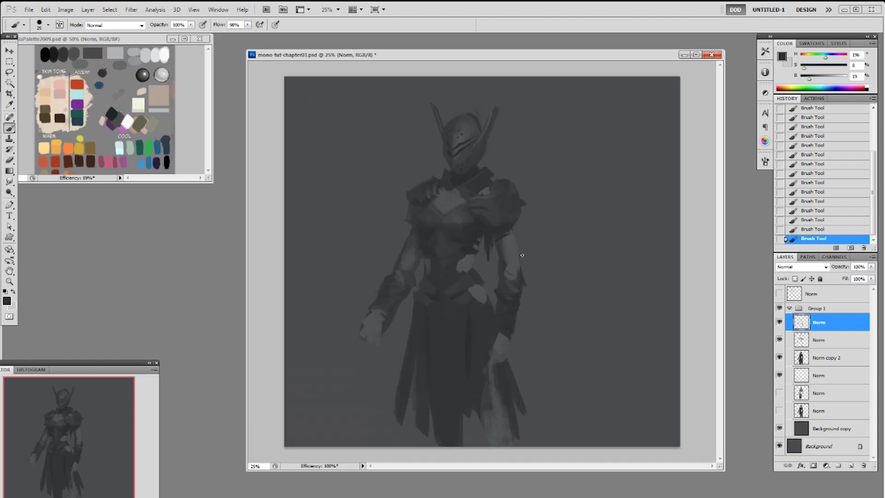
{"action": "key", "text": "bracketright"}
{"action": "key", "text": "bracketright"}
{"action": "key", "text": "bracketright"}
{"action": "key", "text": "bracketright"}
{"action": "key", "text": "bracketright"}
{"action": "key", "text": "bracketright"}
{"action": "key", "text": "bracketright"}
{"action": "key", "text": "bracketright"}
{"action": "right_click", "coordinate": [477, 158]}
{"action": "left_click", "coordinate": [556, 258]}
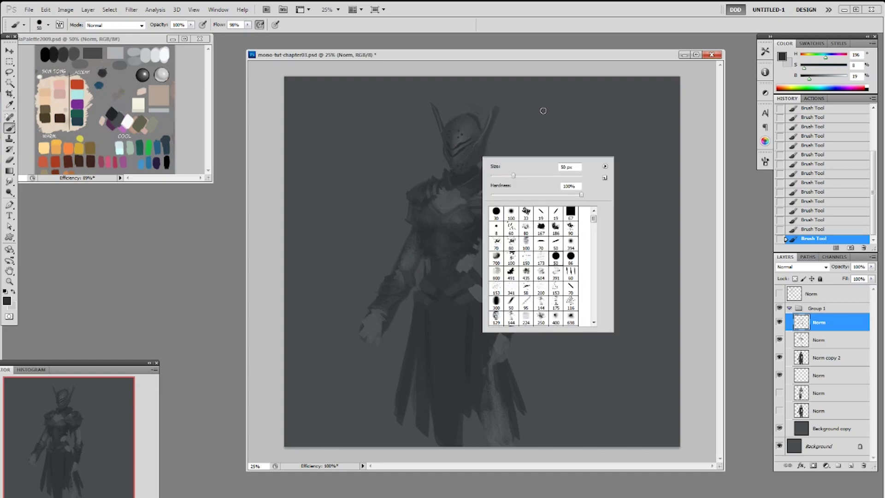
{"action": "key", "text": "Return"}
{"action": "left_click", "coordinate": [804, 359], "text": "ctrl"}
{"action": "key", "text": "ctrl+h"}
Try a broad dark stroke from the helmet down to the chest with an enlarged brush.
{"action": "key", "text": "bracketright"}
{"action": "key", "text": "bracketright"}
{"action": "key", "text": "bracketright"}
{"action": "key", "text": "bracketright"}
{"action": "key", "text": "bracketright"}
{"action": "key", "text": "bracketright"}
{"action": "key", "text": "bracketright"}
{"action": "key", "text": "bracketright"}
{"action": "mouse_move", "coordinate": [462, 122]}
{"action": "left_mouse_down"}
{"action": "mouse_move", "coordinate": [480, 141]}
{"action": "mouse_move", "coordinate": [450, 202]}
{"action": "mouse_move", "coordinate": [419, 191]}
{"action": "mouse_move", "coordinate": [455, 231]}
{"action": "mouse_move", "coordinate": [458, 217]}
{"action": "mouse_move", "coordinate": [482, 207]}
{"action": "mouse_move", "coordinate": [456, 220]}
{"action": "left_mouse_up"}
{"action": "key", "text": "ctrl+z"}
Brush a lighter grey over the right-side shoulder plate and helmet with a 90 px brush at 30% flow.
{"action": "left_click", "coordinate": [844, 86]}
{"action": "left_click", "coordinate": [824, 79]}
{"action": "key", "text": "bracketleft"}
{"action": "key", "text": "bracketleft"}
{"action": "key", "text": "bracketleft"}
{"action": "key", "text": "bracketleft"}
{"action": "key", "text": "ctrl+z"}
{"action": "key", "text": "3"}
{"action": "mouse_move", "coordinate": [501, 209]}
{"action": "left_mouse_down"}
{"action": "mouse_move", "coordinate": [483, 204]}
{"action": "mouse_move", "coordinate": [490, 206]}
{"action": "left_mouse_up"}
{"action": "left_click_drag", "start_coordinate": [457, 142], "coordinate": [489, 133]}
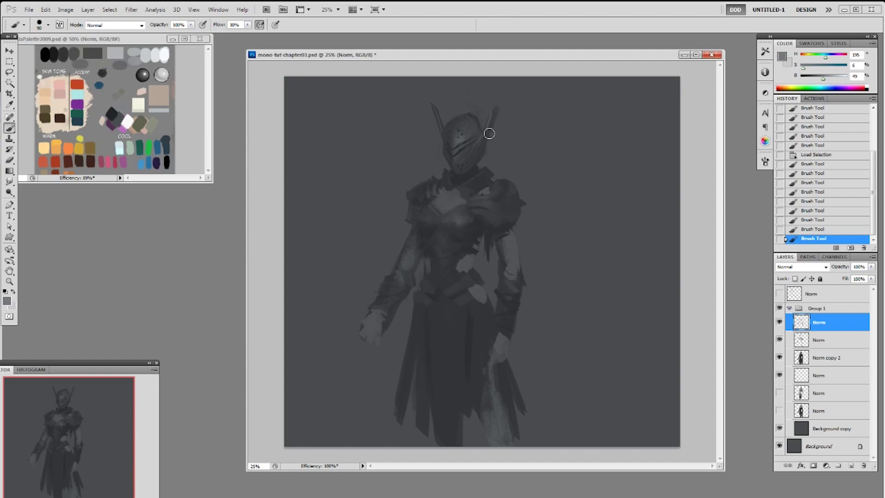
Step back in the history, create a layer above Norm copy 2 and brush soft light strokes on the helmet.
{"action": "left_click", "coordinate": [823, 229]}
{"action": "left_click", "coordinate": [823, 360]}
{"action": "key", "text": "ctrl+shift+alt+n"}
{"action": "mouse_move", "coordinate": [447, 142]}
{"action": "left_mouse_down"}
{"action": "mouse_move", "coordinate": [477, 126]}
{"action": "mouse_move", "coordinate": [452, 135]}
{"action": "mouse_move", "coordinate": [457, 151]}
{"action": "mouse_move", "coordinate": [485, 167]}
{"action": "mouse_move", "coordinate": [464, 160]}
{"action": "mouse_move", "coordinate": [474, 150]}
{"action": "mouse_move", "coordinate": [461, 166]}
{"action": "mouse_move", "coordinate": [456, 159]}
{"action": "mouse_move", "coordinate": [484, 149]}
{"action": "mouse_move", "coordinate": [463, 147]}
{"action": "mouse_move", "coordinate": [480, 153]}
{"action": "mouse_move", "coordinate": [469, 171]}
{"action": "left_mouse_up"}
{"action": "key", "text": "ctrl+z"}
{"action": "key", "text": "ctrl+z"}
{"action": "left_click_drag", "start_coordinate": [488, 140], "coordinate": [480, 145]}
{"action": "left_click_drag", "start_coordinate": [468, 183], "coordinate": [458, 168]}
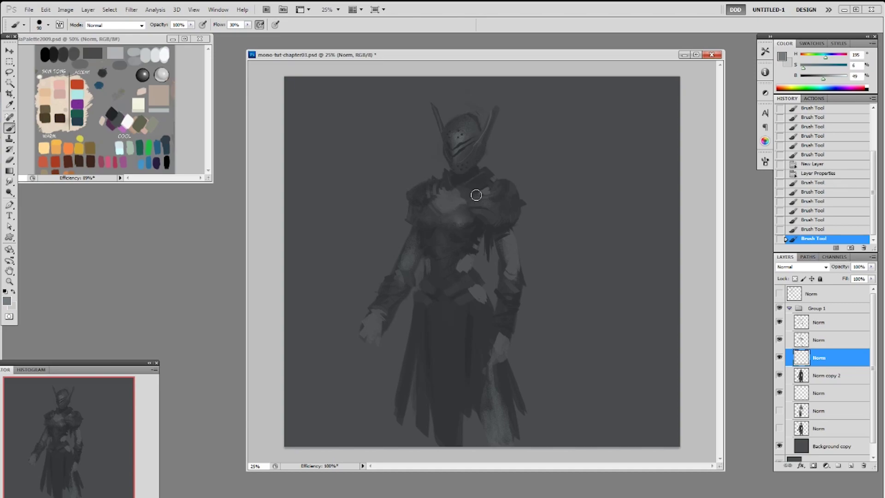
Try soft light strokes down the left side of the bodice on the new layer.
{"action": "right_click", "coordinate": [476, 184]}
{"action": "left_click", "coordinate": [450, 210]}
{"action": "mouse_move", "coordinate": [445, 248]}
{"action": "left_mouse_down"}
{"action": "mouse_move", "coordinate": [446, 277]}
{"action": "mouse_move", "coordinate": [448, 267]}
{"action": "left_mouse_up"}
{"action": "key", "text": "ctrl+z"}
{"action": "mouse_move", "coordinate": [430, 219]}
{"action": "left_mouse_down"}
{"action": "mouse_move", "coordinate": [444, 250]}
{"action": "mouse_move", "coordinate": [433, 216]}
{"action": "mouse_move", "coordinate": [433, 241]}
{"action": "mouse_move", "coordinate": [439, 225]}
{"action": "mouse_move", "coordinate": [463, 231]}
{"action": "mouse_move", "coordinate": [457, 244]}
{"action": "mouse_move", "coordinate": [426, 219]}
{"action": "mouse_move", "coordinate": [442, 251]}
{"action": "left_mouse_up"}
{"action": "key", "text": "ctrl+z"}
{"action": "key", "text": "ctrl+z"}
{"action": "key", "text": "ctrl+z"}
Drop the selection and paint light accents along the bodice's left side on Group 1's top layer, using the 19 px brush tip.
{"action": "right_click", "coordinate": [442, 251]}
{"action": "double_click", "coordinate": [513, 313]}
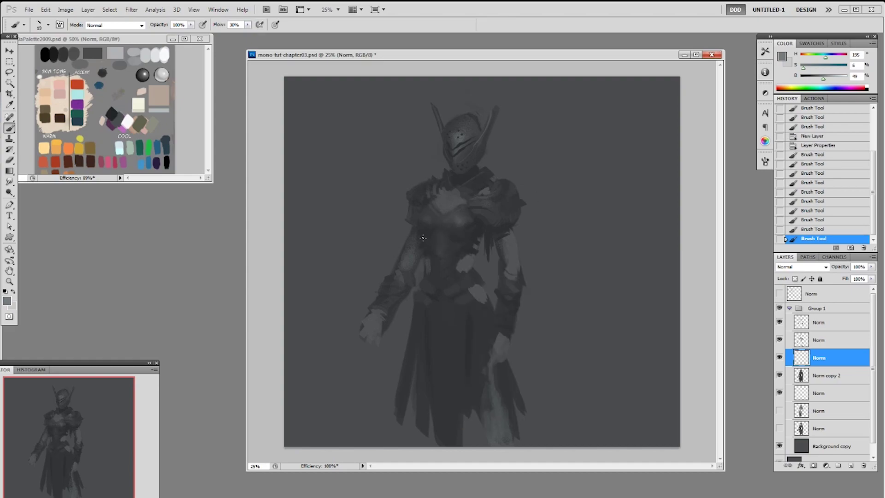
{"action": "key", "text": "ctrl+d"}
{"action": "left_click", "coordinate": [825, 328]}
{"action": "left_click_drag", "start_coordinate": [419, 220], "coordinate": [432, 255]}
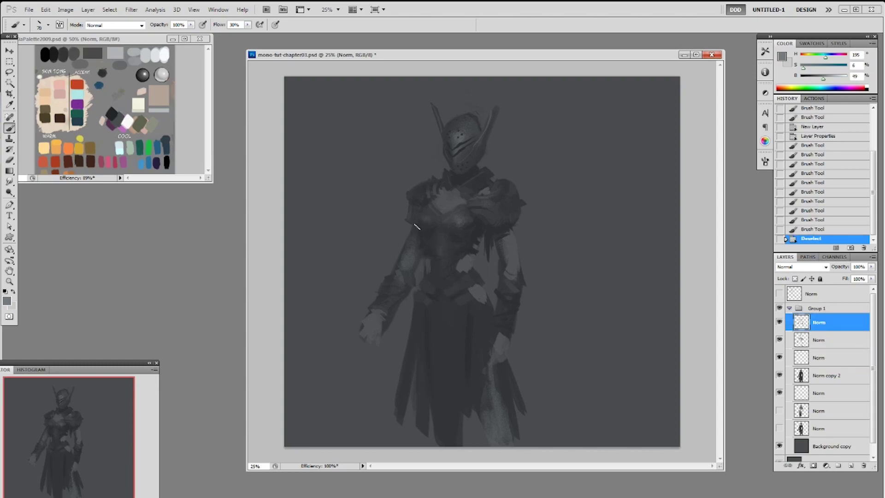
{"action": "key", "text": "ctrl+z"}
{"action": "mouse_move", "coordinate": [422, 238]}
{"action": "left_mouse_down"}
{"action": "mouse_move", "coordinate": [457, 242]}
{"action": "mouse_move", "coordinate": [447, 233]}
{"action": "mouse_move", "coordinate": [465, 244]}
{"action": "mouse_move", "coordinate": [419, 233]}
{"action": "mouse_move", "coordinate": [432, 250]}
{"action": "mouse_move", "coordinate": [465, 251]}
{"action": "left_mouse_up"}
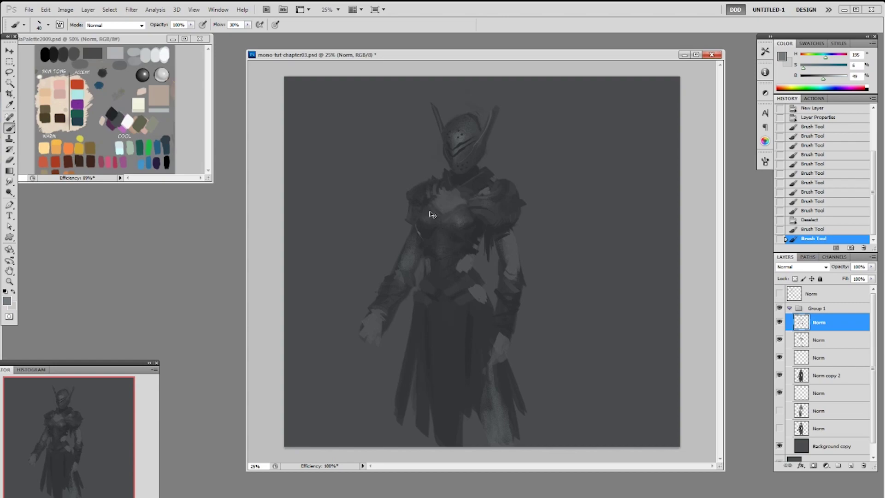
Try light strokes across the lower bodice toward the waist opening.
{"action": "key", "text": "ctrl+minus"}
{"action": "mouse_move", "coordinate": [431, 267]}
{"action": "left_mouse_down"}
{"action": "mouse_move", "coordinate": [433, 250]}
{"action": "mouse_move", "coordinate": [478, 251]}
{"action": "left_mouse_up"}
{"action": "left_click_drag", "start_coordinate": [474, 249], "coordinate": [480, 245]}
{"action": "right_click", "coordinate": [503, 250]}
{"action": "double_click", "coordinate": [566, 309]}
{"action": "key", "text": "ctrl+alt+z"}
{"action": "key", "text": "ctrl+alt+z"}
{"action": "key", "text": "ctrl+alt+z"}
{"action": "key", "text": "ctrl+alt+z"}
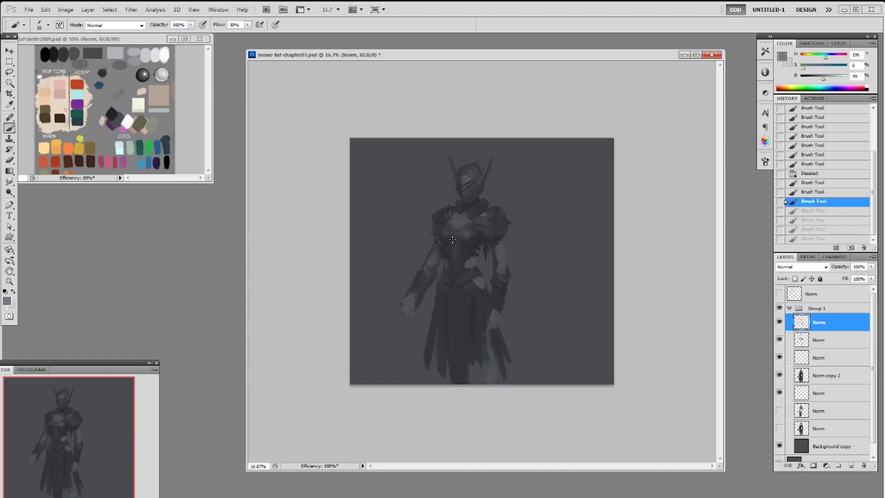
Paint light accents along the bodice's left side, around the neck and at the left hip.
{"action": "left_click_drag", "start_coordinate": [436, 237], "coordinate": [448, 260]}
{"action": "key", "text": "ctrl+alt+z"}
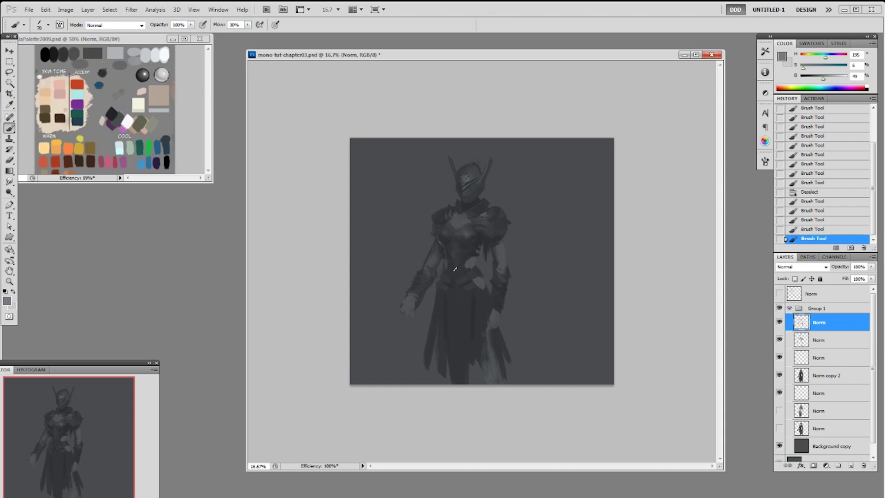
{"action": "left_click_drag", "start_coordinate": [462, 198], "coordinate": [465, 200]}
{"action": "key", "text": "ctrl+alt+z"}
{"action": "left_click_drag", "start_coordinate": [466, 197], "coordinate": [474, 196]}
{"action": "mouse_move", "coordinate": [438, 232]}
{"action": "left_mouse_down"}
{"action": "mouse_move", "coordinate": [431, 231]}
{"action": "mouse_move", "coordinate": [464, 261]}
{"action": "left_mouse_up"}
{"action": "left_click_drag", "start_coordinate": [439, 298], "coordinate": [440, 278]}
Sample a dark armour tone for the 19 px brush tip and raise the flow to 96%.
{"action": "right_click", "coordinate": [457, 273]}
{"action": "double_click", "coordinate": [520, 331]}
{"action": "right_click", "coordinate": [482, 251]}
{"action": "double_click", "coordinate": [541, 311]}
{"action": "left_click", "coordinate": [479, 240], "text": "alt"}
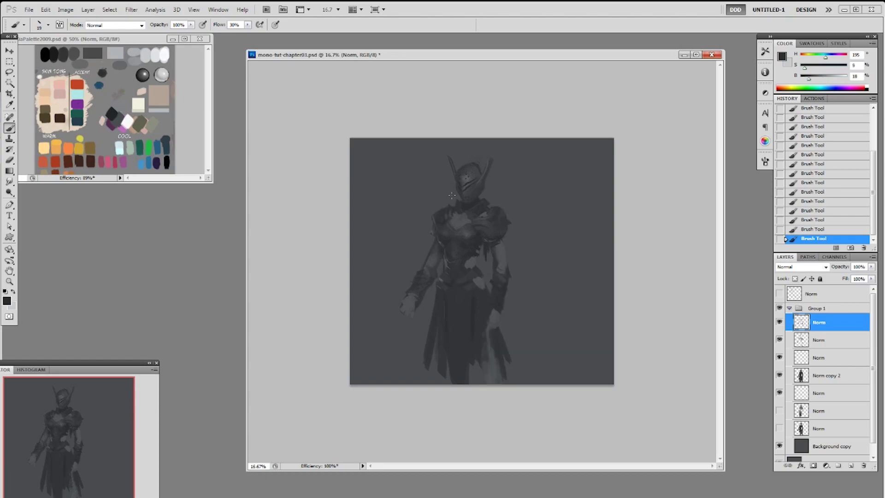
{"action": "left_click", "coordinate": [248, 24]}
{"action": "left_click_drag", "start_coordinate": [248, 33], "coordinate": [279, 34]}
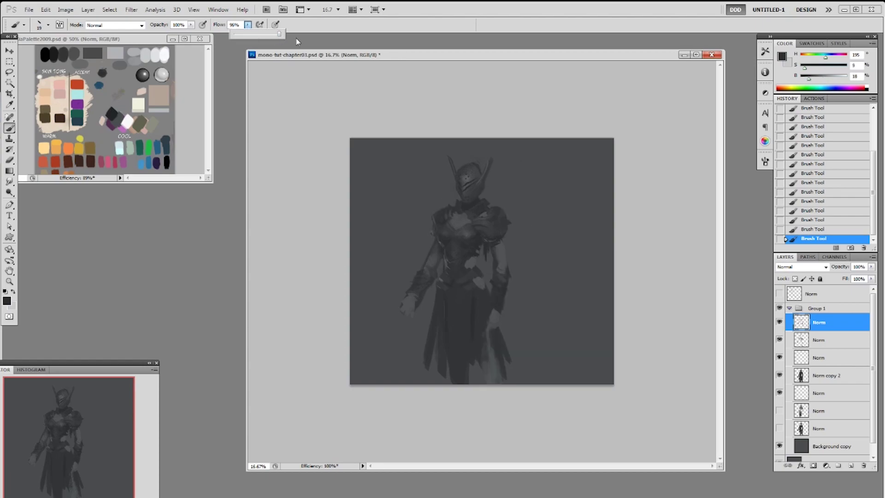
{"action": "right_click", "coordinate": [501, 238]}
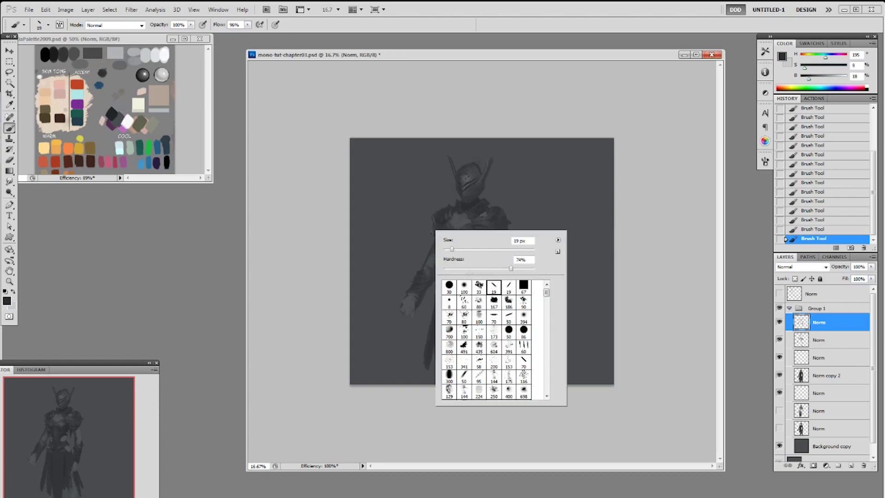
{"action": "left_click", "coordinate": [509, 347]}
{"action": "left_click", "coordinate": [668, 251]}
{"action": "left_click", "coordinate": [464, 311], "text": "alt"}
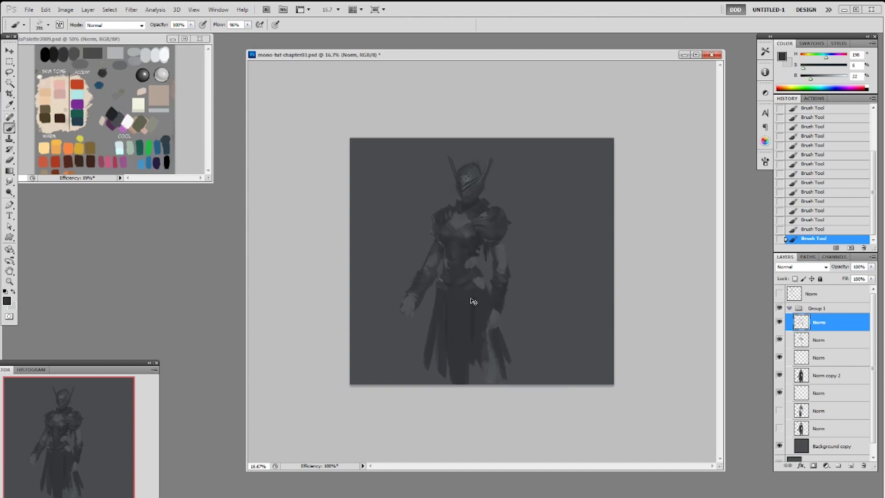
{"action": "right_click", "coordinate": [463, 308]}
{"action": "double_click", "coordinate": [524, 362]}
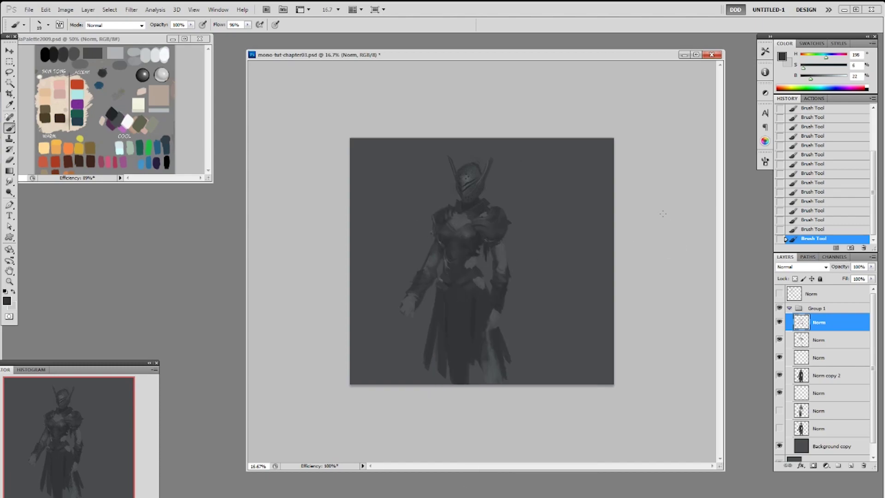
Paint pointed collar edges in a sampled dark tone, and sample a lighter helmet tone for the 50 px round brush.
{"action": "left_click", "coordinate": [479, 233], "text": "alt"}
{"action": "right_click", "coordinate": [474, 209]}
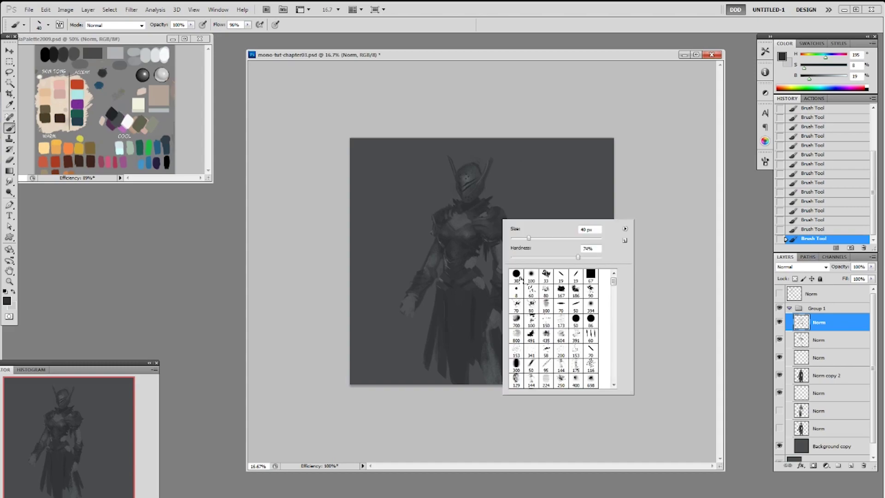
{"action": "double_click", "coordinate": [575, 321]}
{"action": "left_click", "coordinate": [470, 181], "text": "alt"}
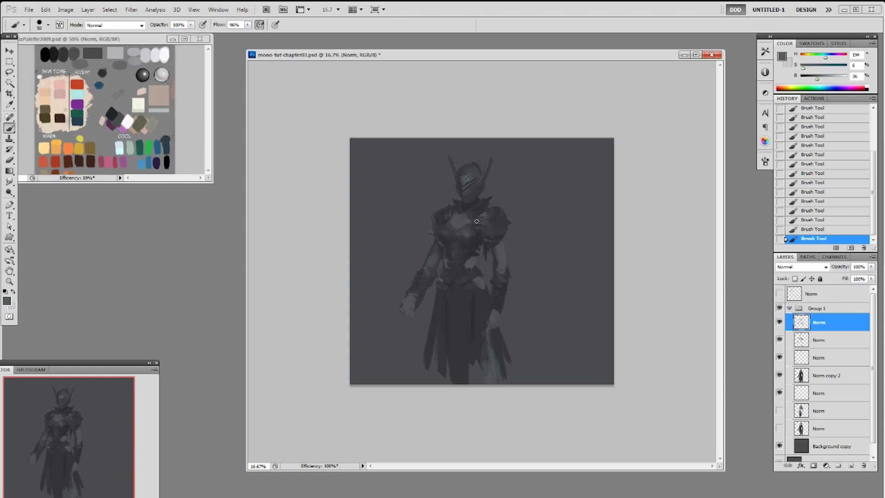
Add helmet-toned strokes around the collar with the 19 px brush tip at 50% opacity.
{"action": "key", "text": "ctrl+plus"}
{"action": "right_click", "coordinate": [502, 181]}
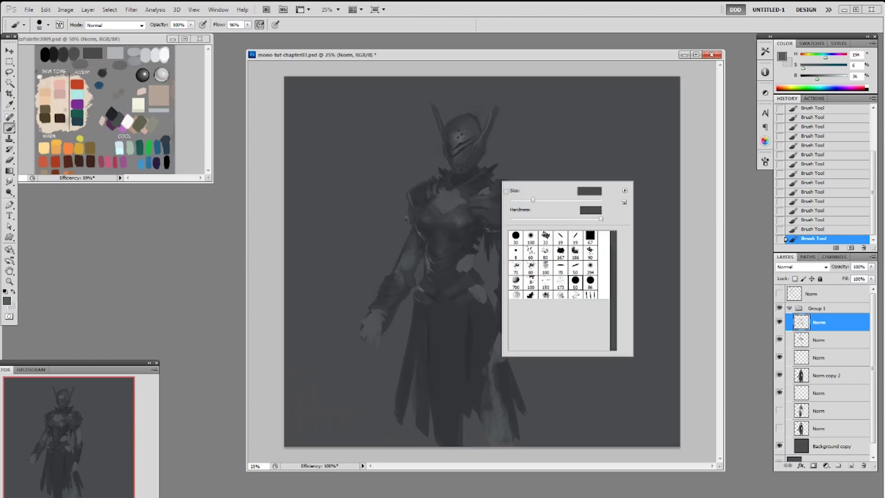
{"action": "double_click", "coordinate": [558, 234]}
{"action": "key", "text": "5"}
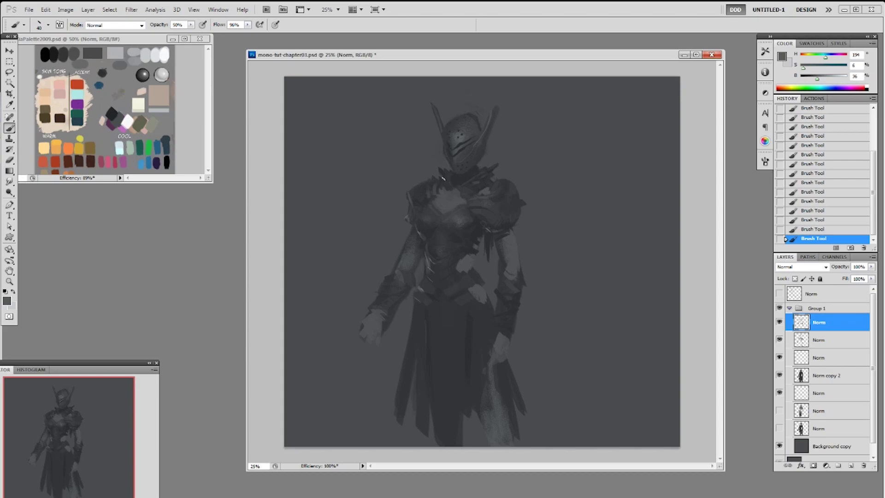
Paint sampled tones where the collar meets the right-side shoulder plate and switch to the Dodge tool.
{"action": "left_click", "coordinate": [464, 138], "text": "alt"}
{"action": "right_click", "coordinate": [490, 161]}
{"action": "left_click", "coordinate": [567, 224]}
{"action": "left_click", "coordinate": [479, 182]}
{"action": "left_click", "coordinate": [473, 186], "text": "alt"}
{"action": "left_click", "coordinate": [480, 180], "text": "alt"}
{"action": "key", "text": "o"}
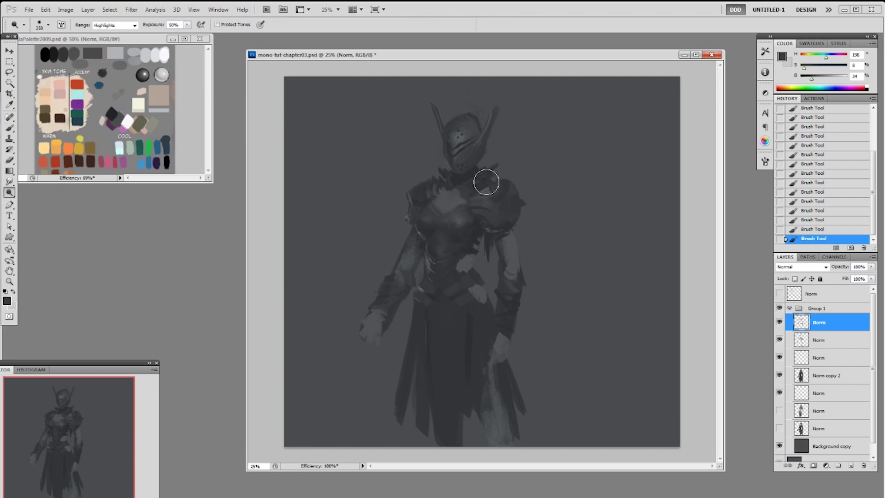
Set the Dodge tool's exposure to 70% and brighten highlights where the collar meets the right-side shoulder plate.
{"action": "right_click", "coordinate": [486, 181]}
{"action": "left_click", "coordinate": [550, 237]}
{"action": "key", "text": "7"}
{"action": "left_click_drag", "start_coordinate": [488, 188], "coordinate": [471, 195]}
{"action": "left_click", "coordinate": [485, 177]}
{"action": "left_click", "coordinate": [484, 177]}
{"action": "left_click", "coordinate": [482, 179]}
{"action": "left_click", "coordinate": [482, 179]}
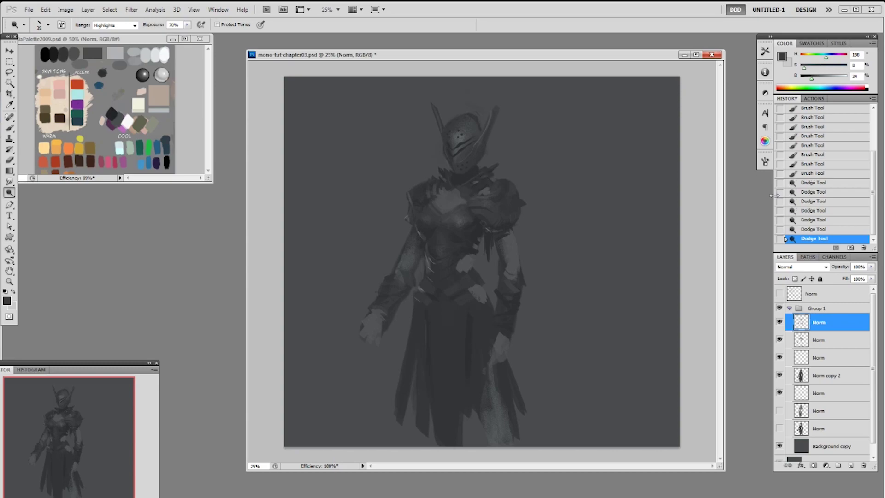
Touch up the base of the collar and neckline in a sampled dark tone with the 19 px brush tip.
{"action": "left_click", "coordinate": [459, 195], "text": "alt"}
{"action": "key", "text": "b"}
{"action": "left_click", "coordinate": [453, 191], "text": "alt"}
{"action": "right_click", "coordinate": [454, 194]}
{"action": "left_click", "coordinate": [513, 250]}
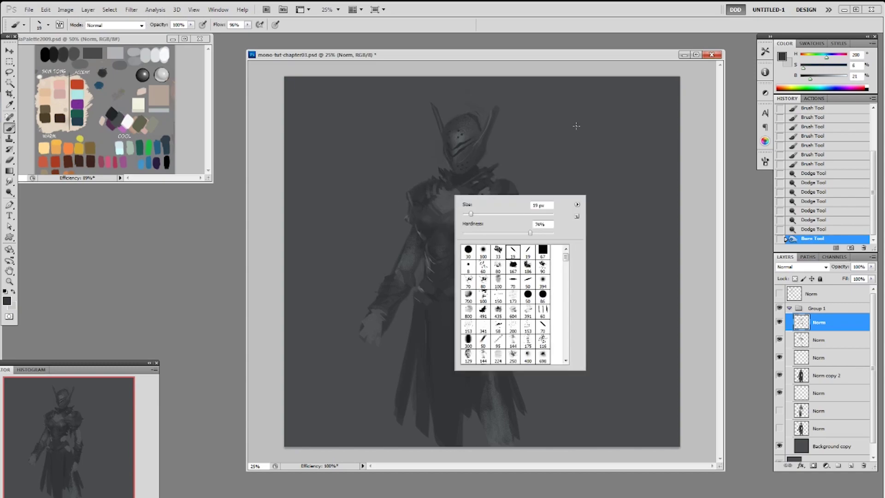
{"action": "left_click", "coordinate": [458, 180]}
{"action": "key", "text": "bracketright"}
{"action": "key", "text": "bracketright"}
{"action": "left_click_drag", "start_coordinate": [445, 194], "coordinate": [460, 186]}
{"action": "key", "text": "ctrl+z"}
{"action": "left_click", "coordinate": [443, 189], "text": "alt"}
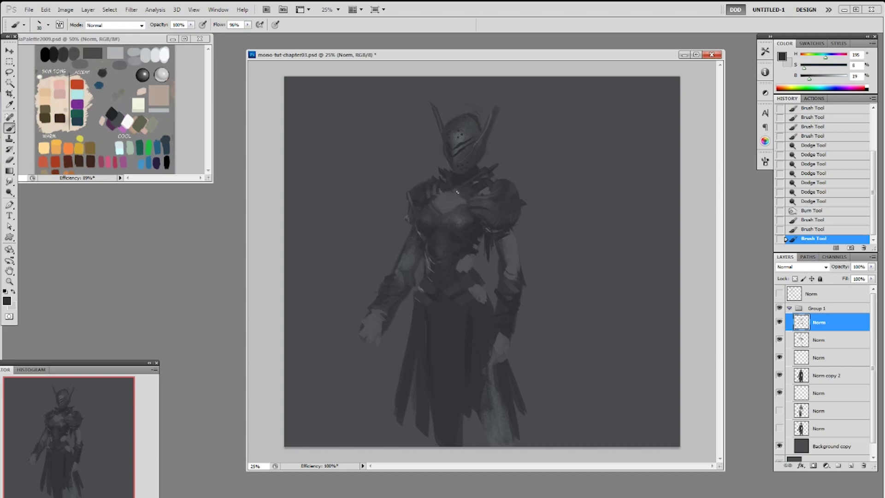
Paint sampled armour tones down the left side of the neckline and upper bodice.
{"action": "left_click", "coordinate": [432, 198], "text": "alt"}
{"action": "left_click_drag", "start_coordinate": [432, 195], "coordinate": [437, 207]}
{"action": "left_click", "coordinate": [436, 197]}
{"action": "left_click_drag", "start_coordinate": [435, 200], "coordinate": [454, 217]}
{"action": "left_click", "coordinate": [437, 200], "text": "alt"}
{"action": "left_click", "coordinate": [470, 298], "text": "alt"}
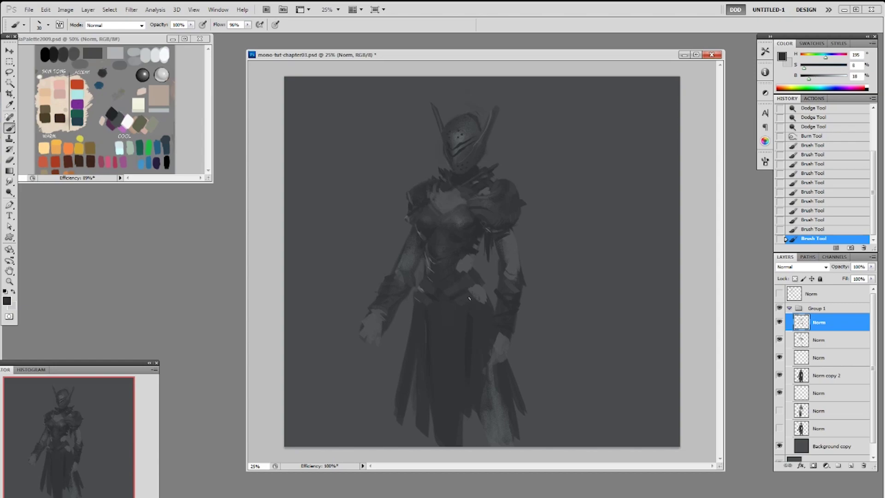
Sample a lighter tone beside the waist and dab it around the hips with the 50 px round brush.
{"action": "left_click", "coordinate": [431, 262], "text": "alt"}
{"action": "key", "text": "ctrl+z"}
{"action": "right_click", "coordinate": [420, 270]}
{"action": "mouse_move", "coordinate": [404, 268]}
{"action": "left_mouse_down"}
{"action": "mouse_move", "coordinate": [411, 277]}
{"action": "mouse_move", "coordinate": [415, 239]}
{"action": "mouse_move", "coordinate": [406, 272]}
{"action": "left_mouse_up"}
{"action": "left_click", "coordinate": [495, 371]}
{"action": "key", "text": "ctrl+z"}
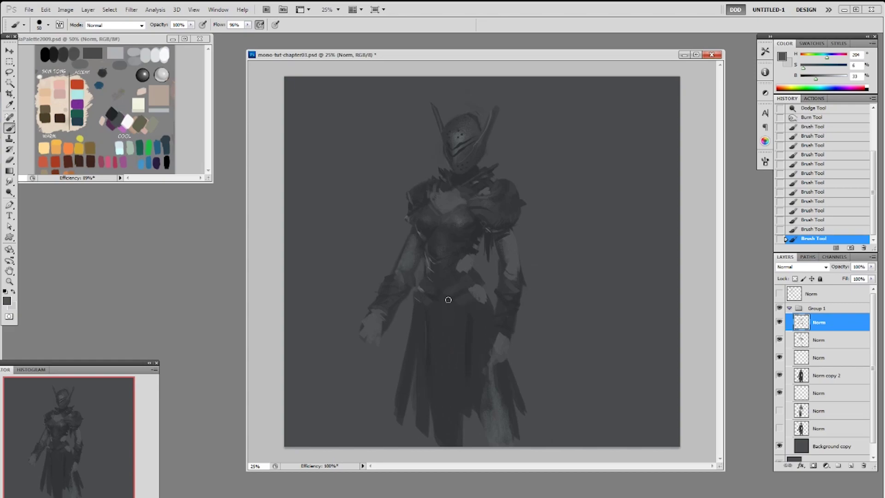
Paint a broken vertical line of light marks down the front of the skirt with a 100 px brush.
{"action": "mouse_move", "coordinate": [432, 318]}
{"action": "left_mouse_down"}
{"action": "mouse_move", "coordinate": [455, 322]}
{"action": "mouse_move", "coordinate": [454, 308]}
{"action": "mouse_move", "coordinate": [457, 346]}
{"action": "left_mouse_up"}
{"action": "key", "text": "ctrl+z"}
{"action": "right_click", "coordinate": [436, 329]}
{"action": "left_click", "coordinate": [492, 384]}
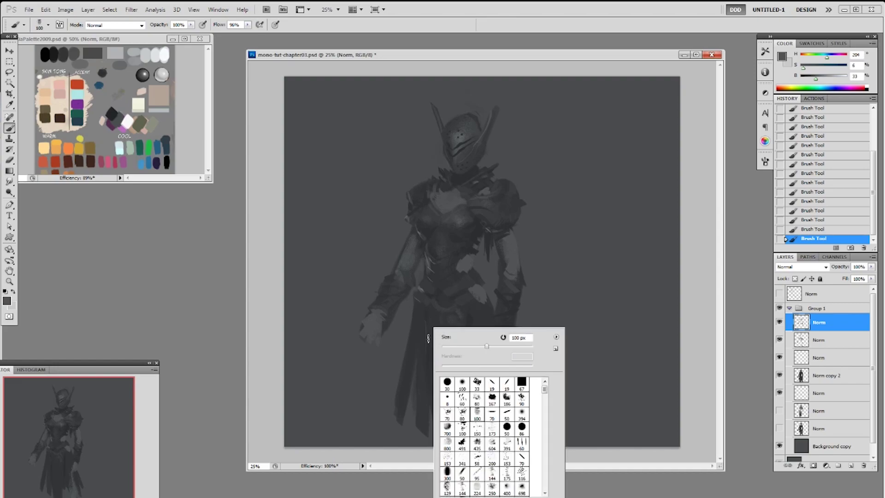
{"action": "key", "text": "Return"}
{"action": "mouse_move", "coordinate": [434, 339]}
{"action": "left_mouse_down"}
{"action": "mouse_move", "coordinate": [473, 313]}
{"action": "mouse_move", "coordinate": [439, 329]}
{"action": "mouse_move", "coordinate": [438, 362]}
{"action": "left_mouse_up"}
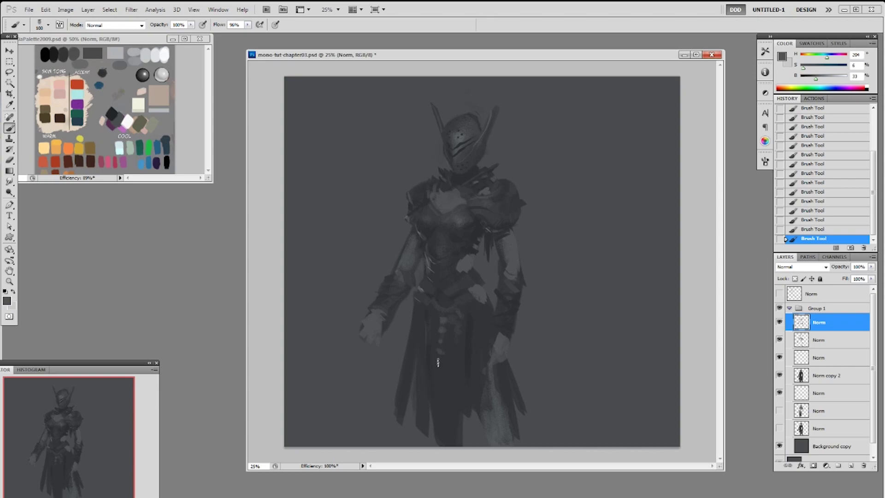
Shade the skirt strips and the left-side hand with sampled tones.
{"action": "left_click", "coordinate": [446, 322], "text": "alt"}
{"action": "left_click_drag", "start_coordinate": [369, 324], "coordinate": [368, 326]}
{"action": "left_click", "coordinate": [368, 327], "text": "alt"}
Sample forearm guard tones and build out the right-side guard's outer edge with an enlarged brush tip.
{"action": "left_click", "coordinate": [393, 278], "text": "alt"}
{"action": "right_click", "coordinate": [392, 264]}
{"action": "double_click", "coordinate": [466, 334]}
{"action": "key", "text": "bracketright"}
{"action": "key", "text": "bracketright"}
{"action": "key", "text": "bracketright"}
{"action": "key", "text": "bracketright"}
{"action": "key", "text": "bracketright"}
{"action": "mouse_move", "coordinate": [513, 281]}
{"action": "left_mouse_down"}
{"action": "mouse_move", "coordinate": [525, 275]}
{"action": "mouse_move", "coordinate": [524, 291]}
{"action": "left_mouse_up"}
{"action": "left_click", "coordinate": [509, 276], "text": "alt"}
{"action": "left_click", "coordinate": [525, 285], "text": "alt"}
{"action": "left_click_drag", "start_coordinate": [513, 278], "coordinate": [526, 275]}
Rework the right-side shoulder plate and forearm guard with sampled armour tones.
{"action": "left_click", "coordinate": [487, 202], "text": "alt"}
{"action": "left_click", "coordinate": [496, 219], "text": "alt"}
{"action": "left_click", "coordinate": [505, 224], "text": "alt"}
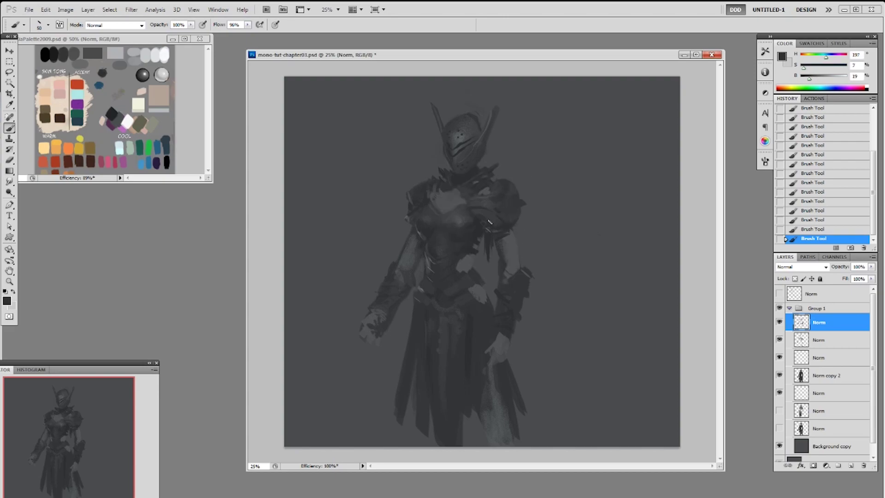
{"action": "left_click", "coordinate": [506, 181], "text": "alt"}
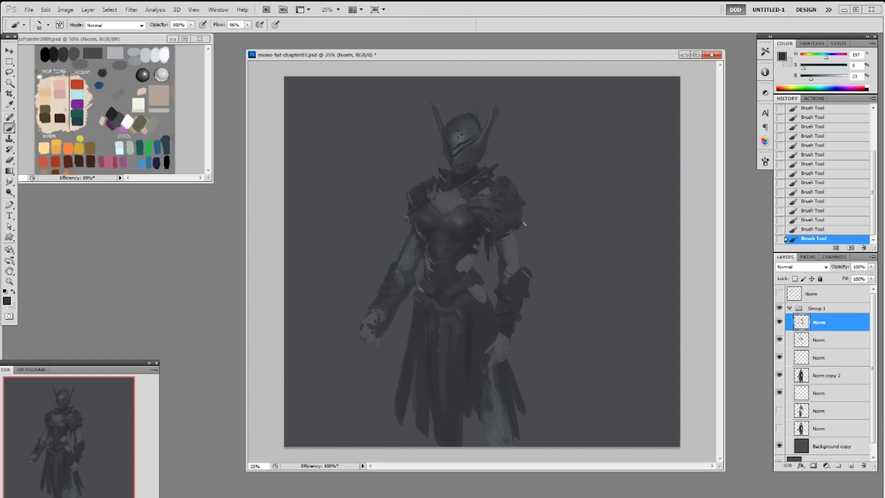
{"action": "mouse_move", "coordinate": [513, 280]}
{"action": "left_mouse_down"}
{"action": "mouse_move", "coordinate": [529, 284]}
{"action": "mouse_move", "coordinate": [517, 258]}
{"action": "left_mouse_up"}
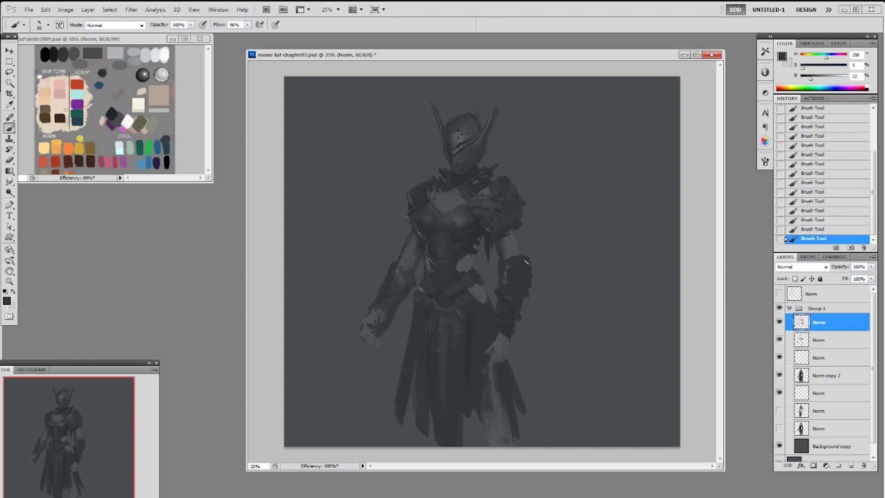
{"action": "left_click", "coordinate": [497, 205], "text": "alt"}
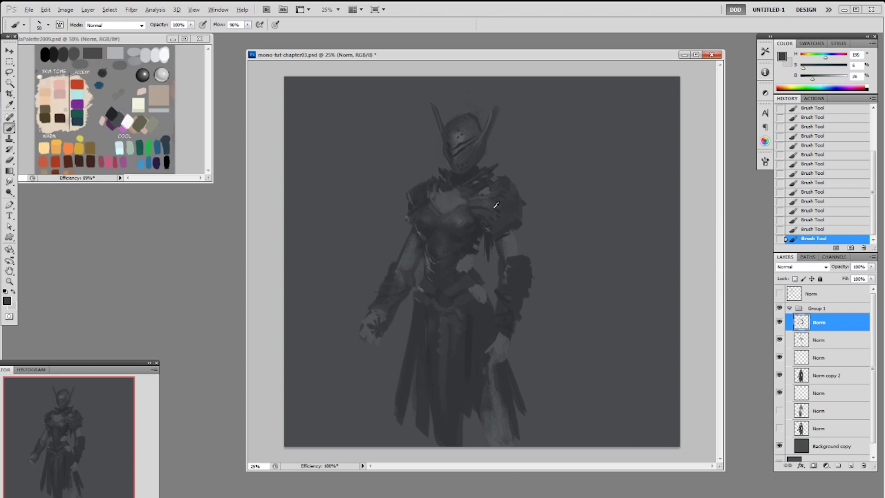
Load the active layer as a selection, hide its outline, and paint inside the right-side forearm guard with the 50 px round brush.
{"action": "left_click", "coordinate": [801, 321], "text": "ctrl"}
{"action": "key", "text": "ctrl+h"}
{"action": "key", "text": "bracketright"}
{"action": "key", "text": "bracketright"}
{"action": "key", "text": "bracketright"}
{"action": "key", "text": "bracketright"}
{"action": "mouse_move", "coordinate": [516, 277]}
{"action": "left_mouse_down"}
{"action": "mouse_move", "coordinate": [532, 290]}
{"action": "mouse_move", "coordinate": [514, 265]}
{"action": "left_mouse_up"}
{"action": "key", "text": "ctrl+z"}
{"action": "right_click", "coordinate": [539, 289]}
{"action": "left_click", "coordinate": [618, 388]}
{"action": "left_click", "coordinate": [518, 273]}
{"action": "mouse_move", "coordinate": [510, 258]}
{"action": "left_mouse_down"}
{"action": "mouse_move", "coordinate": [520, 317]}
{"action": "mouse_move", "coordinate": [515, 285]}
{"action": "mouse_move", "coordinate": [540, 304]}
{"action": "left_mouse_up"}
Shade the right-side forearm guard within the selection using the 19 px brush tip and a sampled tone, and deselect.
{"action": "right_click", "coordinate": [562, 241]}
{"action": "left_click", "coordinate": [620, 297]}
{"action": "left_click", "coordinate": [511, 276]}
{"action": "left_click", "coordinate": [505, 298], "text": "alt"}
{"action": "mouse_move", "coordinate": [523, 292]}
{"action": "left_mouse_down"}
{"action": "mouse_move", "coordinate": [502, 285]}
{"action": "mouse_move", "coordinate": [501, 274]}
{"action": "mouse_move", "coordinate": [509, 280]}
{"action": "left_mouse_up"}
{"action": "key", "text": "ctrl+d"}
{"action": "key", "text": "ctrl+z"}
{"action": "key", "text": "ctrl+z"}
Add short light accents along the right-side forearm guard in a sampled lighter tone.
{"action": "mouse_move", "coordinate": [520, 282]}
{"action": "left_mouse_down"}
{"action": "mouse_move", "coordinate": [530, 277]}
{"action": "mouse_move", "coordinate": [522, 310]}
{"action": "left_mouse_up"}
{"action": "left_click", "coordinate": [509, 297]}
{"action": "left_click", "coordinate": [523, 278]}
{"action": "left_click", "coordinate": [507, 295], "text": "alt"}
{"action": "left_click", "coordinate": [512, 300]}
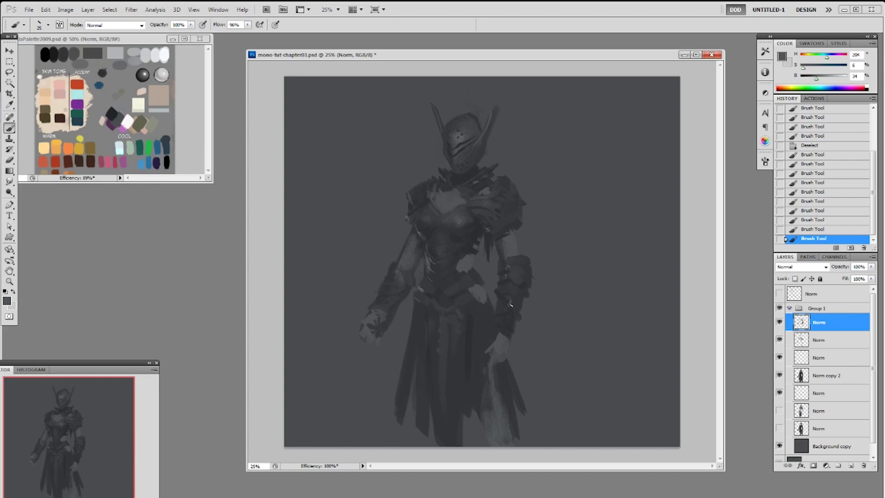
{"action": "left_click", "coordinate": [512, 294]}
{"action": "left_click", "coordinate": [511, 289]}
{"action": "left_click", "coordinate": [509, 279]}
{"action": "left_click", "coordinate": [506, 276]}
{"action": "left_click", "coordinate": [501, 271]}
Paint dark bands across the left-side forearm guard with the 19 px brush tip and sampled tones.
{"action": "left_click", "coordinate": [501, 297], "text": "alt"}
{"action": "right_click", "coordinate": [406, 288]}
{"action": "double_click", "coordinate": [481, 346]}
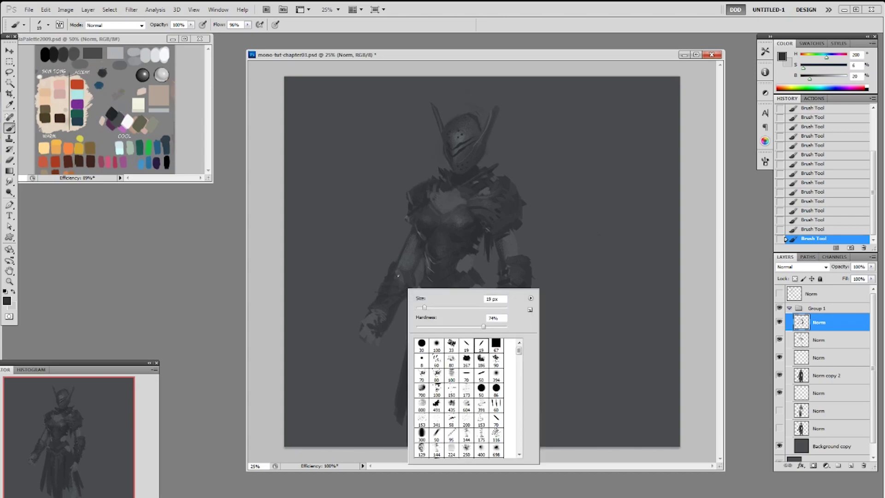
{"action": "left_click", "coordinate": [377, 306], "text": "alt"}
{"action": "left_click", "coordinate": [374, 313], "text": "alt"}
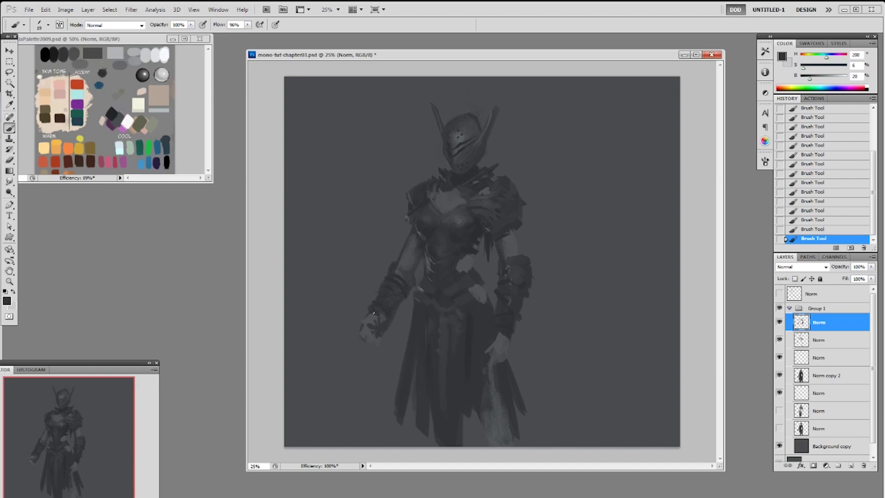
{"action": "left_click", "coordinate": [392, 262], "text": "alt"}
Try a high jagged dark collar behind the helmet on the layer below Norm copy 2, with the brush enlarged to 100 px.
{"action": "left_click", "coordinate": [487, 249], "text": "alt"}
{"action": "left_click", "coordinate": [806, 393]}
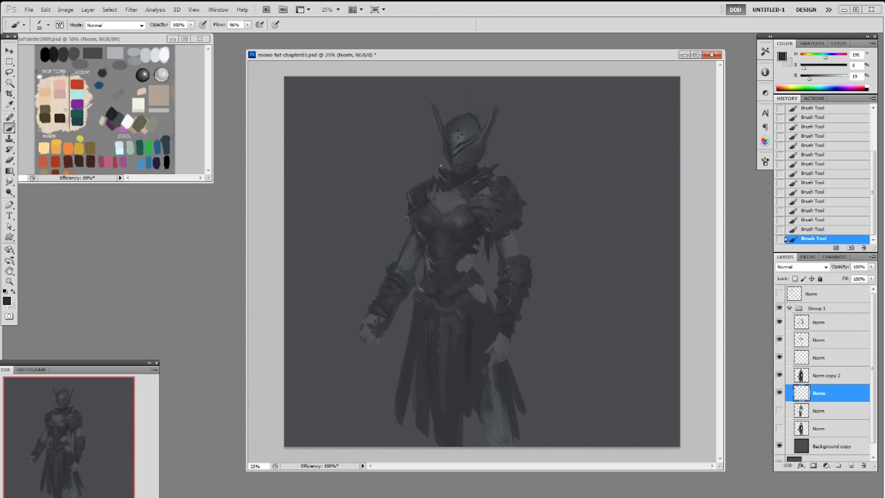
{"action": "key", "text": "]"}
{"action": "key", "text": "]"}
{"action": "key", "text": "]"}
{"action": "key", "text": "]"}
{"action": "key", "text": "]"}
{"action": "key", "text": "]"}
{"action": "key", "text": "]"}
{"action": "key", "text": "]"}
{"action": "mouse_move", "coordinate": [428, 153]}
{"action": "left_mouse_down"}
{"action": "mouse_move", "coordinate": [438, 174]}
{"action": "mouse_move", "coordinate": [435, 162]}
{"action": "mouse_move", "coordinate": [459, 178]}
{"action": "mouse_move", "coordinate": [496, 150]}
{"action": "mouse_move", "coordinate": [482, 163]}
{"action": "mouse_move", "coordinate": [498, 172]}
{"action": "mouse_move", "coordinate": [501, 156]}
{"action": "left_mouse_up"}
{"action": "key", "text": "ctrl+z"}
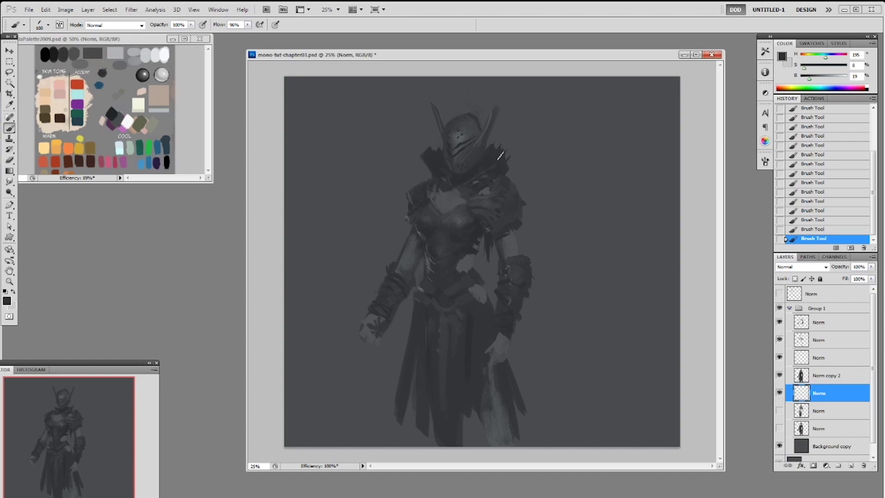
{"action": "key", "text": "ctrl+z"}
{"action": "mouse_move", "coordinate": [422, 164]}
{"action": "left_mouse_down"}
{"action": "mouse_move", "coordinate": [441, 185]}
{"action": "mouse_move", "coordinate": [449, 171]}
{"action": "mouse_move", "coordinate": [489, 161]}
{"action": "mouse_move", "coordinate": [488, 176]}
{"action": "mouse_move", "coordinate": [486, 158]}
{"action": "mouse_move", "coordinate": [492, 189]}
{"action": "left_mouse_up"}
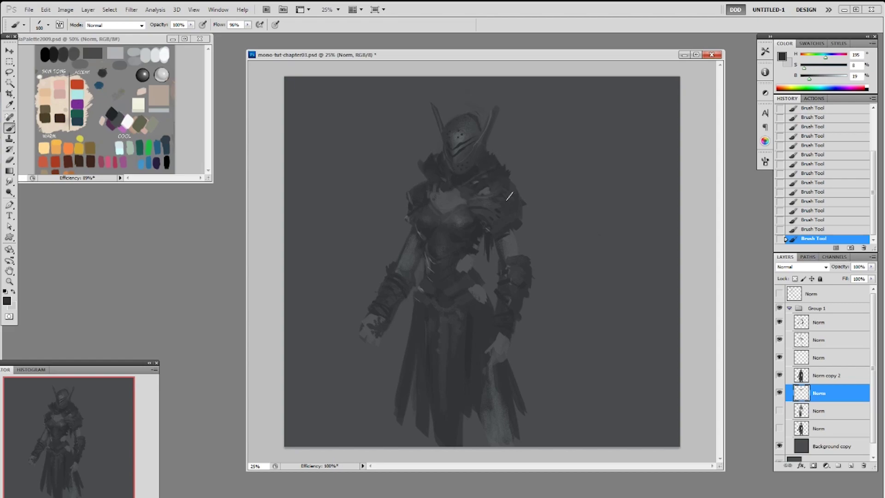
Try texturing the high collar in a sampled shoulder tone with the 80 px textured brush tip.
{"action": "left_click", "coordinate": [496, 195], "text": "alt"}
{"action": "right_click", "coordinate": [441, 169]}
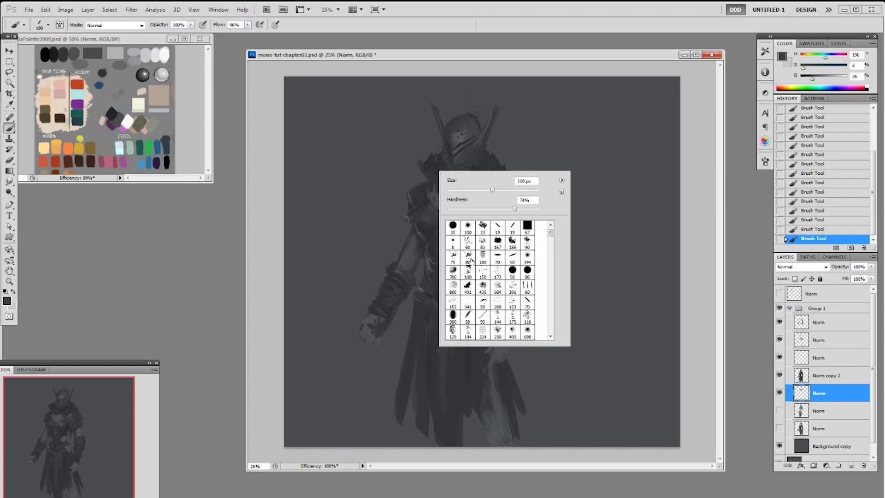
{"action": "double_click", "coordinate": [469, 259]}
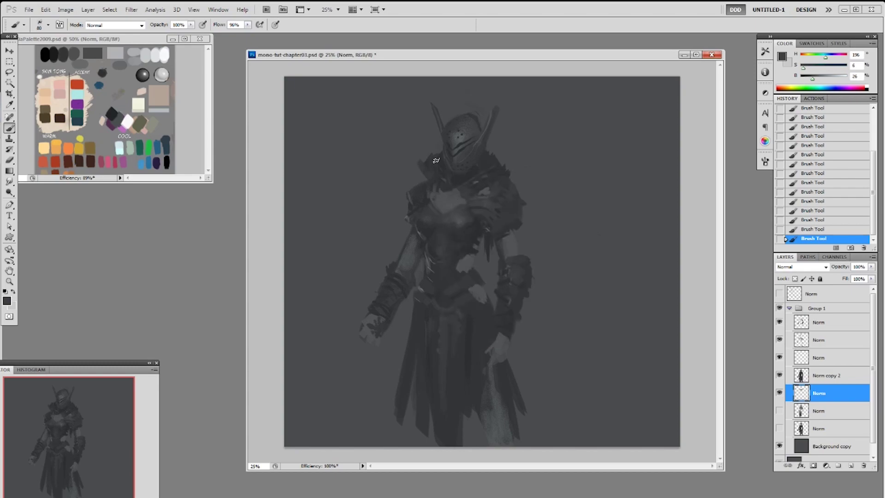
{"action": "left_click", "coordinate": [489, 162], "text": "alt"}
Delete the layer holding the high collar, add a new Norm layer in its place, and save the document.
{"action": "left_click", "coordinate": [780, 393]}
{"action": "key", "text": "Delete"}
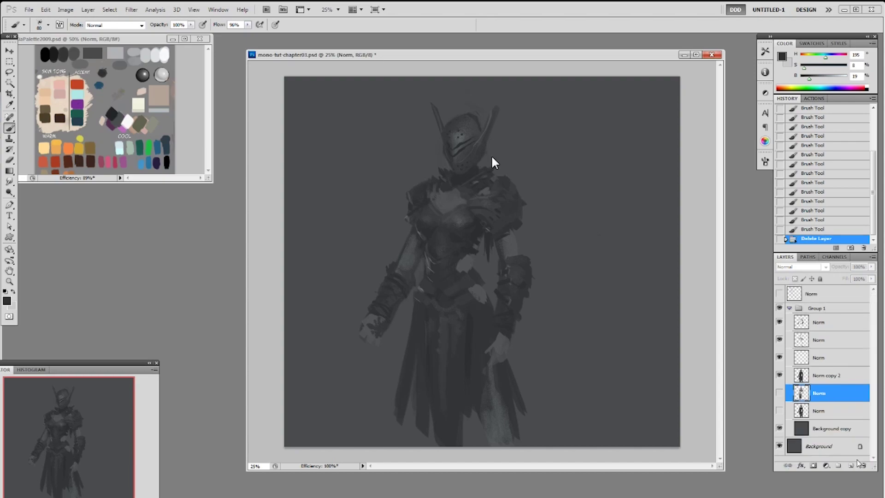
{"action": "key", "text": "ctrl+shift+n"}
{"action": "key", "text": "ctrl+s"}
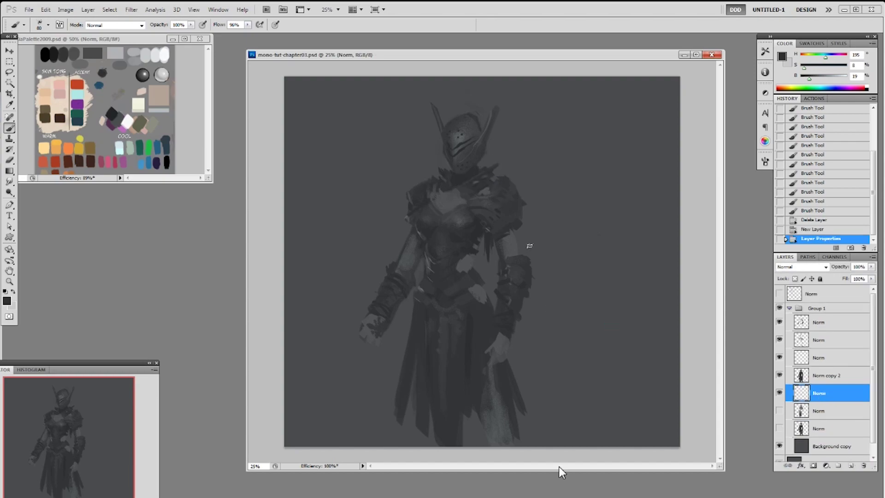
Sample a dark torso tone for the 19 px brush tip and try a diagonal belt stroke on Group 1's top Norm layer.
{"action": "right_click", "coordinate": [532, 250]}
{"action": "left_click", "coordinate": [592, 308]}
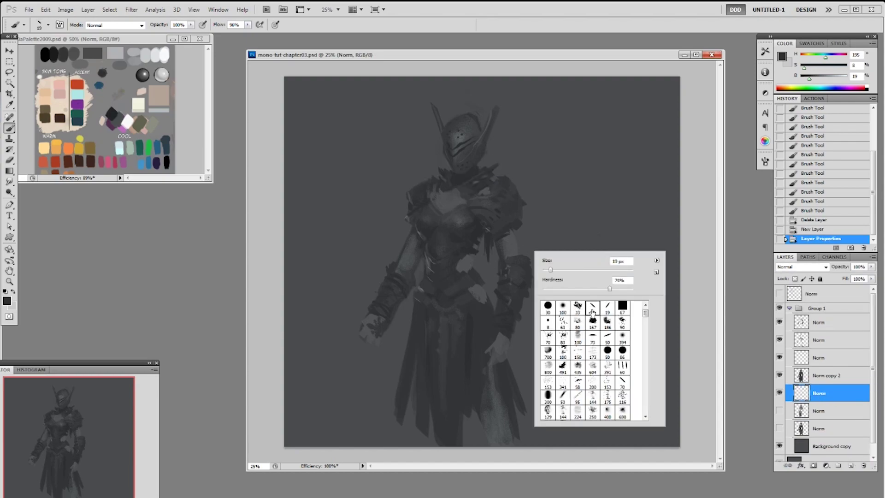
{"action": "left_click", "coordinate": [592, 228]}
{"action": "left_click", "coordinate": [444, 274], "text": "alt"}
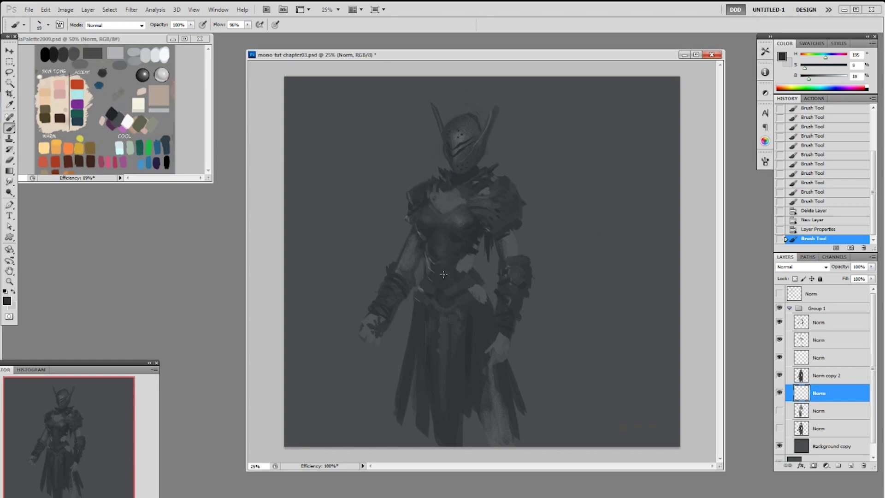
{"action": "left_click", "coordinate": [830, 328]}
{"action": "left_click_drag", "start_coordinate": [419, 308], "coordinate": [478, 281]}
{"action": "key", "text": "ctrl+z"}
Paint a dark diagonal sash across the hips with a larger brush and trim it with the Eraser.
{"action": "key", "text": "bracketright"}
{"action": "left_click_drag", "start_coordinate": [407, 323], "coordinate": [472, 281]}
{"action": "left_click_drag", "start_coordinate": [438, 296], "coordinate": [481, 280]}
{"action": "left_click_drag", "start_coordinate": [466, 277], "coordinate": [426, 300]}
{"action": "mouse_move", "coordinate": [434, 295]}
{"action": "left_mouse_down"}
{"action": "mouse_move", "coordinate": [465, 272]}
{"action": "mouse_move", "coordinate": [422, 316]}
{"action": "mouse_move", "coordinate": [405, 323]}
{"action": "mouse_move", "coordinate": [403, 312]}
{"action": "mouse_move", "coordinate": [404, 331]}
{"action": "mouse_move", "coordinate": [424, 303]}
{"action": "mouse_move", "coordinate": [472, 291]}
{"action": "mouse_move", "coordinate": [410, 324]}
{"action": "mouse_move", "coordinate": [395, 354]}
{"action": "left_mouse_up"}
{"action": "key", "text": "e"}
{"action": "key", "text": "b"}
Try a long thin weapon stroke running from the left-side hand up past shoulder height.
{"action": "left_click_drag", "start_coordinate": [310, 185], "coordinate": [377, 337]}
{"action": "key", "text": "ctrl+z"}
{"action": "left_click_drag", "start_coordinate": [318, 177], "coordinate": [361, 316]}
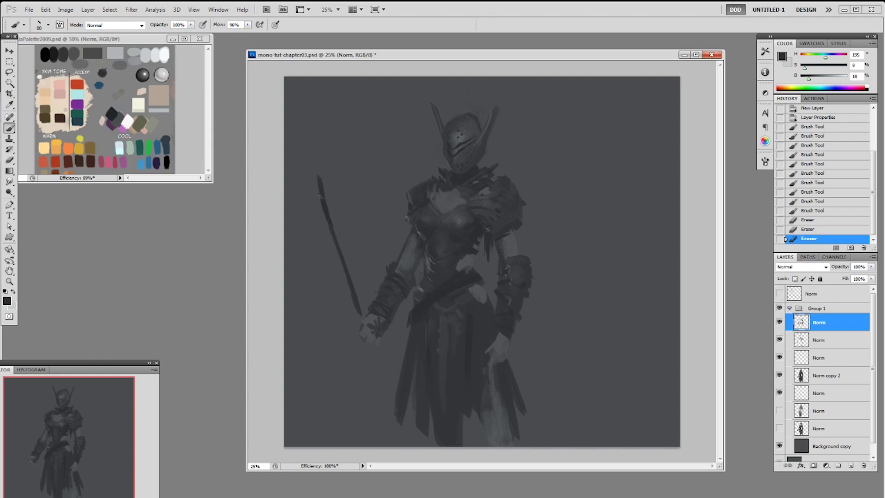
{"action": "key", "text": "ctrl+z"}
Change the lasso to the Polygonal Lasso tool.
{"action": "key", "text": "l"}
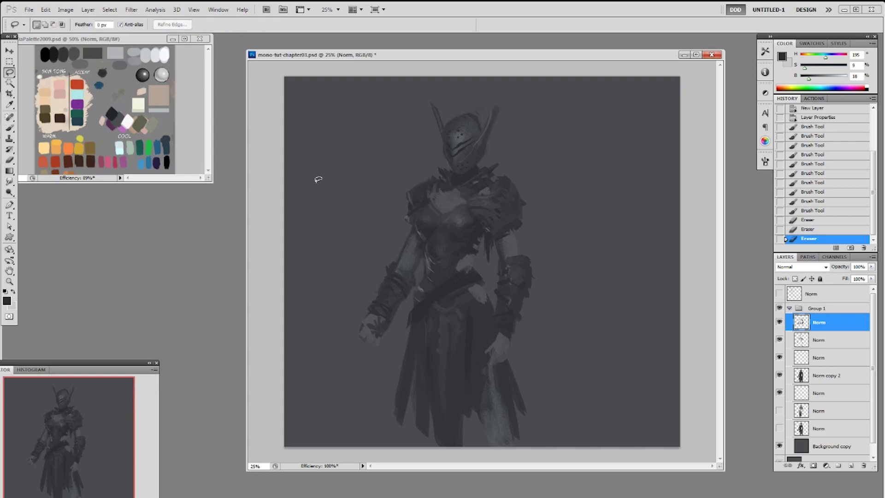
{"action": "right_click", "coordinate": [9, 73]}
{"action": "left_click", "coordinate": [57, 80]}
Repaint the left-side hand as a closed fist with tones sampled from the hand and arm.
{"action": "key", "text": "b"}
{"action": "left_click", "coordinate": [374, 316], "text": "alt"}
{"action": "mouse_move", "coordinate": [369, 323]}
{"action": "left_mouse_down"}
{"action": "mouse_move", "coordinate": [390, 326]}
{"action": "mouse_move", "coordinate": [372, 337]}
{"action": "left_mouse_up"}
{"action": "left_click", "coordinate": [382, 331], "text": "alt"}
{"action": "mouse_move", "coordinate": [357, 329]}
{"action": "left_mouse_down"}
{"action": "mouse_move", "coordinate": [380, 339]}
{"action": "mouse_move", "coordinate": [366, 334]}
{"action": "left_mouse_up"}
{"action": "left_click", "coordinate": [374, 322], "text": "alt"}
{"action": "left_click_drag", "start_coordinate": [367, 331], "coordinate": [369, 333]}
{"action": "left_click", "coordinate": [375, 324], "text": "alt"}
{"action": "left_click_drag", "start_coordinate": [369, 327], "coordinate": [383, 322]}
{"action": "left_click", "coordinate": [408, 258], "text": "alt"}
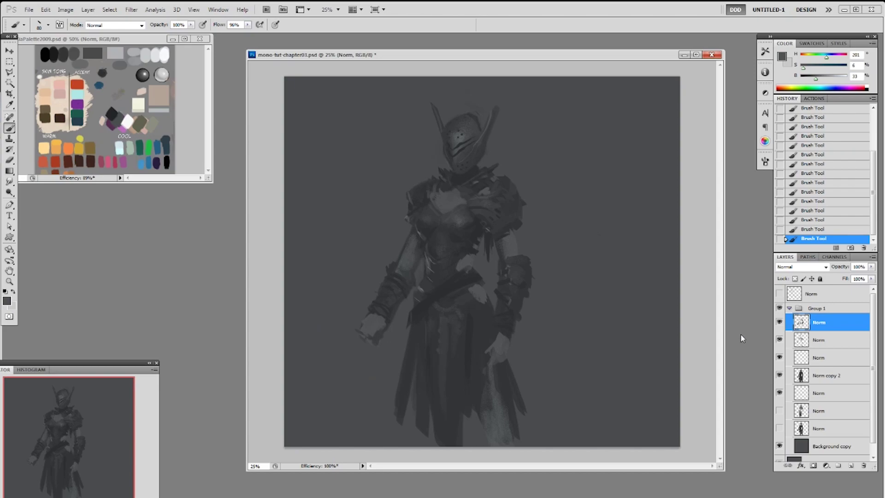
Add a Norm layer at the top of Group 1 and outline a long sword blade with the Polygonal Lasso.
{"action": "key", "text": "ctrl+shift+alt+n"}
{"action": "key", "text": "l"}
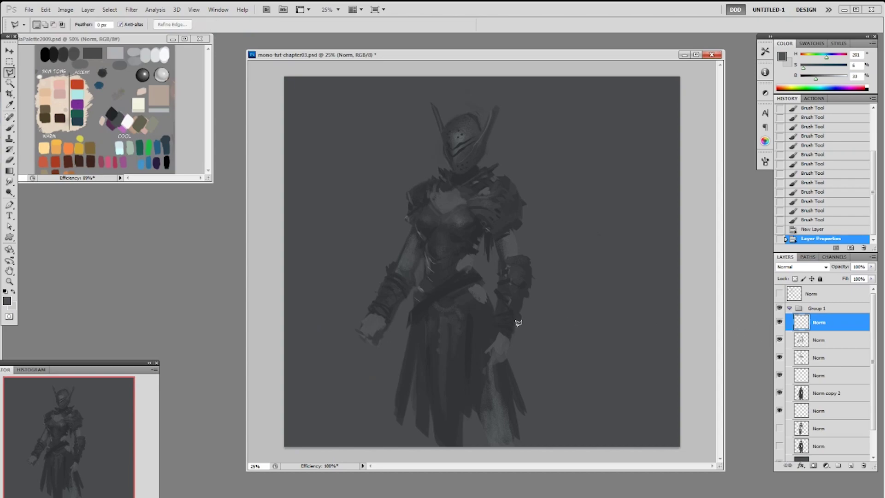
{"action": "left_click", "coordinate": [344, 320]}
{"action": "left_click", "coordinate": [616, 364]}
{"action": "left_click", "coordinate": [582, 380]}
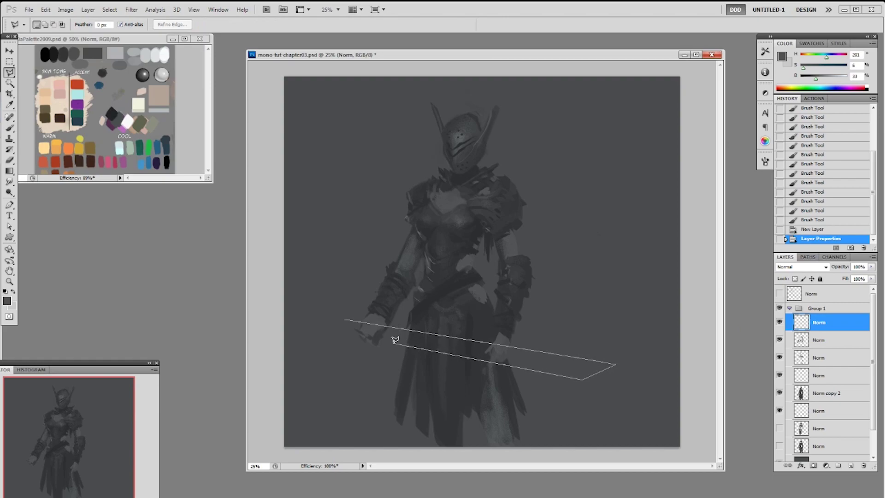
{"action": "double_click", "coordinate": [406, 325]}
Add a polygonal outline around the left-side fist to the blade selection.
{"action": "left_click", "coordinate": [359, 310], "text": "shift"}
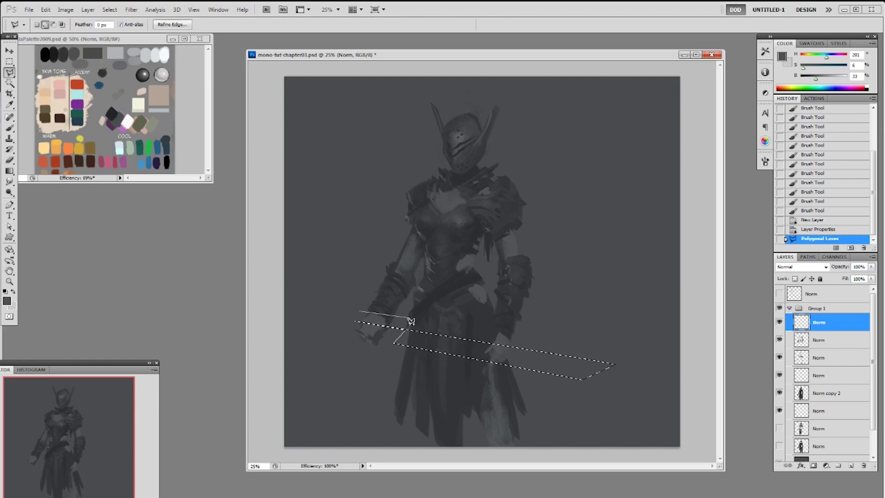
{"action": "left_click", "coordinate": [361, 333]}
{"action": "left_click", "coordinate": [341, 318]}
{"action": "left_click", "coordinate": [352, 306]}
{"action": "left_click", "coordinate": [363, 311]}
{"action": "left_click", "coordinate": [364, 312], "text": "shift"}
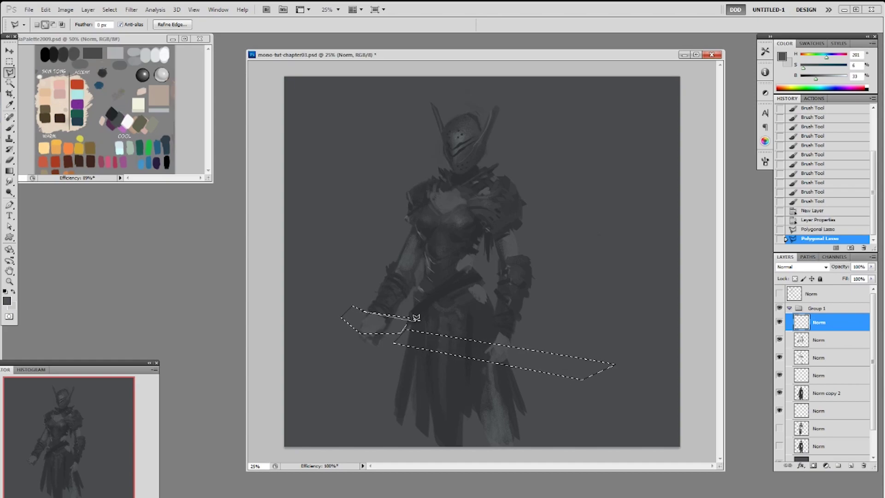
{"action": "double_click", "coordinate": [395, 315]}
Subtract the area around the left-side fist from the selection, keeping only the blade outline beyond the hand.
{"action": "left_click", "coordinate": [360, 293], "text": "alt"}
{"action": "left_click", "coordinate": [419, 304]}
{"action": "left_click", "coordinate": [402, 329]}
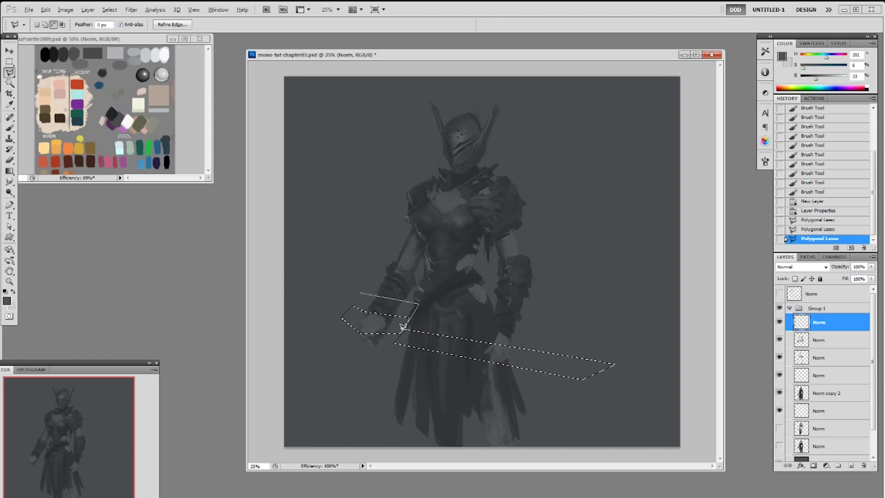
{"action": "left_click", "coordinate": [391, 340]}
{"action": "left_click", "coordinate": [353, 341]}
{"action": "left_click", "coordinate": [323, 318]}
{"action": "left_click", "coordinate": [359, 293]}
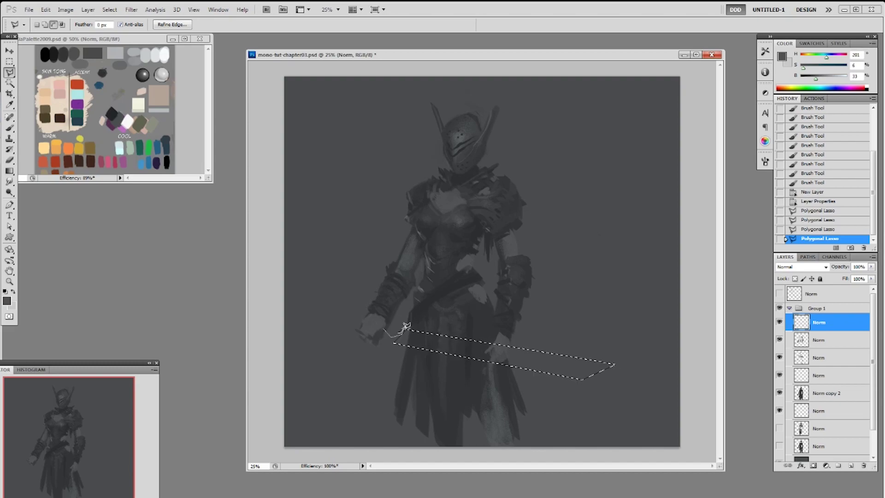
{"action": "left_click", "coordinate": [395, 325]}
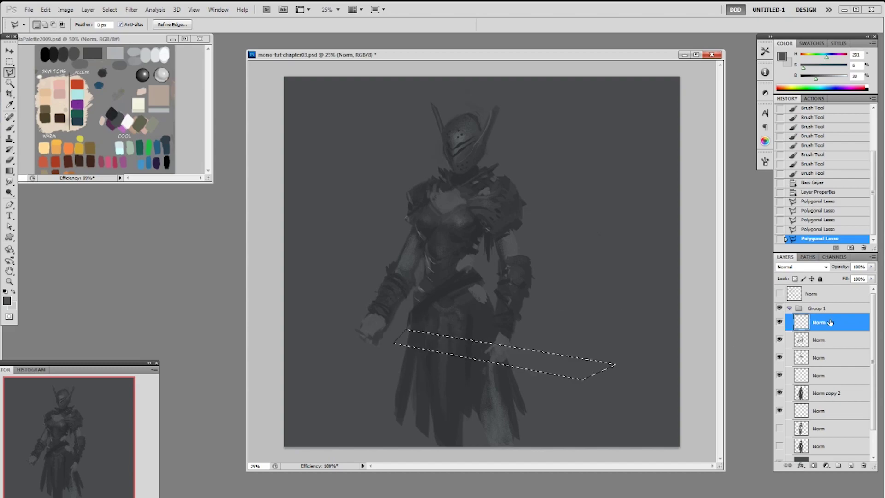
Fill the selected sword blade with grey brush strokes in sampled tones, and drop the selection.
{"action": "key", "text": "b"}
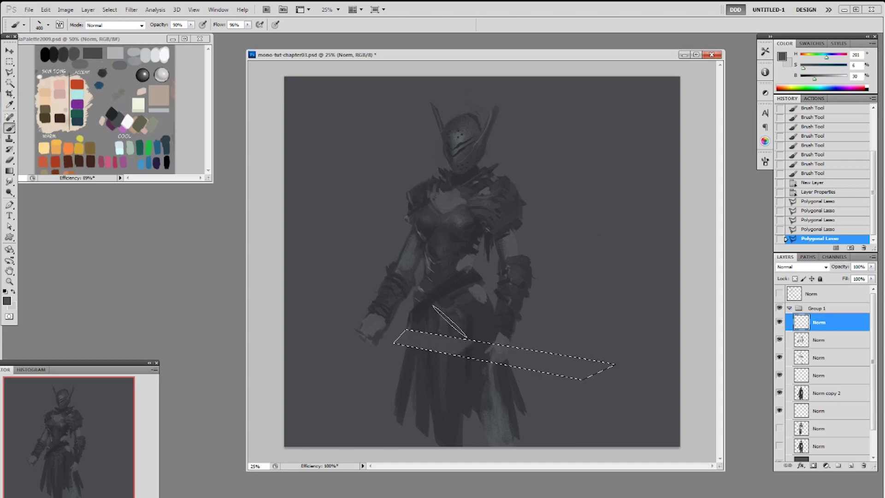
{"action": "left_click_drag", "start_coordinate": [450, 322], "coordinate": [470, 346]}
{"action": "mouse_move", "coordinate": [434, 344]}
{"action": "left_mouse_down"}
{"action": "mouse_move", "coordinate": [459, 366]}
{"action": "mouse_move", "coordinate": [575, 356]}
{"action": "mouse_move", "coordinate": [572, 365]}
{"action": "mouse_move", "coordinate": [554, 359]}
{"action": "mouse_move", "coordinate": [584, 356]}
{"action": "mouse_move", "coordinate": [560, 348]}
{"action": "mouse_move", "coordinate": [571, 364]}
{"action": "mouse_move", "coordinate": [512, 375]}
{"action": "mouse_move", "coordinate": [457, 413]}
{"action": "left_mouse_up"}
{"action": "left_click", "coordinate": [497, 393], "text": "alt"}
{"action": "key", "text": "ctrl+d"}
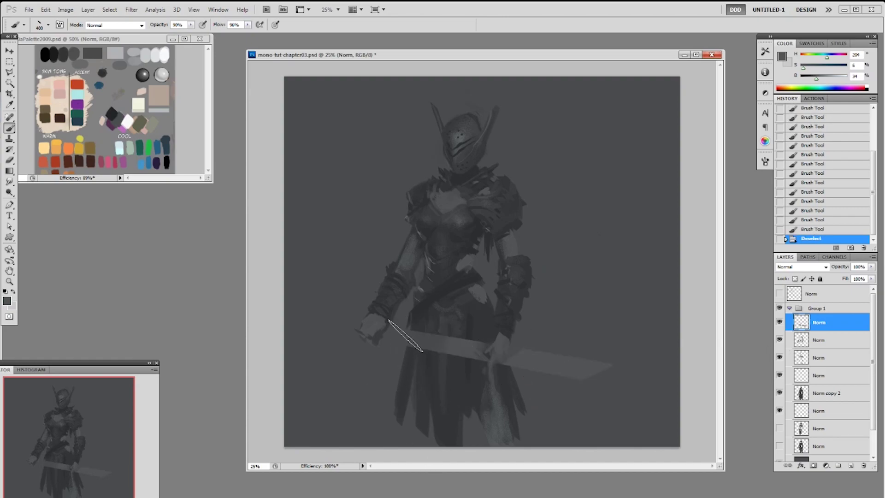
{"action": "key", "text": "ctrl+z"}
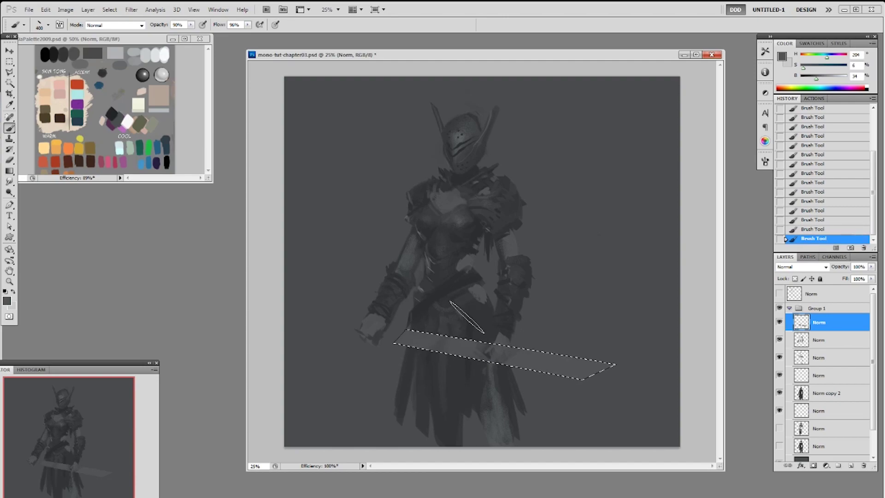
{"action": "key", "text": "ctrl+d"}
Paint the sword's dark guard and pommel on either side of the fist with the 19 px brush at 100% opacity.
{"action": "right_click", "coordinate": [499, 290]}
{"action": "left_click", "coordinate": [554, 345]}
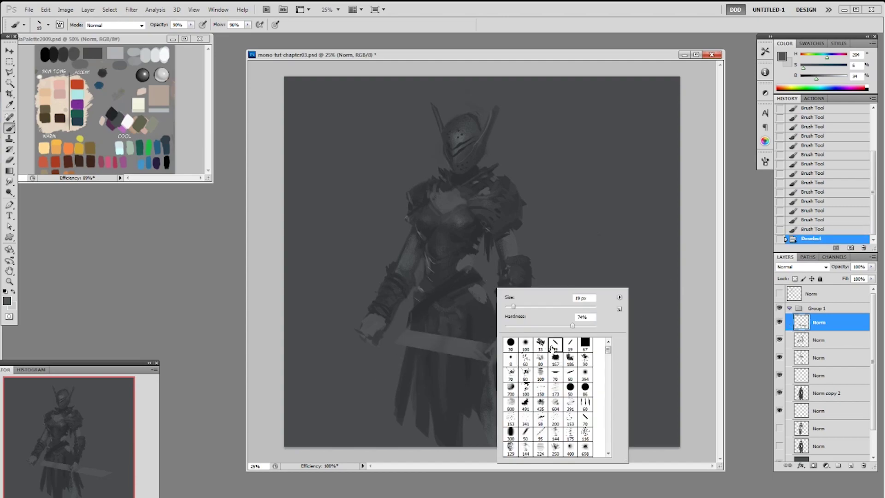
{"action": "left_click", "coordinate": [528, 265], "text": "alt"}
{"action": "key", "text": "0"}
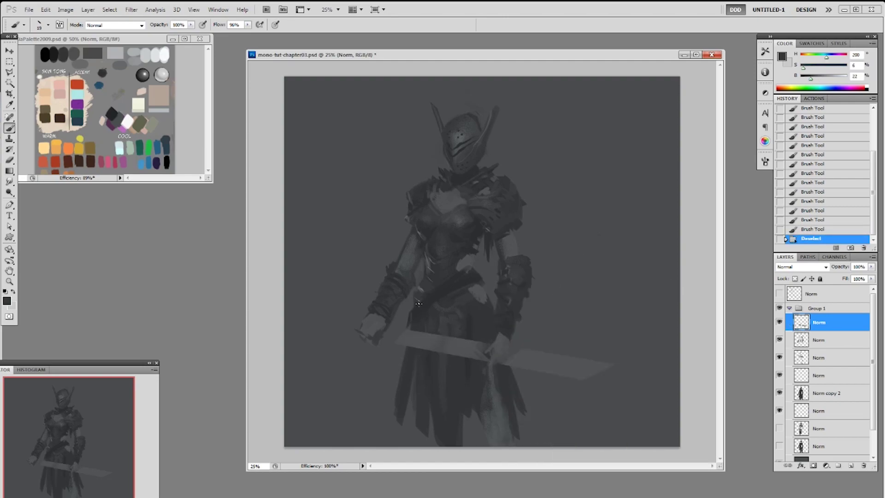
{"action": "mouse_move", "coordinate": [392, 343]}
{"action": "left_mouse_down"}
{"action": "mouse_move", "coordinate": [405, 329]}
{"action": "mouse_move", "coordinate": [380, 341]}
{"action": "left_mouse_up"}
{"action": "mouse_move", "coordinate": [377, 337]}
{"action": "left_mouse_down"}
{"action": "mouse_move", "coordinate": [348, 330]}
{"action": "mouse_move", "coordinate": [356, 329]}
{"action": "left_mouse_up"}
Load the sword layer's outline as a hidden selection and paint a lighter grey edge along the blade at 50% opacity.
{"action": "left_click", "coordinate": [802, 323], "text": "ctrl"}
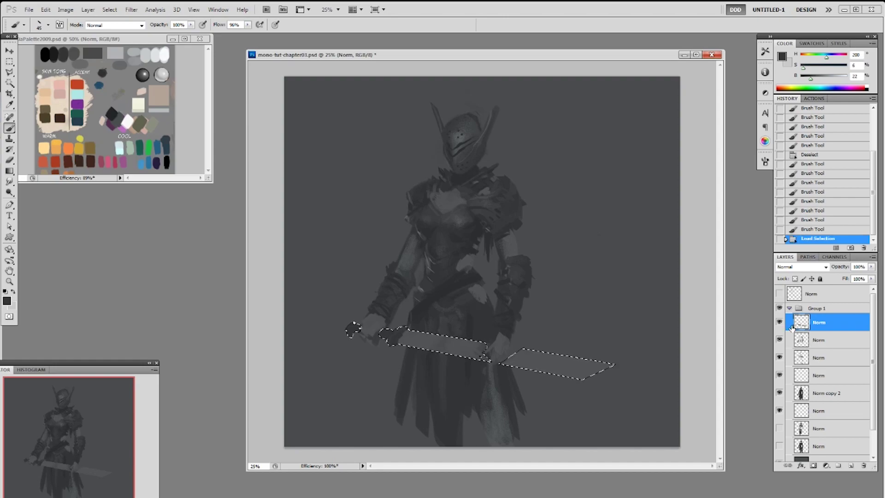
{"action": "key", "text": "ctrl+h"}
{"action": "left_click", "coordinate": [483, 285], "text": "alt"}
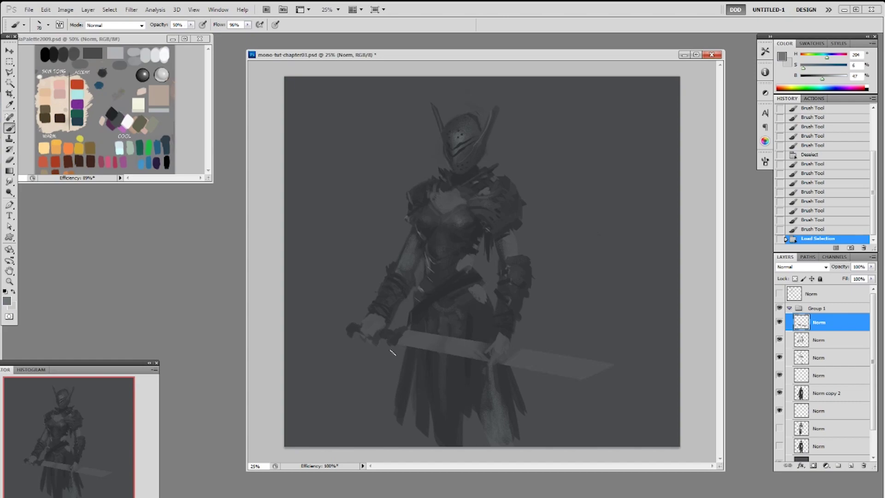
{"action": "key", "text": "bracketright"}
{"action": "key", "text": "bracketright"}
{"action": "key", "text": "bracketright"}
{"action": "mouse_move", "coordinate": [414, 345]}
{"action": "left_mouse_down"}
{"action": "mouse_move", "coordinate": [586, 380]}
{"action": "mouse_move", "coordinate": [608, 358]}
{"action": "left_mouse_up"}
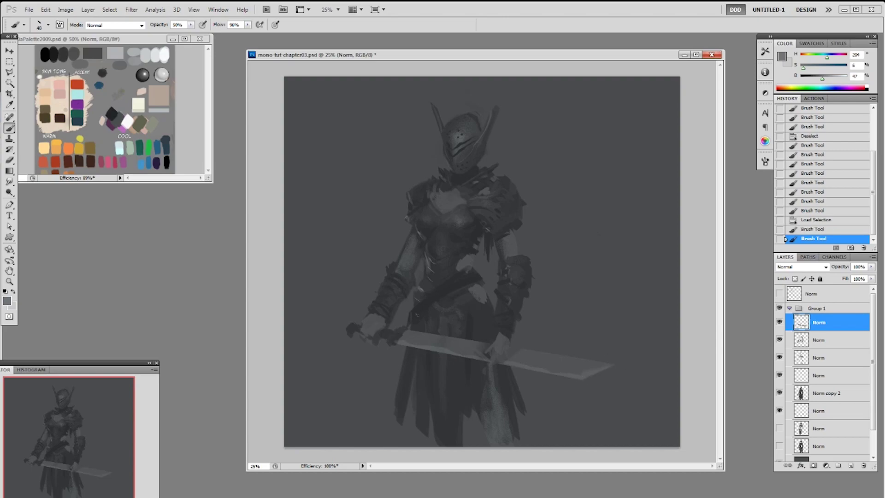
Extend the dark guard over the base of the blade with sampled tones at 100% opacity.
{"action": "left_click", "coordinate": [428, 298], "text": "alt"}
{"action": "mouse_move", "coordinate": [426, 298]}
{"action": "left_mouse_down"}
{"action": "mouse_move", "coordinate": [384, 341]}
{"action": "mouse_move", "coordinate": [405, 330]}
{"action": "mouse_move", "coordinate": [359, 337]}
{"action": "mouse_move", "coordinate": [352, 324]}
{"action": "mouse_move", "coordinate": [410, 332]}
{"action": "mouse_move", "coordinate": [349, 328]}
{"action": "mouse_move", "coordinate": [393, 337]}
{"action": "left_mouse_up"}
{"action": "left_click", "coordinate": [408, 335], "text": "alt"}
{"action": "left_click_drag", "start_coordinate": [381, 335], "coordinate": [385, 340]}
{"action": "left_click_drag", "start_coordinate": [374, 335], "coordinate": [415, 334]}
{"action": "left_click", "coordinate": [403, 333], "text": "alt"}
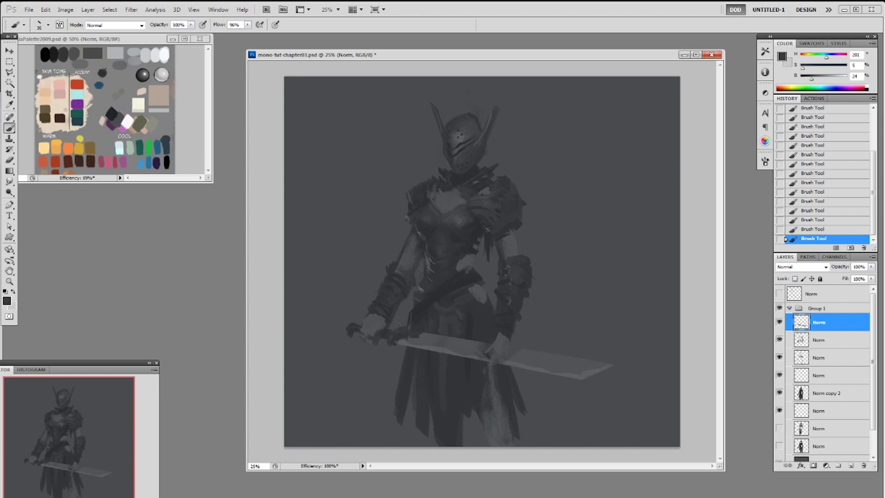
Drop the selection and refine the guard and blade base with small strokes from another 19 px brush.
{"action": "key", "text": "ctrl+d"}
{"action": "mouse_move", "coordinate": [399, 332]}
{"action": "left_mouse_down"}
{"action": "mouse_move", "coordinate": [408, 335]}
{"action": "mouse_move", "coordinate": [394, 346]}
{"action": "mouse_move", "coordinate": [397, 331]}
{"action": "mouse_move", "coordinate": [409, 331]}
{"action": "left_mouse_up"}
{"action": "right_click", "coordinate": [395, 342]}
{"action": "left_click", "coordinate": [468, 405]}
{"action": "left_click", "coordinate": [388, 345]}
{"action": "left_click", "coordinate": [408, 343], "text": "alt"}
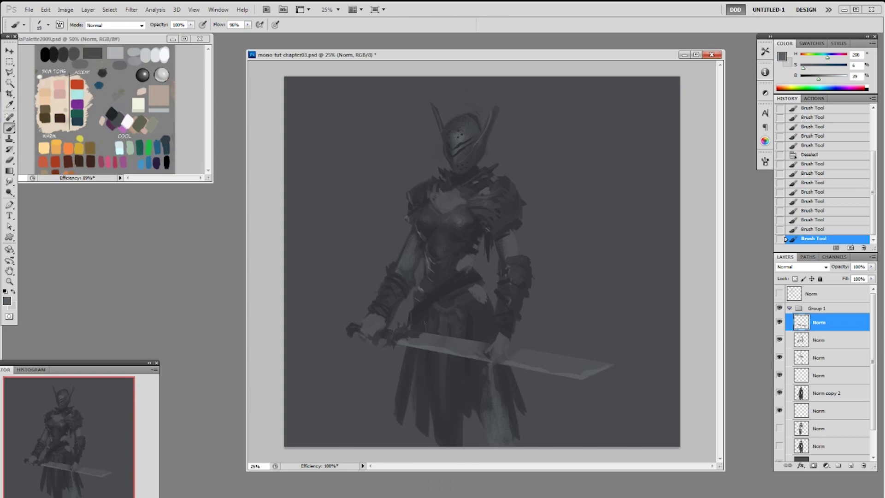
Try small dark strokes on the right-side shoulder armour.
{"action": "left_click", "coordinate": [517, 204], "text": "alt"}
{"action": "left_click", "coordinate": [501, 210]}
{"action": "left_click", "coordinate": [502, 209], "text": "alt"}
{"action": "left_click", "coordinate": [500, 208]}
{"action": "left_click", "coordinate": [508, 213]}
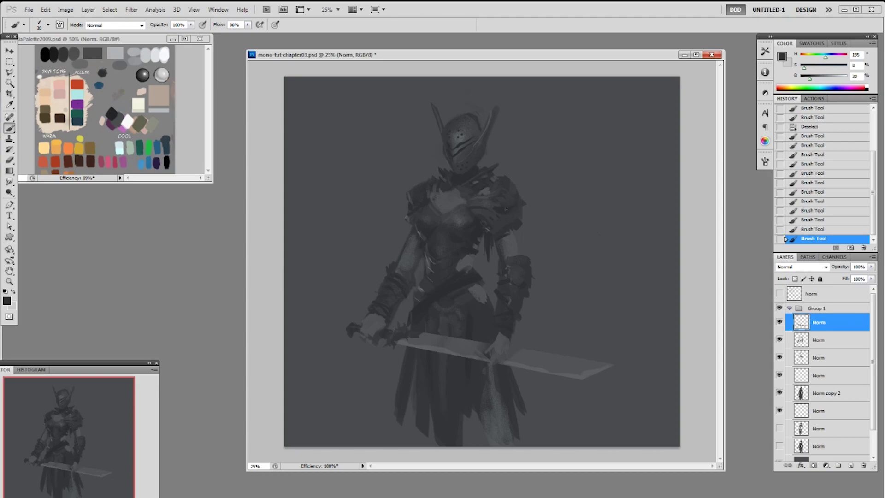
{"action": "key", "text": "ctrl+alt+z"}
{"action": "key", "text": "ctrl+alt+z"}
{"action": "key", "text": "ctrl+alt+z"}
{"action": "key", "text": "ctrl+alt+z"}
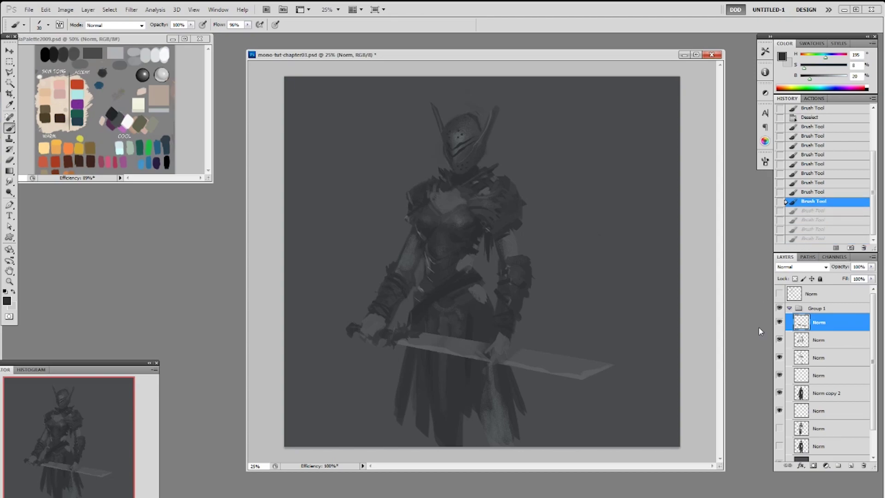
Merge the sword layer down and try dark strokes on the right-side shoulder armour on the second Norm layer of Group 1.
{"action": "key", "text": "ctrl+e"}
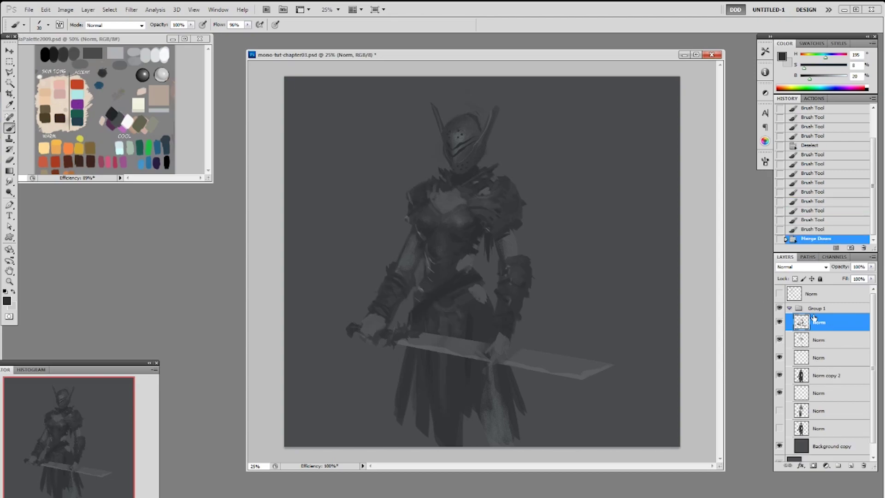
{"action": "left_click", "coordinate": [817, 340]}
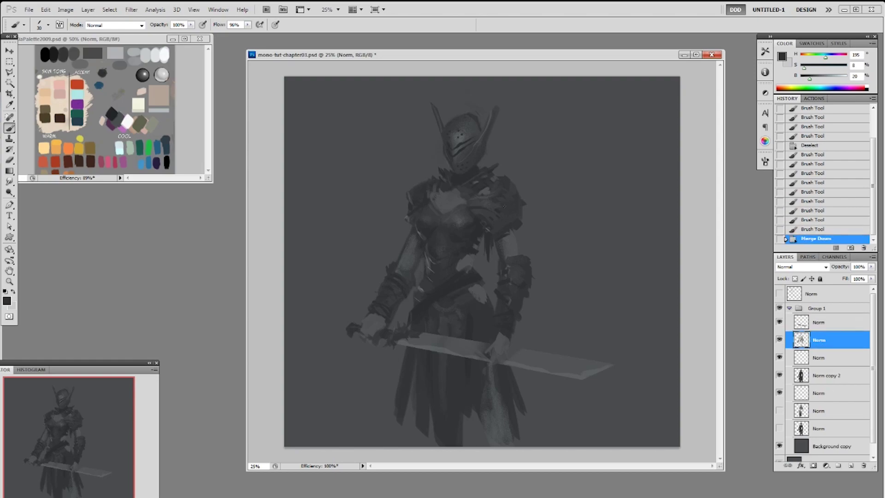
{"action": "left_click", "coordinate": [498, 210], "text": "alt"}
{"action": "mouse_move", "coordinate": [497, 210]}
{"action": "left_mouse_down"}
{"action": "mouse_move", "coordinate": [514, 197]}
{"action": "mouse_move", "coordinate": [511, 205]}
{"action": "mouse_move", "coordinate": [509, 192]}
{"action": "left_mouse_up"}
{"action": "right_click", "coordinate": [520, 201]}
{"action": "left_click", "coordinate": [587, 259]}
{"action": "left_click_drag", "start_coordinate": [513, 203], "coordinate": [517, 210]}
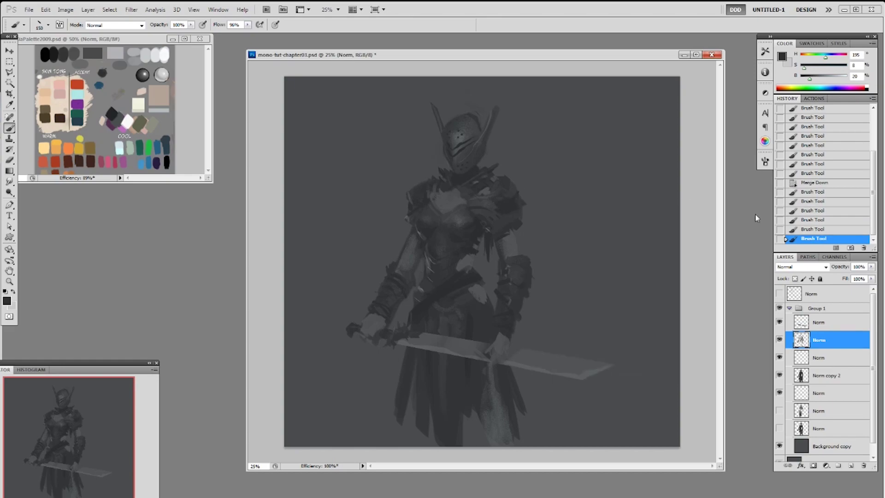
Revert the history to the last brush stroke before the layer merge.
{"action": "left_click", "coordinate": [815, 230]}
{"action": "left_click", "coordinate": [818, 220]}
{"action": "left_click", "coordinate": [824, 212]}
{"action": "left_click", "coordinate": [826, 202]}
{"action": "left_click_drag", "start_coordinate": [825, 203], "coordinate": [824, 175]}
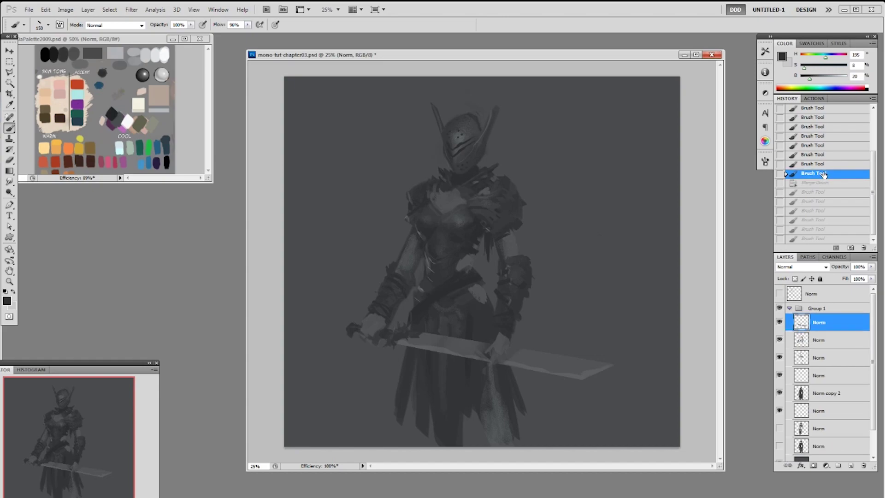
Darken the right-side shoulder armour and paint a spike at its outer edge with the 70 px brush tip.
{"action": "left_click", "coordinate": [497, 208]}
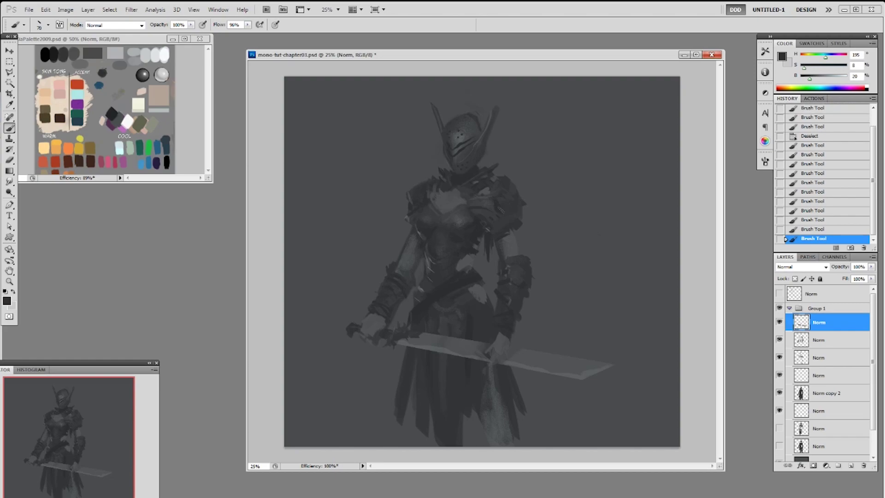
{"action": "left_click", "coordinate": [504, 207]}
{"action": "left_click", "coordinate": [509, 203]}
{"action": "left_click", "coordinate": [510, 201]}
{"action": "left_click", "coordinate": [511, 202]}
{"action": "left_click", "coordinate": [766, 161]}
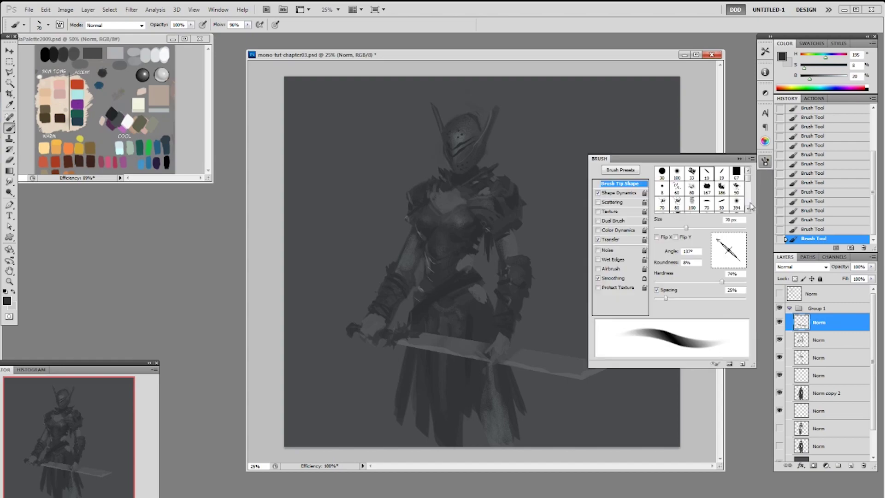
{"action": "left_click", "coordinate": [740, 159]}
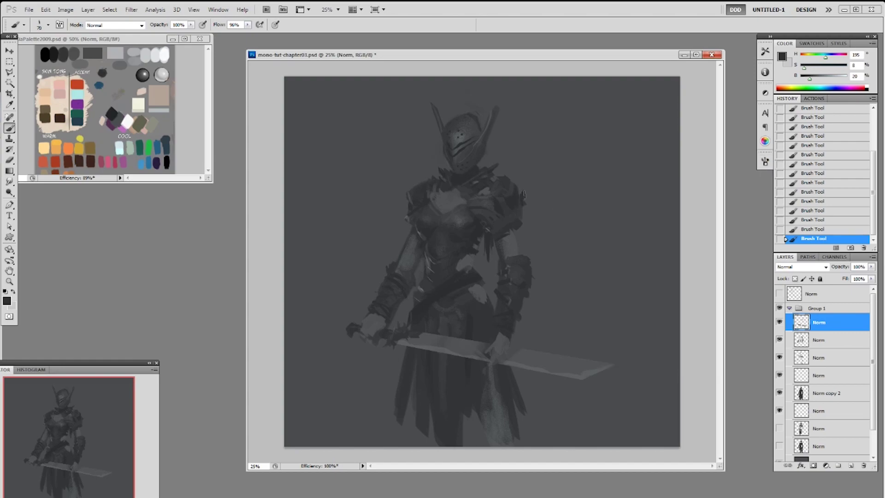
{"action": "mouse_move", "coordinate": [524, 194]}
{"action": "left_mouse_down"}
{"action": "mouse_move", "coordinate": [527, 187]}
{"action": "mouse_move", "coordinate": [525, 200]}
{"action": "left_mouse_up"}
Load the top Norm layer's selection and paint lighter grey accents on the right-side shoulder spikes, lowering the opacity to 30%.
{"action": "left_click", "coordinate": [802, 323], "text": "ctrl"}
{"action": "left_click", "coordinate": [581, 373], "text": "alt"}
{"action": "left_click_drag", "start_coordinate": [514, 215], "coordinate": [513, 222]}
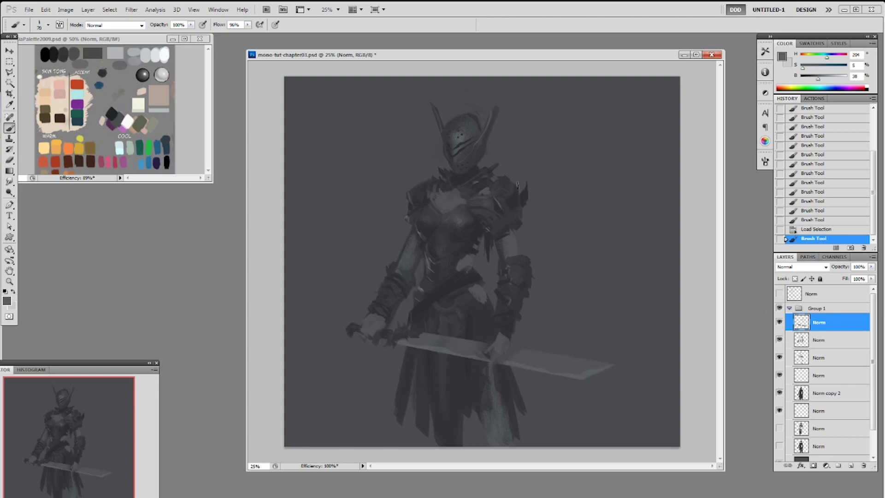
{"action": "mouse_move", "coordinate": [518, 191]}
{"action": "left_mouse_down"}
{"action": "mouse_move", "coordinate": [518, 221]}
{"action": "mouse_move", "coordinate": [515, 209]}
{"action": "mouse_move", "coordinate": [496, 205]}
{"action": "mouse_move", "coordinate": [506, 214]}
{"action": "mouse_move", "coordinate": [504, 196]}
{"action": "mouse_move", "coordinate": [522, 194]}
{"action": "mouse_move", "coordinate": [521, 213]}
{"action": "mouse_move", "coordinate": [495, 198]}
{"action": "mouse_move", "coordinate": [508, 218]}
{"action": "mouse_move", "coordinate": [495, 200]}
{"action": "mouse_move", "coordinate": [527, 215]}
{"action": "mouse_move", "coordinate": [501, 188]}
{"action": "mouse_move", "coordinate": [496, 199]}
{"action": "mouse_move", "coordinate": [504, 208]}
{"action": "mouse_move", "coordinate": [491, 193]}
{"action": "mouse_move", "coordinate": [502, 205]}
{"action": "mouse_move", "coordinate": [516, 185]}
{"action": "mouse_move", "coordinate": [528, 190]}
{"action": "mouse_move", "coordinate": [510, 199]}
{"action": "left_mouse_up"}
{"action": "key", "text": "ctrl+z"}
{"action": "key", "text": "ctrl+z"}
{"action": "key", "text": "3"}
{"action": "key", "text": "bracketright"}
{"action": "key", "text": "bracketright"}
{"action": "key", "text": "bracketright"}
{"action": "key", "text": "bracketright"}
{"action": "key", "text": "bracketright"}
{"action": "key", "text": "bracketright"}
{"action": "key", "text": "ctrl+z"}
Brighten the right-side shoulder spikes with the Dodge tool on Highlights at 70% exposure using a hard round brush.
{"action": "key", "text": "o"}
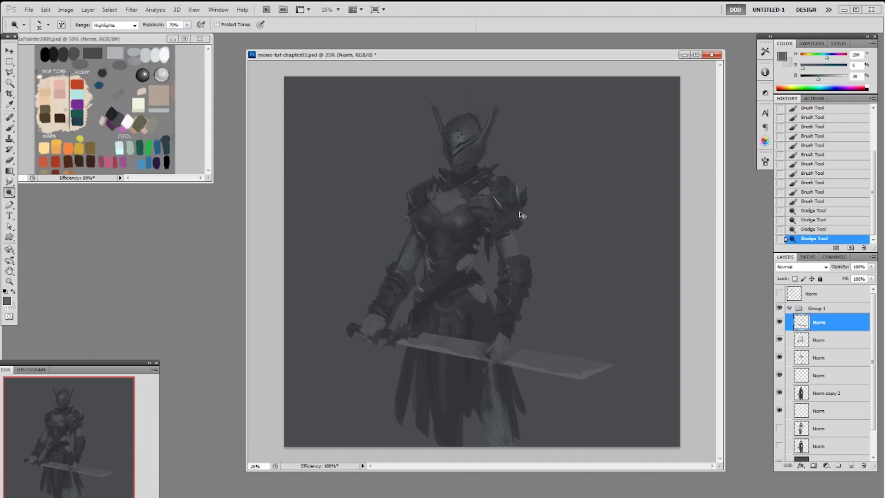
{"action": "right_click", "coordinate": [525, 208]}
{"action": "left_click", "coordinate": [596, 306]}
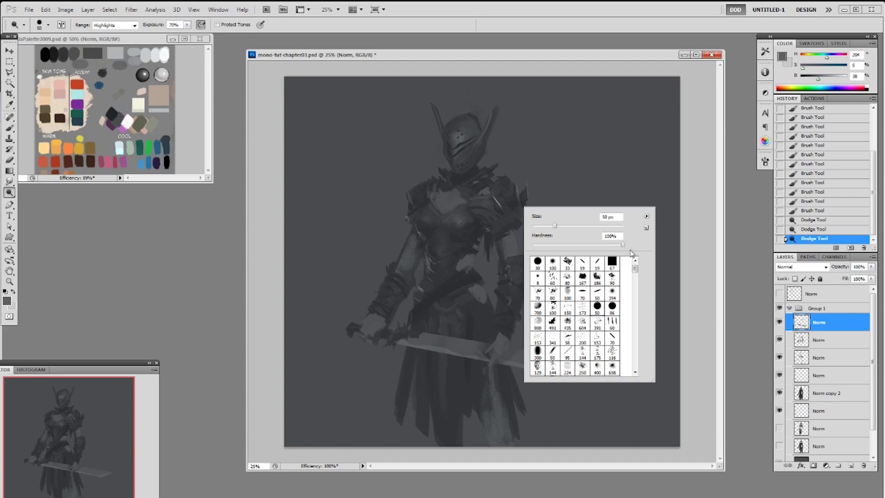
{"action": "left_click", "coordinate": [694, 153]}
{"action": "left_click_drag", "start_coordinate": [513, 196], "coordinate": [528, 205]}
{"action": "key", "text": "ctrl+z"}
{"action": "key", "text": "ctrl+z"}
Dodge finer highlights on the right-side shoulder armour with the thin 19 px brush, and drop the selection.
{"action": "right_click", "coordinate": [545, 200]}
{"action": "left_click", "coordinate": [600, 255]}
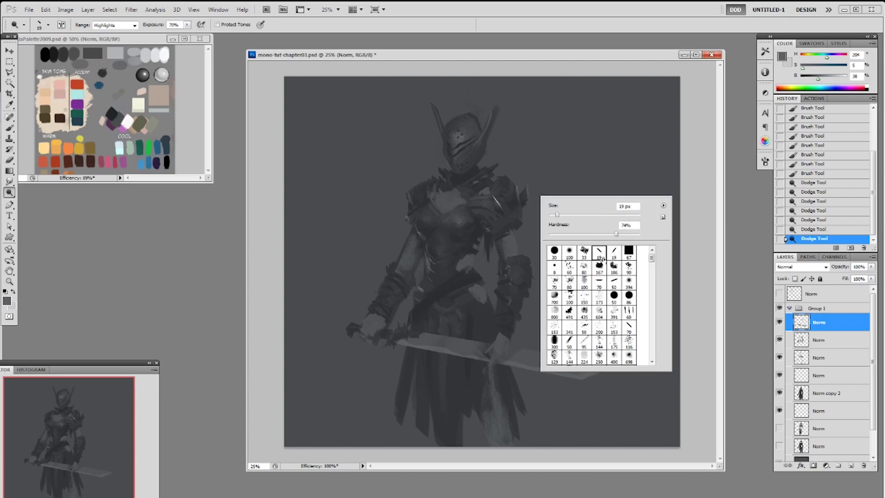
{"action": "left_click", "coordinate": [578, 152]}
{"action": "mouse_move", "coordinate": [508, 201]}
{"action": "left_mouse_down"}
{"action": "mouse_move", "coordinate": [516, 178]}
{"action": "mouse_move", "coordinate": [511, 198]}
{"action": "left_mouse_up"}
{"action": "key", "text": "ctrl+z"}
{"action": "key", "text": "ctrl+z"}
{"action": "left_click_drag", "start_coordinate": [512, 200], "coordinate": [518, 212]}
{"action": "key", "text": "ctrl+d"}
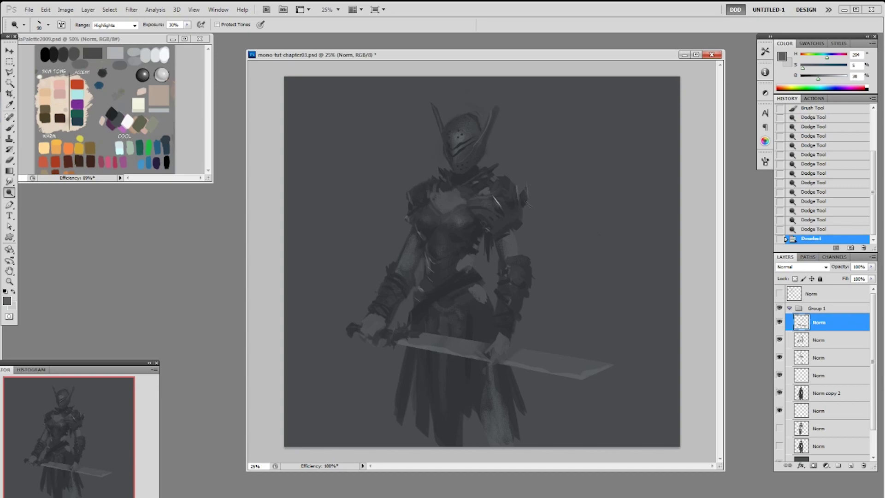
Paint lighter grey highlights across the breastplate with a smaller brush at 100% opacity and tones sampled from the chest.
{"action": "key", "text": "b"}
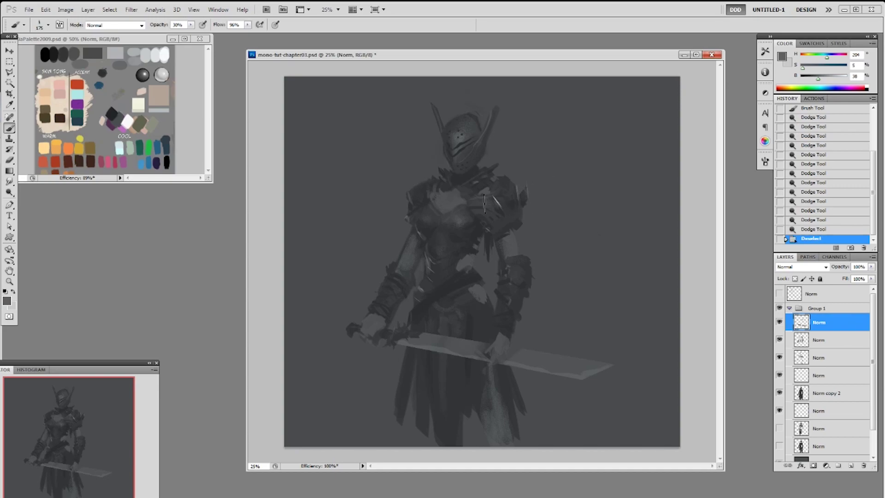
{"action": "left_click", "coordinate": [466, 220], "text": "alt"}
{"action": "key", "text": "bracketleft"}
{"action": "key", "text": "bracketleft"}
{"action": "key", "text": "bracketleft"}
{"action": "key", "text": "bracketleft"}
{"action": "key", "text": "bracketleft"}
{"action": "left_click", "coordinate": [466, 220], "text": "alt"}
{"action": "left_click", "coordinate": [465, 221]}
{"action": "key", "text": "ctrl+z"}
{"action": "key", "text": "0"}
{"action": "mouse_move", "coordinate": [453, 221]}
{"action": "left_mouse_down"}
{"action": "mouse_move", "coordinate": [467, 220]}
{"action": "mouse_move", "coordinate": [467, 241]}
{"action": "mouse_move", "coordinate": [481, 225]}
{"action": "left_mouse_up"}
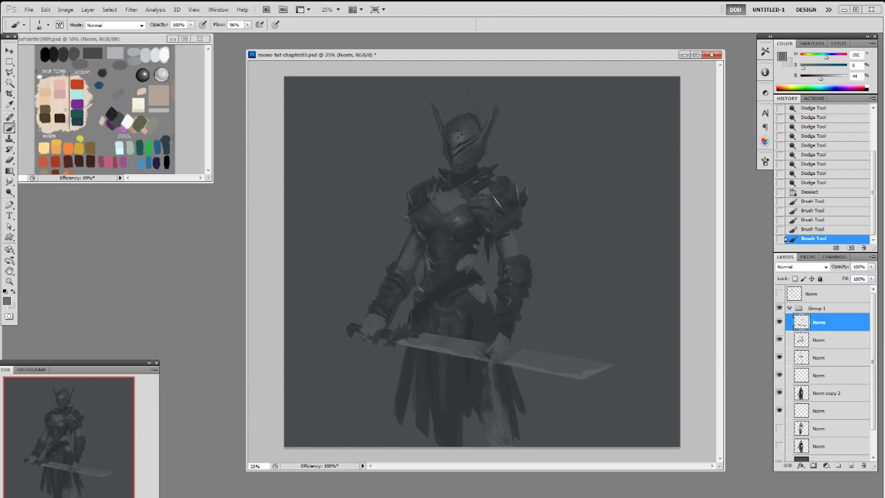
Shade the breastplate's left side and underside with a dark tone sampled beside the chest.
{"action": "mouse_move", "coordinate": [427, 224]}
{"action": "left_mouse_down"}
{"action": "mouse_move", "coordinate": [424, 238]}
{"action": "mouse_move", "coordinate": [445, 224]}
{"action": "mouse_move", "coordinate": [436, 212]}
{"action": "mouse_move", "coordinate": [470, 224]}
{"action": "mouse_move", "coordinate": [474, 241]}
{"action": "mouse_move", "coordinate": [443, 239]}
{"action": "mouse_move", "coordinate": [454, 274]}
{"action": "left_mouse_up"}
{"action": "key", "text": "ctrl+z"}
{"action": "left_click", "coordinate": [488, 231], "text": "alt"}
{"action": "left_click_drag", "start_coordinate": [429, 238], "coordinate": [428, 244]}
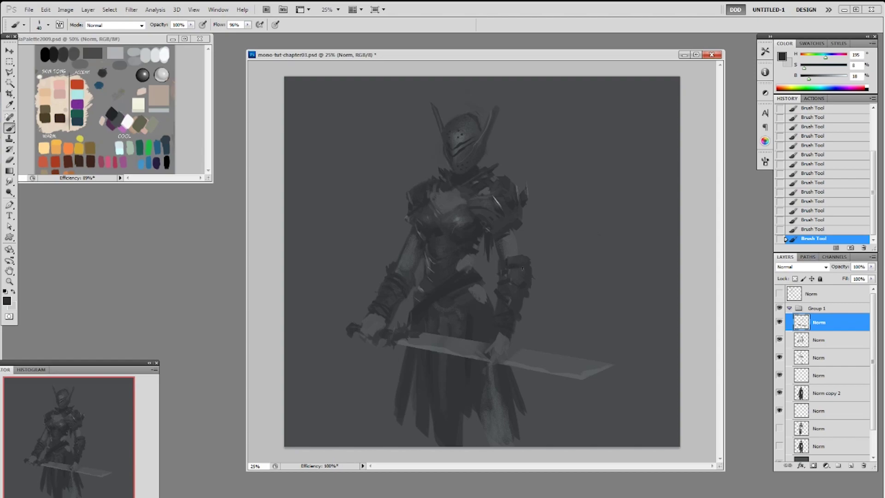
Texture the right-side forearm guard with the 100 px textured brush and tones sampled from the guard and arm.
{"action": "left_click", "coordinate": [511, 262], "text": "alt"}
{"action": "right_click", "coordinate": [565, 272]}
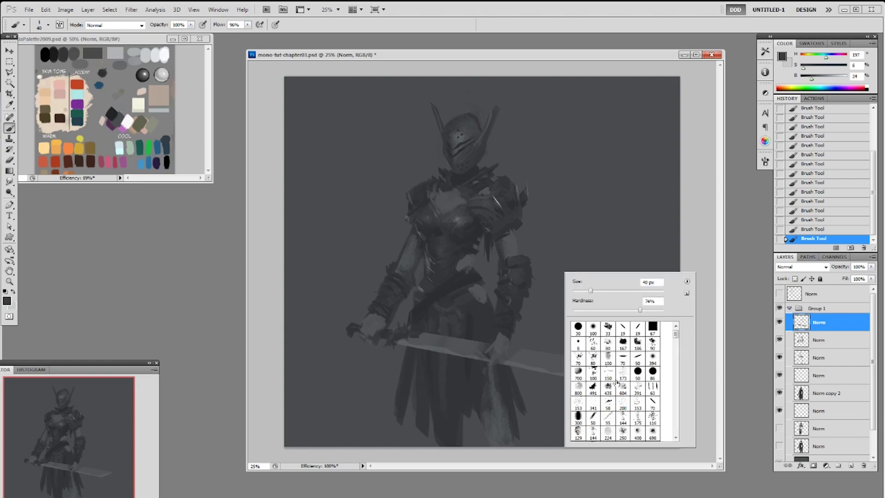
{"action": "double_click", "coordinate": [600, 376]}
{"action": "left_click", "coordinate": [517, 251], "text": "alt"}
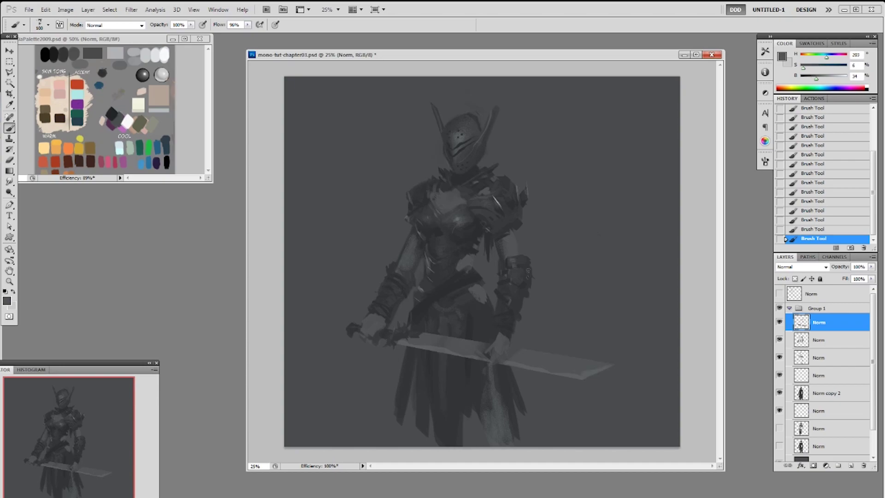
{"action": "left_click", "coordinate": [515, 306], "text": "alt"}
{"action": "left_click", "coordinate": [522, 291], "text": "alt"}
Paint the belt and its buckle with a smaller brush and tones sampled at the waist, then texture the skirt with the 173 px brush.
{"action": "left_click", "coordinate": [449, 286], "text": "alt"}
{"action": "key", "text": "bracketleft"}
{"action": "key", "text": "bracketleft"}
{"action": "left_click", "coordinate": [471, 289], "text": "alt"}
{"action": "left_click", "coordinate": [467, 299], "text": "alt"}
{"action": "left_click", "coordinate": [455, 305], "text": "alt"}
{"action": "right_click", "coordinate": [461, 255]}
{"action": "left_click", "coordinate": [515, 345]}
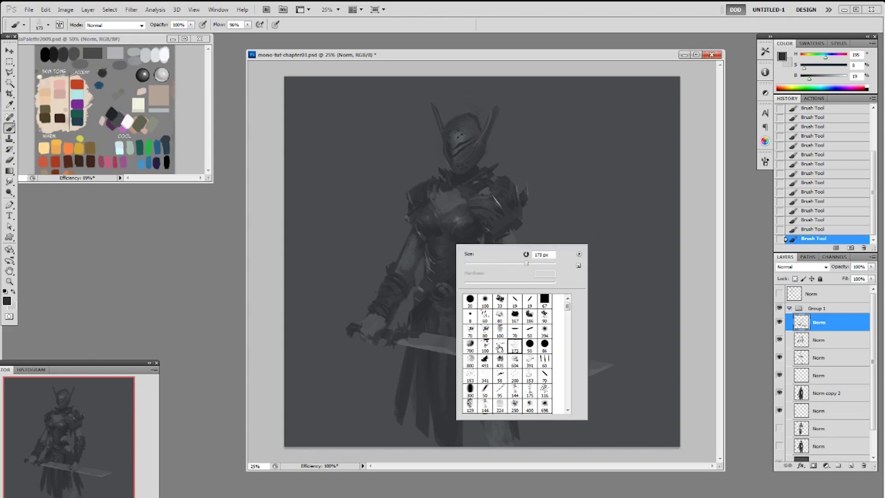
{"action": "left_click", "coordinate": [454, 376]}
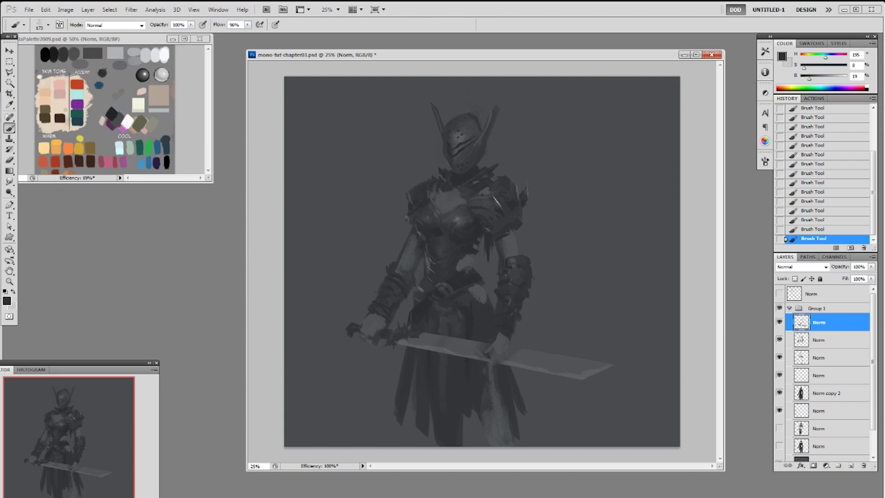
Compare the figure without the third layer of Group 1, try a grey at 48% brightness on the layer below, and step back through the history.
{"action": "left_click", "coordinate": [468, 212], "text": "alt"}
{"action": "left_click", "coordinate": [779, 358]}
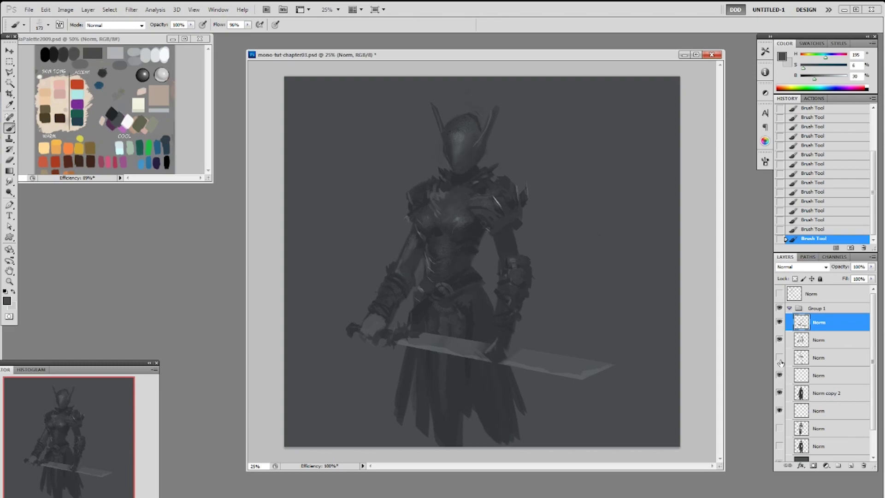
{"action": "left_click", "coordinate": [780, 358]}
{"action": "left_click", "coordinate": [802, 377]}
{"action": "left_click", "coordinate": [462, 252], "text": "alt"}
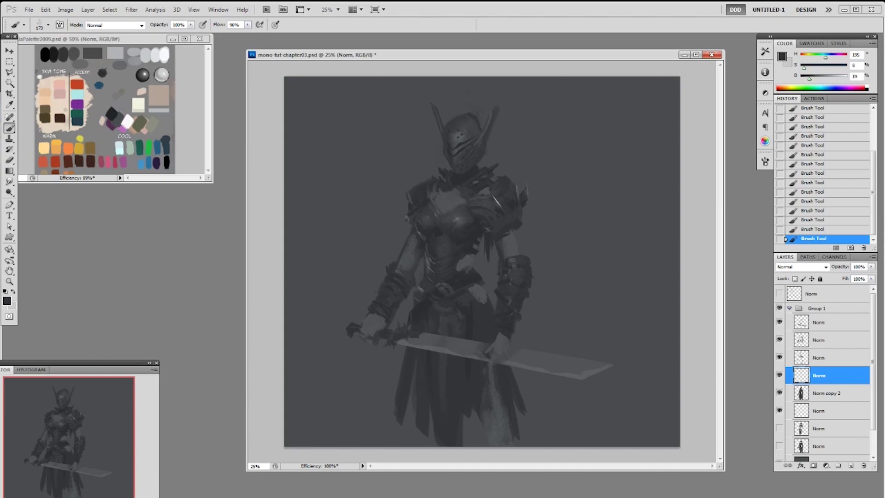
{"action": "left_click", "coordinate": [462, 214], "text": "alt"}
{"action": "left_click_drag", "start_coordinate": [820, 78], "coordinate": [823, 79]}
{"action": "left_click", "coordinate": [826, 185]}
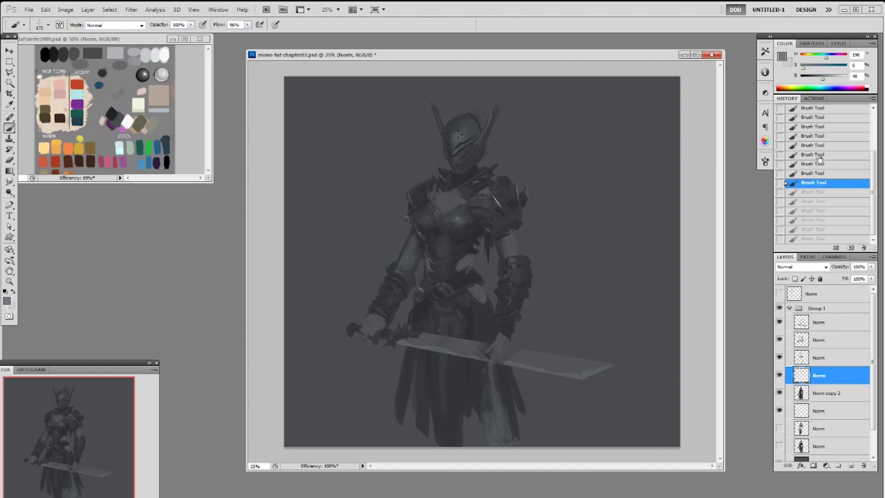
{"action": "left_click", "coordinate": [819, 155]}
{"action": "left_click", "coordinate": [809, 172]}
{"action": "left_click", "coordinate": [804, 183]}
Brush light grey texture onto the helmet beside the right-side horn.
{"action": "left_click_drag", "start_coordinate": [492, 139], "coordinate": [496, 154]}
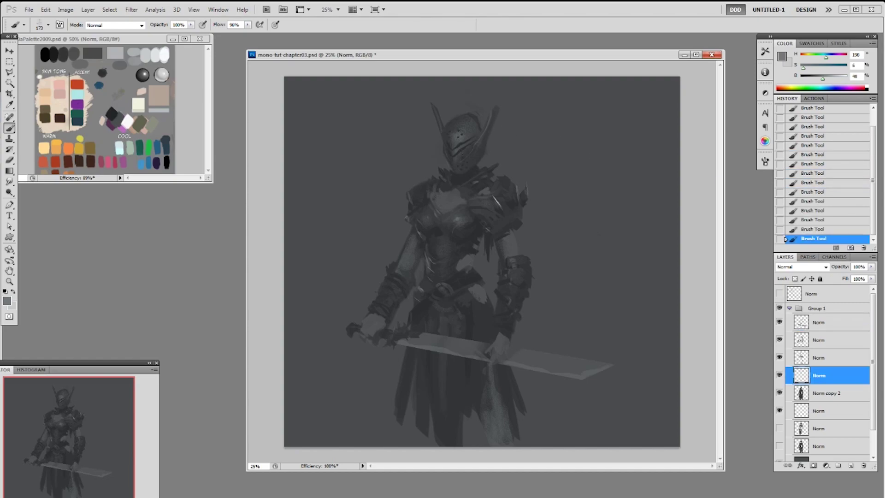
{"action": "key", "text": "ctrl+z"}
{"action": "key", "text": "ctrl+z"}
Blend the upper chest at 30% opacity on the second layer of Group 1, using greys sampled from the chest.
{"action": "left_click", "coordinate": [817, 328]}
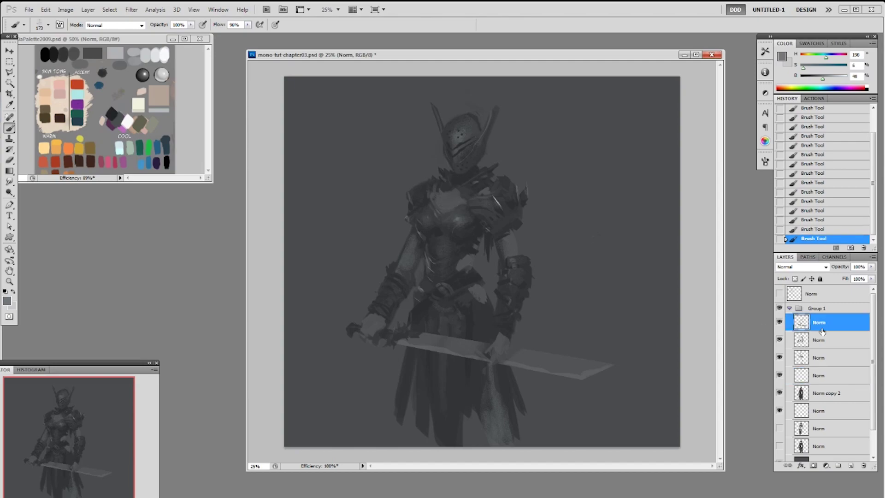
{"action": "left_click", "coordinate": [812, 340]}
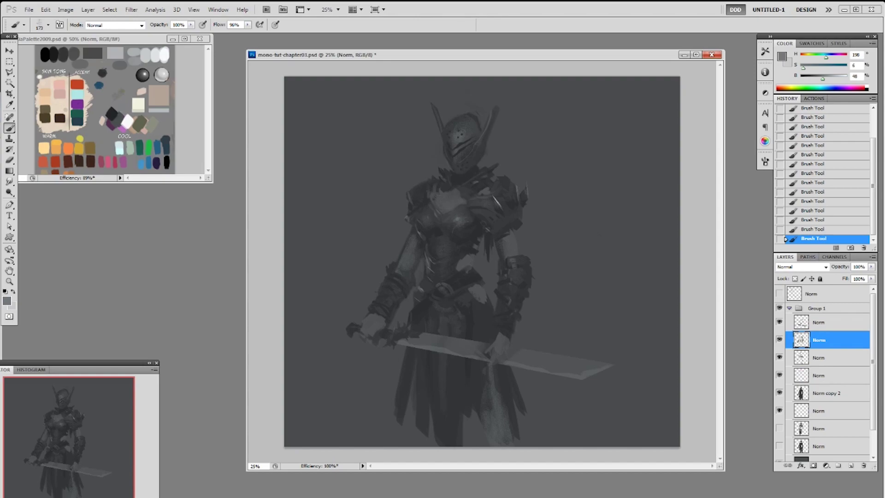
{"action": "right_click", "coordinate": [466, 218]}
{"action": "left_click", "coordinate": [526, 256]}
{"action": "left_click", "coordinate": [463, 185]}
{"action": "left_click", "coordinate": [452, 200], "text": "alt"}
{"action": "left_click", "coordinate": [823, 78]}
{"action": "key", "text": "]"}
{"action": "key", "text": "3"}
{"action": "mouse_move", "coordinate": [446, 210]}
{"action": "left_mouse_down"}
{"action": "mouse_move", "coordinate": [466, 207]}
{"action": "mouse_move", "coordinate": [449, 210]}
{"action": "mouse_move", "coordinate": [452, 191]}
{"action": "left_mouse_up"}
{"action": "left_click", "coordinate": [439, 206], "text": "alt"}
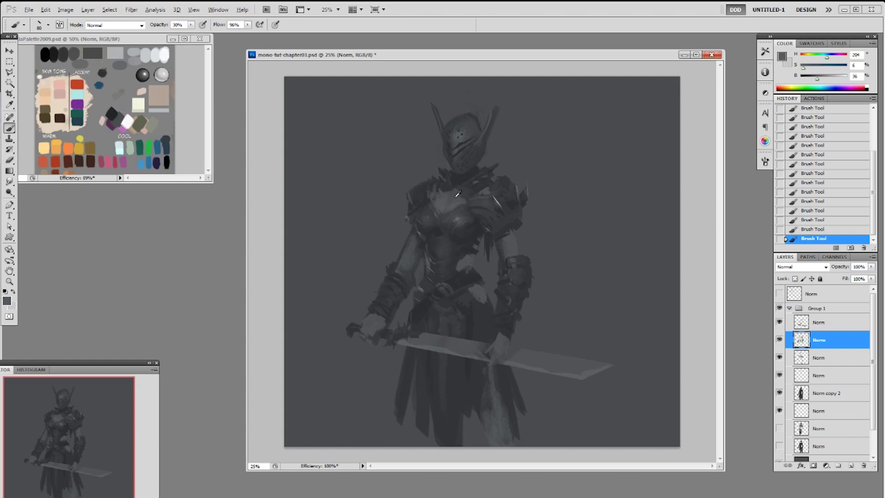
{"action": "left_click", "coordinate": [451, 200], "text": "alt"}
Lighten the arms and hands at full opacity with a grey at 39% brightness and the flat 50 px brush enlarged to 70 px.
{"action": "key", "text": "0"}
{"action": "left_click", "coordinate": [819, 81]}
{"action": "key", "text": "9"}
{"action": "key", "text": "0"}
{"action": "right_click", "coordinate": [527, 239]}
{"action": "left_click", "coordinate": [601, 292]}
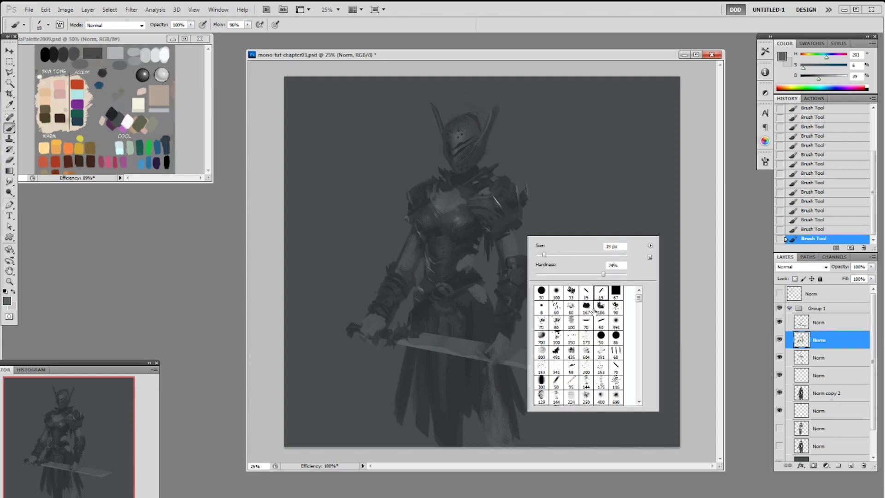
{"action": "left_click", "coordinate": [601, 323]}
{"action": "key", "text": "Return"}
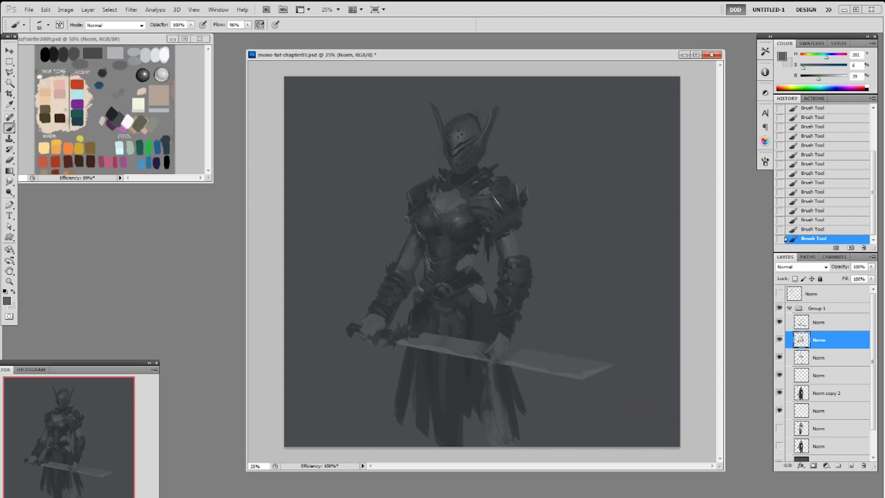
{"action": "key", "text": "bracketright"}
{"action": "key", "text": "bracketright"}
{"action": "key", "text": "bracketright"}
{"action": "key", "text": "bracketright"}
{"action": "key", "text": "bracketleft"}
{"action": "key", "text": "bracketleft"}
{"action": "key", "text": "bracketleft"}
{"action": "left_click_drag", "start_coordinate": [378, 329], "coordinate": [373, 335]}
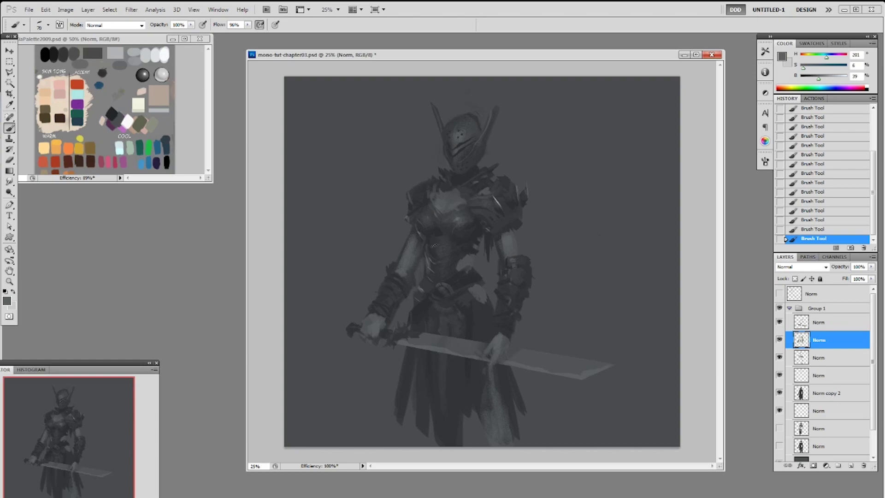
Undo the last eight strokes and repaint the left-side upper arm down towards the elbow.
{"action": "key", "text": "ctrl+alt+z"}
{"action": "key", "text": "ctrl+alt+z"}
{"action": "key", "text": "ctrl+alt+z"}
{"action": "key", "text": "ctrl+alt+z"}
{"action": "key", "text": "ctrl+alt+z"}
{"action": "key", "text": "ctrl+alt+z"}
{"action": "key", "text": "ctrl+alt+z"}
{"action": "key", "text": "ctrl+alt+z"}
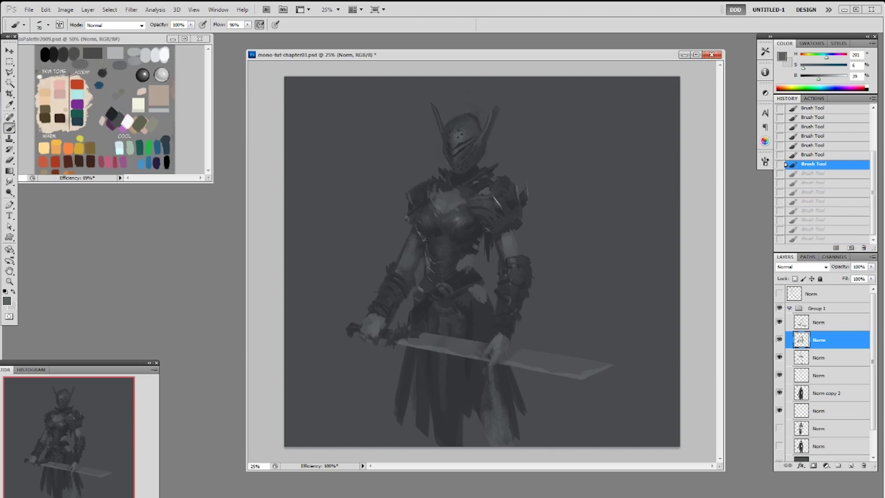
{"action": "mouse_move", "coordinate": [423, 240]}
{"action": "left_mouse_down"}
{"action": "mouse_move", "coordinate": [401, 273]}
{"action": "mouse_move", "coordinate": [408, 251]}
{"action": "left_mouse_up"}
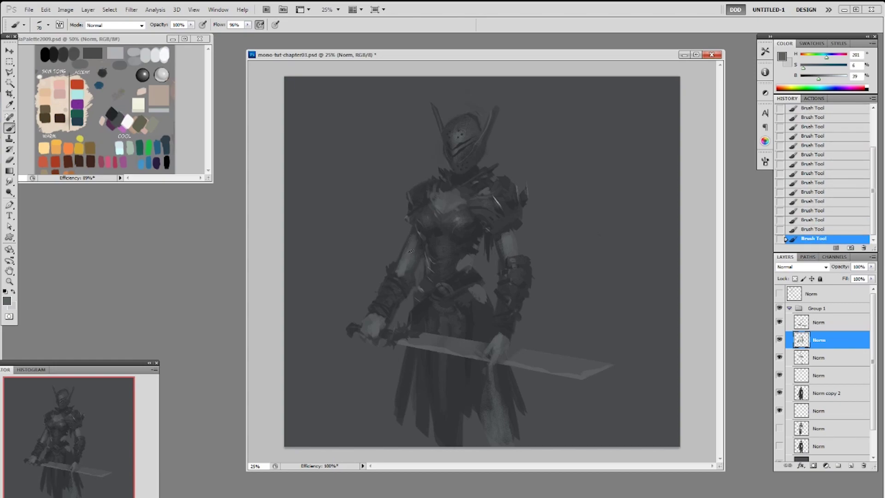
{"action": "mouse_move", "coordinate": [407, 254]}
{"action": "left_mouse_down"}
{"action": "mouse_move", "coordinate": [412, 245]}
{"action": "mouse_move", "coordinate": [399, 272]}
{"action": "left_mouse_up"}
Paint dark straps across the left-side upper arm with thin 19 px brushes and dark tones sampled near the shoulder armour.
{"action": "left_click", "coordinate": [412, 244], "text": "alt"}
{"action": "right_click", "coordinate": [450, 200]}
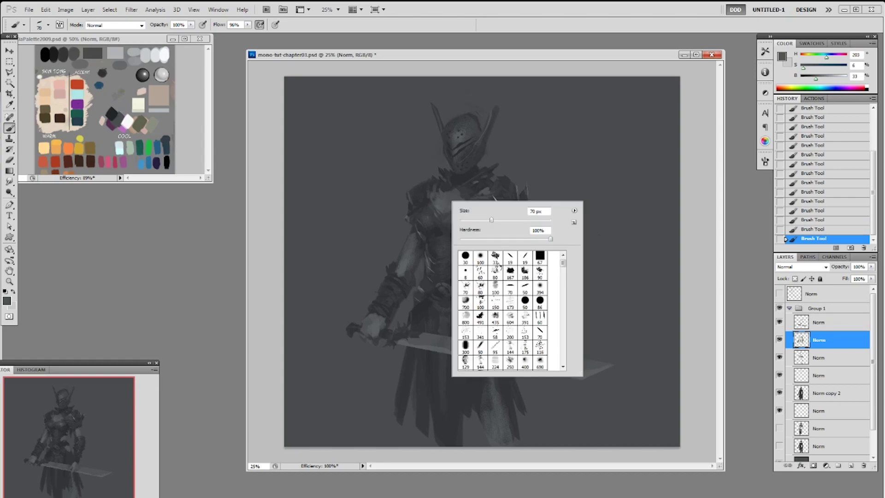
{"action": "double_click", "coordinate": [527, 255]}
{"action": "left_click", "coordinate": [416, 228], "text": "alt"}
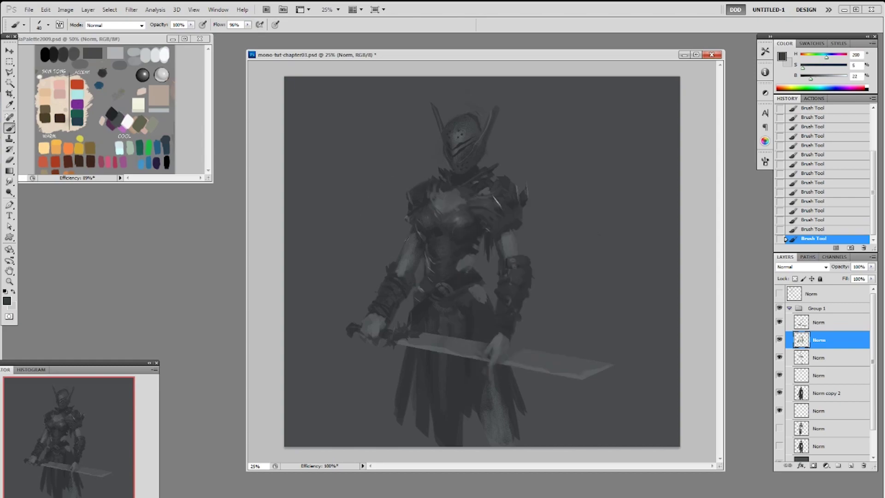
{"action": "left_click_drag", "start_coordinate": [407, 239], "coordinate": [418, 244]}
{"action": "right_click", "coordinate": [422, 246]}
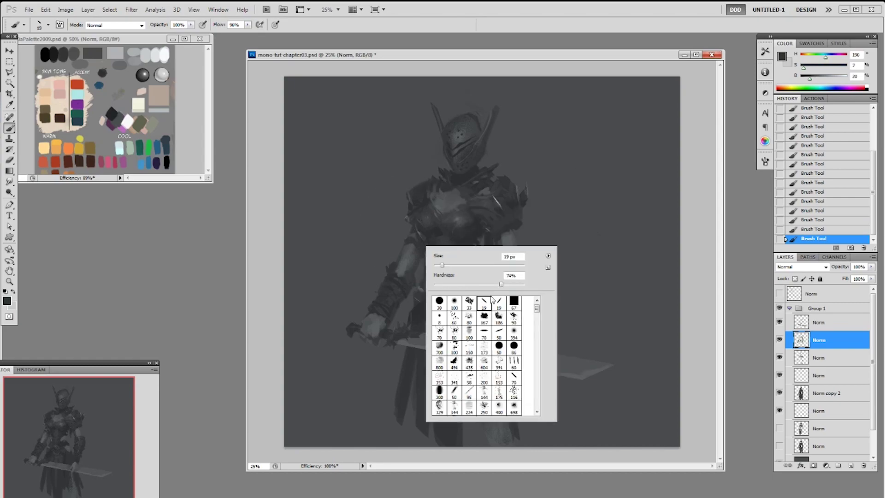
{"action": "double_click", "coordinate": [493, 300]}
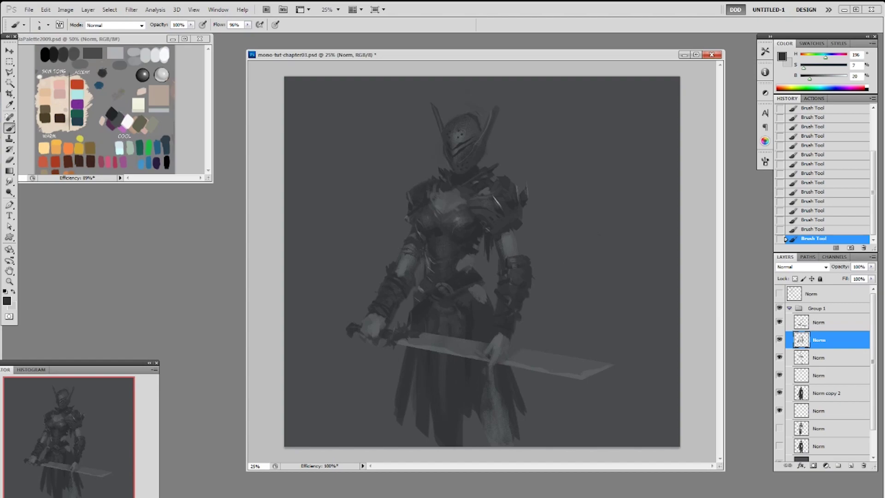
{"action": "left_click", "coordinate": [418, 233], "text": "alt"}
Erase along the left-side elbow and waist on the Norm copy 2 layer, and undo the last eraser stroke.
{"action": "left_click", "coordinate": [805, 390]}
{"action": "key", "text": "e"}
{"action": "mouse_move", "coordinate": [395, 257]}
{"action": "left_mouse_down"}
{"action": "mouse_move", "coordinate": [425, 255]}
{"action": "mouse_move", "coordinate": [425, 282]}
{"action": "left_mouse_up"}
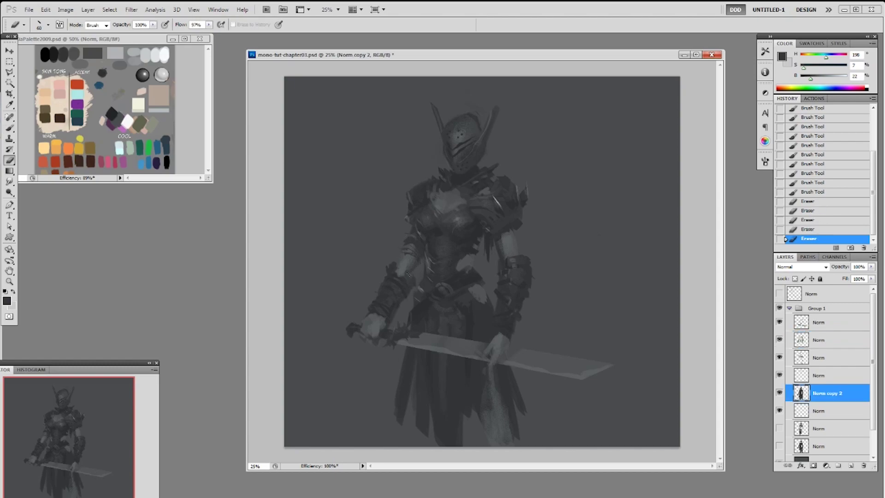
{"action": "key", "text": "ctrl+z"}
Repaint the left-side elbow with the 80 px brush and greys sampled from the arm, continuing on the second layer of Group 1.
{"action": "key", "text": "b"}
{"action": "left_click", "coordinate": [415, 258], "text": "alt"}
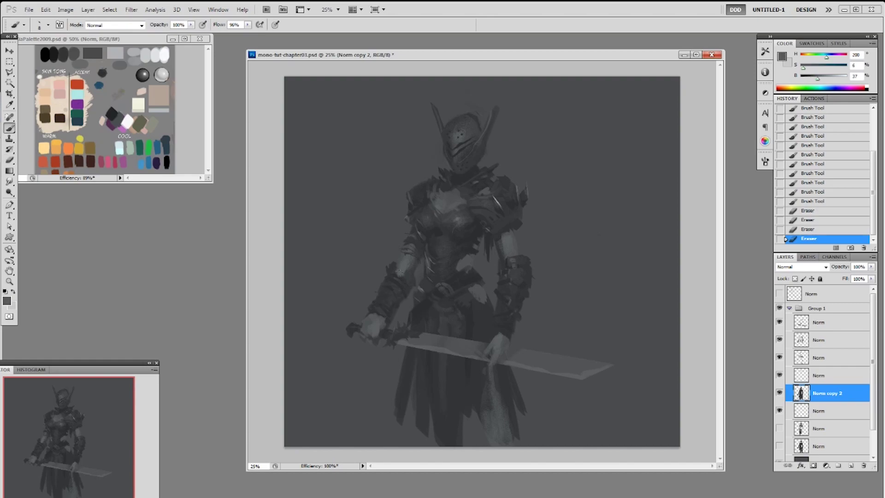
{"action": "right_click", "coordinate": [421, 273]}
{"action": "double_click", "coordinate": [452, 362]}
{"action": "key", "text": "ctrl+z"}
{"action": "left_click_drag", "start_coordinate": [411, 265], "coordinate": [403, 272]}
{"action": "left_click", "coordinate": [408, 273], "text": "alt"}
{"action": "left_click", "coordinate": [792, 345]}
{"action": "left_click", "coordinate": [408, 269], "text": "alt"}
{"action": "left_click", "coordinate": [406, 266], "text": "alt"}
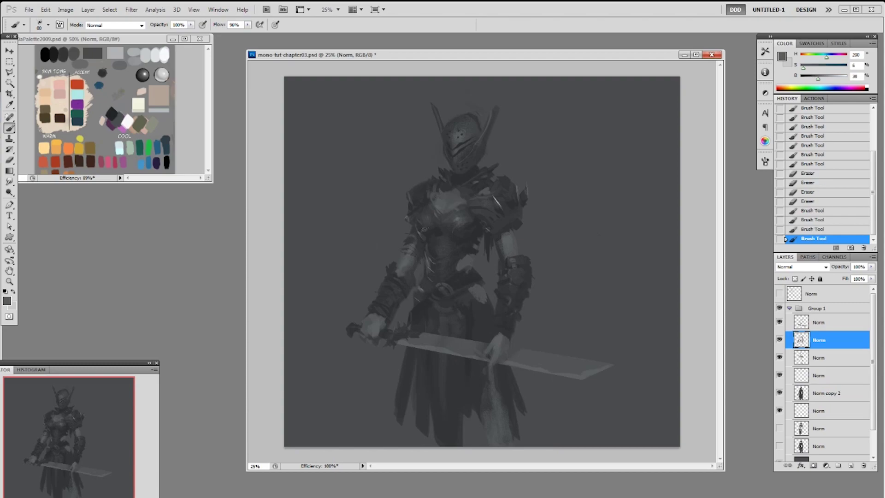
Lighten the right-side upper arm and hand with a grey at 44% brightness, and undo the last stroke over the forearm guard.
{"action": "left_click_drag", "start_coordinate": [507, 235], "coordinate": [512, 252]}
{"action": "left_click_drag", "start_coordinate": [819, 79], "coordinate": [822, 79]}
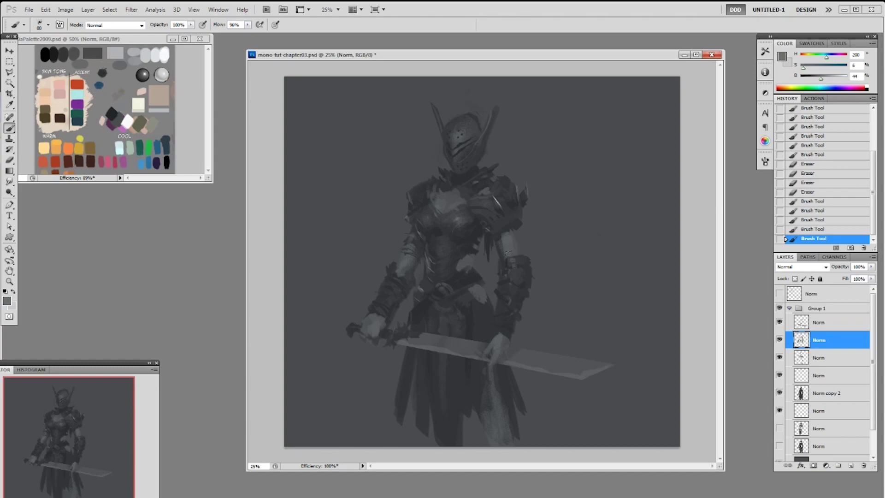
{"action": "left_click_drag", "start_coordinate": [509, 238], "coordinate": [513, 256]}
{"action": "left_click_drag", "start_coordinate": [497, 345], "coordinate": [502, 330]}
{"action": "left_click_drag", "start_coordinate": [512, 262], "coordinate": [517, 259]}
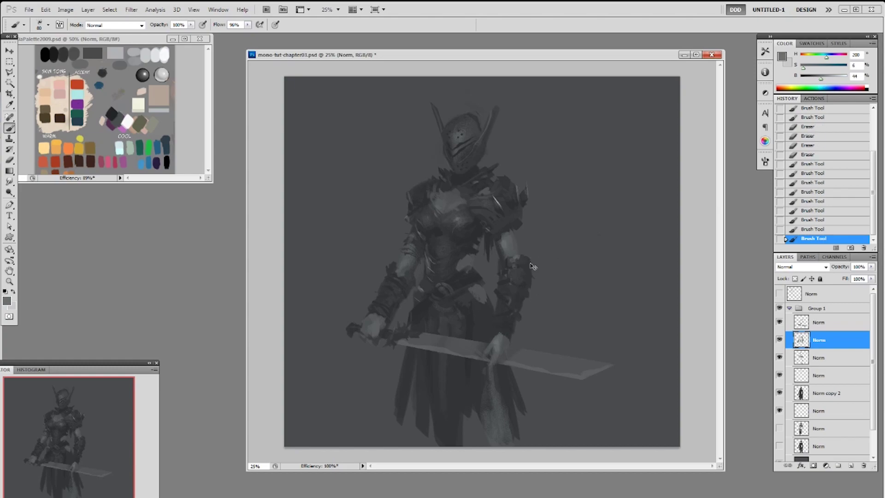
{"action": "left_click", "coordinate": [520, 289], "text": "alt"}
{"action": "key", "text": "ctrl+z"}
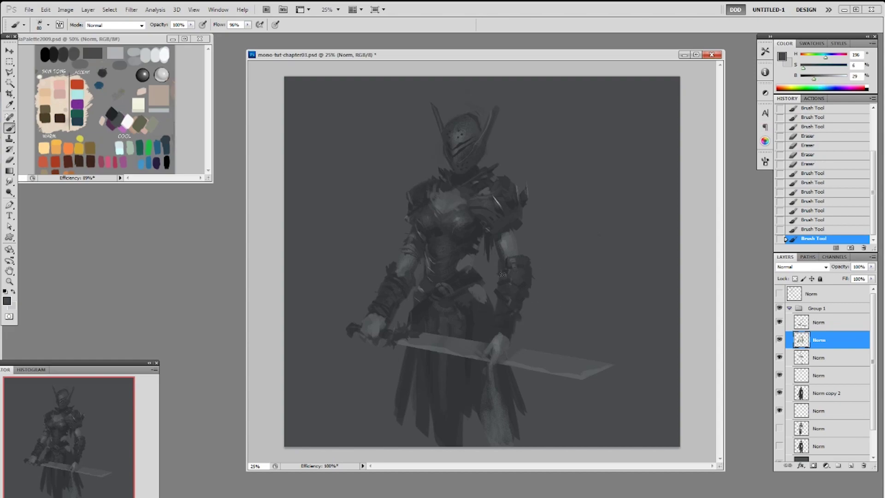
Shade the right-side forearm guard and the hip cloth with sampled dark tones, using the flat 70 px brush on the cloth.
{"action": "left_click_drag", "start_coordinate": [516, 276], "coordinate": [516, 282]}
{"action": "mouse_move", "coordinate": [464, 299]}
{"action": "left_mouse_down"}
{"action": "mouse_move", "coordinate": [479, 329]}
{"action": "mouse_move", "coordinate": [474, 300]}
{"action": "mouse_move", "coordinate": [480, 338]}
{"action": "mouse_move", "coordinate": [481, 309]}
{"action": "left_mouse_up"}
{"action": "right_click", "coordinate": [480, 310]}
{"action": "double_click", "coordinate": [548, 401]}
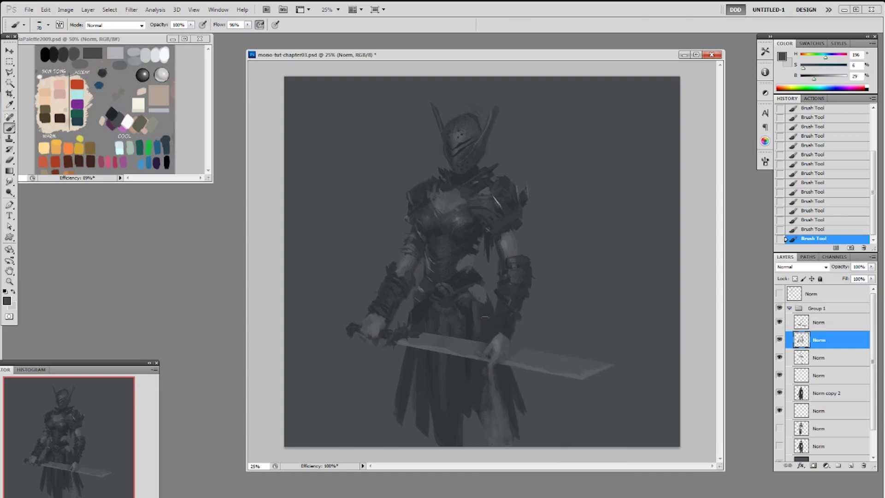
{"action": "left_click", "coordinate": [483, 329], "text": "alt"}
Paint grey legs below the skirt on the layer beneath Norm copy 2, with a tone sampled from the right-side upper arm.
{"action": "left_click", "coordinate": [817, 396]}
{"action": "key", "text": "alt+bracketleft"}
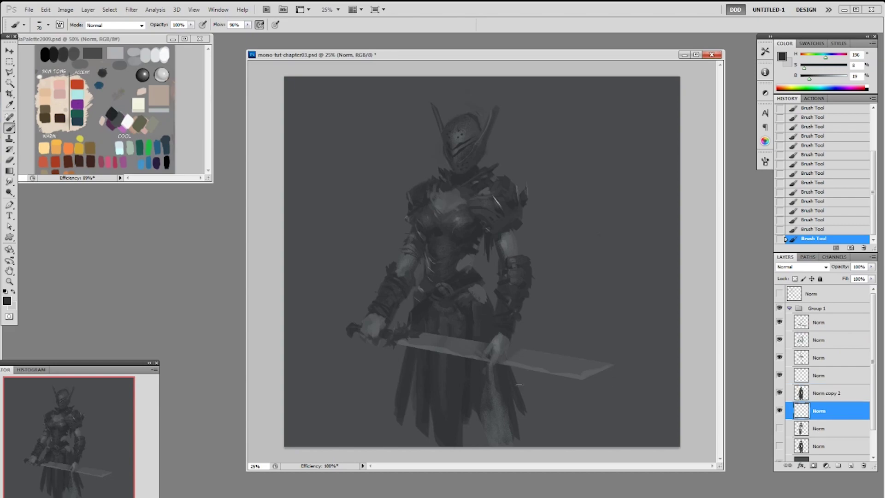
{"action": "left_click", "coordinate": [510, 246], "text": "alt"}
{"action": "mouse_move", "coordinate": [419, 430]}
{"action": "left_mouse_down"}
{"action": "mouse_move", "coordinate": [424, 445]}
{"action": "mouse_move", "coordinate": [433, 437]}
{"action": "left_mouse_up"}
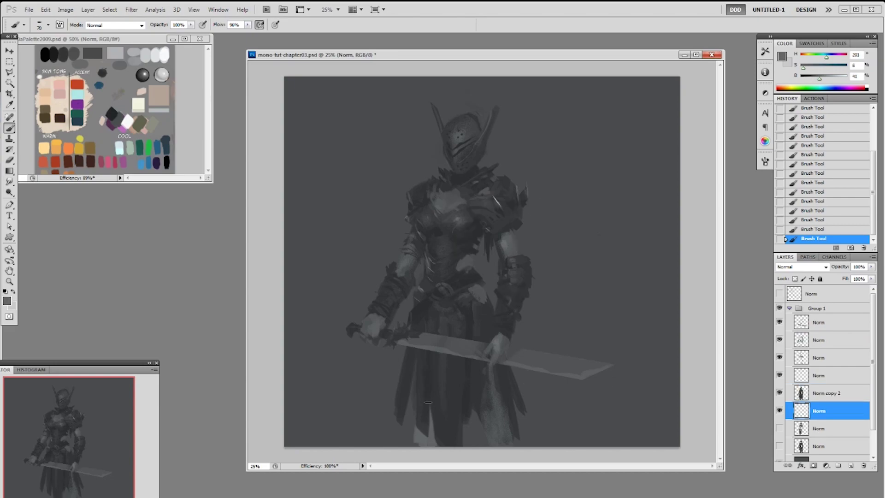
{"action": "left_click_drag", "start_coordinate": [483, 427], "coordinate": [491, 445]}
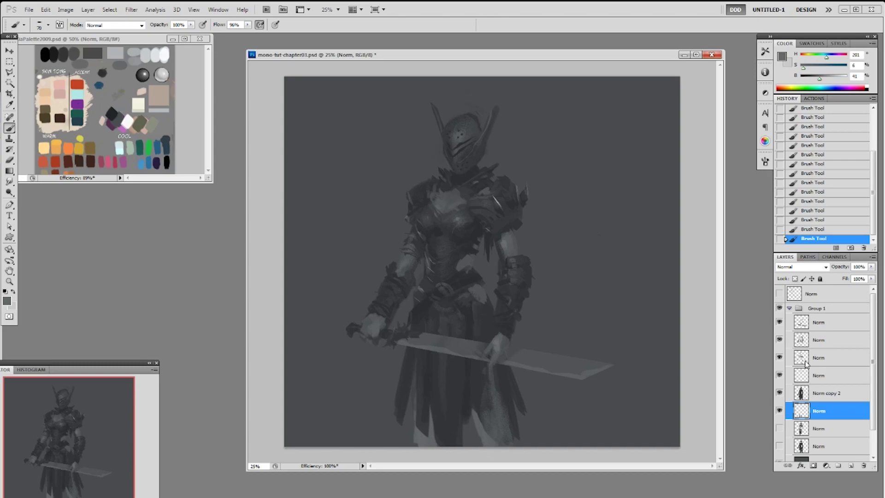
Erase the parts of Norm copy 2 that cover the right-side leg below the skirt.
{"action": "key", "text": "alt+bracketright"}
{"action": "key", "text": "e"}
{"action": "mouse_move", "coordinate": [486, 436]}
{"action": "left_mouse_down"}
{"action": "mouse_move", "coordinate": [483, 416]}
{"action": "mouse_move", "coordinate": [487, 431]}
{"action": "mouse_move", "coordinate": [499, 410]}
{"action": "mouse_move", "coordinate": [508, 430]}
{"action": "mouse_move", "coordinate": [496, 401]}
{"action": "mouse_move", "coordinate": [507, 422]}
{"action": "left_mouse_up"}
{"action": "left_click_drag", "start_coordinate": [505, 406], "coordinate": [511, 427]}
{"action": "mouse_move", "coordinate": [507, 408]}
{"action": "left_mouse_down"}
{"action": "mouse_move", "coordinate": [513, 431]}
{"action": "mouse_move", "coordinate": [512, 406]}
{"action": "left_mouse_up"}
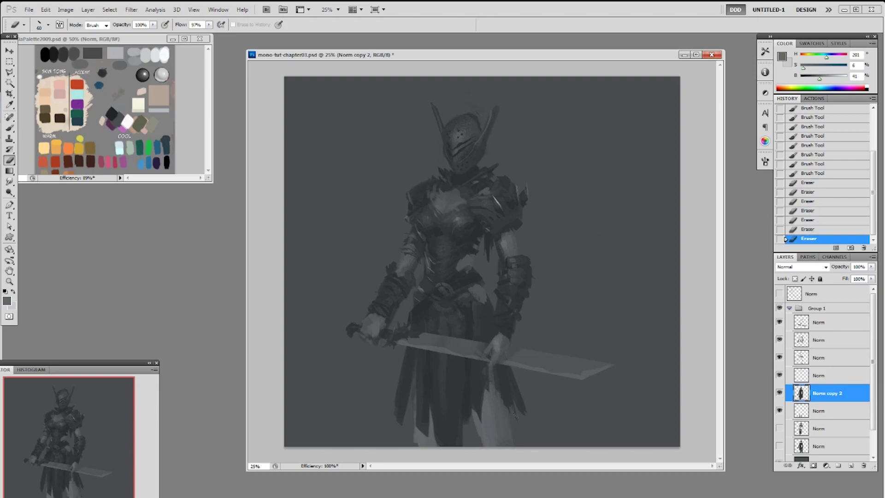
Erase the old strokes over the right-side leg beneath the sword hand on the third layer of Group 1.
{"action": "left_click", "coordinate": [800, 359]}
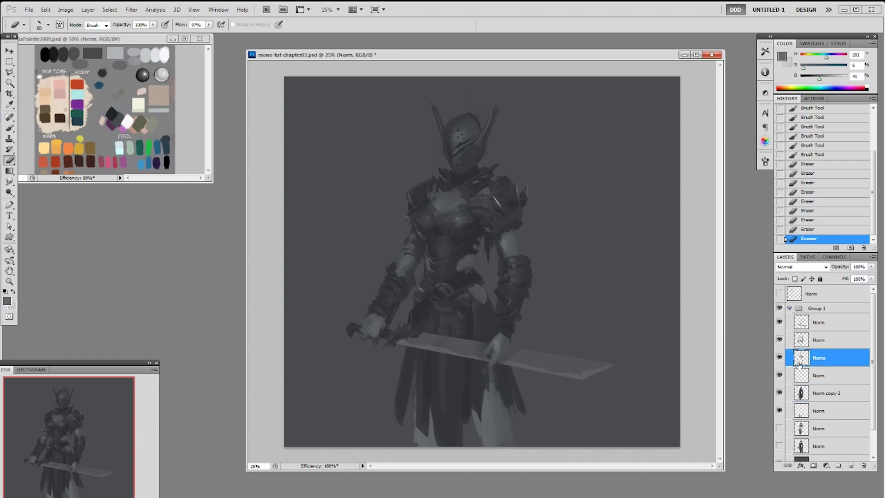
{"action": "mouse_move", "coordinate": [509, 415]}
{"action": "left_mouse_down"}
{"action": "mouse_move", "coordinate": [506, 439]}
{"action": "mouse_move", "coordinate": [503, 428]}
{"action": "left_mouse_up"}
{"action": "mouse_move", "coordinate": [498, 392]}
{"action": "left_mouse_down"}
{"action": "mouse_move", "coordinate": [504, 438]}
{"action": "mouse_move", "coordinate": [499, 385]}
{"action": "left_mouse_up"}
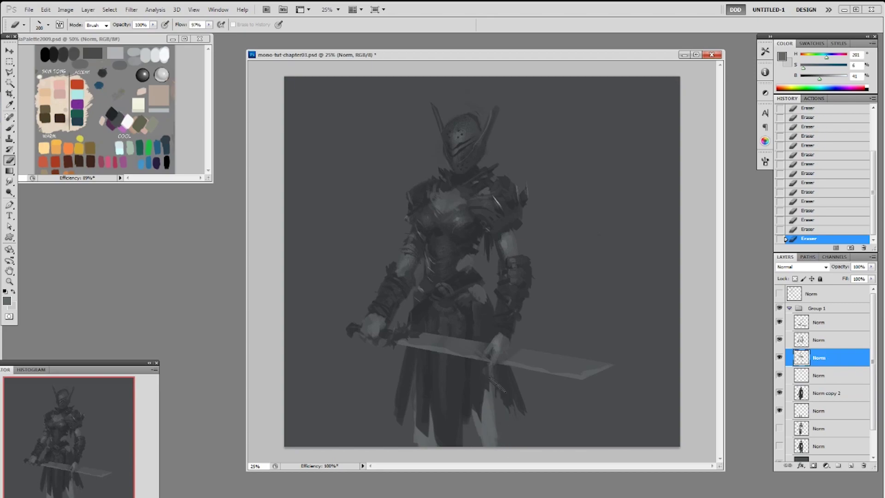
Widen the right-side leg with grey strokes on the layer beneath Norm copy 2.
{"action": "left_click", "coordinate": [808, 398]}
{"action": "key", "text": "b"}
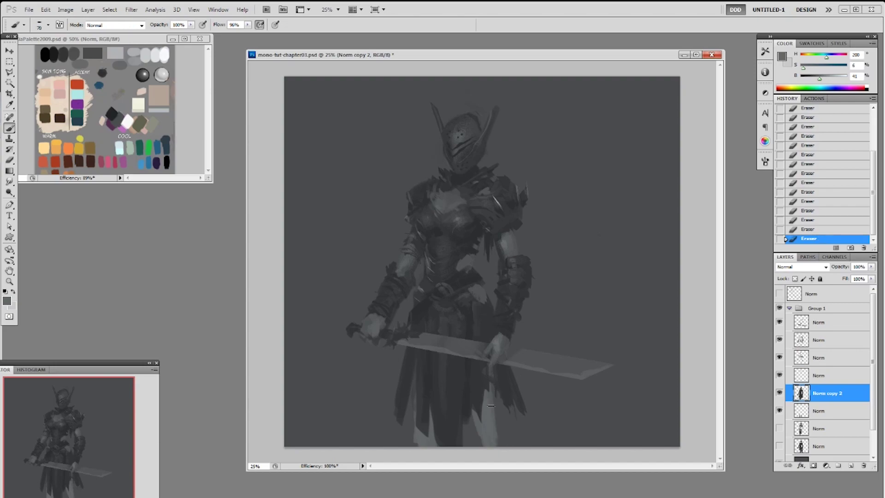
{"action": "left_click", "coordinate": [498, 431], "text": "ctrl"}
{"action": "mouse_move", "coordinate": [498, 432]}
{"action": "left_mouse_down"}
{"action": "mouse_move", "coordinate": [498, 394]}
{"action": "mouse_move", "coordinate": [502, 438]}
{"action": "left_mouse_up"}
{"action": "mouse_move", "coordinate": [498, 392]}
{"action": "left_mouse_down"}
{"action": "mouse_move", "coordinate": [508, 445]}
{"action": "mouse_move", "coordinate": [479, 443]}
{"action": "left_mouse_up"}
{"action": "mouse_move", "coordinate": [480, 443]}
{"action": "left_mouse_down"}
{"action": "mouse_move", "coordinate": [478, 406]}
{"action": "mouse_move", "coordinate": [479, 440]}
{"action": "left_mouse_up"}
{"action": "mouse_move", "coordinate": [473, 404]}
{"action": "left_mouse_down"}
{"action": "mouse_move", "coordinate": [475, 442]}
{"action": "mouse_move", "coordinate": [483, 442]}
{"action": "left_mouse_up"}
{"action": "key", "text": "ctrl+z"}
{"action": "key", "text": "ctrl+z"}
Undo a stray stroke across the right-side leg, then clean its outer edge with the eraser and repaint the upper thigh.
{"action": "mouse_move", "coordinate": [475, 418]}
{"action": "left_mouse_down"}
{"action": "mouse_move", "coordinate": [479, 444]}
{"action": "mouse_move", "coordinate": [510, 395]}
{"action": "mouse_move", "coordinate": [515, 409]}
{"action": "mouse_move", "coordinate": [519, 397]}
{"action": "left_mouse_up"}
{"action": "key", "text": "ctrl+z"}
{"action": "key", "text": "e"}
{"action": "left_click_drag", "start_coordinate": [518, 397], "coordinate": [495, 404]}
{"action": "key", "text": "b"}
{"action": "mouse_move", "coordinate": [496, 412]}
{"action": "left_mouse_down"}
{"action": "mouse_move", "coordinate": [493, 398]}
{"action": "mouse_move", "coordinate": [490, 406]}
{"action": "left_mouse_up"}
Shade the right-side thigh with a grey sampled from the upper arm above it.
{"action": "left_click", "coordinate": [512, 248], "text": "alt"}
{"action": "left_click_drag", "start_coordinate": [494, 392], "coordinate": [494, 425]}
{"action": "mouse_move", "coordinate": [495, 411]}
{"action": "left_mouse_down"}
{"action": "mouse_move", "coordinate": [498, 431]}
{"action": "mouse_move", "coordinate": [498, 420]}
{"action": "left_mouse_up"}
{"action": "key", "text": "alt"}
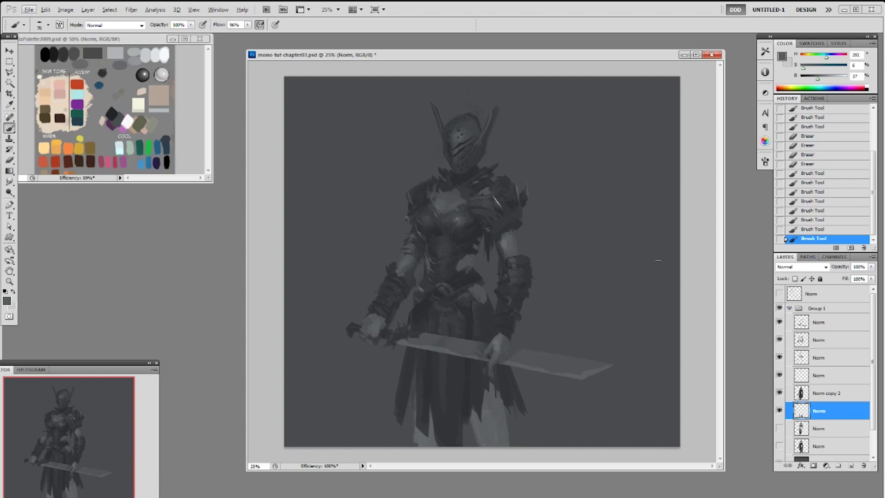
Texture the right-side thigh with the 100 px brush and a grey at 45% brightness, undoing the last stroke.
{"action": "left_click", "coordinate": [822, 80]}
{"action": "right_click", "coordinate": [502, 382]}
{"action": "double_click", "coordinate": [533, 470]}
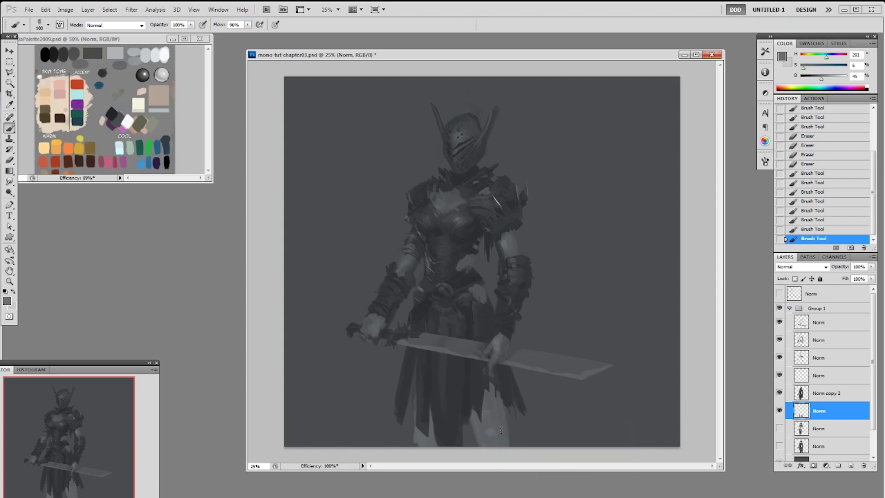
{"action": "mouse_move", "coordinate": [490, 431]}
{"action": "left_mouse_down"}
{"action": "mouse_move", "coordinate": [494, 412]}
{"action": "mouse_move", "coordinate": [481, 417]}
{"action": "left_mouse_up"}
{"action": "mouse_move", "coordinate": [484, 433]}
{"action": "left_mouse_down"}
{"action": "mouse_move", "coordinate": [483, 420]}
{"action": "mouse_move", "coordinate": [503, 446]}
{"action": "left_mouse_up"}
{"action": "key", "text": "ctrl+z"}
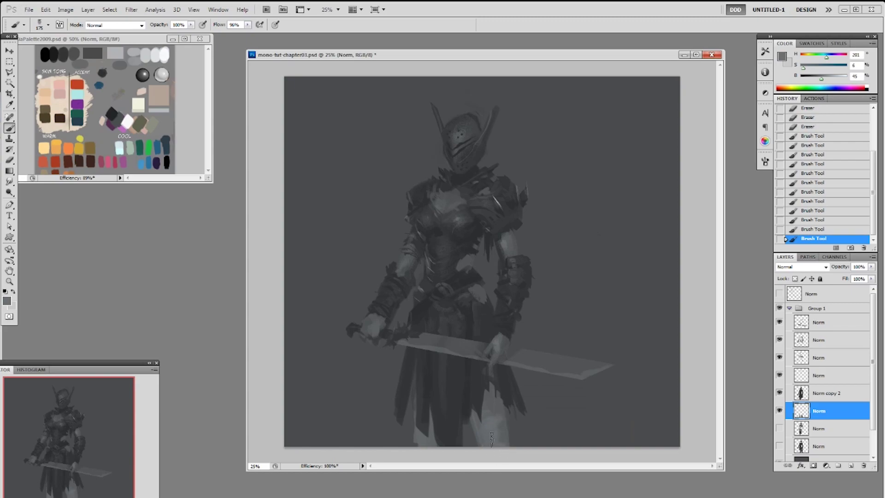
Shade the right-side thigh with greys sampled from the leg, undoing one stroke.
{"action": "left_click_drag", "start_coordinate": [495, 408], "coordinate": [499, 432]}
{"action": "left_click_drag", "start_coordinate": [500, 413], "coordinate": [508, 455]}
{"action": "left_click", "coordinate": [492, 404], "text": "alt"}
{"action": "mouse_move", "coordinate": [490, 408]}
{"action": "left_mouse_down"}
{"action": "mouse_move", "coordinate": [485, 421]}
{"action": "mouse_move", "coordinate": [497, 415]}
{"action": "mouse_move", "coordinate": [485, 419]}
{"action": "left_mouse_up"}
{"action": "key", "text": "ctrl+z"}
{"action": "left_click", "coordinate": [495, 417], "text": "alt"}
{"action": "left_click", "coordinate": [490, 410], "text": "alt"}
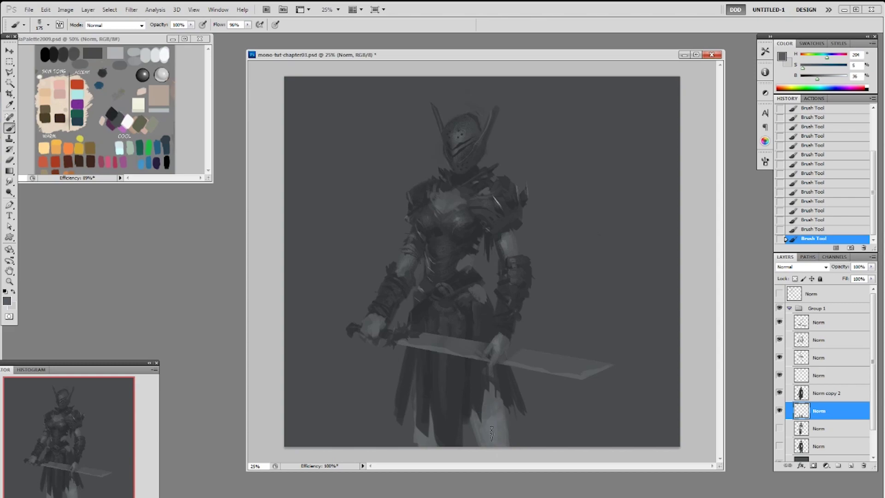
Darken the inner edge of the right-side thigh beneath the skirt using a smaller brush and sampled greys.
{"action": "right_click", "coordinate": [506, 408]}
{"action": "left_click", "coordinate": [564, 439]}
{"action": "key", "text": "Return"}
{"action": "left_click", "coordinate": [493, 424], "text": "alt"}
{"action": "left_click", "coordinate": [490, 395], "text": "alt"}
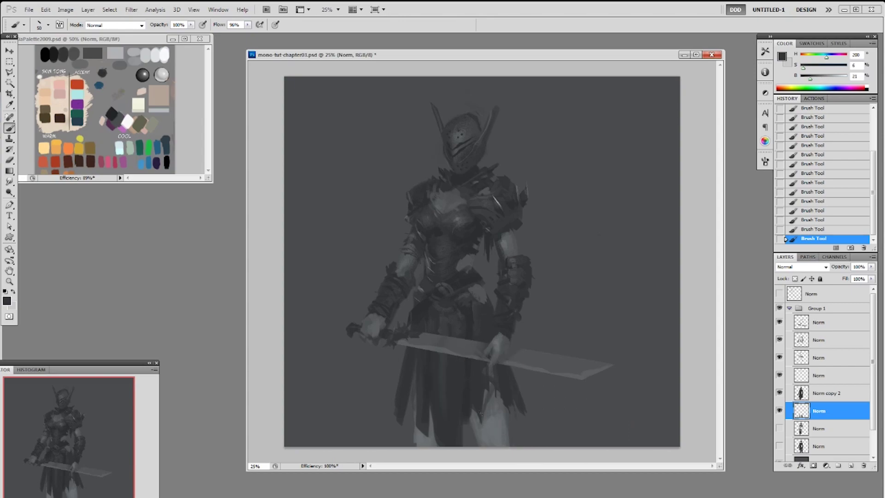
Lighten the right-side thigh with a brightened grey using the 100 px brush at 30% opacity.
{"action": "key", "text": "3"}
{"action": "left_click", "coordinate": [498, 424], "text": "alt"}
{"action": "left_click_drag", "start_coordinate": [822, 80], "coordinate": [825, 80]}
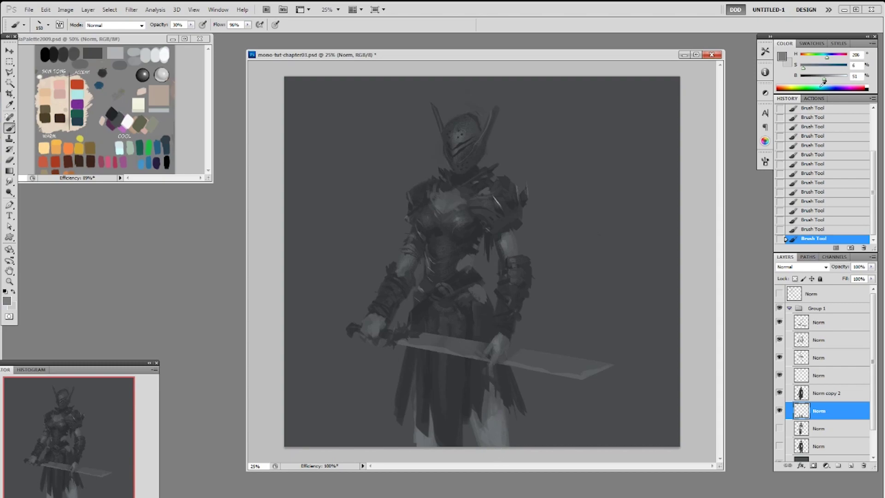
{"action": "right_click", "coordinate": [552, 381]}
{"action": "double_click", "coordinate": [596, 406]}
{"action": "left_click_drag", "start_coordinate": [824, 78], "coordinate": [829, 77]}
{"action": "left_click_drag", "start_coordinate": [488, 432], "coordinate": [503, 430]}
{"action": "left_click", "coordinate": [488, 436], "text": "alt"}
Repaint the exposed chest on the top Norm layer of Group 1 at 89% opacity with a sampled grey.
{"action": "left_click_drag", "start_coordinate": [191, 25], "coordinate": [211, 40]}
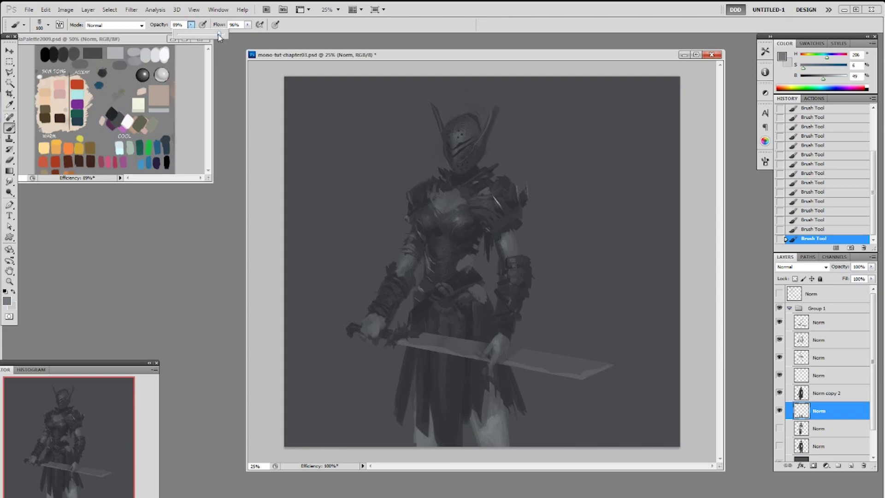
{"action": "left_click", "coordinate": [443, 207], "text": "alt"}
{"action": "left_click", "coordinate": [494, 424], "text": "alt"}
{"action": "left_click", "coordinate": [820, 341]}
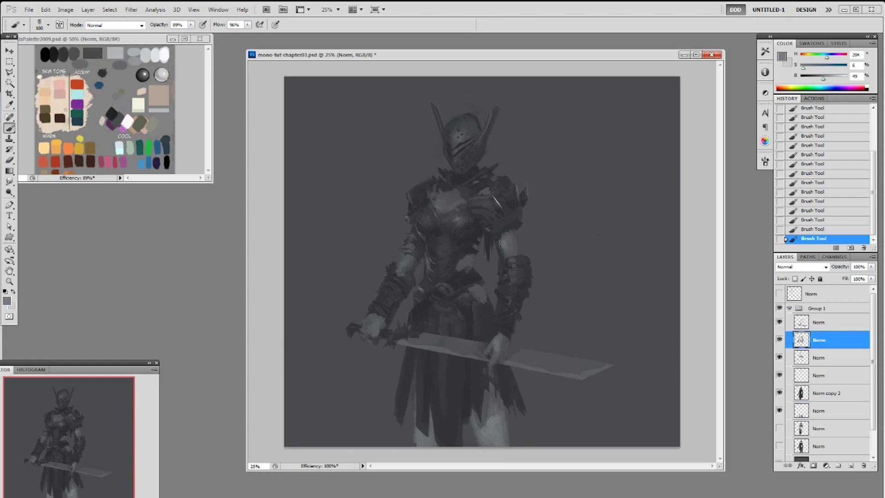
{"action": "key", "text": "alt+bracketright"}
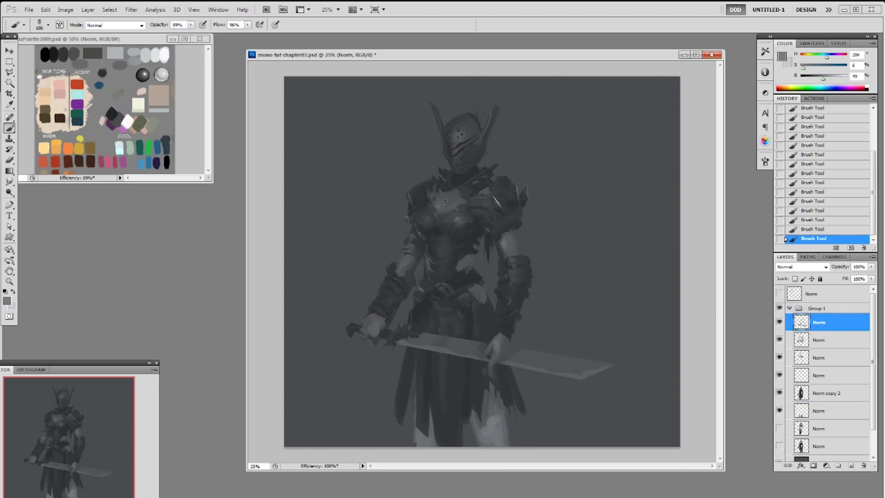
{"action": "left_click_drag", "start_coordinate": [442, 206], "coordinate": [436, 209]}
Blend the chest shading with a 125 px brush at 30% opacity, using greys sampled around the neckline.
{"action": "right_click", "coordinate": [481, 185]}
{"action": "left_click", "coordinate": [536, 247]}
{"action": "key", "text": "bracketright"}
{"action": "key", "text": "bracketright"}
{"action": "key", "text": "bracketright"}
{"action": "key", "text": "bracketright"}
{"action": "key", "text": "bracketright"}
{"action": "key", "text": "bracketright"}
{"action": "key", "text": "bracketright"}
{"action": "key", "text": "bracketright"}
{"action": "key", "text": "bracketright"}
{"action": "left_click", "coordinate": [443, 202], "text": "alt"}
{"action": "left_click", "coordinate": [429, 197], "text": "alt"}
Refine the right-side shoulder armour and upper arm with a small brush at 90% opacity and sampled greys.
{"action": "right_click", "coordinate": [431, 199]}
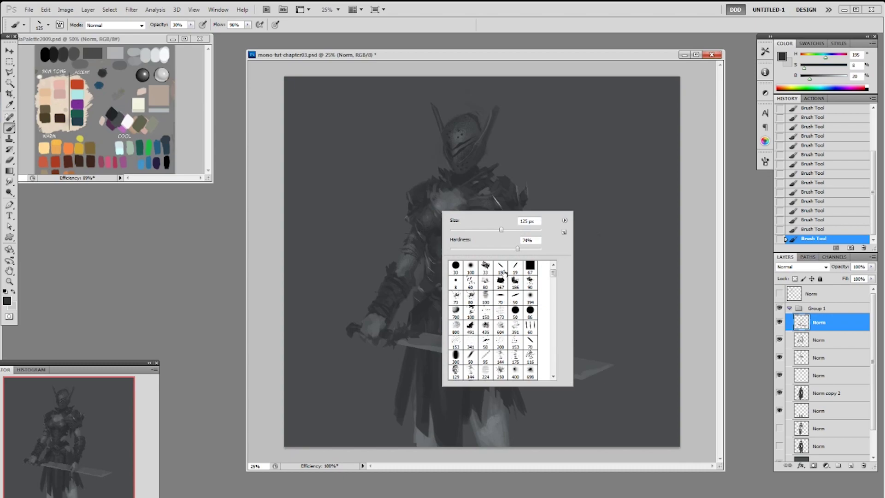
{"action": "double_click", "coordinate": [505, 273]}
{"action": "key", "text": "0"}
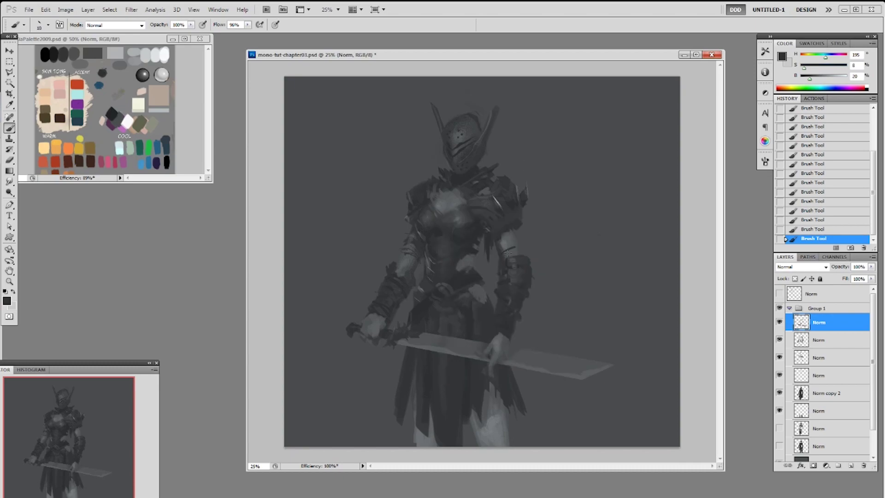
{"action": "left_click", "coordinate": [491, 234], "text": "alt"}
{"action": "key", "text": "9"}
{"action": "left_click", "coordinate": [504, 227], "text": "alt"}
Sharpen the bodice plates and waist with greys sampled from the torso.
{"action": "left_click", "coordinate": [460, 254], "text": "alt"}
{"action": "left_click", "coordinate": [444, 253], "text": "alt"}
{"action": "left_click", "coordinate": [464, 230], "text": "alt"}
{"action": "left_click", "coordinate": [457, 285], "text": "alt"}
Paint dark strokes across the hips below the belt with the 30 px brush, undoing one of them.
{"action": "right_click", "coordinate": [432, 307]}
{"action": "double_click", "coordinate": [539, 346]}
{"action": "left_click_drag", "start_coordinate": [441, 315], "coordinate": [451, 322]}
{"action": "right_click", "coordinate": [470, 284]}
{"action": "key", "text": "Return"}
{"action": "left_click_drag", "start_coordinate": [476, 322], "coordinate": [474, 309]}
{"action": "key", "text": "ctrl+z"}
{"action": "left_click", "coordinate": [485, 331], "text": "alt"}
{"action": "left_click", "coordinate": [476, 300], "text": "alt"}
Try painting the right-side hip inside a selection loaded from the top Norm layer, and clear that selection.
{"action": "left_click", "coordinate": [801, 323], "text": "ctrl"}
{"action": "key", "text": "ctrl+h"}
{"action": "mouse_move", "coordinate": [466, 322]}
{"action": "left_mouse_down"}
{"action": "mouse_move", "coordinate": [491, 311]}
{"action": "mouse_move", "coordinate": [480, 308]}
{"action": "mouse_move", "coordinate": [478, 319]}
{"action": "mouse_move", "coordinate": [481, 310]}
{"action": "mouse_move", "coordinate": [473, 310]}
{"action": "left_mouse_up"}
{"action": "key", "text": "ctrl+z"}
{"action": "key", "text": "ctrl+z"}
{"action": "left_click", "coordinate": [478, 299], "text": "alt"}
{"action": "key", "text": "ctrl+z"}
{"action": "key", "text": "ctrl+d"}
Build up the layered armour and folds across the hips with sampled greys, undoing one stroke.
{"action": "left_click", "coordinate": [483, 314], "text": "alt"}
{"action": "left_click", "coordinate": [477, 300], "text": "alt"}
{"action": "left_click", "coordinate": [470, 305], "text": "alt"}
{"action": "mouse_move", "coordinate": [474, 304]}
{"action": "left_mouse_down"}
{"action": "mouse_move", "coordinate": [470, 331]}
{"action": "mouse_move", "coordinate": [477, 324]}
{"action": "mouse_move", "coordinate": [473, 305]}
{"action": "mouse_move", "coordinate": [424, 323]}
{"action": "left_mouse_up"}
{"action": "left_click", "coordinate": [472, 298], "text": "alt"}
{"action": "left_click", "coordinate": [475, 302], "text": "alt"}
{"action": "key", "text": "ctrl+z"}
{"action": "left_click", "coordinate": [472, 304], "text": "alt"}
{"action": "left_click", "coordinate": [425, 306], "text": "alt"}
{"action": "left_click", "coordinate": [492, 299], "text": "alt"}
{"action": "left_click", "coordinate": [481, 297], "text": "alt"}
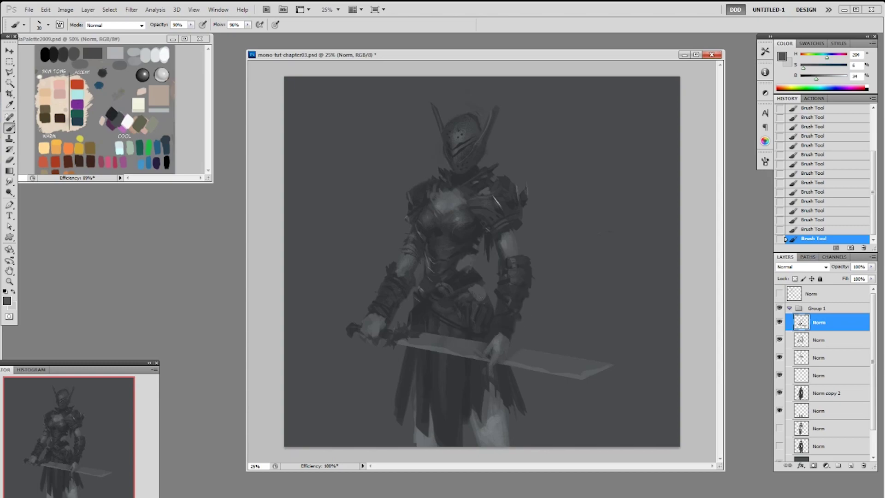
Add a light grey dab of 43% brightness to the right-side hip with a flat textured brush.
{"action": "left_click", "coordinate": [478, 290], "text": "alt"}
{"action": "right_click", "coordinate": [470, 325]}
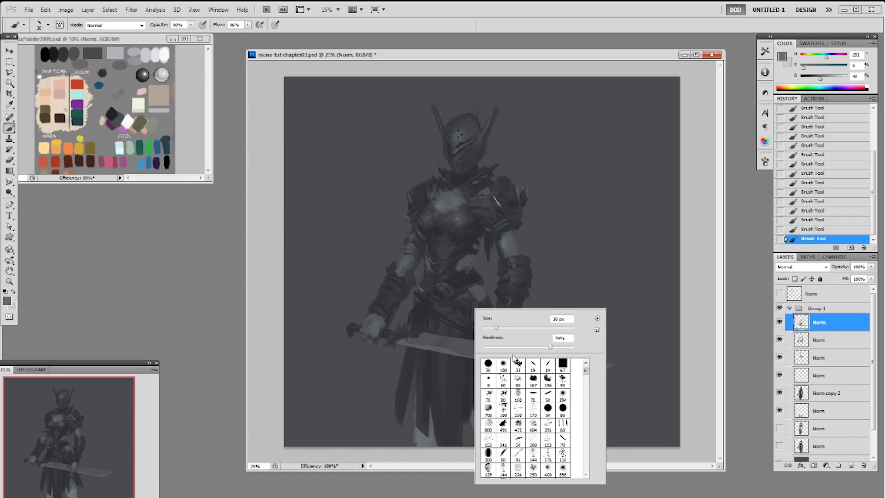
{"action": "left_click", "coordinate": [534, 397]}
{"action": "left_click", "coordinate": [474, 293]}
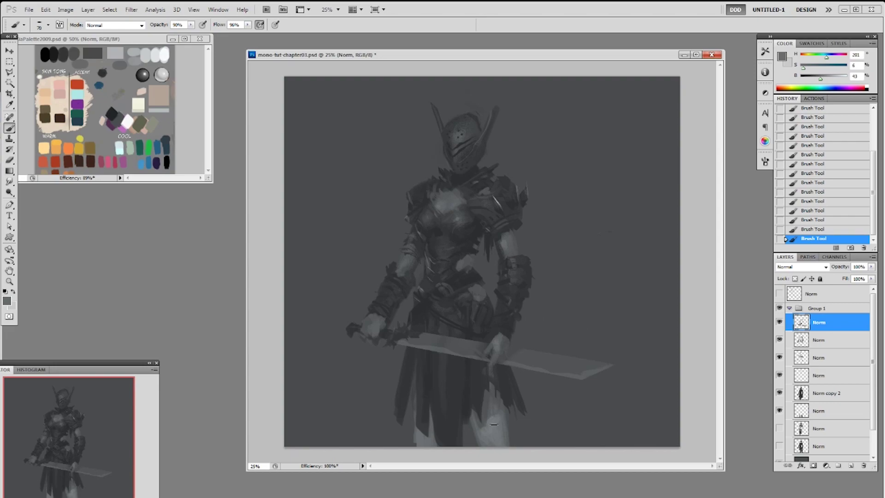
Widen the left-side leg below the skirt with a grey sampled from the other thigh, redoing the first stroke.
{"action": "left_click", "coordinate": [493, 424], "text": "alt"}
{"action": "left_click_drag", "start_coordinate": [412, 431], "coordinate": [417, 454]}
{"action": "key", "text": "ctrl+z"}
{"action": "left_click_drag", "start_coordinate": [414, 423], "coordinate": [415, 451]}
Add a feathered spike alongside the right-side horn with a 60 px brush and sampled dark grey.
{"action": "right_click", "coordinate": [500, 184]}
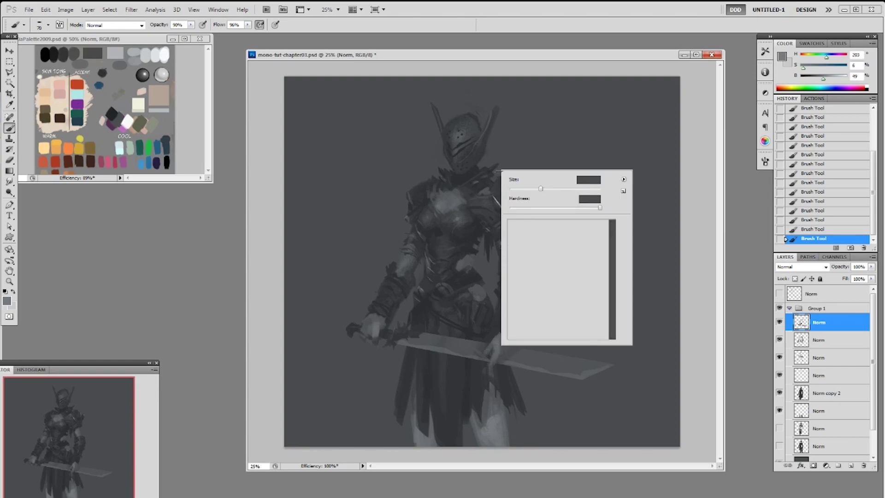
{"action": "double_click", "coordinate": [574, 228]}
{"action": "left_click", "coordinate": [489, 143], "text": "alt"}
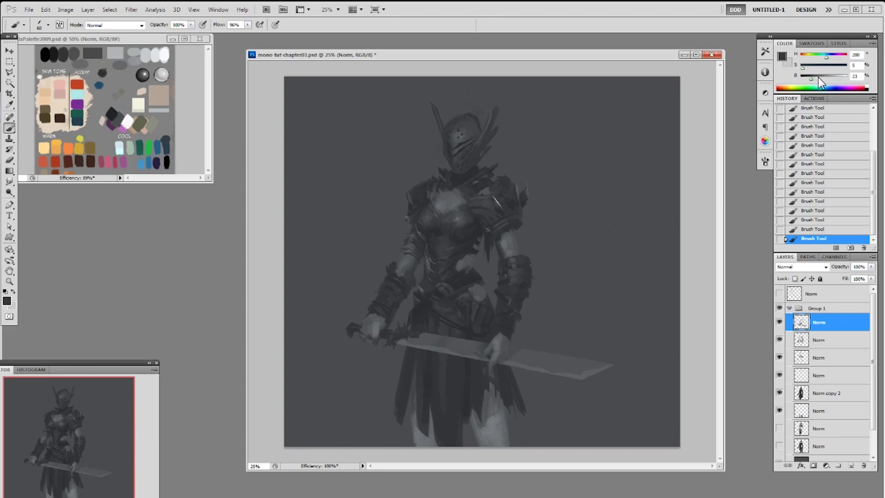
{"action": "left_click", "coordinate": [491, 133], "text": "alt"}
Refine the collar beneath the helmet with greys sampled from the neck.
{"action": "left_click", "coordinate": [458, 177], "text": "alt"}
{"action": "left_click", "coordinate": [458, 178], "text": "alt"}
{"action": "left_click", "coordinate": [457, 181], "text": "alt"}
{"action": "left_click", "coordinate": [457, 177], "text": "alt"}
{"action": "left_click", "coordinate": [472, 170], "text": "alt"}
{"action": "left_click", "coordinate": [472, 171], "text": "alt"}
Detail the collar with a 20 px brush, and step back through the history to remove the latest strokes.
{"action": "right_click", "coordinate": [474, 172]}
{"action": "left_click", "coordinate": [496, 230]}
{"action": "left_click", "coordinate": [456, 185]}
{"action": "left_click", "coordinate": [819, 201]}
{"action": "left_click", "coordinate": [819, 192]}
{"action": "left_click", "coordinate": [818, 183]}
{"action": "left_click", "coordinate": [817, 165]}
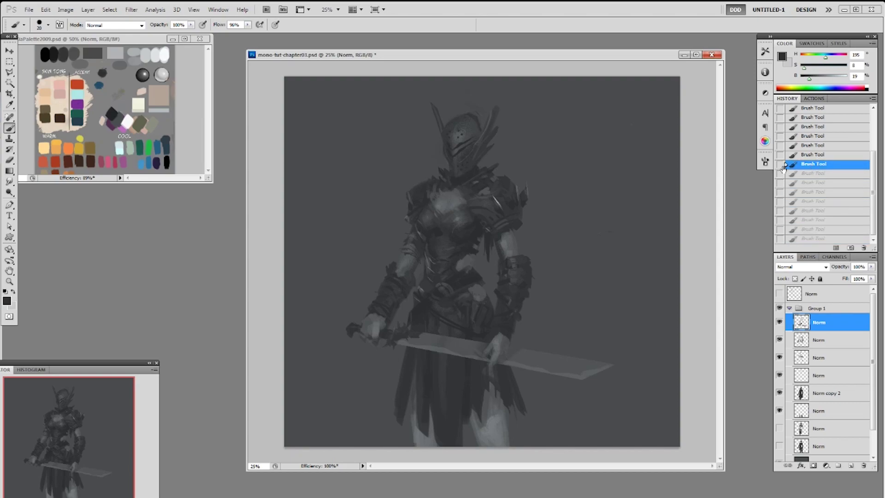
Paint a small dark clasp below the collar, undoing one stroke.
{"action": "mouse_move", "coordinate": [449, 190]}
{"action": "left_mouse_down"}
{"action": "mouse_move", "coordinate": [473, 184]}
{"action": "mouse_move", "coordinate": [450, 193]}
{"action": "mouse_move", "coordinate": [457, 198]}
{"action": "mouse_move", "coordinate": [450, 191]}
{"action": "mouse_move", "coordinate": [487, 201]}
{"action": "mouse_move", "coordinate": [460, 191]}
{"action": "left_mouse_up"}
{"action": "left_click", "coordinate": [473, 189], "text": "alt"}
{"action": "key", "text": "ctrl+z"}
{"action": "left_click", "coordinate": [488, 202], "text": "alt"}
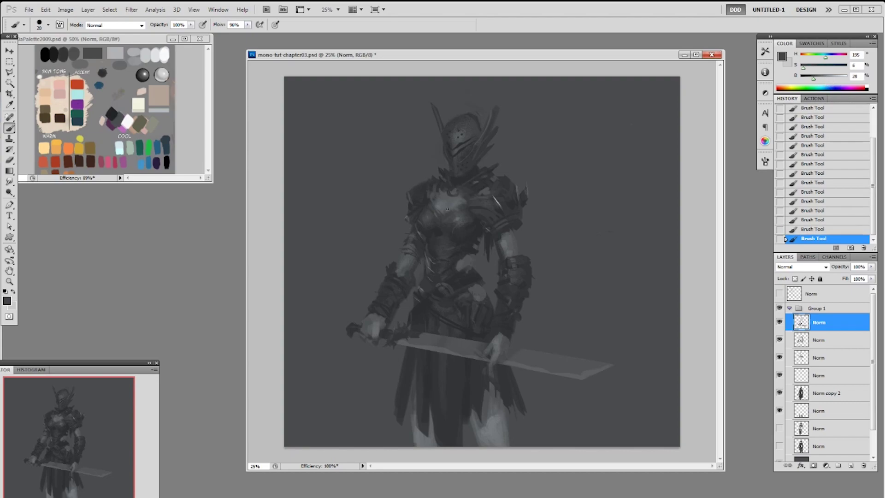
Refine the left-side neckline and breastplate edge with greys sampled around the chest.
{"action": "left_click", "coordinate": [430, 202], "text": "alt"}
{"action": "left_click", "coordinate": [436, 201], "text": "alt"}
{"action": "left_click", "coordinate": [428, 199], "text": "alt"}
{"action": "left_click", "coordinate": [416, 218], "text": "alt"}
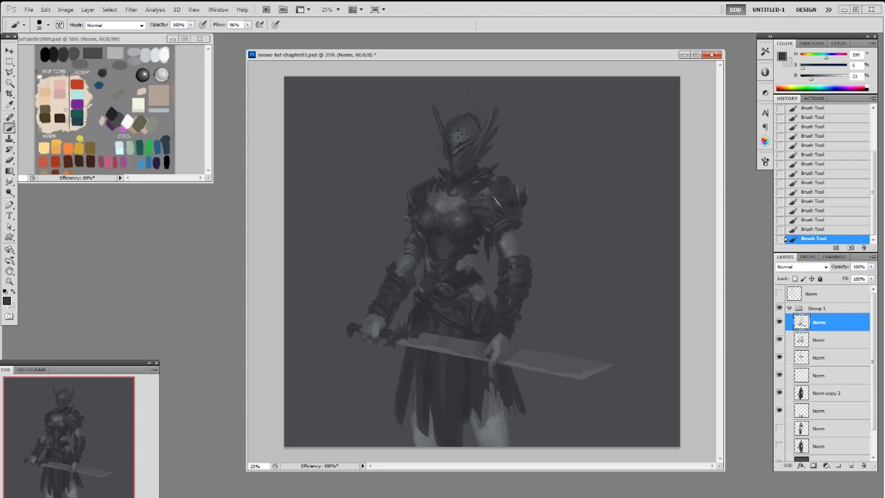
Paint jagged, layered plates onto the left-side shoulder armour with sampled greys.
{"action": "left_click", "coordinate": [432, 197], "text": "alt"}
{"action": "left_click", "coordinate": [412, 197], "text": "alt"}
{"action": "left_click", "coordinate": [421, 181], "text": "alt"}
{"action": "left_click_drag", "start_coordinate": [403, 199], "coordinate": [419, 182]}
{"action": "left_click", "coordinate": [418, 187], "text": "alt"}
{"action": "left_click", "coordinate": [425, 204], "text": "alt"}
{"action": "left_click", "coordinate": [435, 214], "text": "alt"}
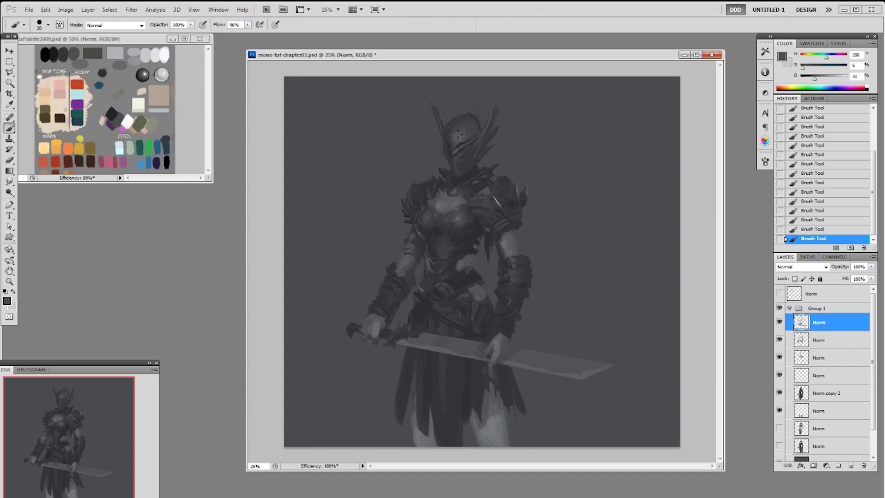
Sharpen the lower and inner edges of the left-side shoulder plates with sampled dark greys.
{"action": "left_click", "coordinate": [417, 212], "text": "alt"}
{"action": "left_click", "coordinate": [413, 215], "text": "alt"}
{"action": "left_click", "coordinate": [431, 183], "text": "alt"}
{"action": "left_click", "coordinate": [419, 203], "text": "alt"}
Collapse Group 1 and duplicate it.
{"action": "left_click", "coordinate": [789, 308]}
{"action": "right_click", "coordinate": [808, 308]}
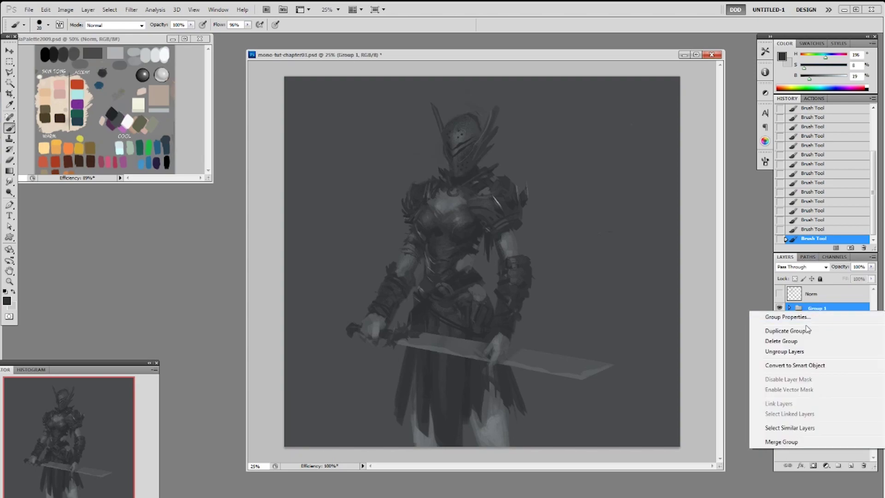
{"action": "left_click", "coordinate": [808, 330]}
{"action": "left_click", "coordinate": [517, 147]}
Merge the six visible figure layers inside the duplicated group into a single layer.
{"action": "left_click", "coordinate": [789, 308]}
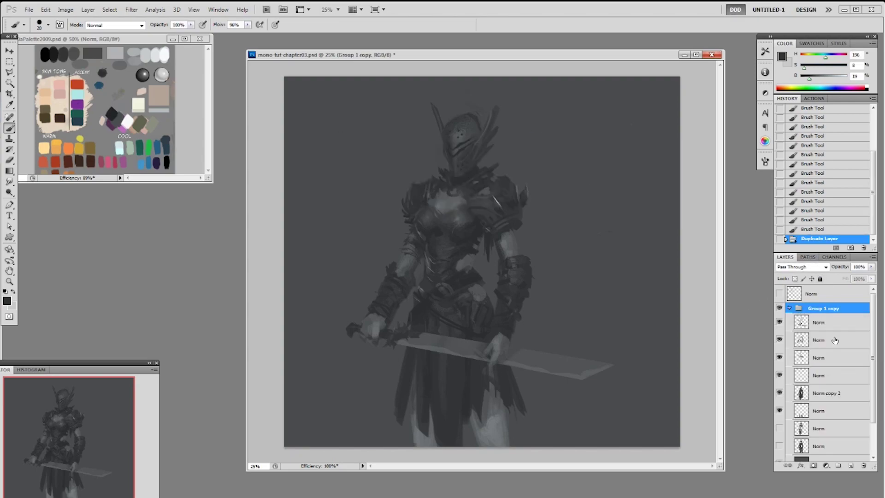
{"action": "left_click", "coordinate": [833, 325]}
{"action": "left_click", "coordinate": [819, 414], "text": "shift"}
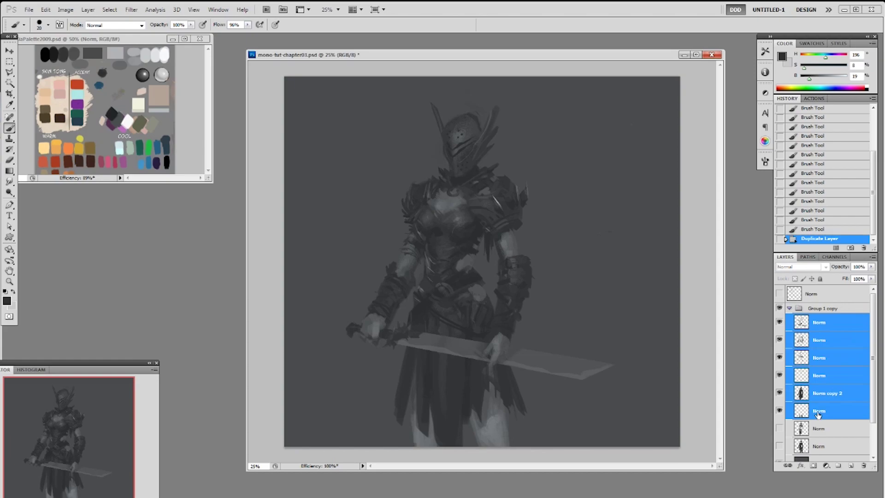
{"action": "key", "text": "ctrl+e"}
Delete the two hidden Norm layers from the duplicated group.
{"action": "left_click", "coordinate": [819, 339]}
{"action": "left_click", "coordinate": [819, 358], "text": "shift"}
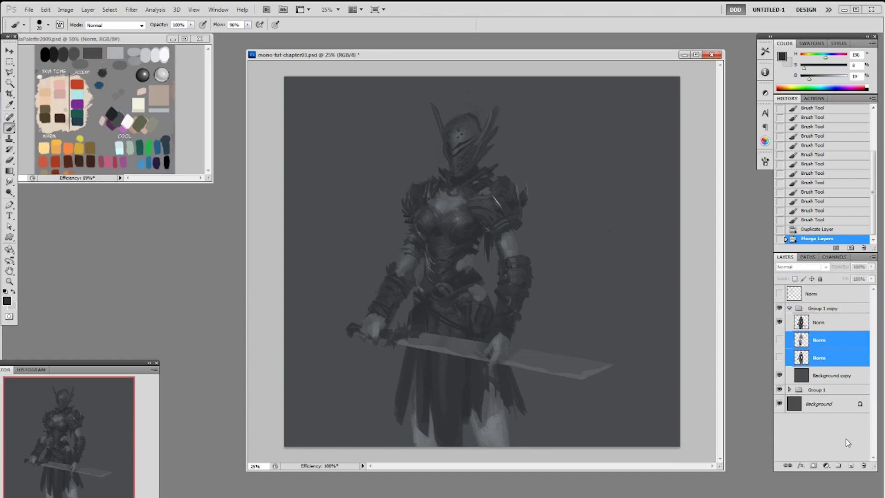
{"action": "left_click", "coordinate": [864, 466]}
{"action": "left_click", "coordinate": [407, 200]}
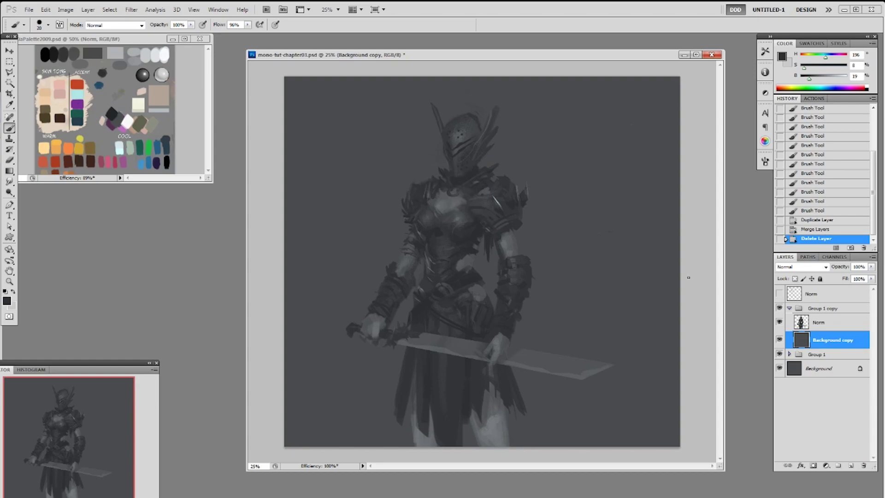
Add an Overlay layer named Olay above Background copy and set a soft 100 px brush to light grey.
{"action": "key", "text": "F3"}
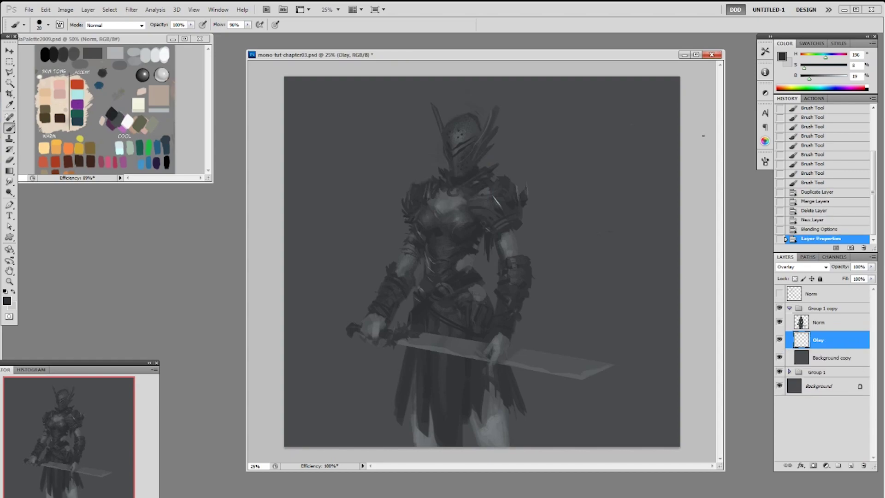
{"action": "left_click", "coordinate": [828, 78]}
{"action": "right_click", "coordinate": [557, 210]}
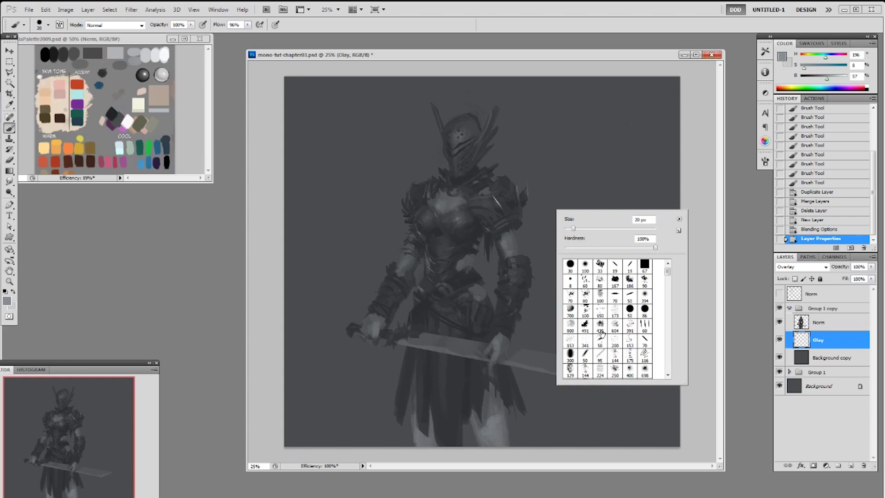
{"action": "left_click", "coordinate": [585, 264]}
{"action": "left_click", "coordinate": [683, 168]}
{"action": "left_click_drag", "start_coordinate": [827, 79], "coordinate": [841, 79]}
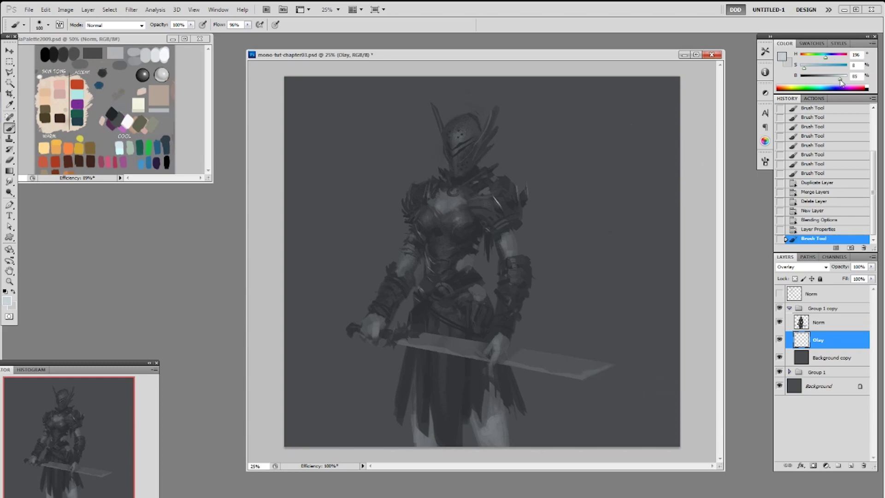
Brighten the background around the head with the soft brush enlarged to 1600 px at 20% opacity.
{"action": "key", "text": "bracketright"}
{"action": "key", "text": "bracketright"}
{"action": "key", "text": "bracketright"}
{"action": "key", "text": "bracketright"}
{"action": "key", "text": "bracketright"}
{"action": "key", "text": "bracketright"}
{"action": "key", "text": "bracketright"}
{"action": "key", "text": "bracketright"}
{"action": "key", "text": "bracketright"}
{"action": "key", "text": "bracketright"}
{"action": "key", "text": "bracketright"}
{"action": "key", "text": "bracketright"}
{"action": "key", "text": "bracketright"}
{"action": "key", "text": "bracketright"}
{"action": "left_click", "coordinate": [479, 106]}
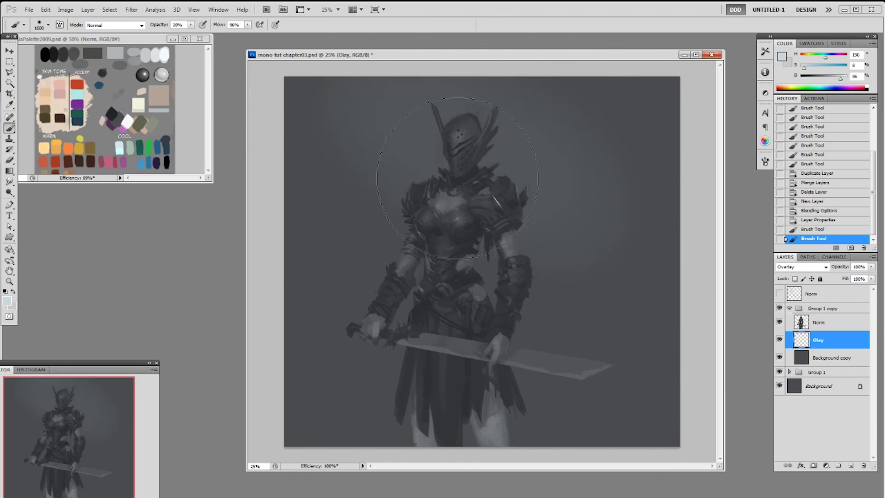
Extend the soft background glow behind the figure, down the right side, along the bottom and across the upper left.
{"action": "mouse_move", "coordinate": [457, 179]}
{"action": "left_mouse_down"}
{"action": "mouse_move", "coordinate": [404, 183]}
{"action": "mouse_move", "coordinate": [542, 249]}
{"action": "mouse_move", "coordinate": [547, 297]}
{"action": "left_mouse_up"}
{"action": "left_click_drag", "start_coordinate": [547, 300], "coordinate": [541, 336]}
{"action": "left_click_drag", "start_coordinate": [545, 307], "coordinate": [537, 328]}
{"action": "mouse_move", "coordinate": [553, 424]}
{"action": "left_mouse_down"}
{"action": "mouse_move", "coordinate": [694, 422]}
{"action": "mouse_move", "coordinate": [425, 436]}
{"action": "left_mouse_up"}
{"action": "left_click_drag", "start_coordinate": [366, 97], "coordinate": [385, 203]}
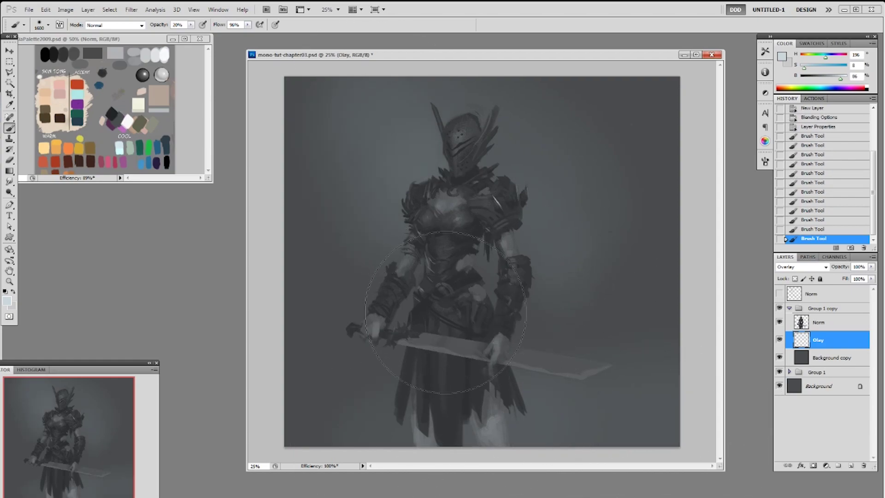
Finish the background glow behind the waist, and add an Overlay layer named Olay above the figure's Norm layer with the figure's pixels selected.
{"action": "mouse_move", "coordinate": [429, 268]}
{"action": "left_mouse_down"}
{"action": "mouse_move", "coordinate": [404, 327]}
{"action": "mouse_move", "coordinate": [408, 300]}
{"action": "left_mouse_up"}
{"action": "left_click", "coordinate": [807, 322]}
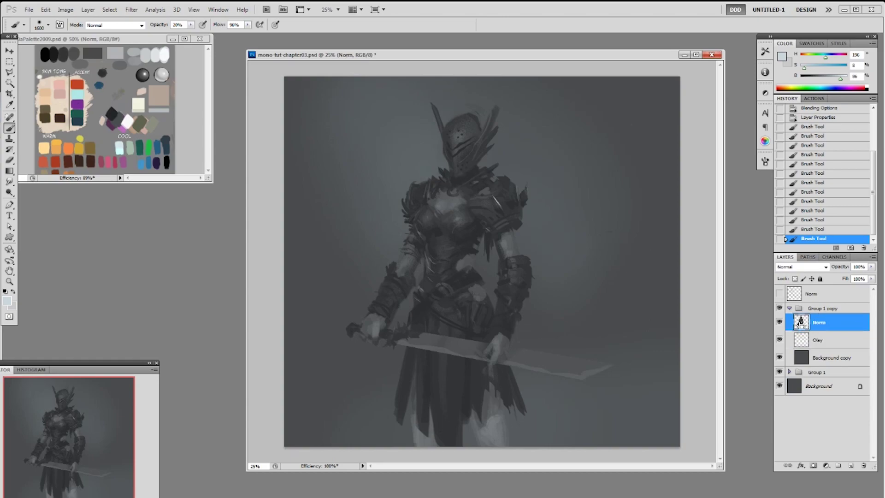
{"action": "left_click", "coordinate": [803, 322], "text": "ctrl"}
{"action": "key", "text": "F3"}
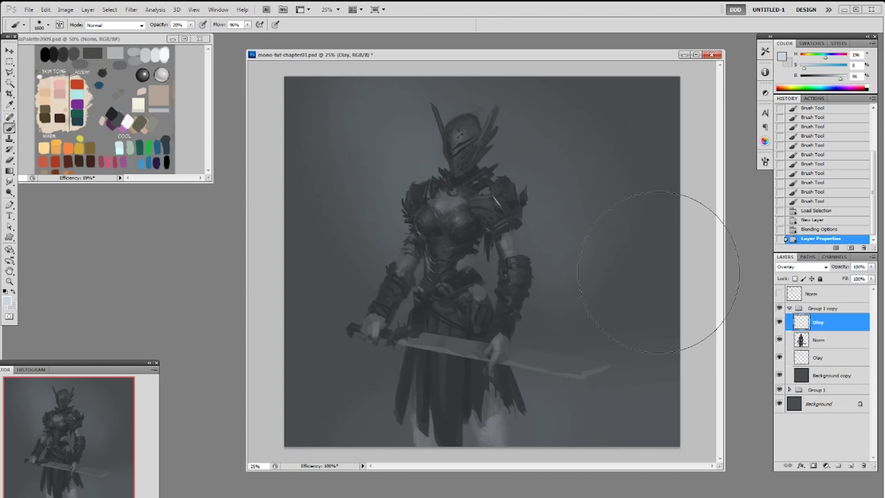
Swap the large soft brush for the angled 19 px tip, enlarge it to 600 px and brush light onto the figure's chest.
{"action": "left_click_drag", "start_coordinate": [471, 149], "coordinate": [446, 213]}
{"action": "key", "text": "ctrl+z"}
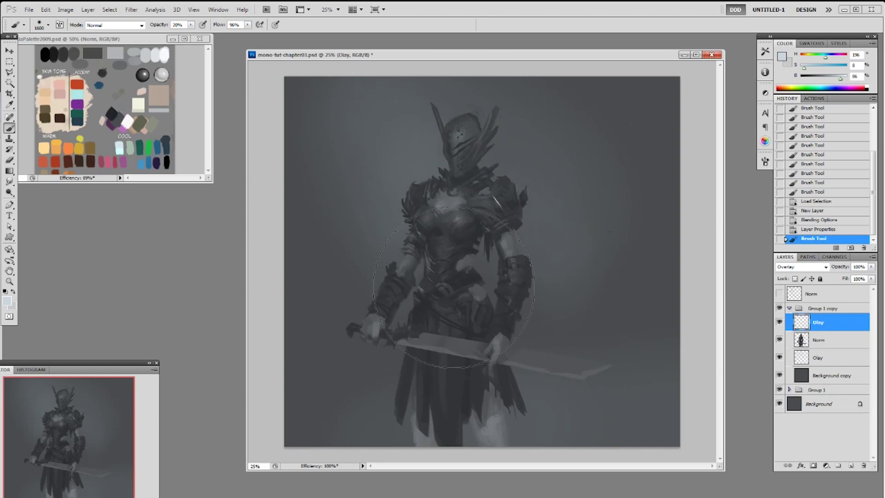
{"action": "right_click", "coordinate": [477, 156]}
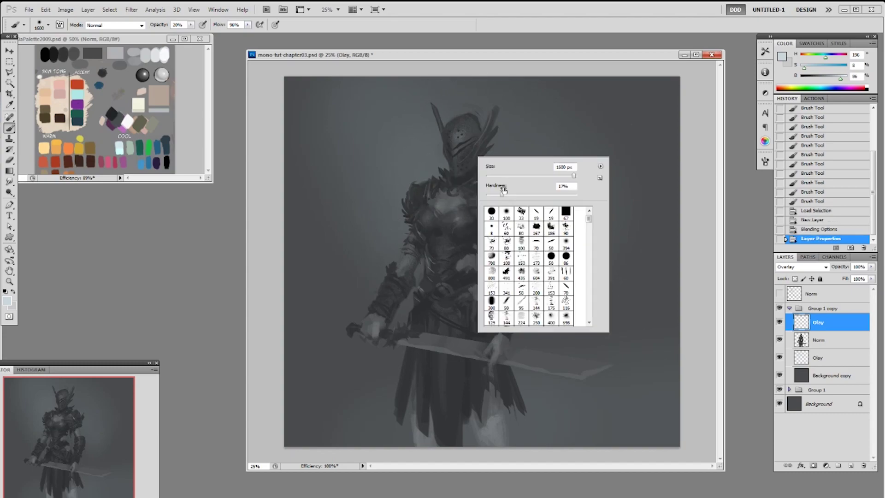
{"action": "left_click", "coordinate": [535, 216]}
{"action": "left_click_drag", "start_coordinate": [471, 186], "coordinate": [482, 183]}
{"action": "key", "text": "bracketright"}
{"action": "key", "text": "bracketright"}
{"action": "key", "text": "bracketright"}
{"action": "key", "text": "bracketright"}
{"action": "key", "text": "bracketright"}
{"action": "key", "text": "bracketright"}
{"action": "key", "text": "bracketright"}
{"action": "key", "text": "bracketright"}
{"action": "key", "text": "bracketright"}
{"action": "key", "text": "bracketright"}
{"action": "key", "text": "bracketright"}
{"action": "key", "text": "bracketright"}
{"action": "key", "text": "bracketright"}
{"action": "key", "text": "bracketright"}
{"action": "key", "text": "bracketright"}
{"action": "key", "text": "bracketright"}
{"action": "key", "text": "bracketright"}
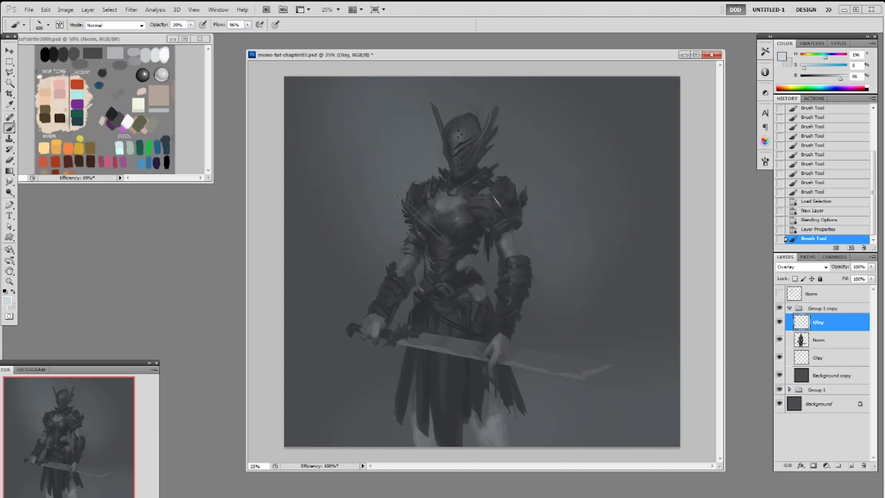
Paint highlights on the upper chest and both arms with a 175 px brush at 30% opacity, raising the colour's brightness to 100%.
{"action": "key", "text": "3"}
{"action": "left_click_drag", "start_coordinate": [840, 79], "coordinate": [848, 80]}
{"action": "key", "text": "bracketleft"}
{"action": "key", "text": "bracketleft"}
{"action": "key", "text": "bracketleft"}
{"action": "key", "text": "bracketleft"}
{"action": "key", "text": "bracketleft"}
{"action": "key", "text": "bracketleft"}
{"action": "left_click_drag", "start_coordinate": [437, 206], "coordinate": [467, 207]}
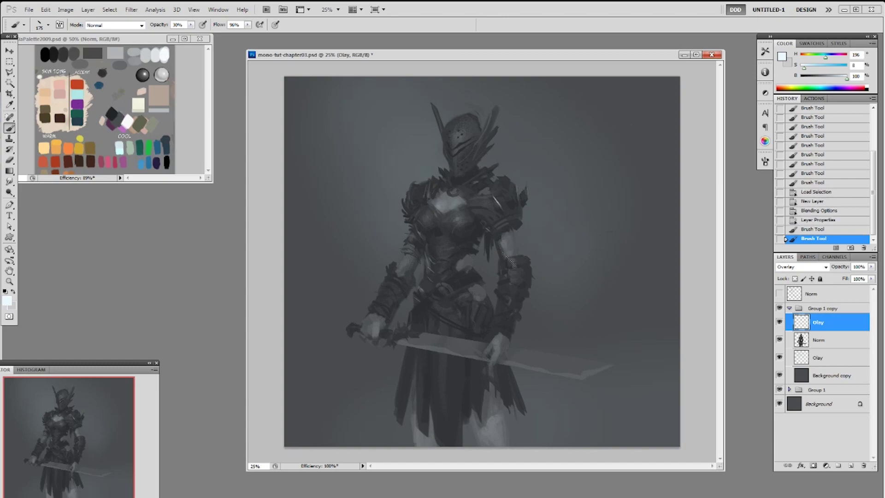
{"action": "left_click_drag", "start_coordinate": [510, 261], "coordinate": [511, 224]}
{"action": "left_click_drag", "start_coordinate": [402, 265], "coordinate": [411, 249]}
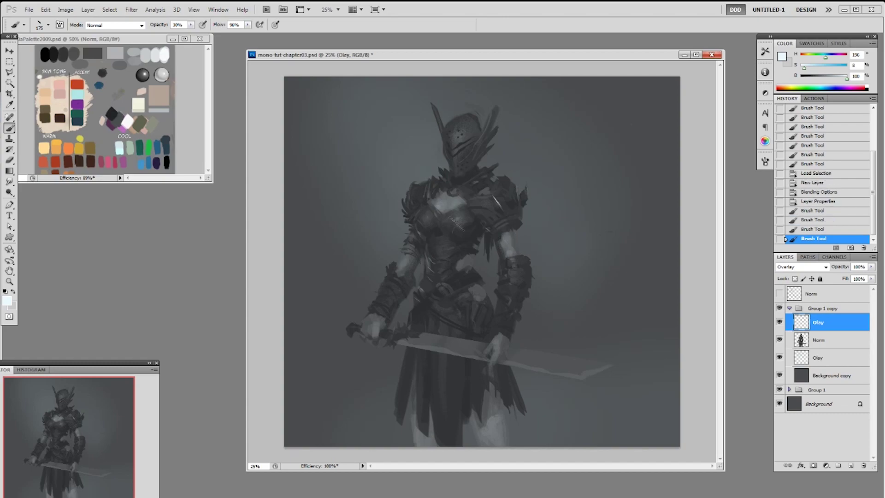
Try light highlight strokes on the helmet and torso armour, undoing the unwanted ones.
{"action": "mouse_move", "coordinate": [462, 132]}
{"action": "left_mouse_down"}
{"action": "mouse_move", "coordinate": [464, 168]}
{"action": "mouse_move", "coordinate": [454, 157]}
{"action": "left_mouse_up"}
{"action": "key", "text": "ctrl+z"}
{"action": "left_click_drag", "start_coordinate": [459, 161], "coordinate": [441, 129]}
{"action": "mouse_move", "coordinate": [475, 201]}
{"action": "left_mouse_down"}
{"action": "mouse_move", "coordinate": [503, 179]}
{"action": "mouse_move", "coordinate": [449, 180]}
{"action": "mouse_move", "coordinate": [450, 244]}
{"action": "mouse_move", "coordinate": [450, 182]}
{"action": "mouse_move", "coordinate": [439, 199]}
{"action": "mouse_move", "coordinate": [446, 195]}
{"action": "mouse_move", "coordinate": [445, 277]}
{"action": "mouse_move", "coordinate": [448, 245]}
{"action": "mouse_move", "coordinate": [436, 293]}
{"action": "mouse_move", "coordinate": [448, 252]}
{"action": "left_mouse_up"}
{"action": "key", "text": "ctrl+z"}
{"action": "key", "text": "ctrl+z"}
{"action": "key", "text": "ctrl+z"}
Undo the last highlight strokes beside the hand on the sword blade and repaint the light there.
{"action": "left_click_drag", "start_coordinate": [505, 325], "coordinate": [501, 311]}
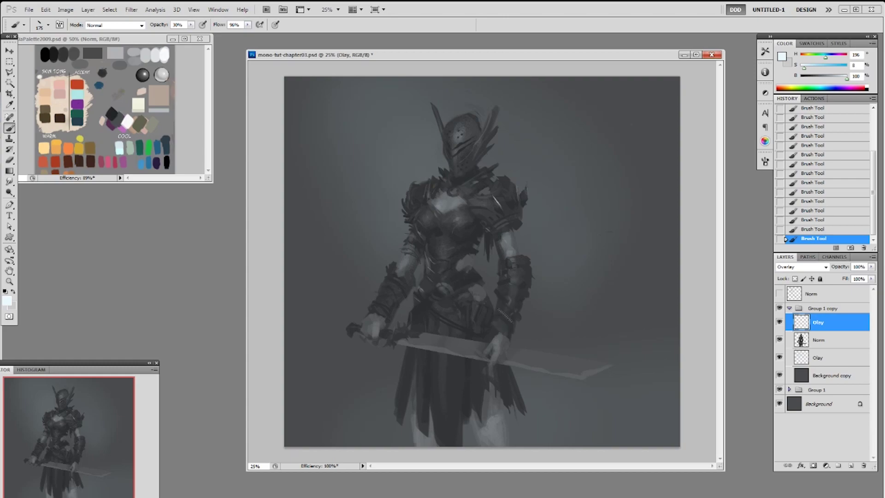
{"action": "key", "text": "ctrl+alt+z"}
{"action": "key", "text": "ctrl+alt+z"}
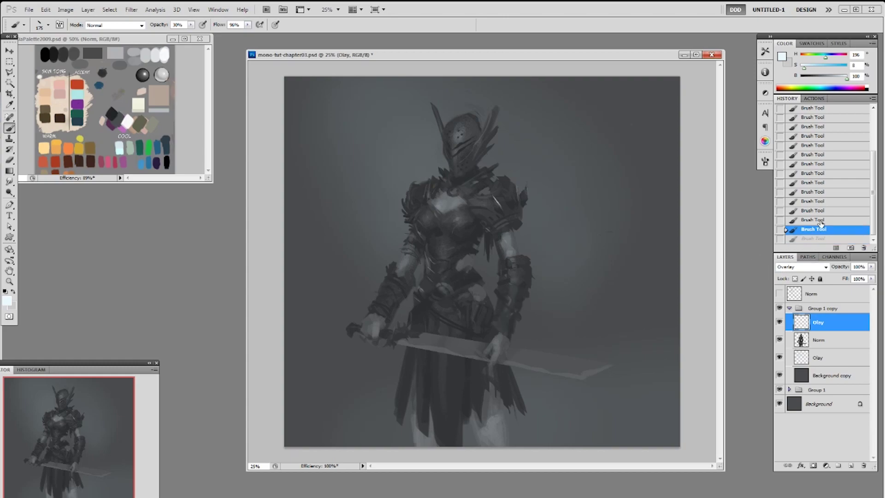
{"action": "left_click_drag", "start_coordinate": [498, 319], "coordinate": [499, 328]}
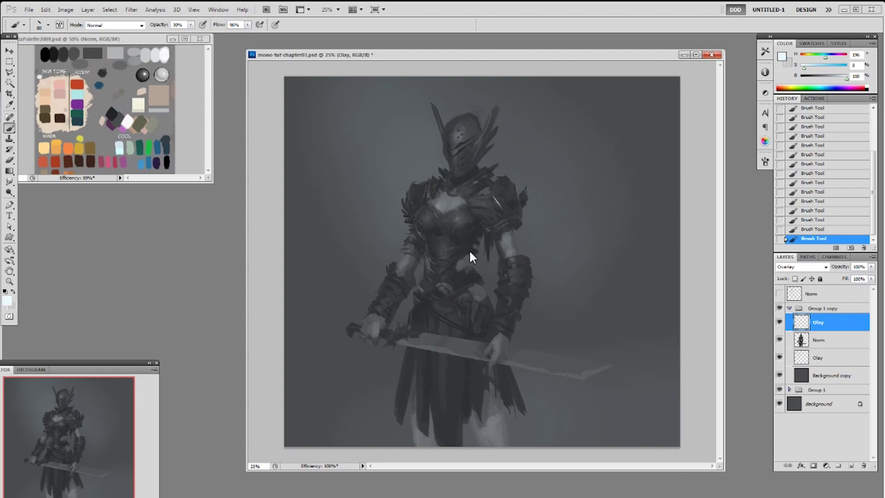
Pick the soft round 100 px brush tip, enlarge it and brighten the outer end of the sword blade.
{"action": "right_click", "coordinate": [557, 371]}
{"action": "left_click", "coordinate": [590, 425]}
{"action": "left_click", "coordinate": [682, 316]}
{"action": "key", "text": "bracketright"}
{"action": "key", "text": "bracketright"}
{"action": "key", "text": "bracketright"}
{"action": "key", "text": "bracketright"}
{"action": "key", "text": "bracketright"}
{"action": "key", "text": "bracketright"}
{"action": "left_click_drag", "start_coordinate": [594, 371], "coordinate": [558, 374]}
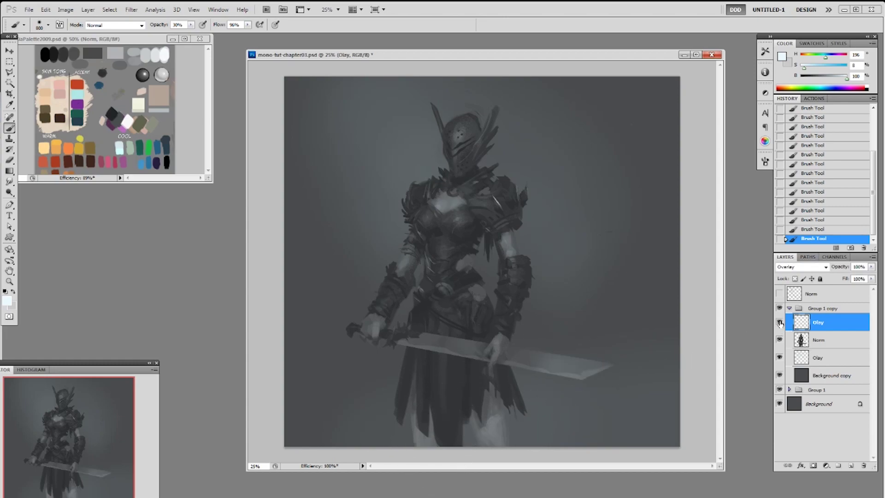
Return to the angled 19 px brush tip, dab a highlight onto the top of the helmet and reduce the brush to 150 px.
{"action": "key", "text": "bracketleft"}
{"action": "right_click", "coordinate": [458, 115]}
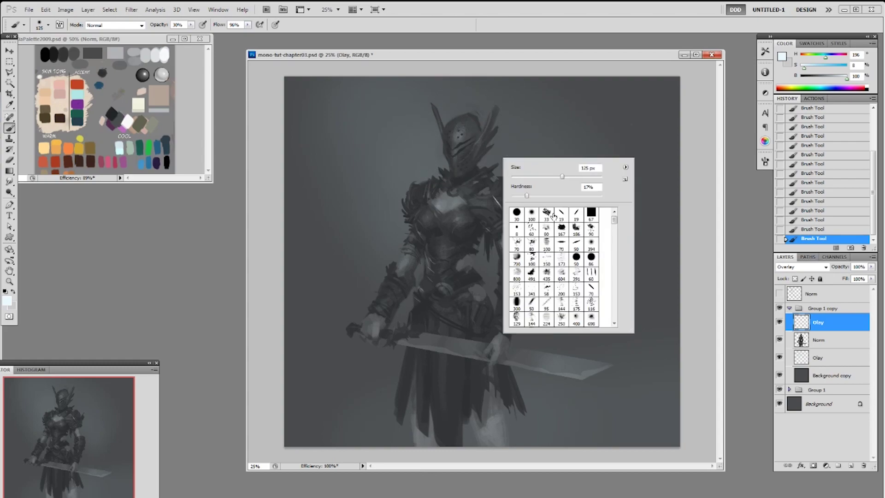
{"action": "left_click", "coordinate": [562, 214]}
{"action": "left_click", "coordinate": [469, 111]}
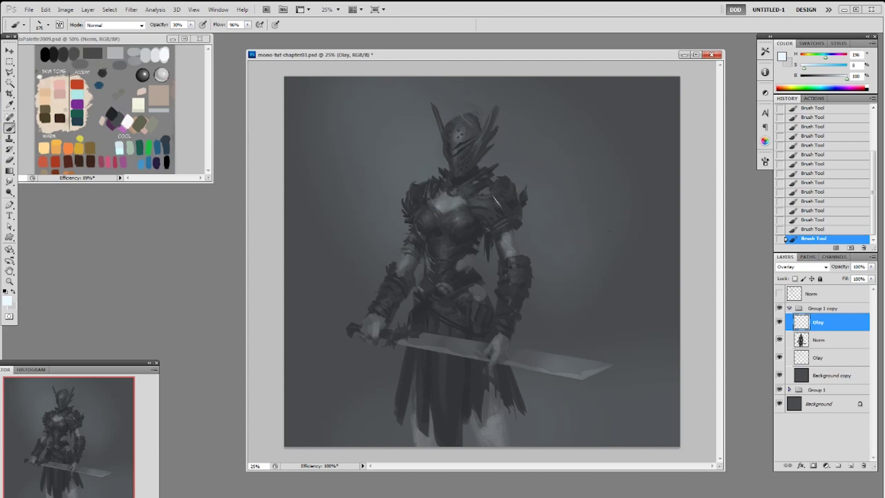
{"action": "key", "text": "bracketleft"}
{"action": "key", "text": "bracketleft"}
Compare the highlights with earlier history states and with the overlay layer hidden and shown.
{"action": "left_click", "coordinate": [835, 219]}
{"action": "left_click", "coordinate": [837, 201]}
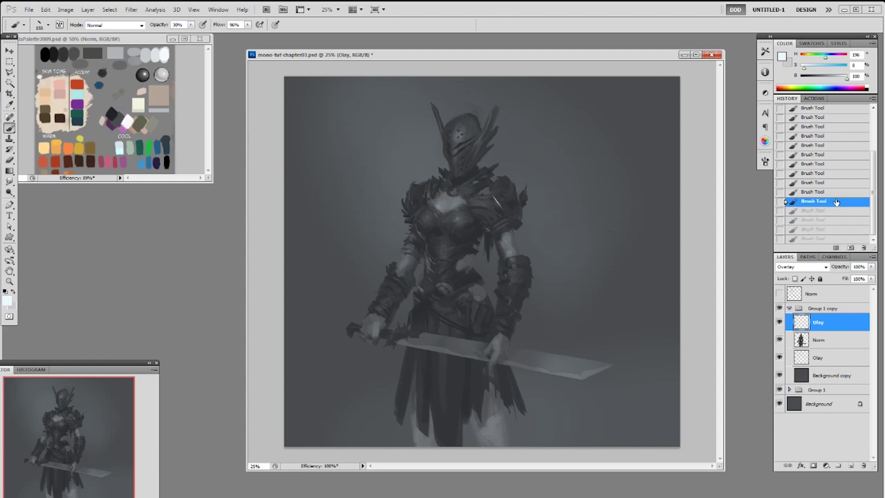
{"action": "key", "text": "ctrl+z"}
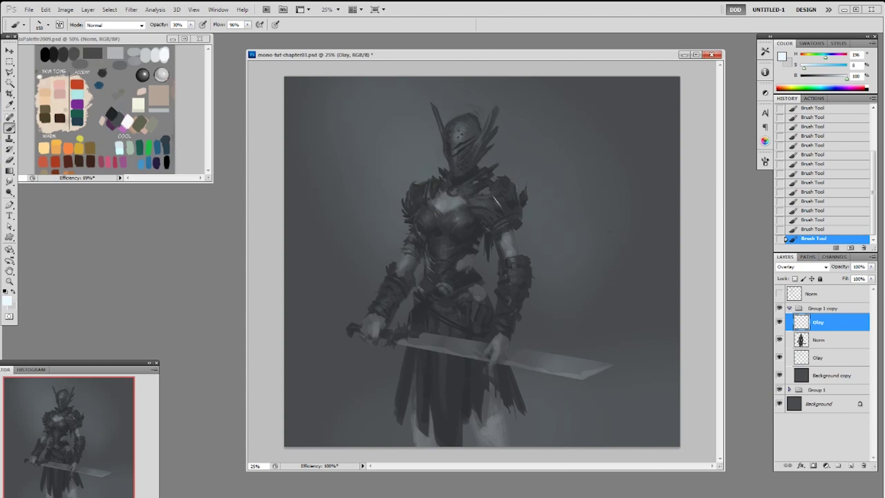
{"action": "left_click", "coordinate": [779, 322]}
{"action": "left_click", "coordinate": [779, 322]}
{"action": "left_click", "coordinate": [779, 328]}
{"action": "left_click", "coordinate": [780, 329]}
Merge the overlay highlight layer down into the Norm layer and add a Levels adjustment layer masked to the figure.
{"action": "key", "text": "ctrl+e"}
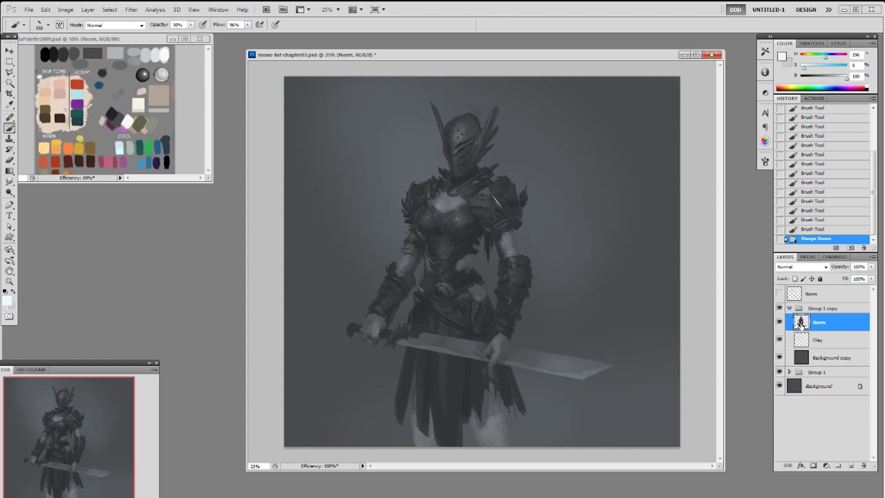
{"action": "left_click", "coordinate": [87, 9]}
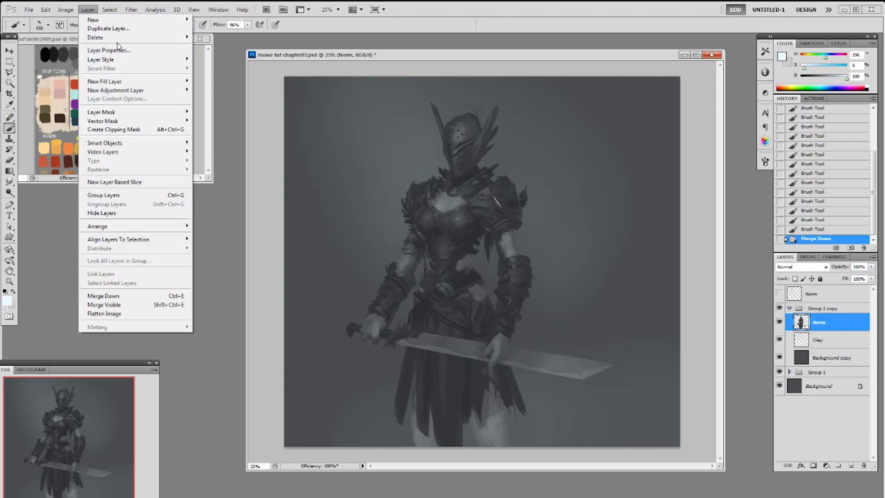
{"action": "mouse_move", "coordinate": [124, 90]}
{"action": "left_click", "coordinate": [65, 99]}
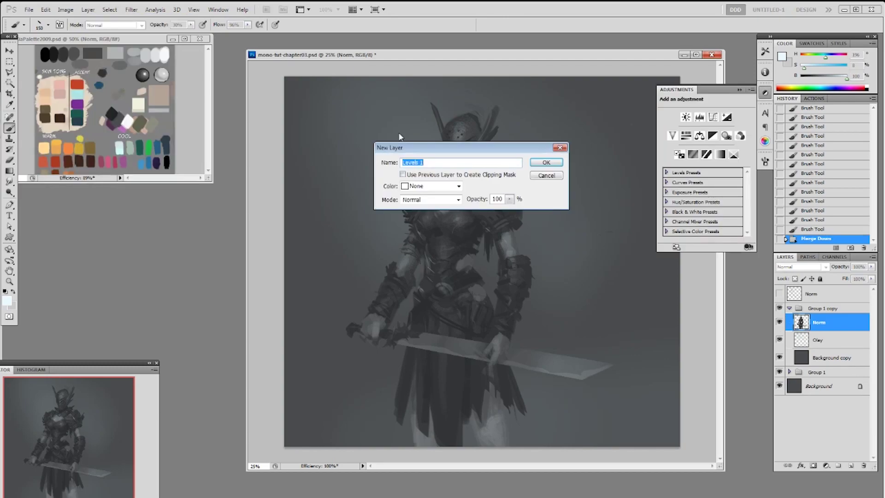
{"action": "left_click", "coordinate": [547, 163]}
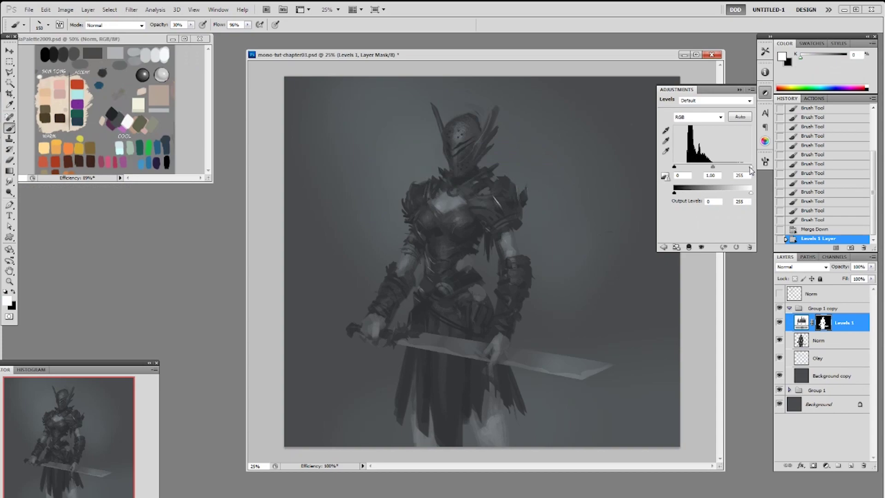
Set the Levels inputs to black 8, midtone 1.05 and white 229, and collapse the adjustment settings.
{"action": "left_click_drag", "start_coordinate": [751, 167], "coordinate": [749, 167]}
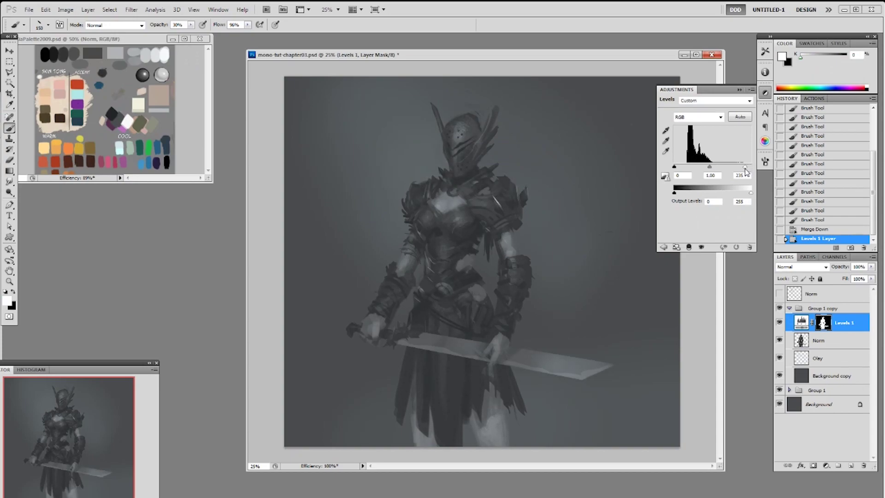
{"action": "left_click_drag", "start_coordinate": [747, 173], "coordinate": [712, 171]}
{"action": "left_click_drag", "start_coordinate": [675, 167], "coordinate": [678, 171]}
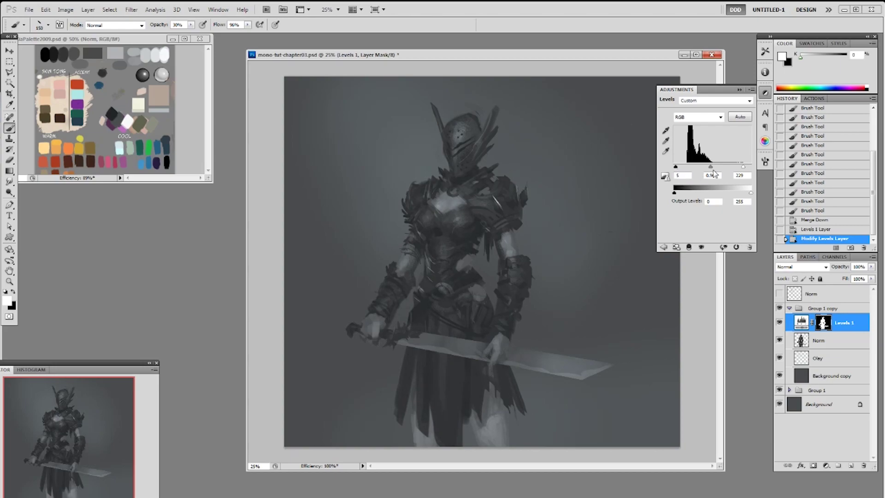
{"action": "left_click_drag", "start_coordinate": [711, 168], "coordinate": [709, 168]}
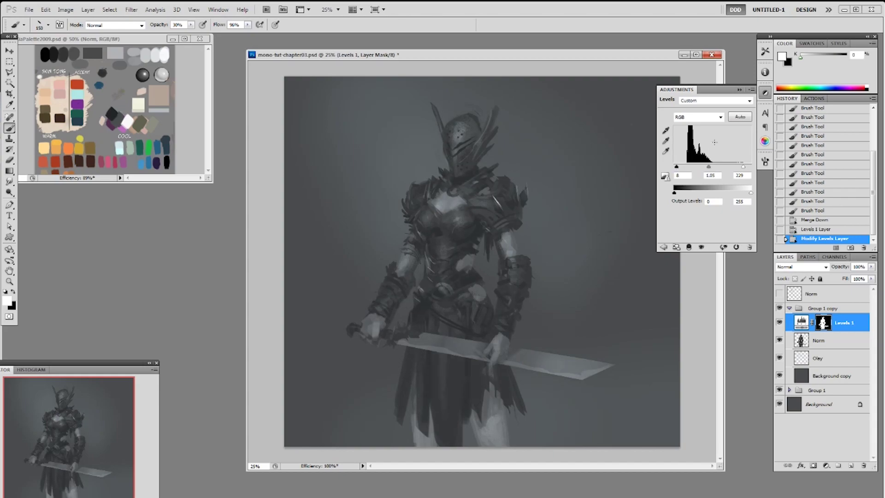
{"action": "left_click", "coordinate": [741, 90]}
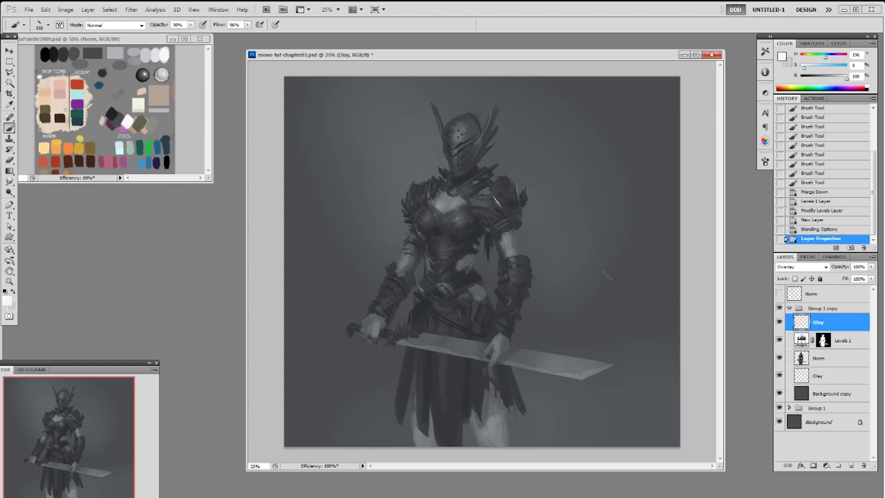
Fill the new Overlay-mode Olay layer with the purple sampled from the palette and set the layer's opacity to 26%.
{"action": "left_click", "coordinate": [123, 159], "text": "alt"}
{"action": "key", "text": "alt+BackSpace"}
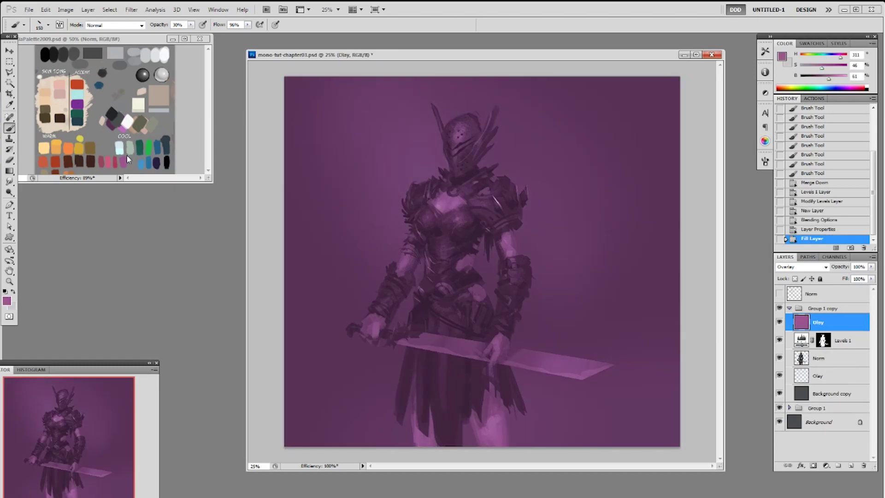
{"action": "left_click", "coordinate": [871, 267]}
{"action": "left_click_drag", "start_coordinate": [873, 276], "coordinate": [834, 276]}
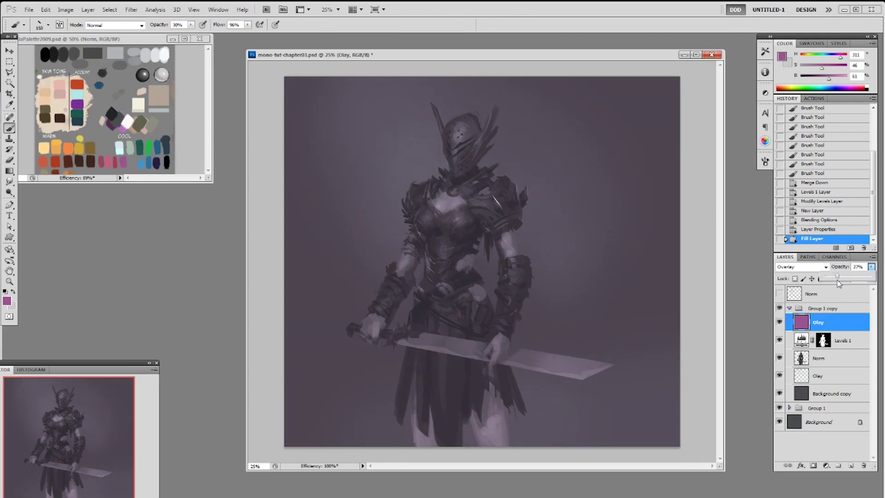
{"action": "left_click_drag", "start_coordinate": [837, 281], "coordinate": [839, 282]}
Set up the eraser with a round tip at 70% opacity and load the Norm layer's figure outline as a selection.
{"action": "key", "text": "e"}
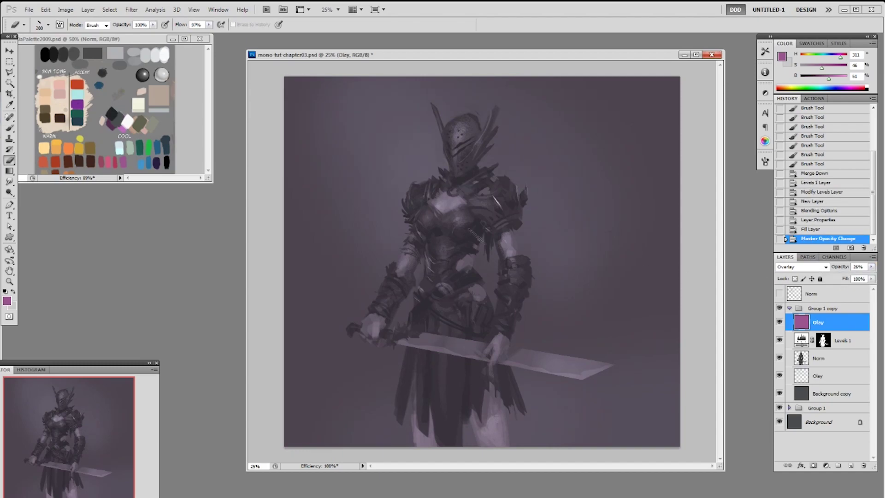
{"action": "right_click", "coordinate": [493, 228]}
{"action": "left_click", "coordinate": [530, 292]}
{"action": "left_click", "coordinate": [577, 194]}
{"action": "key", "text": "7"}
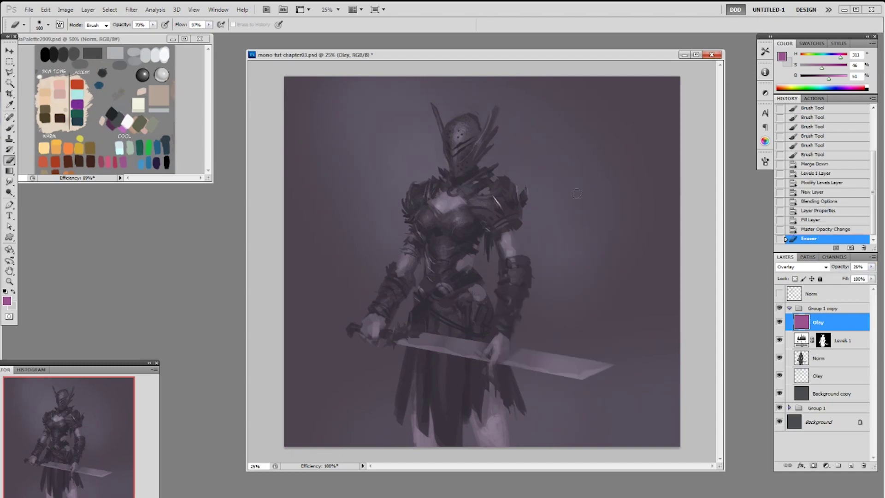
{"action": "left_click", "coordinate": [802, 358], "text": "ctrl"}
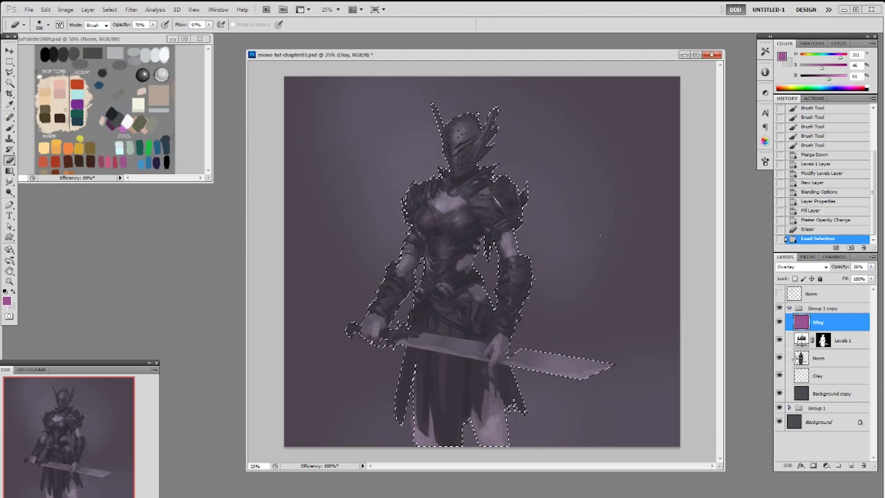
{"action": "key", "text": "b"}
{"action": "key", "text": "e"}
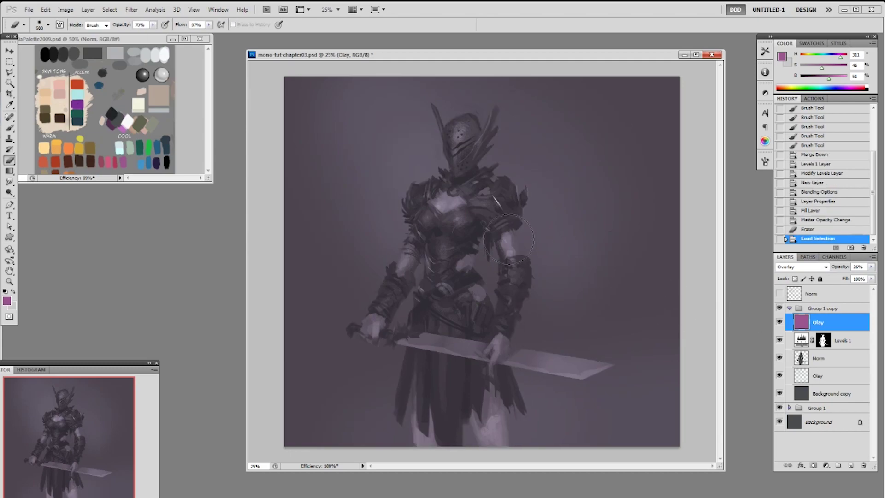
Try erasing the purple tint from the exposed skin on the figure's arms, hands, chest and legs.
{"action": "left_click_drag", "start_coordinate": [508, 238], "coordinate": [513, 259]}
{"action": "left_click_drag", "start_coordinate": [506, 340], "coordinate": [498, 347]}
{"action": "left_click_drag", "start_coordinate": [497, 343], "coordinate": [490, 360]}
{"action": "left_click_drag", "start_coordinate": [461, 200], "coordinate": [438, 210]}
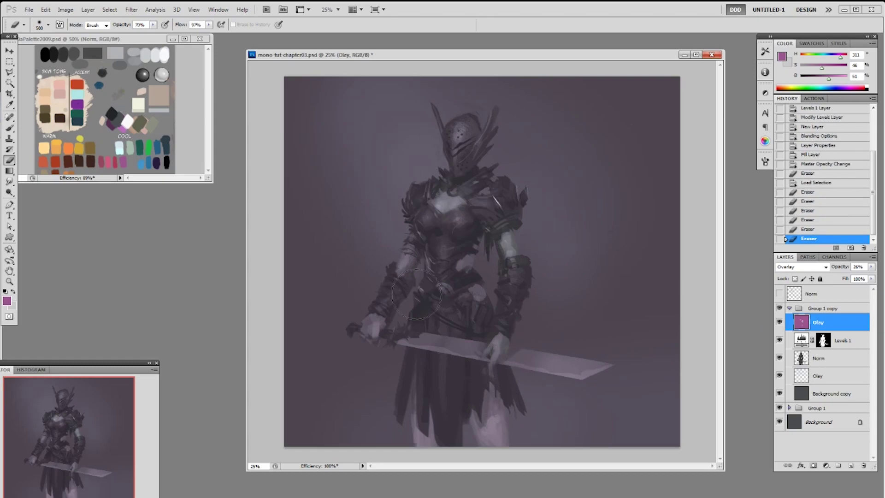
{"action": "left_click_drag", "start_coordinate": [413, 268], "coordinate": [408, 277]}
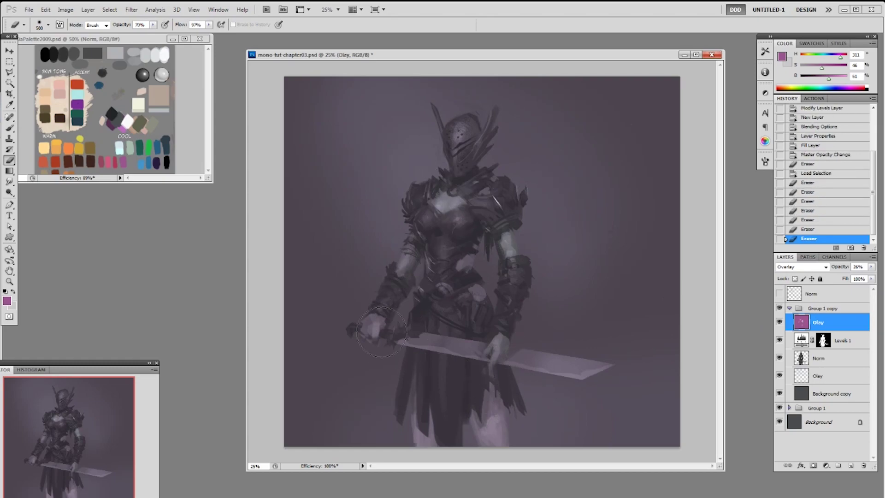
{"action": "left_click_drag", "start_coordinate": [373, 327], "coordinate": [377, 333]}
{"action": "mouse_move", "coordinate": [481, 405]}
{"action": "left_mouse_down"}
{"action": "mouse_move", "coordinate": [493, 460]}
{"action": "mouse_move", "coordinate": [493, 449]}
{"action": "left_mouse_up"}
{"action": "left_click_drag", "start_coordinate": [492, 429], "coordinate": [484, 396]}
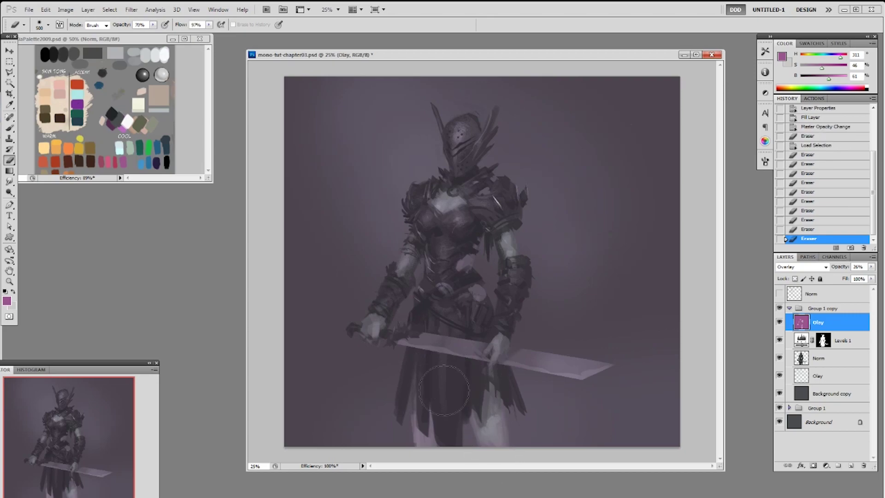
{"action": "left_click_drag", "start_coordinate": [425, 404], "coordinate": [421, 455]}
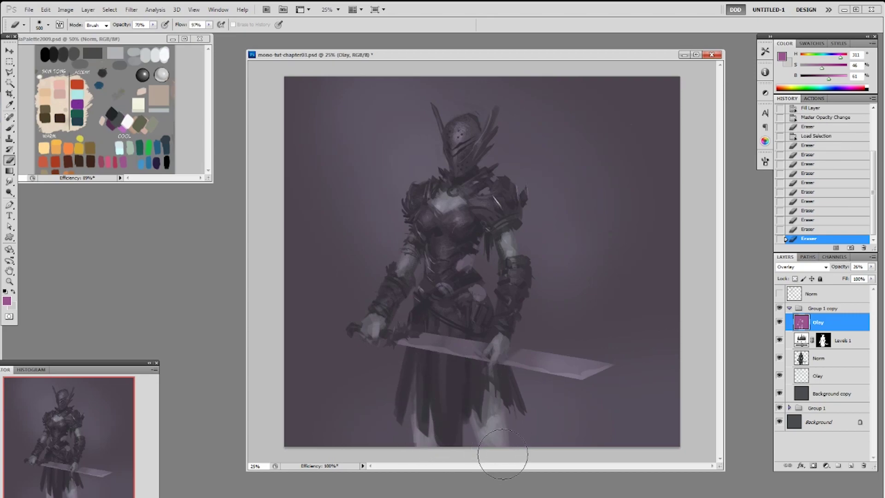
{"action": "left_click", "coordinate": [817, 136]}
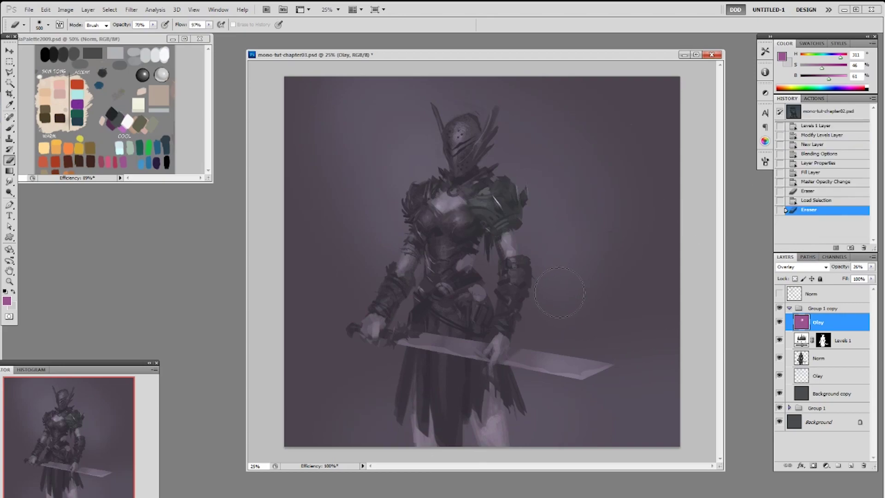
Clear the selection and erase the purple tint across the lower part of the picture with an 800 px eraser at 30% opacity.
{"action": "key", "text": "bracketright"}
{"action": "key", "text": "bracketright"}
{"action": "key", "text": "bracketright"}
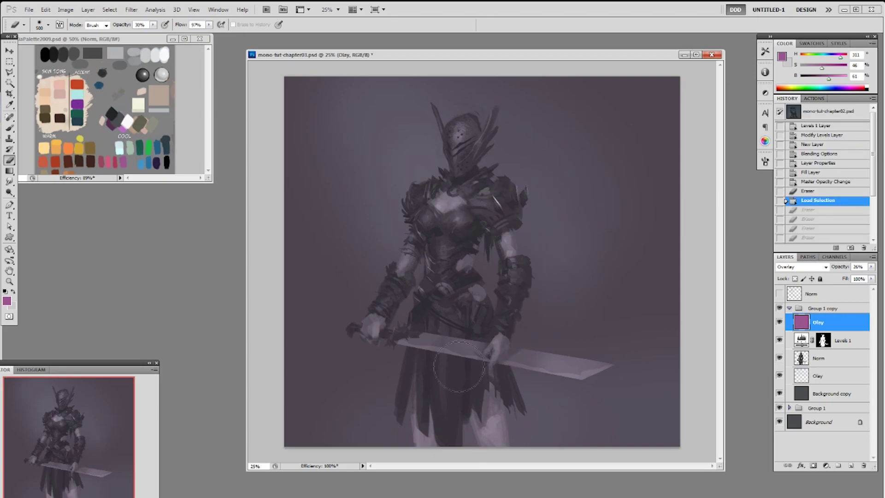
{"action": "key", "text": "3"}
{"action": "key", "text": "ctrl+d"}
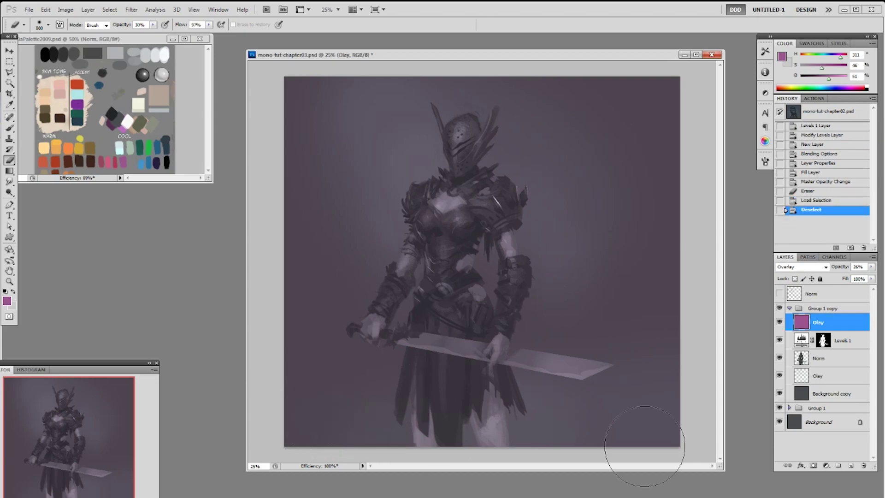
{"action": "left_click_drag", "start_coordinate": [408, 323], "coordinate": [466, 314]}
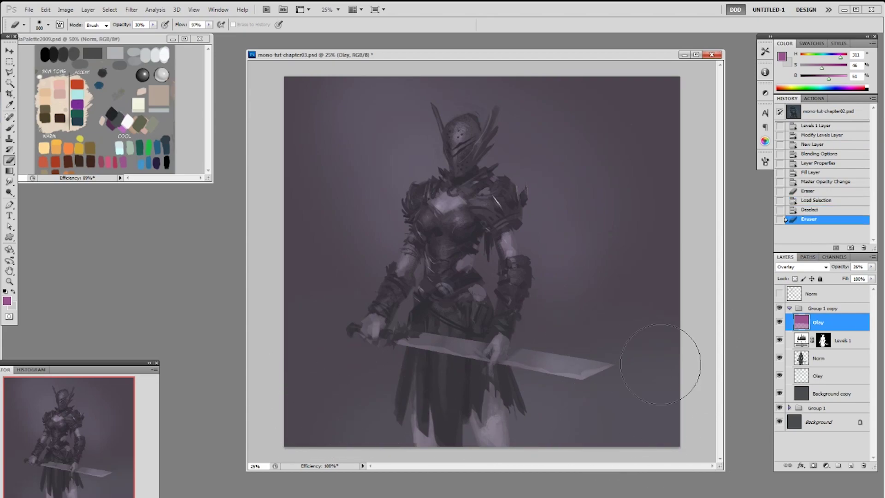
Erase the purple tint softly down the middle of the figure, from the torso to the skirt and legs.
{"action": "mouse_move", "coordinate": [474, 279]}
{"action": "left_mouse_down"}
{"action": "mouse_move", "coordinate": [459, 247]}
{"action": "mouse_move", "coordinate": [471, 309]}
{"action": "left_mouse_up"}
{"action": "left_click_drag", "start_coordinate": [468, 366], "coordinate": [463, 396]}
{"action": "left_click_drag", "start_coordinate": [454, 415], "coordinate": [446, 464]}
{"action": "left_click_drag", "start_coordinate": [454, 360], "coordinate": [457, 309]}
{"action": "mouse_move", "coordinate": [454, 286]}
{"action": "left_mouse_down"}
{"action": "mouse_move", "coordinate": [452, 244]}
{"action": "mouse_move", "coordinate": [480, 272]}
{"action": "left_mouse_up"}
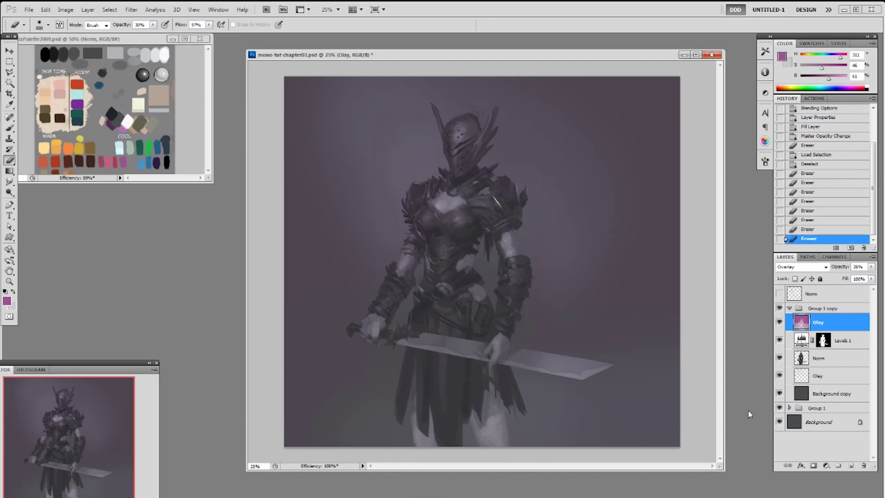
Compare the painting with and without the purple Olay layer, raise its opacity to 33%, and erase more tint from the torso.
{"action": "left_click", "coordinate": [779, 322]}
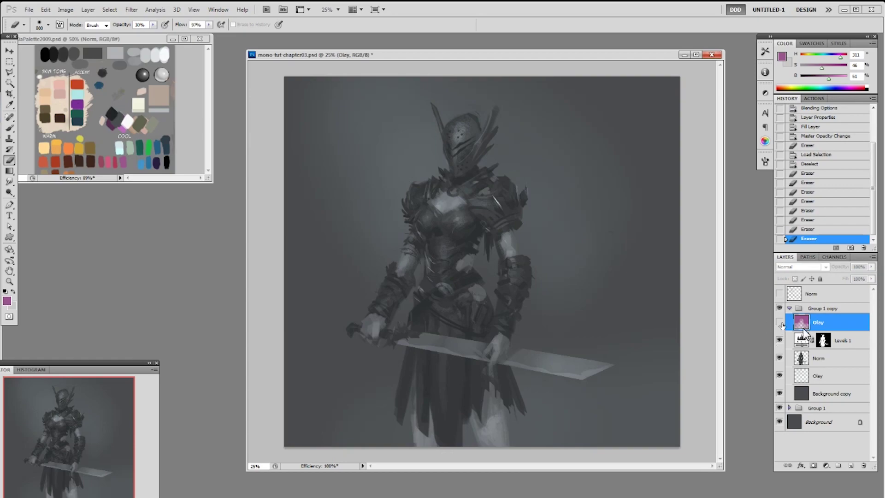
{"action": "left_click", "coordinate": [779, 323]}
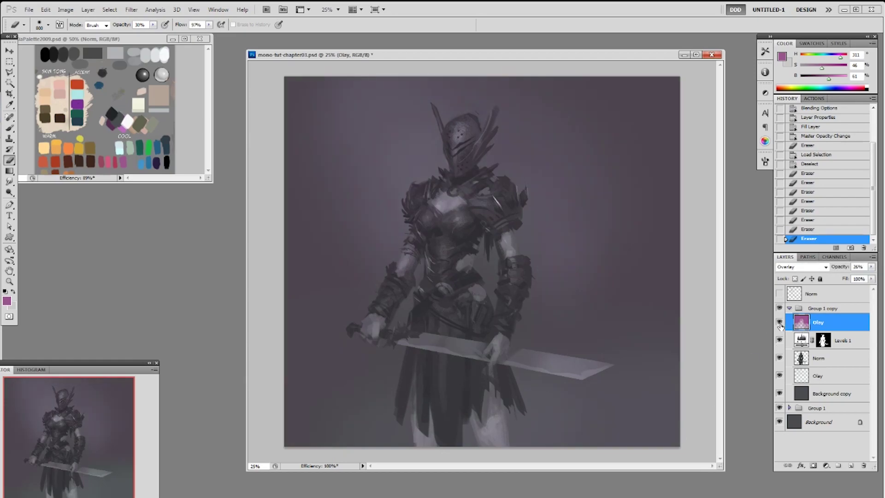
{"action": "left_click", "coordinate": [871, 267]}
{"action": "left_click_drag", "start_coordinate": [838, 279], "coordinate": [842, 279]}
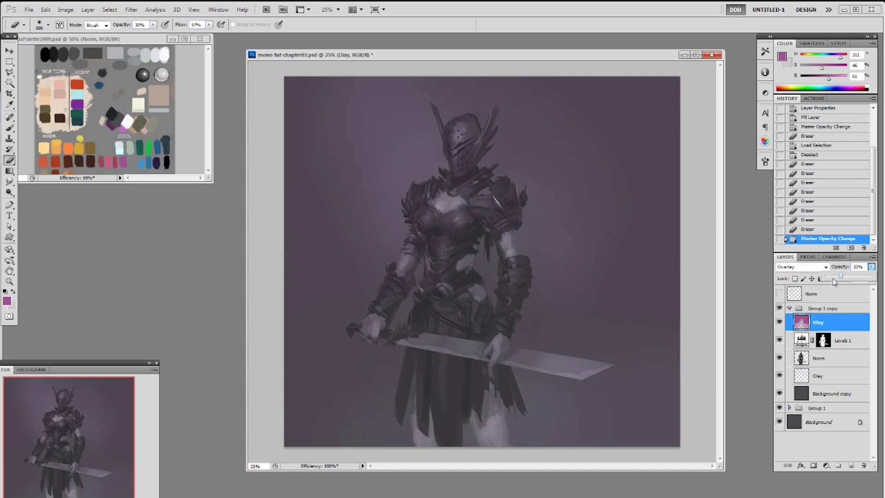
{"action": "left_click", "coordinate": [463, 212]}
{"action": "left_click_drag", "start_coordinate": [468, 246], "coordinate": [472, 284]}
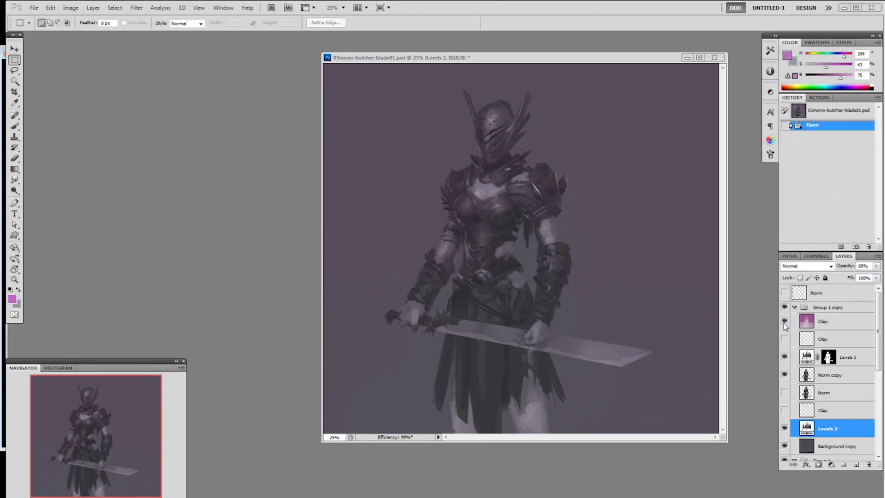
In 03mono-butcher-blade01.psd, hide the Levels 2 adjustment and show the lower Olay layer above it, comparing the background lighting.
{"action": "left_click", "coordinate": [785, 322]}
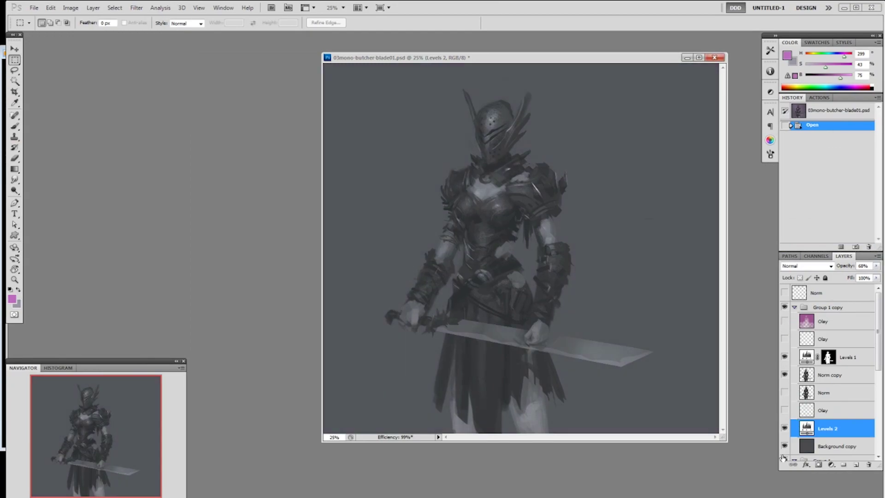
{"action": "left_click", "coordinate": [785, 428]}
{"action": "left_click", "coordinate": [785, 322]}
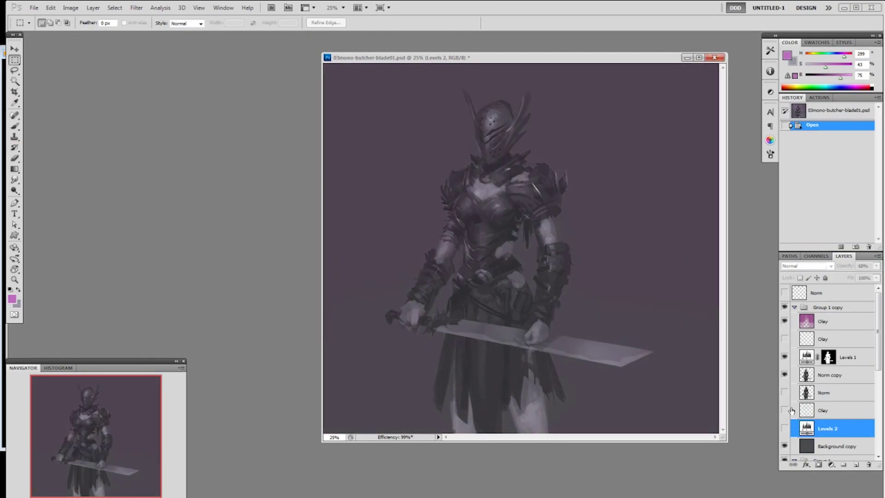
{"action": "left_click", "coordinate": [784, 410]}
{"action": "left_click", "coordinate": [784, 410]}
{"action": "left_click", "coordinate": [785, 411]}
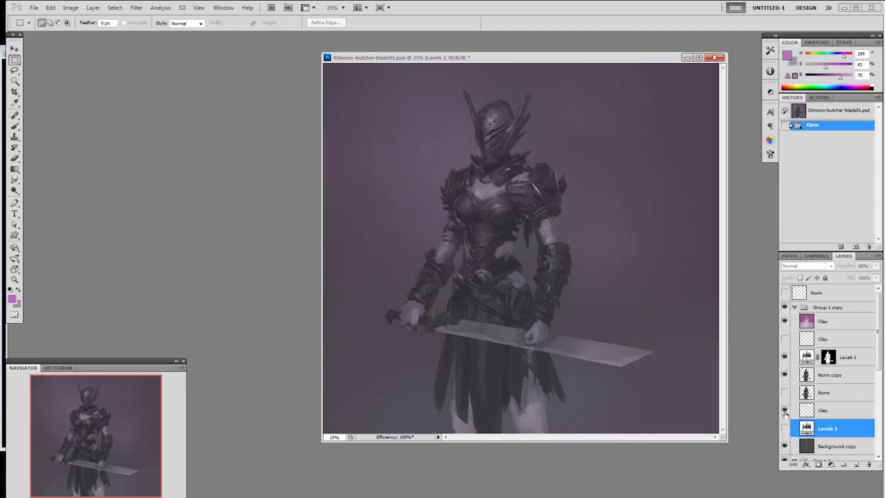
{"action": "left_click", "coordinate": [784, 412]}
{"action": "left_click", "coordinate": [785, 412]}
Compare the painting with the Levels 1 adjustment and the purple Olay layer each switched off and on.
{"action": "left_click", "coordinate": [784, 358]}
{"action": "left_click", "coordinate": [784, 359]}
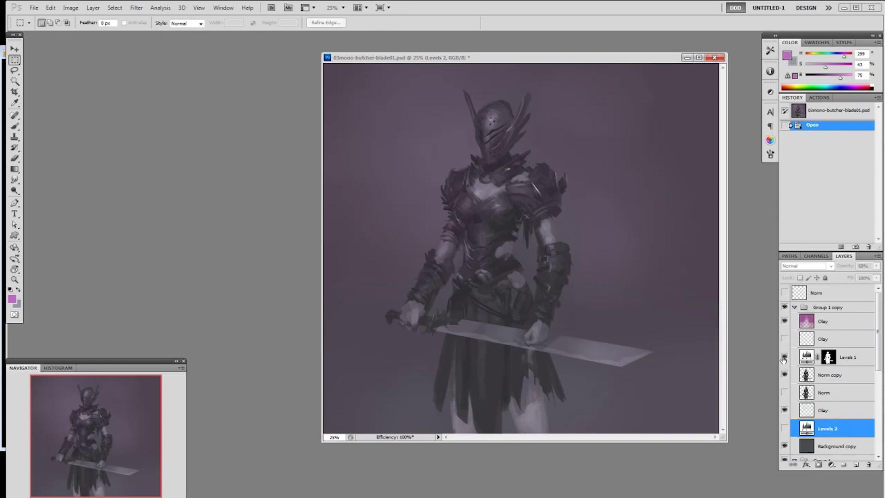
{"action": "left_click", "coordinate": [785, 321]}
{"action": "left_click", "coordinate": [785, 321]}
{"action": "left_click", "coordinate": [818, 322]}
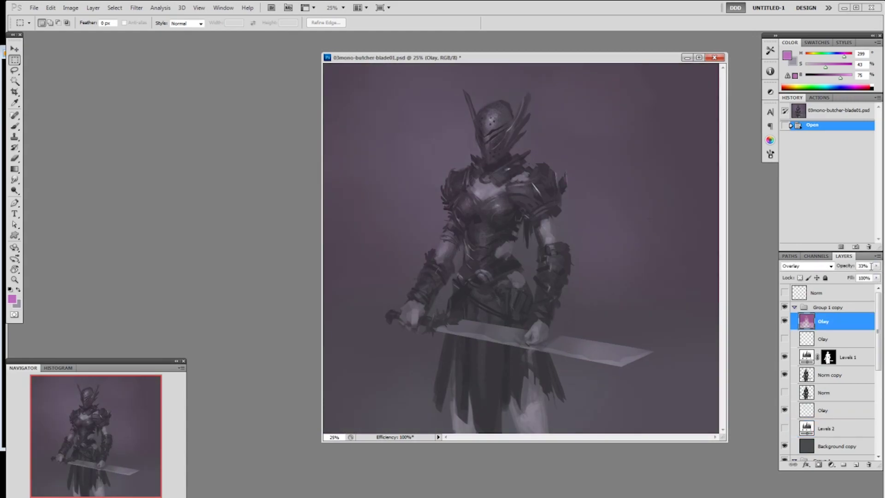
Show and select the skin-tint Olay layer beneath the purple one, checking it against the Norm copy outline selection before clearing that selection.
{"action": "left_click", "coordinate": [805, 377], "text": "ctrl"}
{"action": "left_click", "coordinate": [785, 339]}
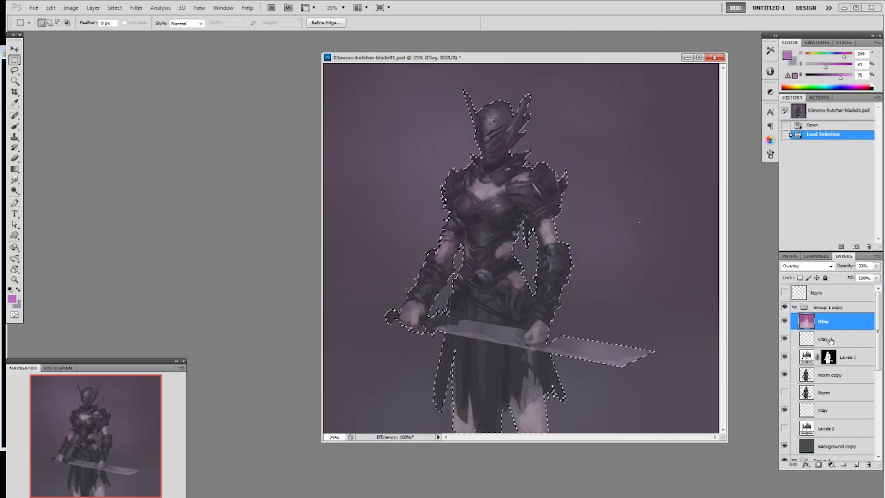
{"action": "left_click", "coordinate": [825, 340]}
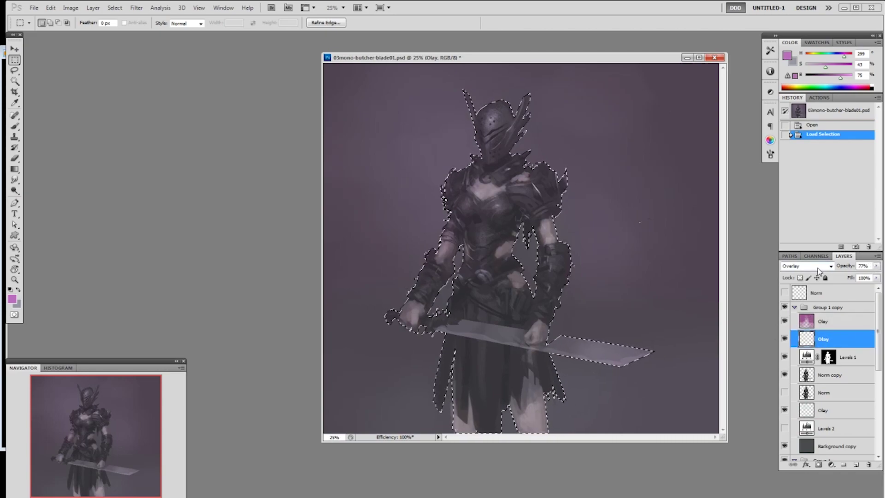
{"action": "key", "text": "ctrl+d"}
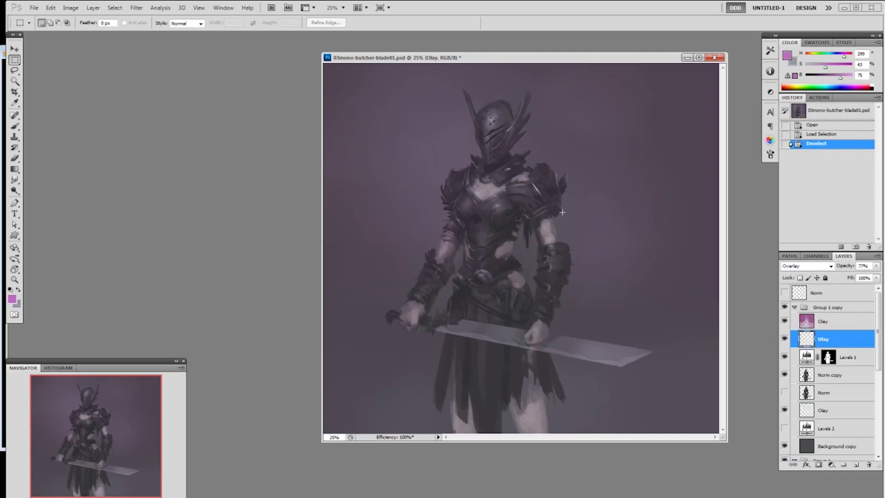
Choose the Brush tool and mix a peach skin tone of H 18, S 30, B 83 as the foreground colour.
{"action": "key", "text": "b"}
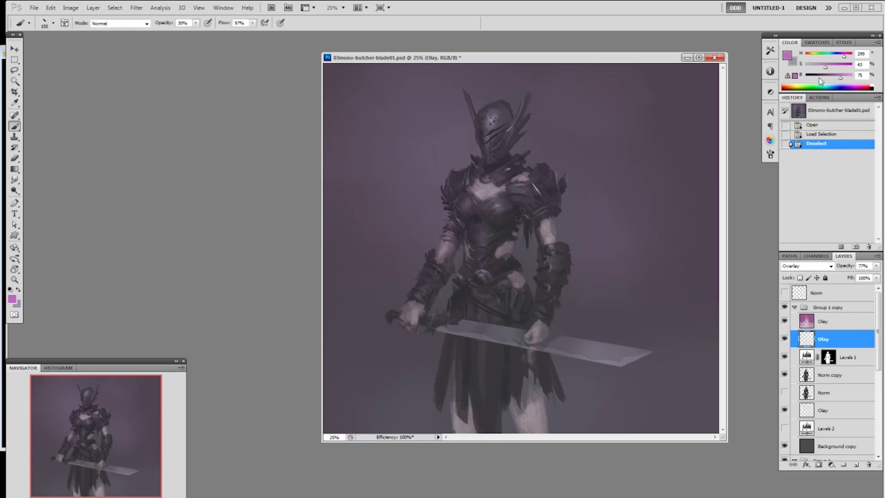
{"action": "left_click", "coordinate": [810, 56]}
{"action": "mouse_move", "coordinate": [809, 57]}
{"action": "left_mouse_down"}
{"action": "mouse_move", "coordinate": [845, 77]}
{"action": "mouse_move", "coordinate": [819, 67]}
{"action": "left_mouse_up"}
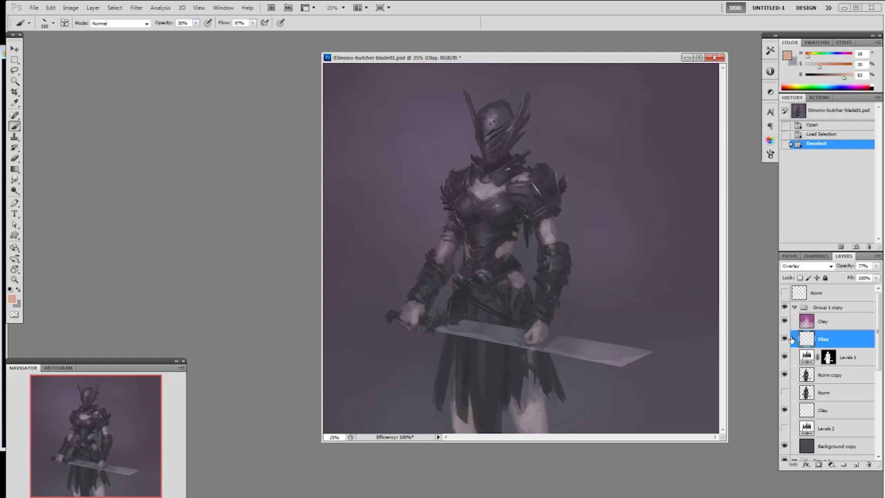
Set the skin-tint Olay layer's opacity to 78% and compare the figure's skin with and without it.
{"action": "mouse_move", "coordinate": [877, 266]}
{"action": "left_mouse_down"}
{"action": "mouse_move", "coordinate": [881, 277]}
{"action": "mouse_move", "coordinate": [870, 279]}
{"action": "left_mouse_up"}
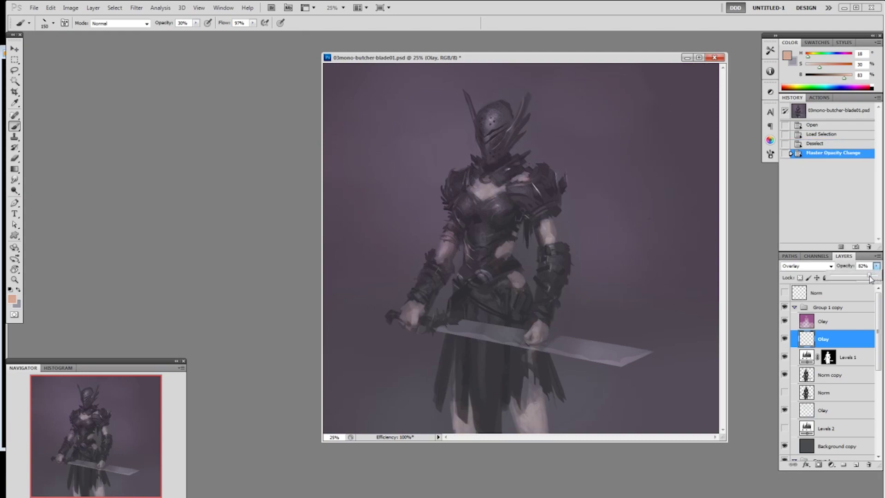
{"action": "left_click", "coordinate": [784, 340]}
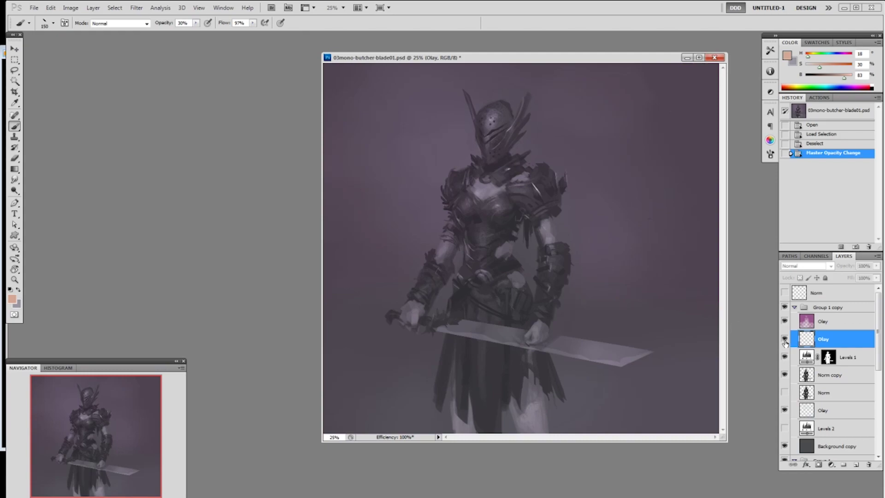
{"action": "left_click", "coordinate": [784, 340]}
Show the Levels 2 adjustment along with the skin-tint layer, compare its effect, and set the adjustment's opacity to 70%.
{"action": "left_click", "coordinate": [785, 428]}
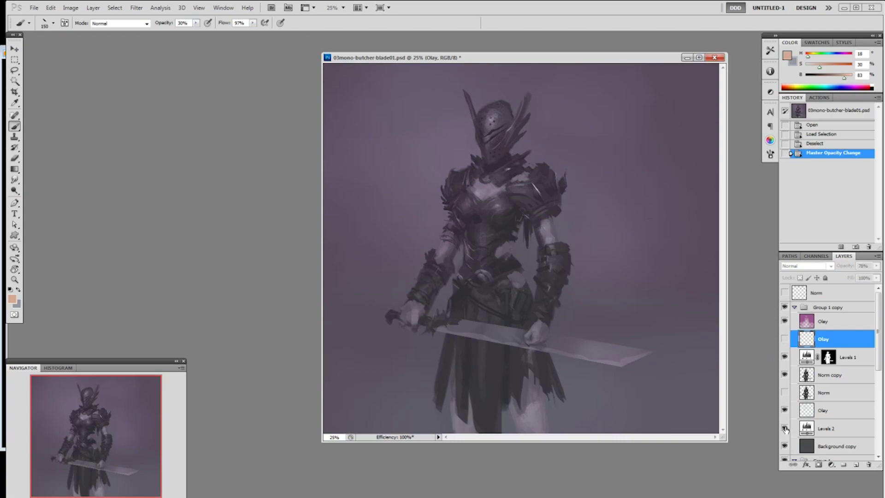
{"action": "left_click", "coordinate": [785, 340]}
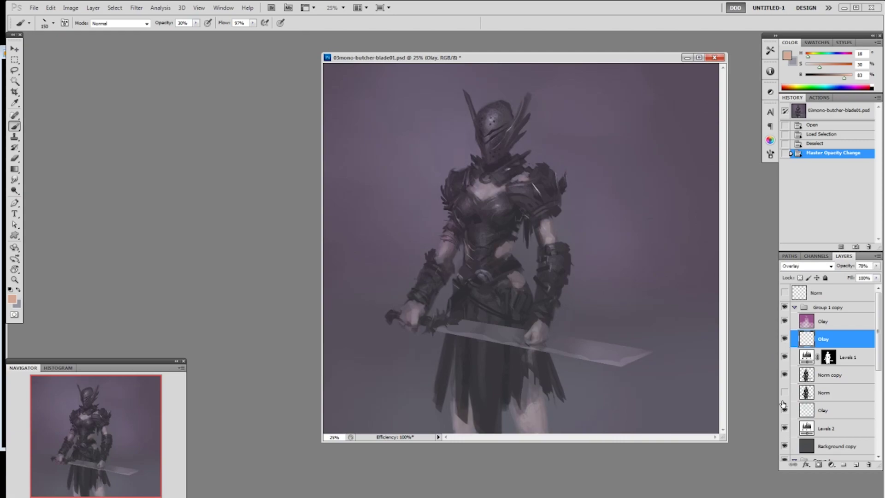
{"action": "left_click", "coordinate": [784, 429]}
{"action": "left_click", "coordinate": [785, 428]}
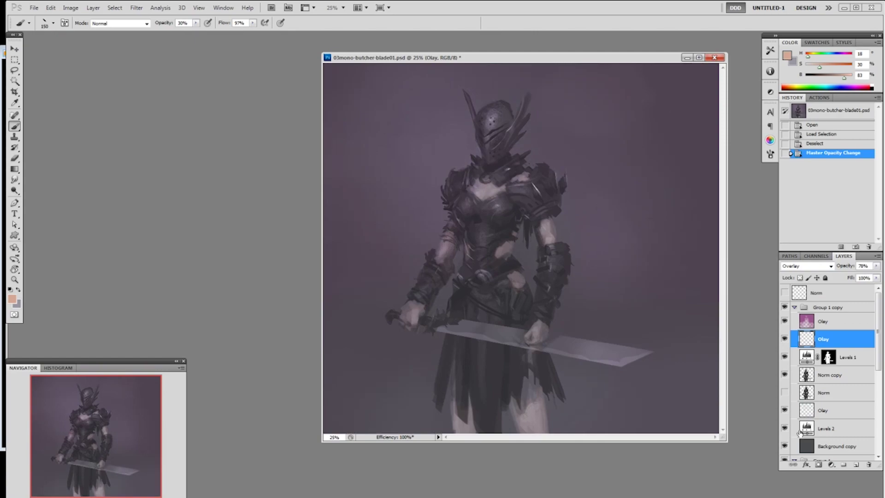
{"action": "left_click", "coordinate": [828, 434]}
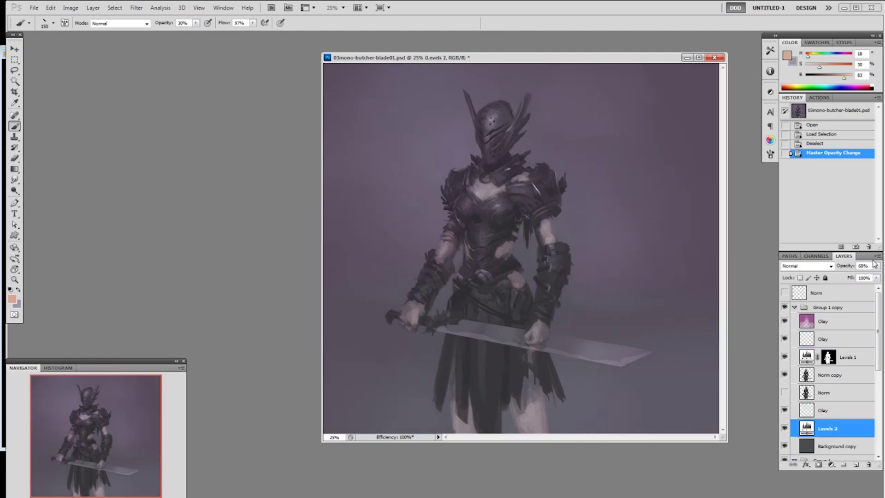
{"action": "left_click_drag", "start_coordinate": [877, 271], "coordinate": [865, 279]}
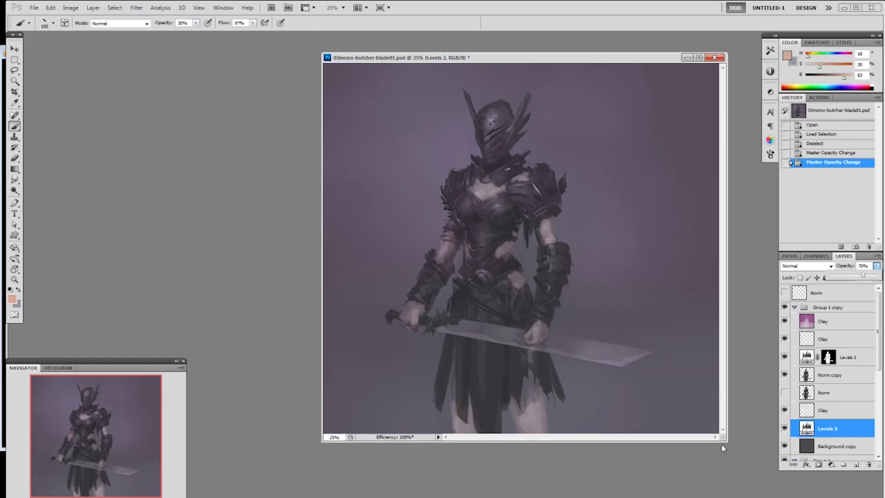
Enlarge and reposition the document window, and check the red annotations on the top Norm layer.
{"action": "left_click_drag", "start_coordinate": [726, 441], "coordinate": [748, 466]}
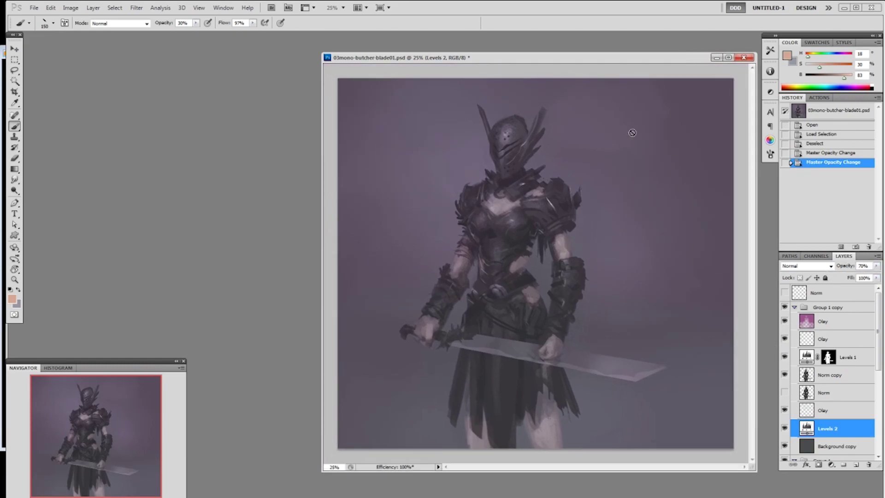
{"action": "left_click_drag", "start_coordinate": [631, 62], "coordinate": [570, 59]}
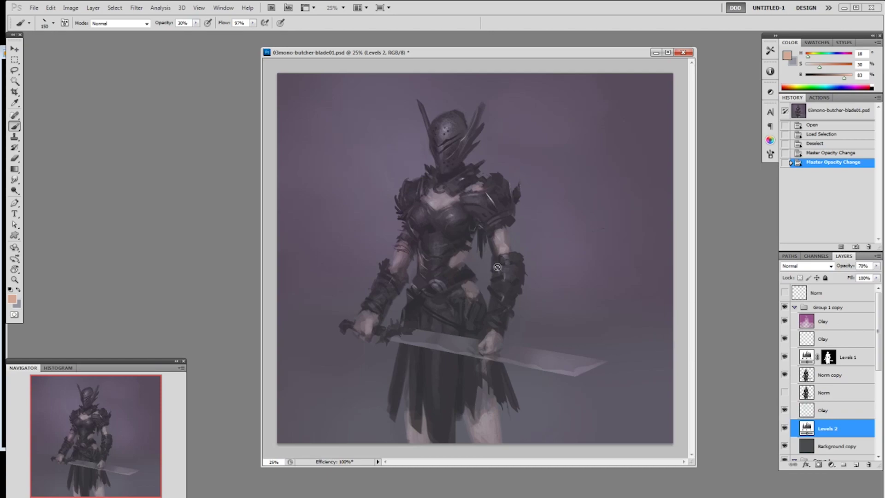
{"action": "left_click", "coordinate": [830, 375]}
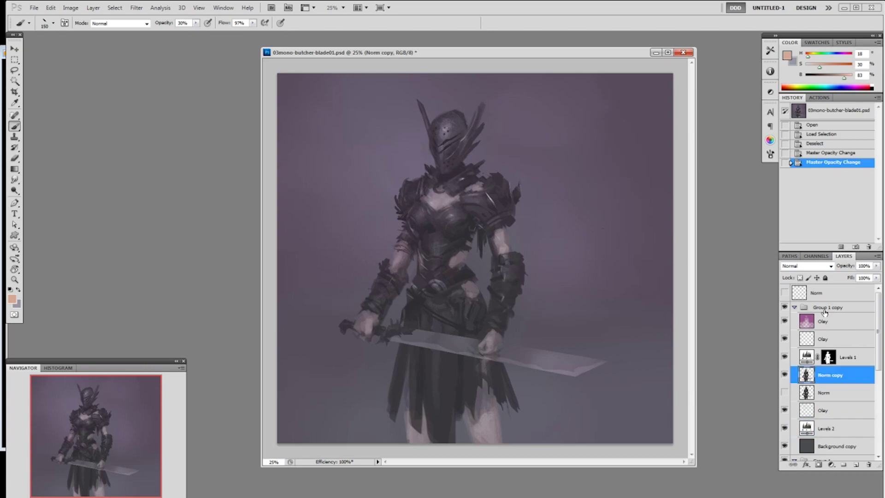
{"action": "left_click", "coordinate": [800, 294]}
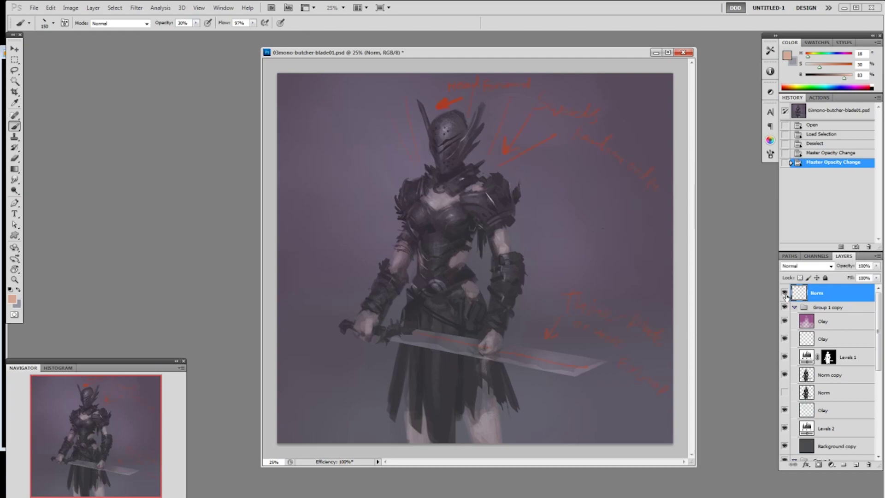
Add a new Norm layer on top and set up a 19 px brush at 100% opacity in orange, H 18, S 89, B 83.
{"action": "right_click", "coordinate": [595, 282]}
{"action": "left_click", "coordinate": [650, 323]}
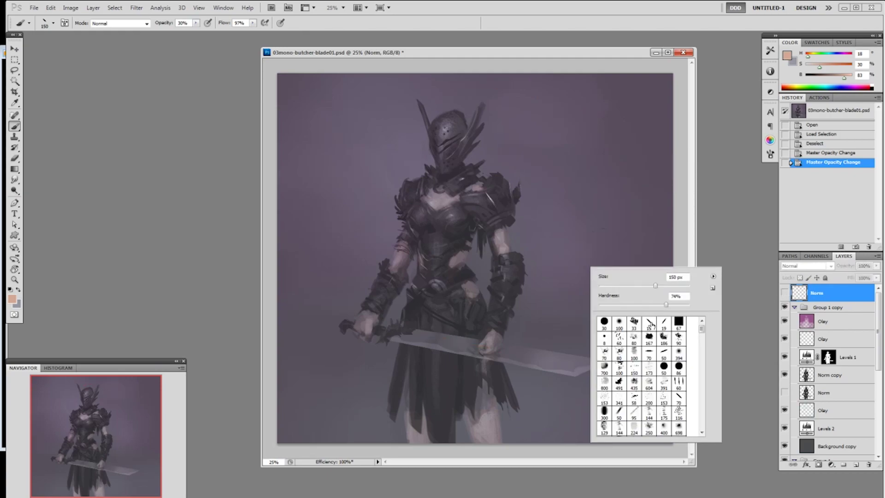
{"action": "left_click", "coordinate": [684, 229]}
{"action": "left_click", "coordinate": [462, 198]}
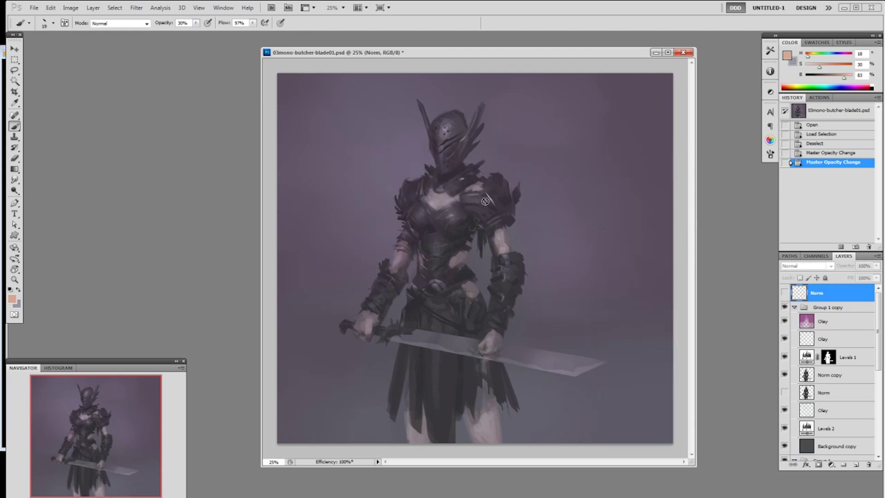
{"action": "key", "text": "F2"}
{"action": "left_click_drag", "start_coordinate": [824, 70], "coordinate": [847, 68]}
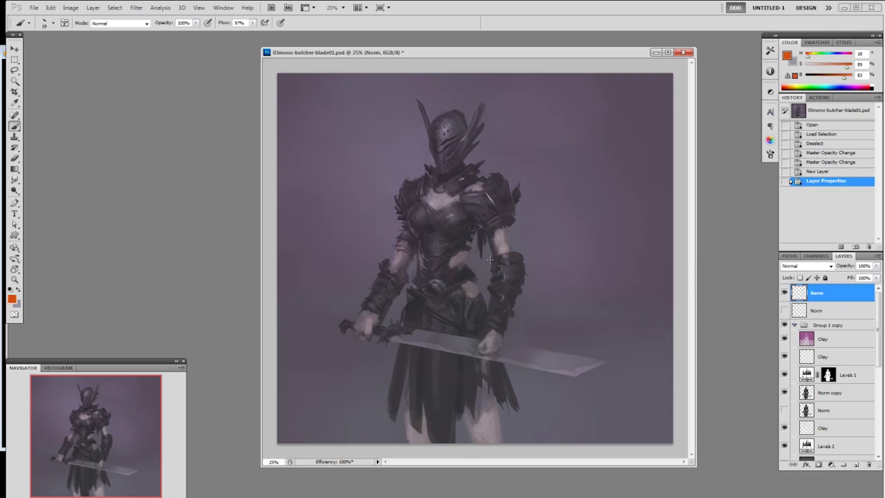
Outline the edges and inner lines of the bracer on the figure's sword-supporting forearm in orange, undoing stray strokes.
{"action": "mouse_move", "coordinate": [517, 265]}
{"action": "left_mouse_down"}
{"action": "mouse_move", "coordinate": [492, 261]}
{"action": "mouse_move", "coordinate": [489, 318]}
{"action": "mouse_move", "coordinate": [507, 338]}
{"action": "left_mouse_up"}
{"action": "left_click_drag", "start_coordinate": [508, 258], "coordinate": [501, 318]}
{"action": "key", "text": "ctrl+z"}
{"action": "left_click_drag", "start_coordinate": [502, 277], "coordinate": [501, 325]}
{"action": "mouse_move", "coordinate": [507, 259]}
{"action": "left_mouse_down"}
{"action": "mouse_move", "coordinate": [497, 258]}
{"action": "mouse_move", "coordinate": [499, 228]}
{"action": "mouse_move", "coordinate": [502, 268]}
{"action": "left_mouse_up"}
{"action": "key", "text": "ctrl+z"}
Mark the shoulder armour's edges and a stepped edge profile beside the helmet in orange, and hide the markup layer.
{"action": "mouse_move", "coordinate": [464, 206]}
{"action": "left_mouse_down"}
{"action": "mouse_move", "coordinate": [482, 234]}
{"action": "mouse_move", "coordinate": [511, 225]}
{"action": "left_mouse_up"}
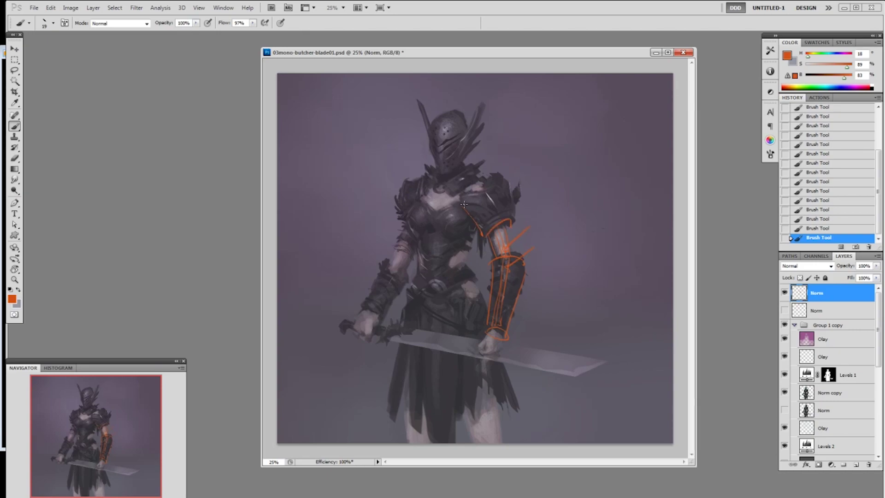
{"action": "mouse_move", "coordinate": [464, 205]}
{"action": "left_mouse_down"}
{"action": "mouse_move", "coordinate": [480, 193]}
{"action": "mouse_move", "coordinate": [497, 175]}
{"action": "mouse_move", "coordinate": [511, 186]}
{"action": "mouse_move", "coordinate": [513, 221]}
{"action": "left_mouse_up"}
{"action": "left_click_drag", "start_coordinate": [475, 199], "coordinate": [499, 217]}
{"action": "mouse_move", "coordinate": [508, 133]}
{"action": "left_mouse_down"}
{"action": "mouse_move", "coordinate": [532, 136]}
{"action": "mouse_move", "coordinate": [529, 155]}
{"action": "mouse_move", "coordinate": [530, 140]}
{"action": "mouse_move", "coordinate": [529, 151]}
{"action": "mouse_move", "coordinate": [562, 157]}
{"action": "mouse_move", "coordinate": [565, 146]}
{"action": "mouse_move", "coordinate": [613, 152]}
{"action": "left_mouse_up"}
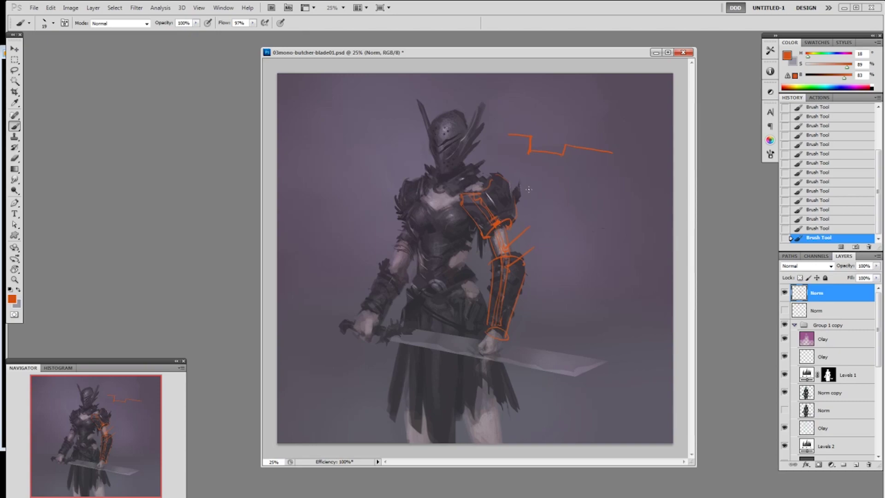
{"action": "left_click_drag", "start_coordinate": [526, 185], "coordinate": [541, 231]}
{"action": "left_click", "coordinate": [785, 293]}
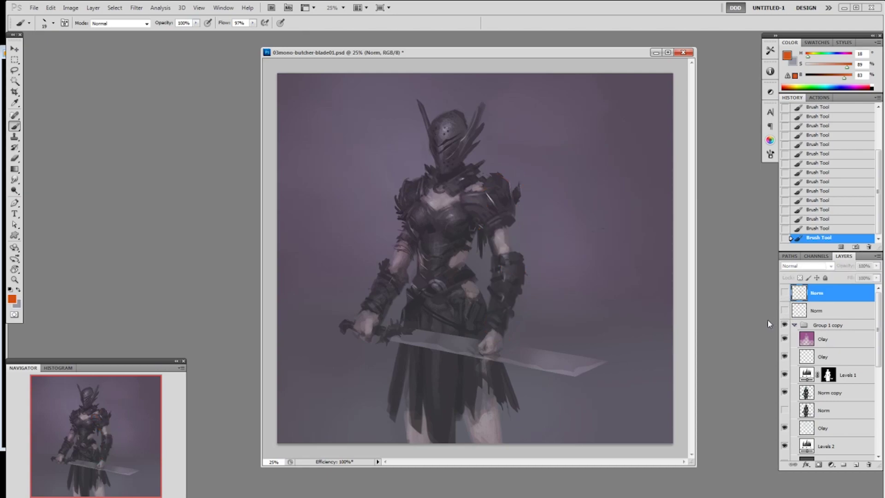
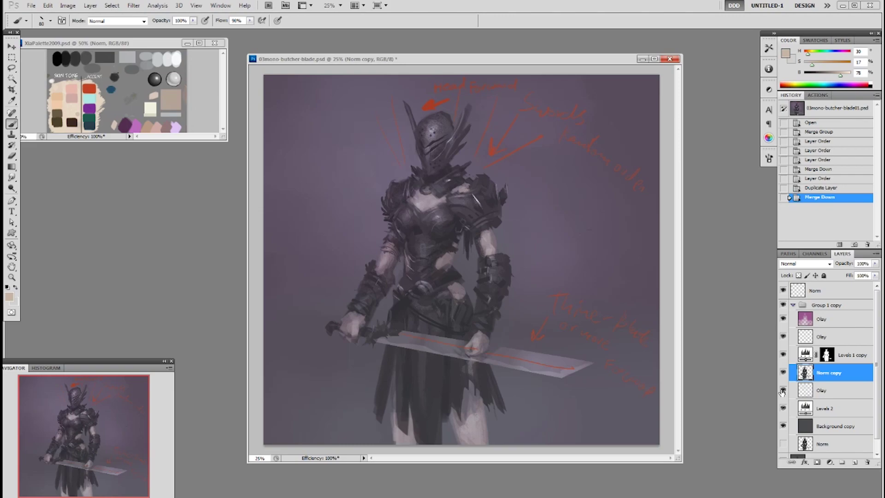
Compare the background of 03mono-butcher-blade.psd with the lower Olay layer switched off and on.
{"action": "left_click", "coordinate": [783, 391]}
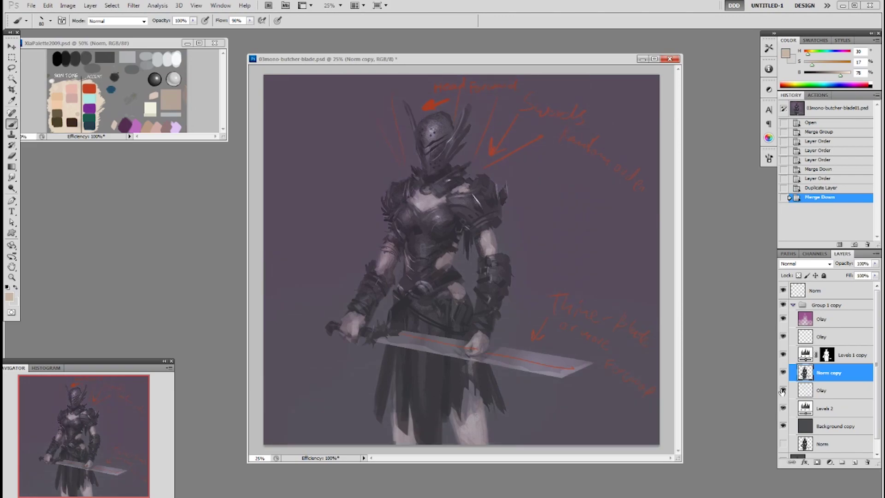
{"action": "left_click", "coordinate": [783, 391]}
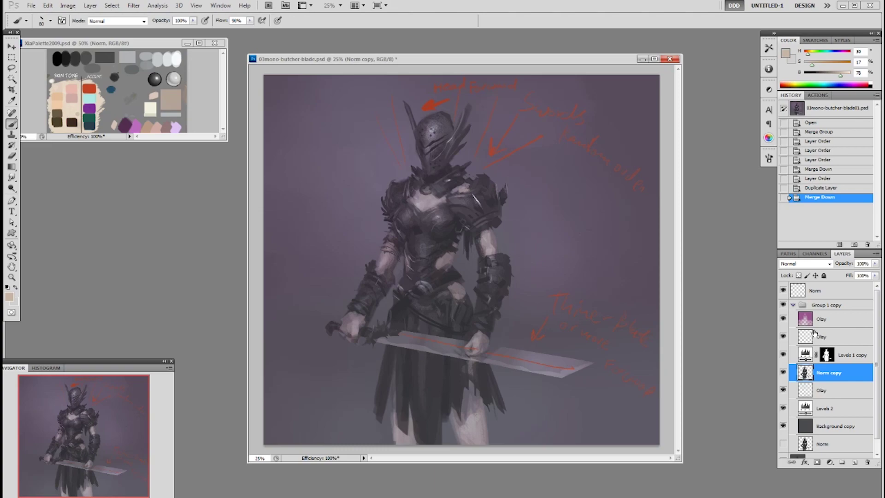
Hide the markup layer, check the lower Olay layer's effect, and duplicate that layer.
{"action": "left_click", "coordinate": [783, 291]}
{"action": "left_click", "coordinate": [830, 391]}
{"action": "left_click", "coordinate": [783, 391]}
{"action": "left_click", "coordinate": [783, 391]}
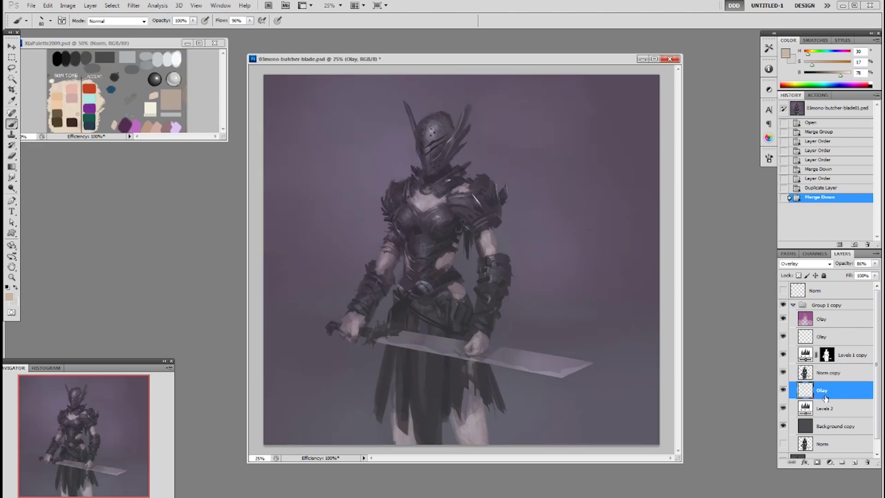
{"action": "left_click_drag", "start_coordinate": [828, 396], "coordinate": [844, 463]}
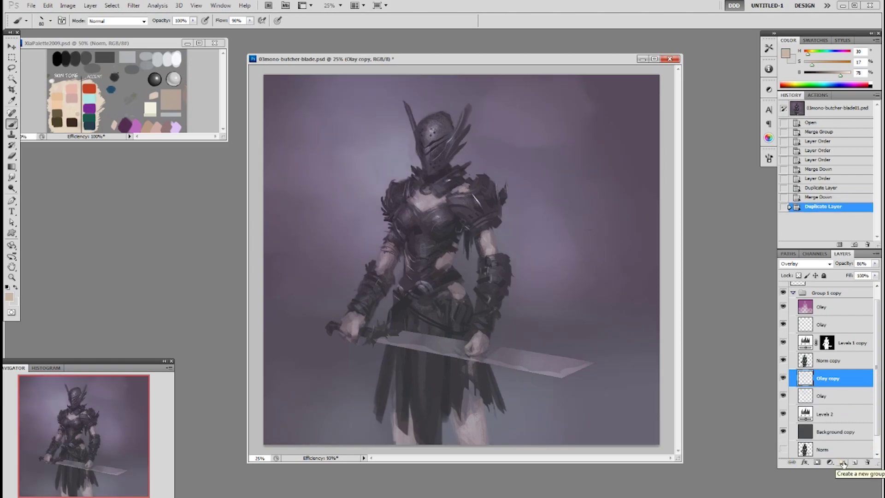
Partly erase the Olay copy over the background's edges and lower area with a soft 500 px eraser at 50% opacity.
{"action": "key", "text": "e"}
{"action": "right_click", "coordinate": [653, 299]}
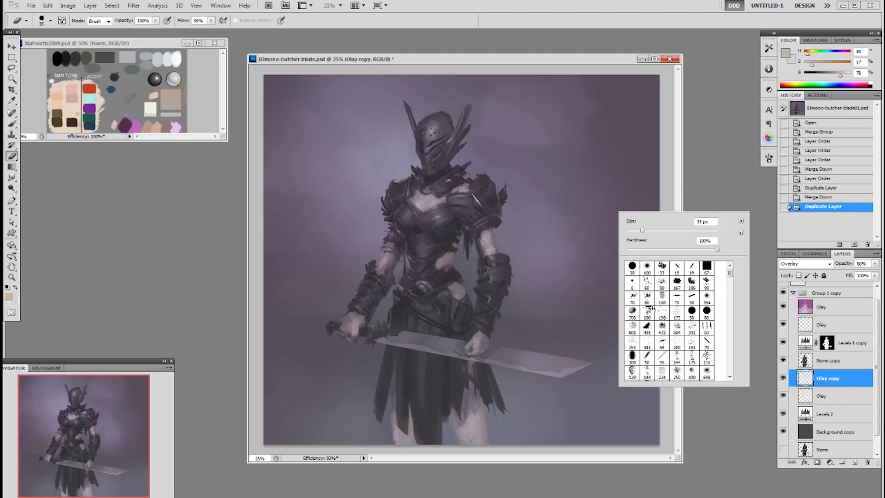
{"action": "left_click", "coordinate": [647, 268]}
{"action": "left_click", "coordinate": [667, 185]}
{"action": "left_click", "coordinate": [664, 182]}
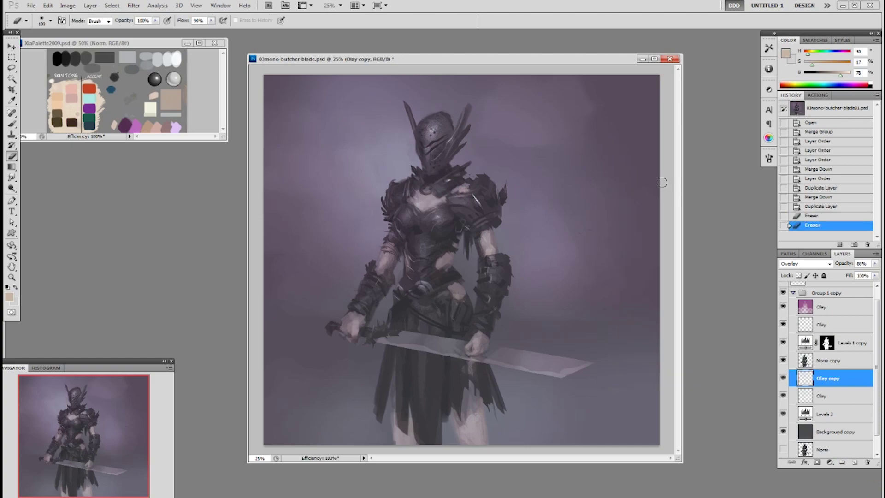
{"action": "key", "text": "5"}
{"action": "key", "text": "bracketright"}
{"action": "key", "text": "bracketright"}
{"action": "key", "text": "bracketright"}
{"action": "key", "text": "bracketright"}
{"action": "key", "text": "bracketright"}
{"action": "key", "text": "bracketright"}
{"action": "key", "text": "bracketright"}
{"action": "key", "text": "bracketright"}
{"action": "mouse_move", "coordinate": [600, 108]}
{"action": "left_mouse_down"}
{"action": "mouse_move", "coordinate": [574, 137]}
{"action": "mouse_move", "coordinate": [516, 149]}
{"action": "mouse_move", "coordinate": [553, 140]}
{"action": "mouse_move", "coordinate": [619, 100]}
{"action": "left_mouse_up"}
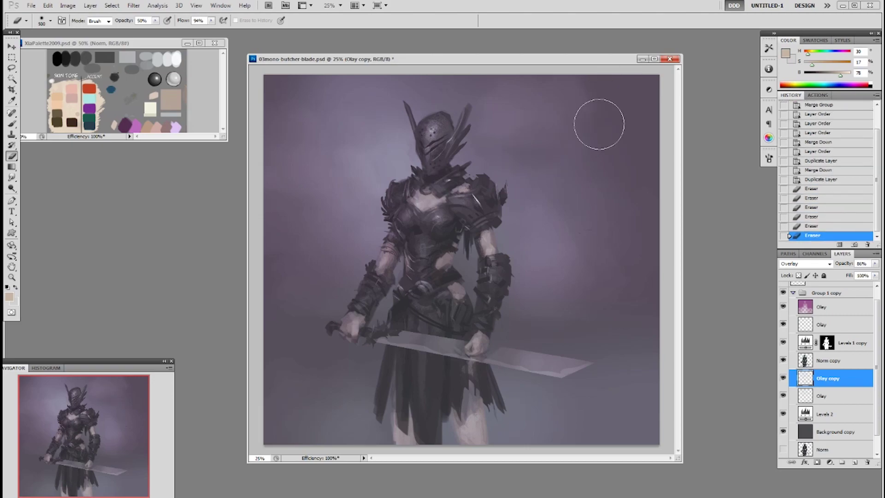
{"action": "mouse_move", "coordinate": [593, 221]}
{"action": "left_mouse_down"}
{"action": "mouse_move", "coordinate": [599, 296]}
{"action": "mouse_move", "coordinate": [391, 420]}
{"action": "left_mouse_up"}
{"action": "mouse_move", "coordinate": [276, 398]}
{"action": "left_mouse_down"}
{"action": "mouse_move", "coordinate": [280, 374]}
{"action": "mouse_move", "coordinate": [296, 368]}
{"action": "mouse_move", "coordinate": [313, 382]}
{"action": "mouse_move", "coordinate": [354, 368]}
{"action": "mouse_move", "coordinate": [315, 368]}
{"action": "mouse_move", "coordinate": [277, 350]}
{"action": "mouse_move", "coordinate": [294, 320]}
{"action": "mouse_move", "coordinate": [333, 364]}
{"action": "left_mouse_up"}
{"action": "left_click", "coordinate": [334, 363]}
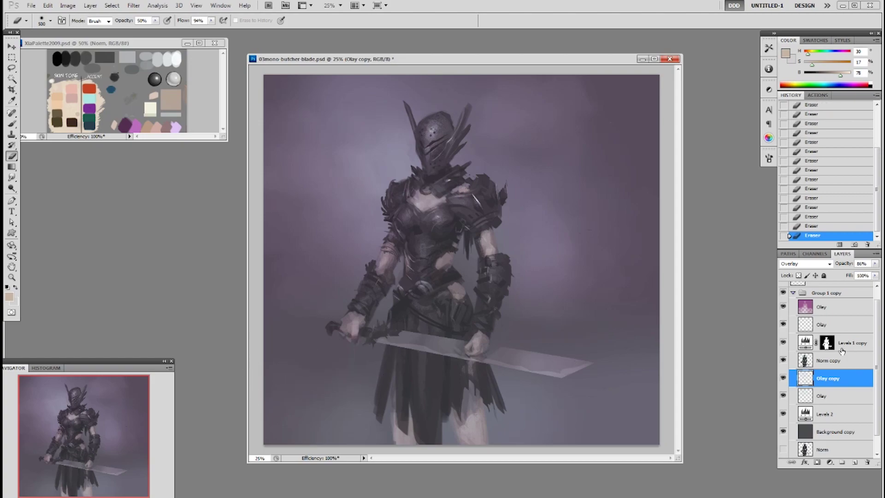
Duplicate the Levels 1 copy adjustment layer and erase its mask over the skirt and waist with a 1000 px eraser.
{"action": "left_click_drag", "start_coordinate": [846, 346], "coordinate": [856, 462]}
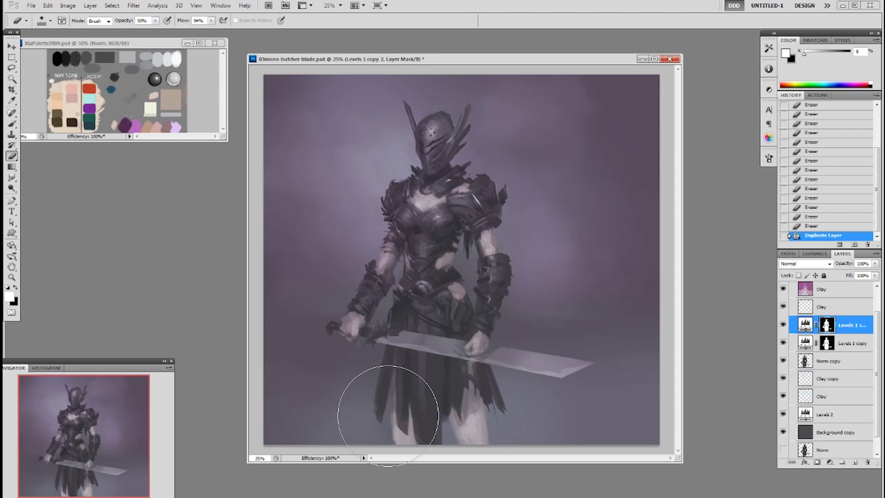
{"action": "key", "text": "bracketright"}
{"action": "key", "text": "bracketright"}
{"action": "key", "text": "bracketright"}
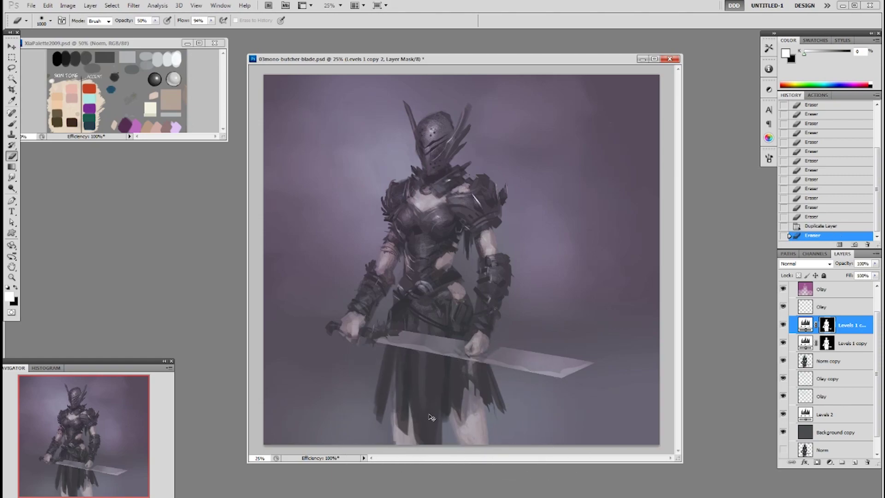
{"action": "left_click_drag", "start_coordinate": [331, 461], "coordinate": [363, 453]}
{"action": "left_click_drag", "start_coordinate": [400, 408], "coordinate": [383, 393]}
{"action": "left_click_drag", "start_coordinate": [382, 286], "coordinate": [407, 302]}
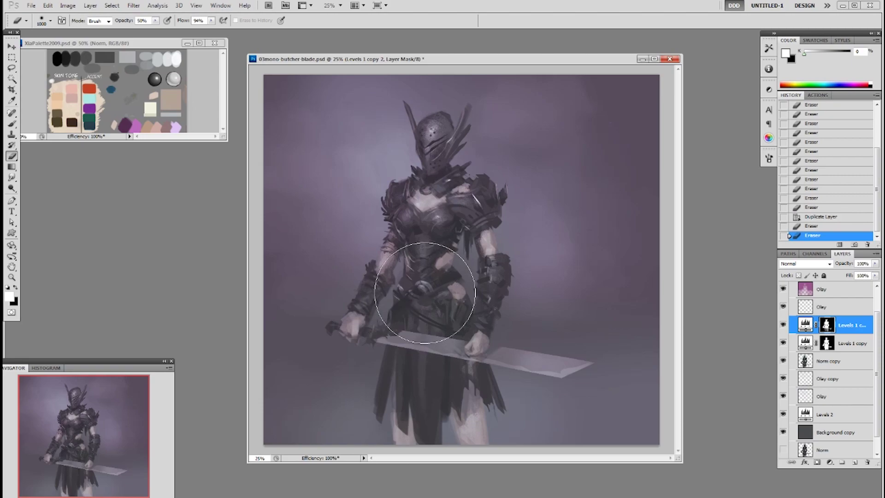
Erase more of the duplicated Levels mask over the skirt and hips at 700 px, and compare the layer off and on.
{"action": "key", "text": "bracketleft"}
{"action": "key", "text": "bracketleft"}
{"action": "key", "text": "bracketleft"}
{"action": "left_click_drag", "start_coordinate": [400, 400], "coordinate": [395, 456]}
{"action": "mouse_move", "coordinate": [406, 385]}
{"action": "left_mouse_down"}
{"action": "mouse_move", "coordinate": [328, 316]}
{"action": "mouse_move", "coordinate": [340, 297]}
{"action": "mouse_move", "coordinate": [405, 297]}
{"action": "mouse_move", "coordinate": [419, 337]}
{"action": "mouse_move", "coordinate": [415, 405]}
{"action": "mouse_move", "coordinate": [434, 383]}
{"action": "mouse_move", "coordinate": [438, 326]}
{"action": "left_mouse_up"}
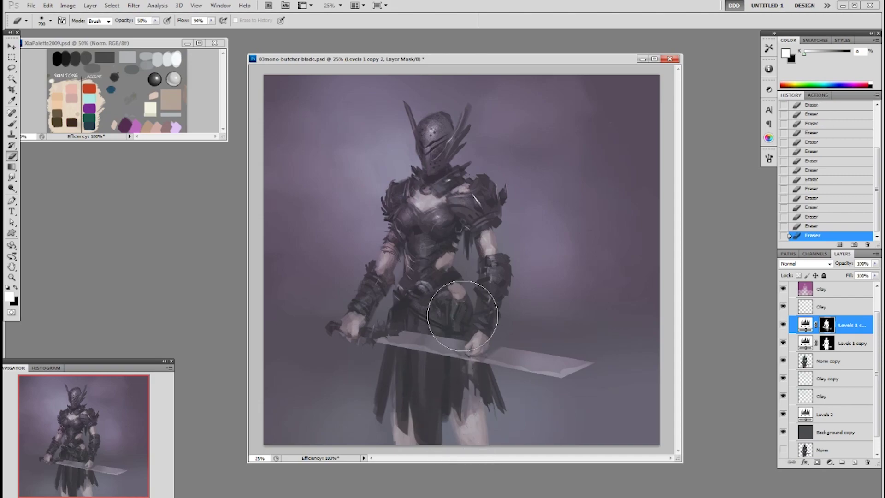
{"action": "left_click", "coordinate": [783, 325]}
{"action": "left_click", "coordinate": [783, 326]}
Collapse Group 1 copy, duplicate the whole group, and expand the duplicate.
{"action": "scroll", "coordinate": [879, 328], "scroll_direction": "up", "scroll_amount": 3}
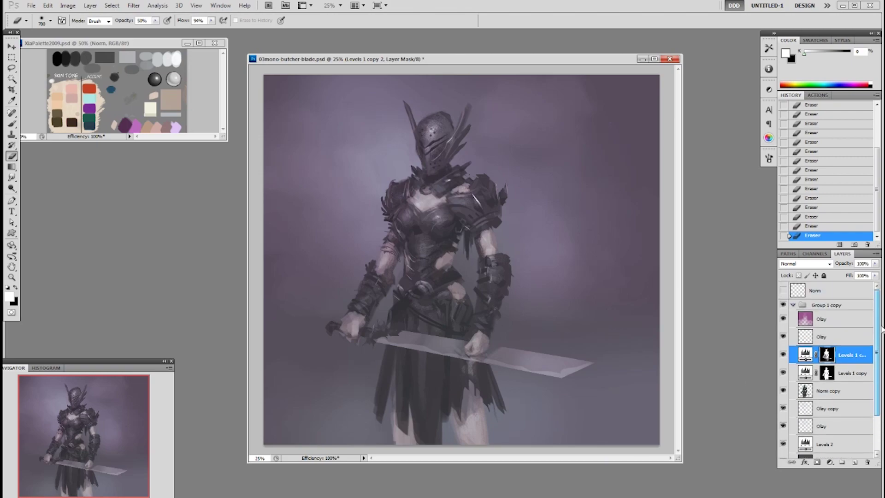
{"action": "left_click_drag", "start_coordinate": [883, 325], "coordinate": [881, 323]}
{"action": "left_click", "coordinate": [793, 305]}
{"action": "left_click_drag", "start_coordinate": [829, 309], "coordinate": [855, 462]}
{"action": "left_click", "coordinate": [793, 305]}
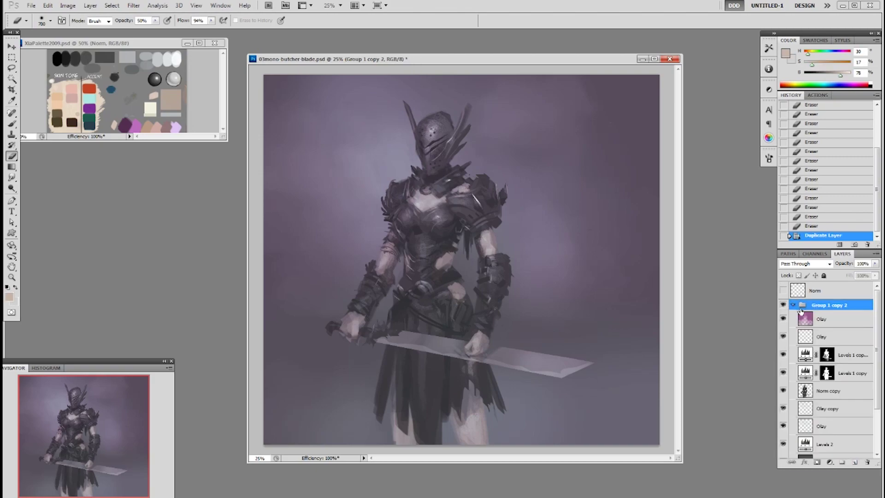
In Group 1 copy 2, merge both Levels copies with Norm copy, and merge Olay copy through Background copy into one background layer.
{"action": "left_click", "coordinate": [842, 362]}
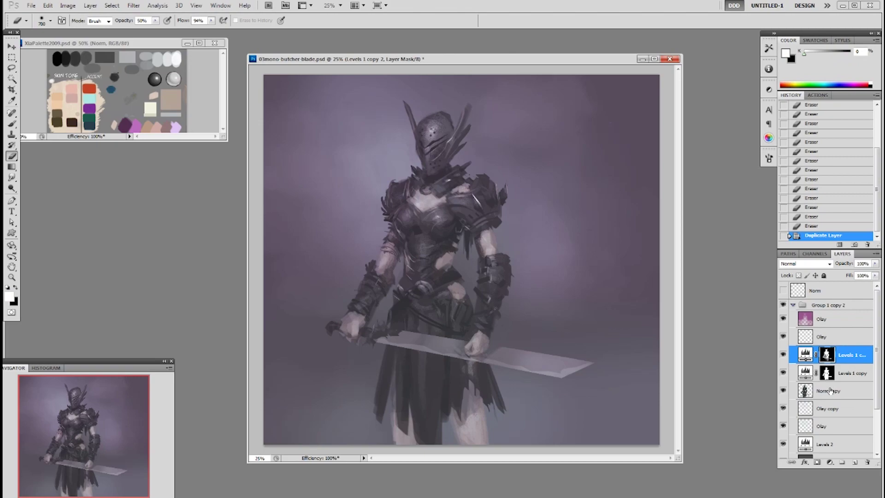
{"action": "left_click", "coordinate": [832, 392], "text": "shift"}
{"action": "key", "text": "ctrl+e"}
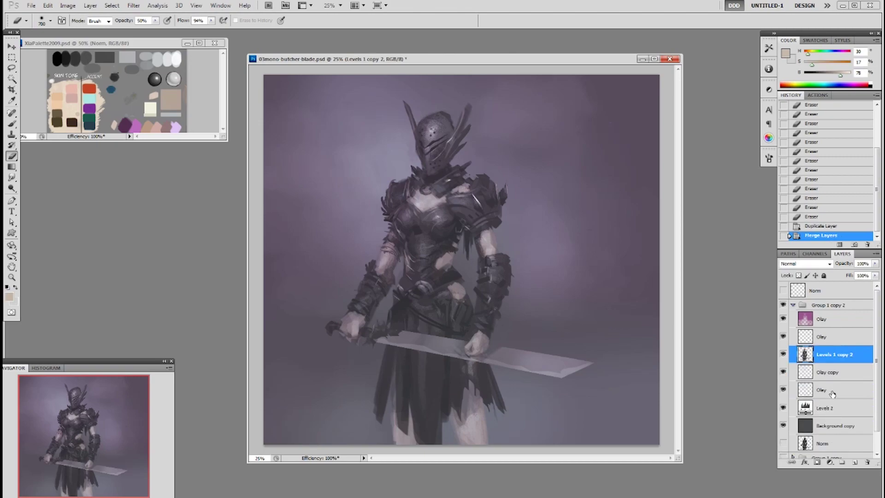
{"action": "left_click", "coordinate": [827, 377]}
{"action": "left_click", "coordinate": [824, 425], "text": "shift"}
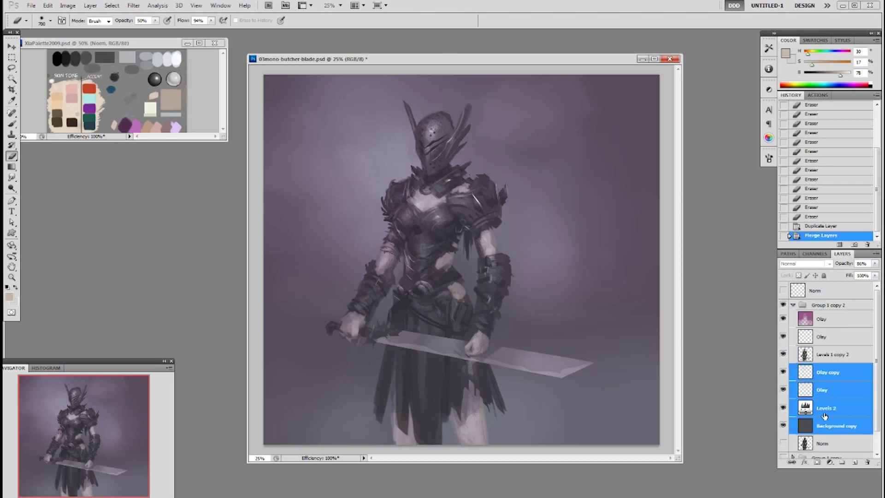
{"action": "key", "text": "ctrl+e"}
Merge the lower of the two upper Olay layers down into the figure layer and delete the hidden Norm layer in the group.
{"action": "left_click", "coordinate": [783, 337]}
{"action": "left_click", "coordinate": [783, 337]}
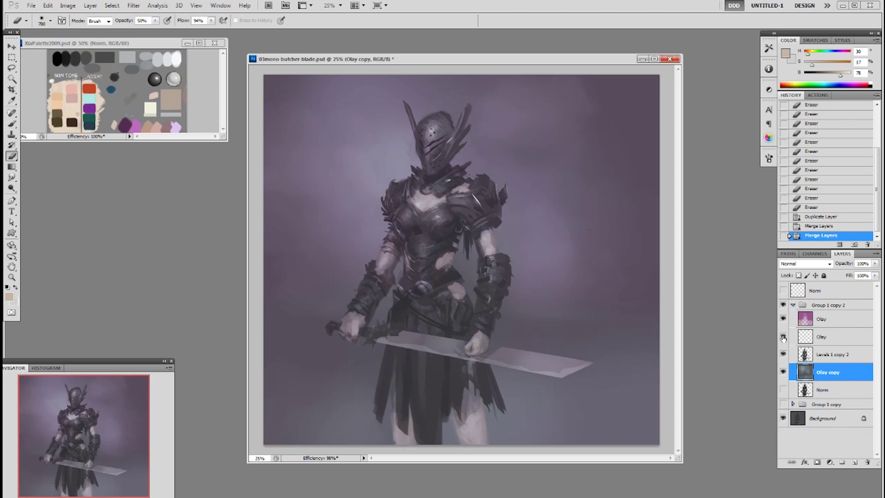
{"action": "left_click", "coordinate": [825, 342]}
{"action": "key", "text": "ctrl+e"}
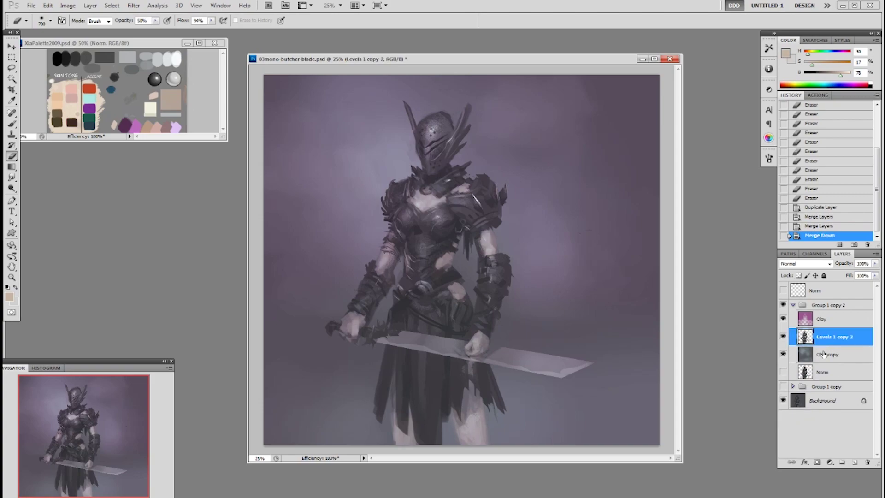
{"action": "left_click_drag", "start_coordinate": [826, 378], "coordinate": [867, 462]}
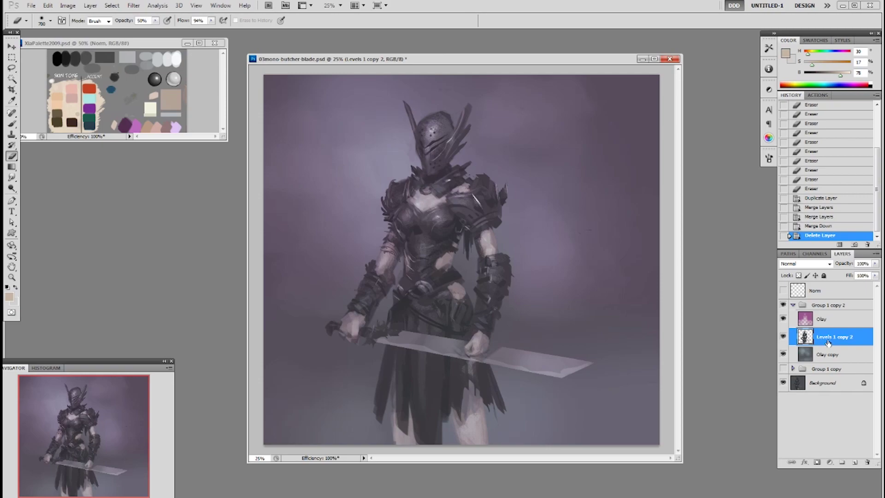
Duplicate the merged figure layer Levels 1 copy 2 and send the duplicate to the bottom of the group.
{"action": "left_click_drag", "start_coordinate": [829, 342], "coordinate": [855, 462]}
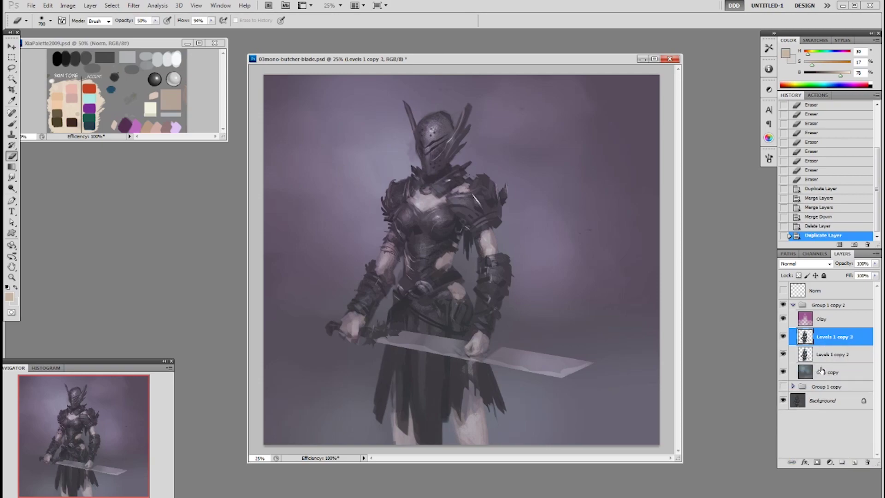
{"action": "key", "text": "ctrl+shift+bracketleft"}
{"action": "left_click", "coordinate": [829, 335]}
{"action": "left_click", "coordinate": [783, 320]}
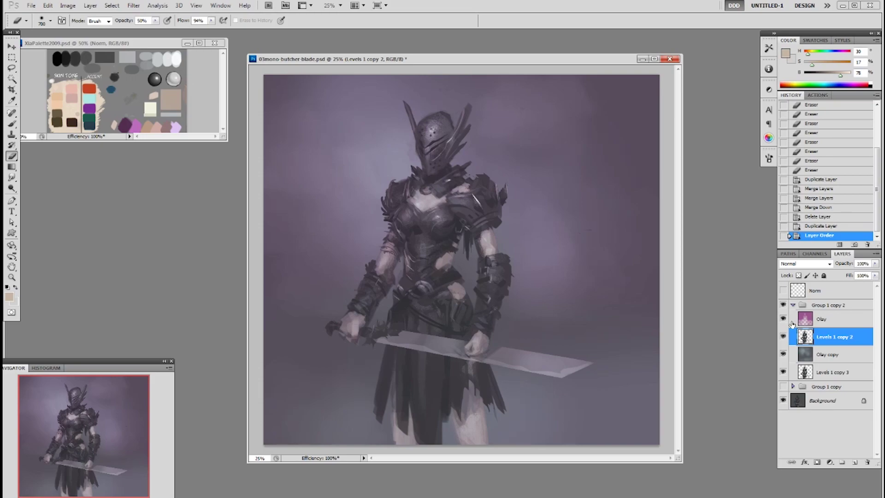
Duplicate the purple Olay layer, move the original beneath the Levels 1 copy 2 figure layer, and hide it.
{"action": "left_click", "coordinate": [823, 323]}
{"action": "left_click_drag", "start_coordinate": [824, 326], "coordinate": [855, 463]}
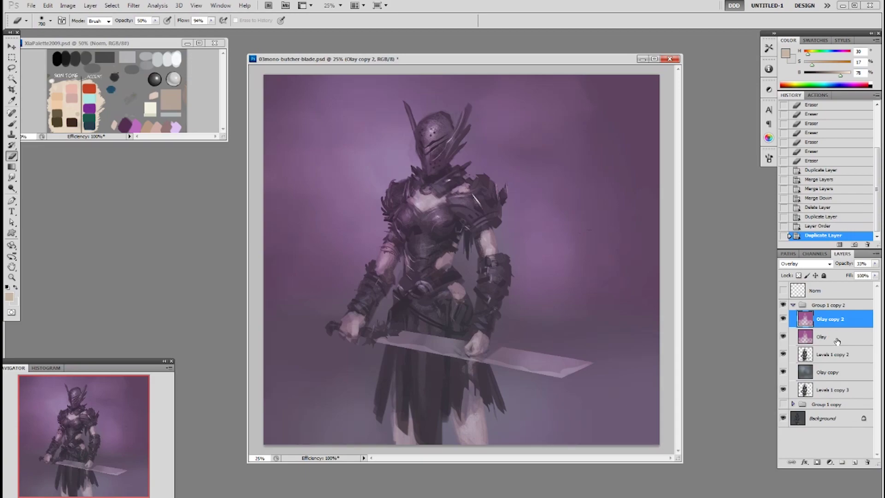
{"action": "left_click_drag", "start_coordinate": [837, 340], "coordinate": [825, 364]}
{"action": "left_click", "coordinate": [784, 355]}
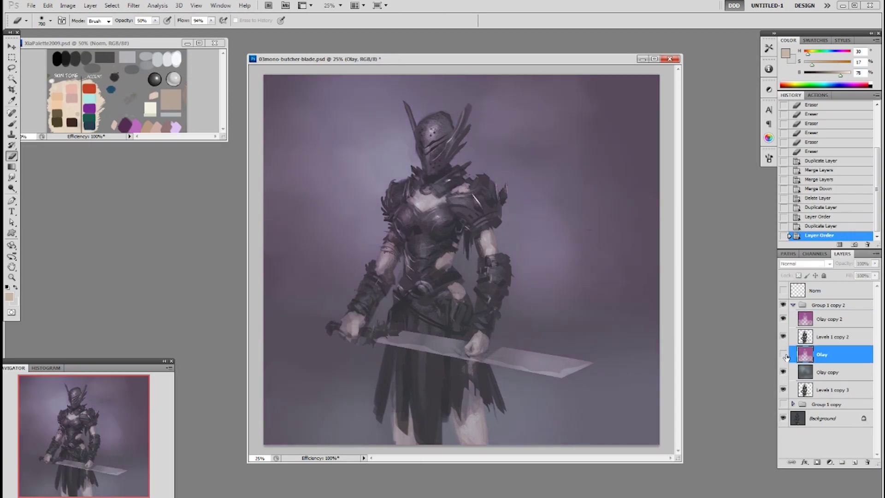
Clear Olay copy 2 outside the figure using the figure layer's inverted selection, deselect, and show the purple Olay layer again.
{"action": "left_click", "coordinate": [805, 337], "text": "ctrl"}
{"action": "left_click", "coordinate": [834, 320]}
{"action": "key", "text": "ctrl+shift+i"}
{"action": "key", "text": "Delete"}
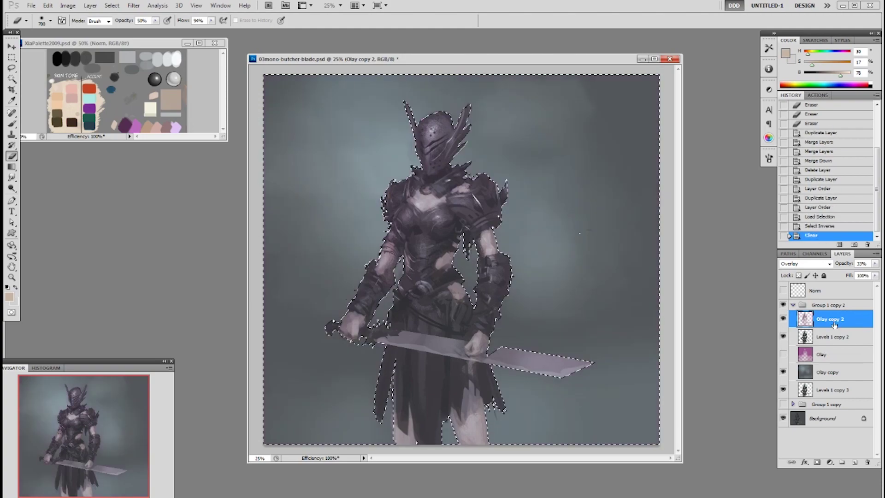
{"action": "key", "text": "ctrl+d"}
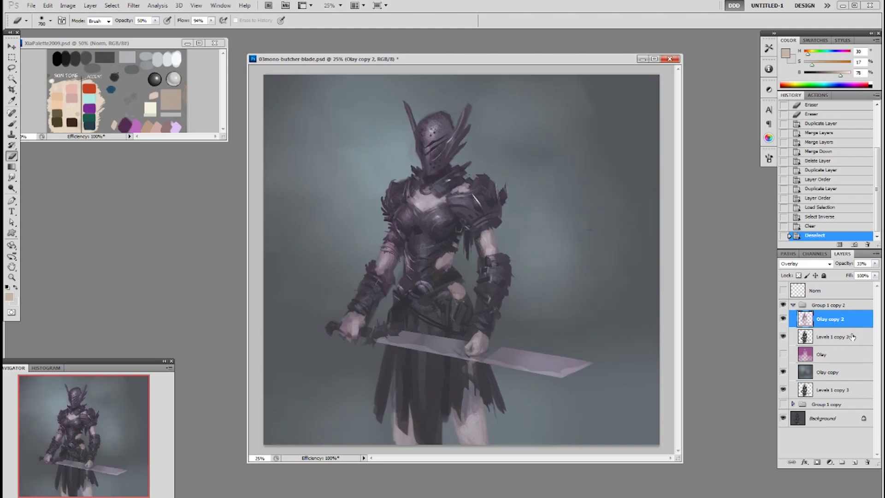
{"action": "left_click", "coordinate": [784, 354]}
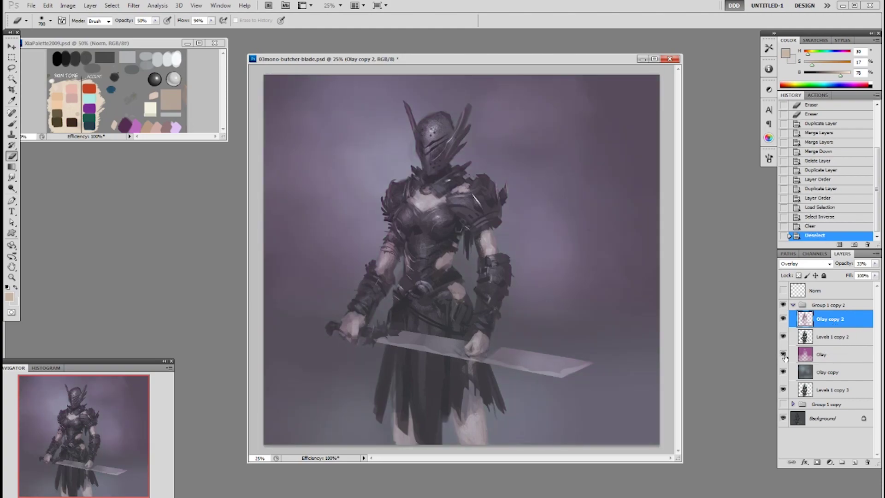
Merge Olay copy 2 into the figure layer and the purple Olay into the background layer, and check the figure layer's visibility.
{"action": "key", "text": "ctrl+e"}
{"action": "left_click", "coordinate": [816, 338]}
{"action": "key", "text": "ctrl+e"}
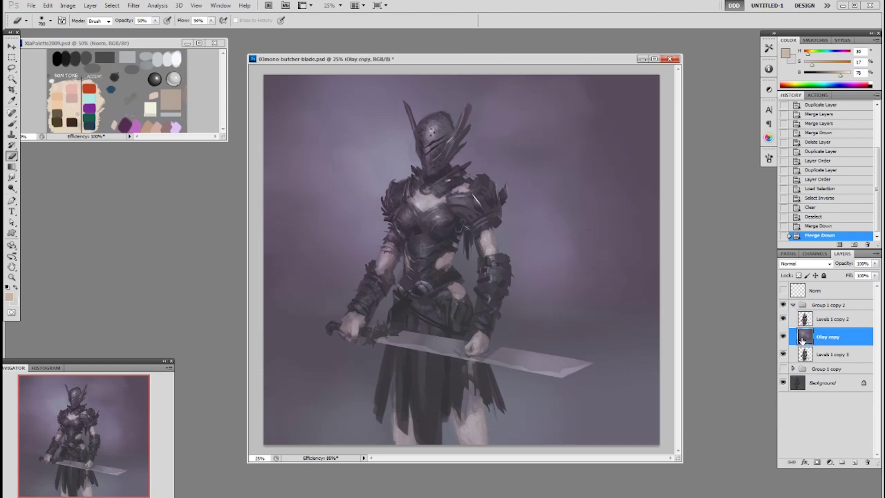
{"action": "left_click", "coordinate": [784, 319]}
{"action": "left_click", "coordinate": [783, 319]}
{"action": "left_click", "coordinate": [807, 323]}
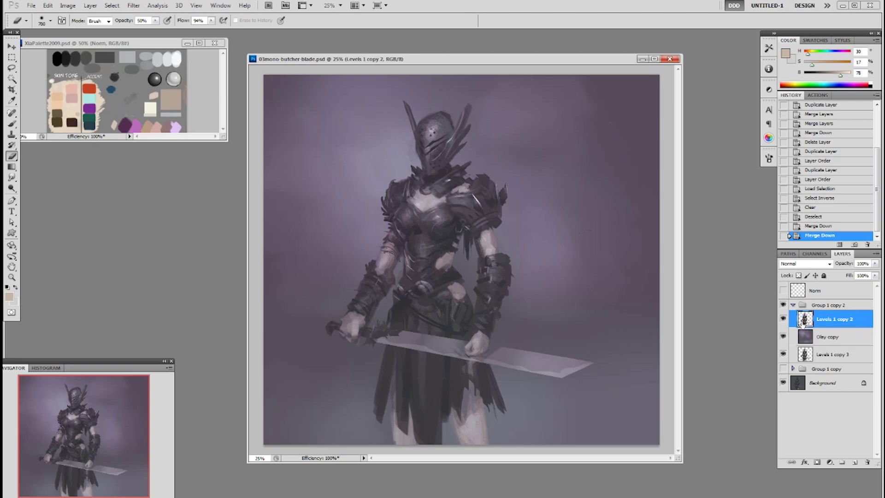
Show the older Group 1 copy, delete its second Levels copy's mask and an unneeded layer, and collapse the group.
{"action": "left_click", "coordinate": [783, 305]}
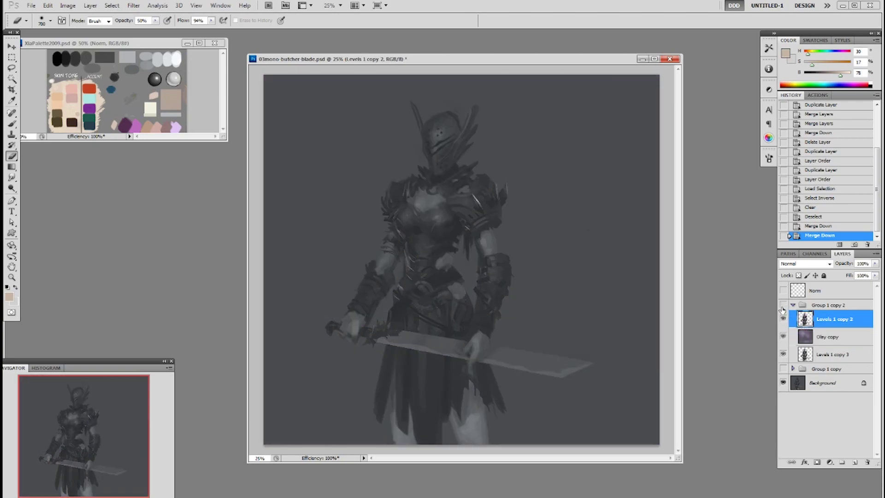
{"action": "left_click", "coordinate": [783, 368]}
{"action": "left_click", "coordinate": [784, 304]}
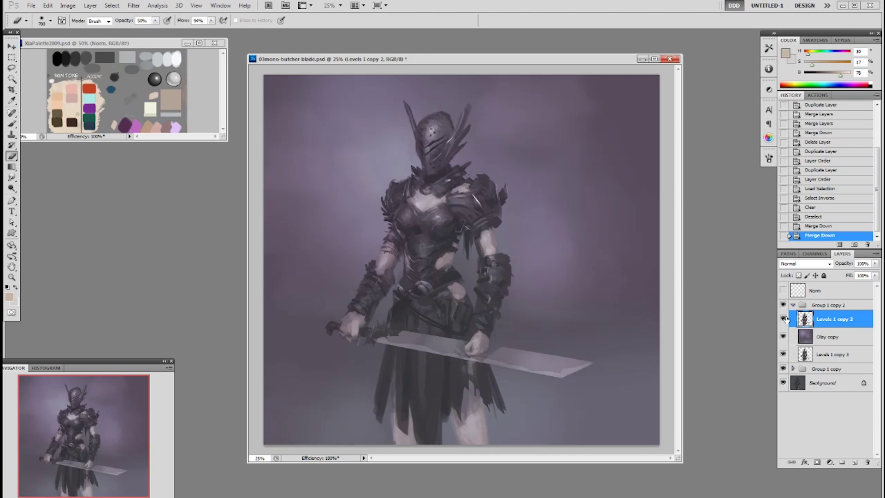
{"action": "left_click", "coordinate": [793, 369]}
{"action": "left_click", "coordinate": [846, 419]}
{"action": "left_click", "coordinate": [867, 462]}
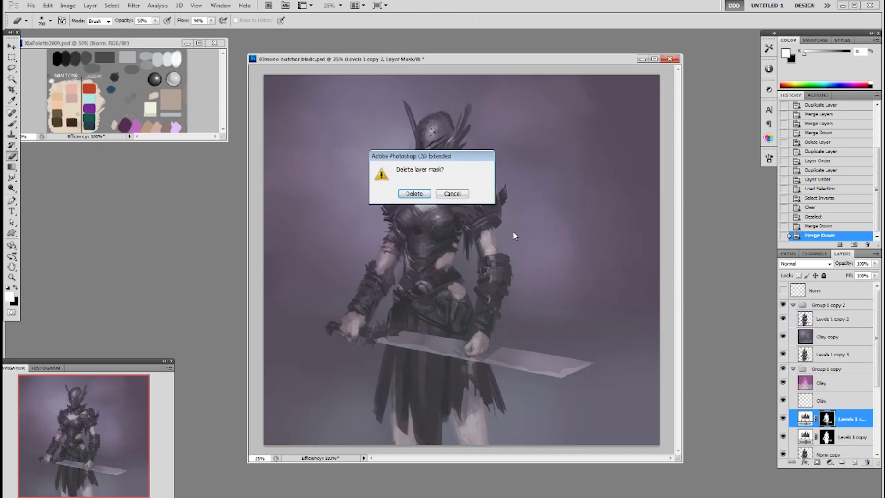
{"action": "left_click", "coordinate": [438, 199]}
{"action": "scroll", "coordinate": [877, 408], "scroll_direction": "down", "scroll_amount": 3}
{"action": "left_click_drag", "start_coordinate": [877, 409], "coordinate": [868, 463]}
{"action": "left_click_drag", "start_coordinate": [879, 391], "coordinate": [877, 358]}
{"action": "left_click", "coordinate": [793, 365]}
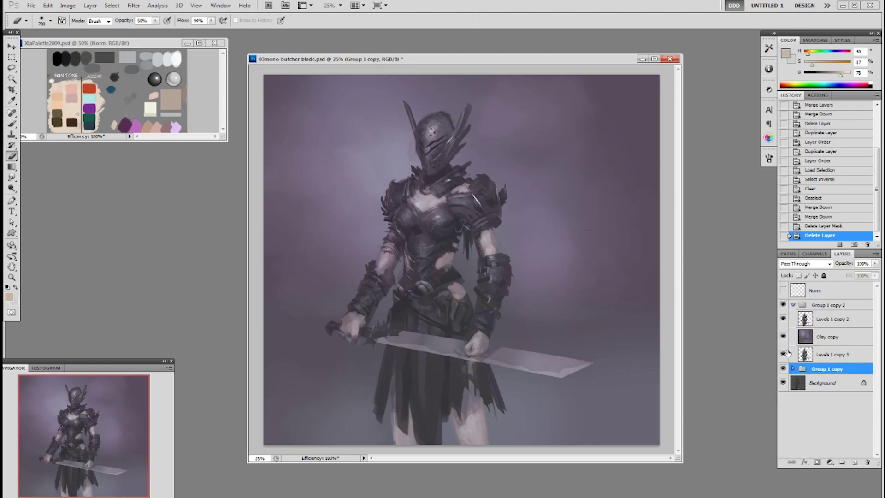
Compare the painting with Group 1 copy 2 off and on, leave it visible, and save the file.
{"action": "left_click", "coordinate": [784, 306]}
{"action": "left_click", "coordinate": [784, 306]}
{"action": "left_click", "coordinate": [784, 305]}
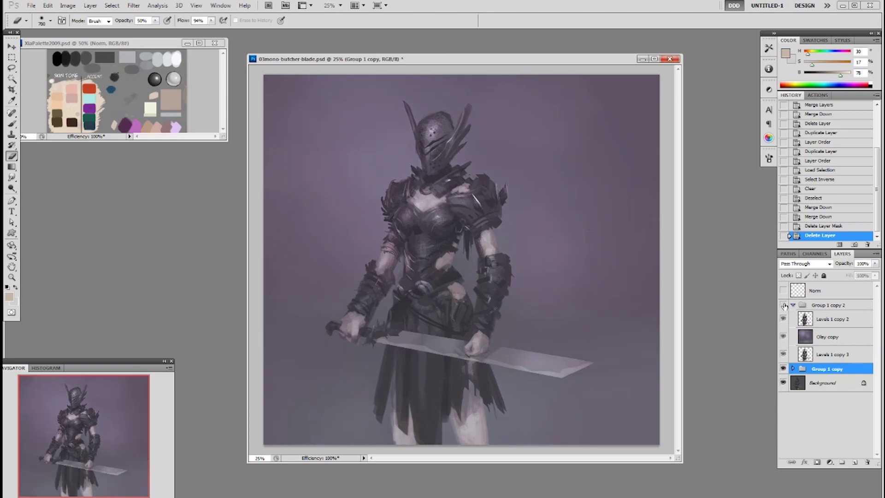
{"action": "left_click", "coordinate": [784, 305]}
{"action": "key", "text": "ctrl+s"}
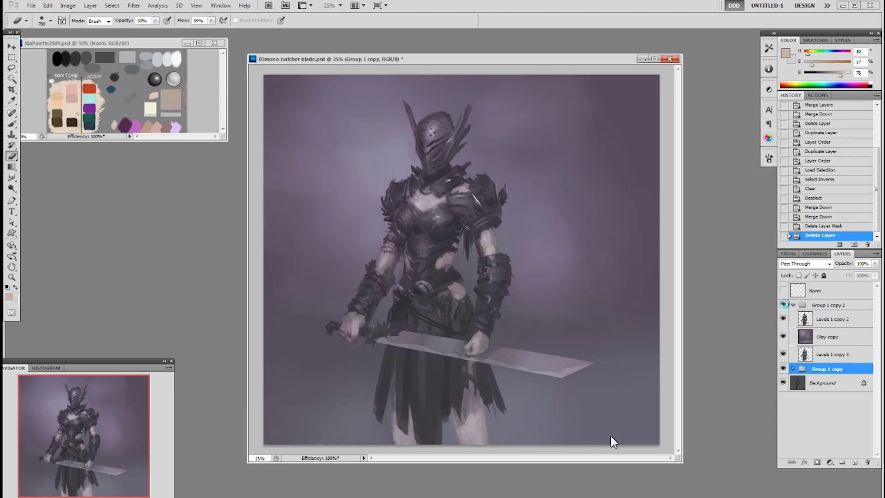
Dodge the helmet's highlights on Levels 1 copy 2 with a 150 px brush at 70% exposure.
{"action": "left_click", "coordinate": [808, 321]}
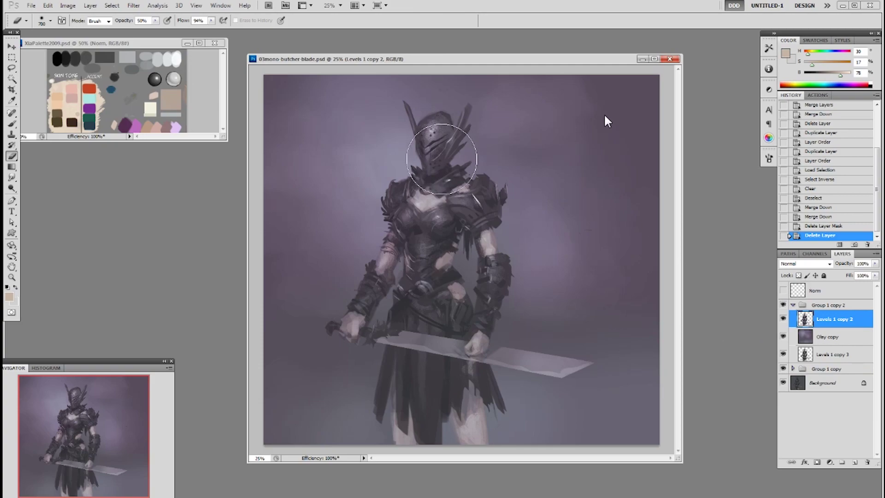
{"action": "key", "text": "o"}
{"action": "key", "text": "bracketleft"}
{"action": "key", "text": "bracketleft"}
{"action": "key", "text": "bracketleft"}
{"action": "key", "text": "bracketleft"}
{"action": "key", "text": "7"}
{"action": "mouse_move", "coordinate": [436, 129]}
{"action": "left_mouse_down"}
{"action": "mouse_move", "coordinate": [459, 150]}
{"action": "mouse_move", "coordinate": [437, 144]}
{"action": "left_mouse_up"}
{"action": "mouse_move", "coordinate": [439, 142]}
{"action": "left_mouse_down"}
{"action": "mouse_move", "coordinate": [428, 159]}
{"action": "mouse_move", "coordinate": [435, 152]}
{"action": "left_mouse_up"}
{"action": "left_click_drag", "start_coordinate": [436, 152], "coordinate": [434, 159]}
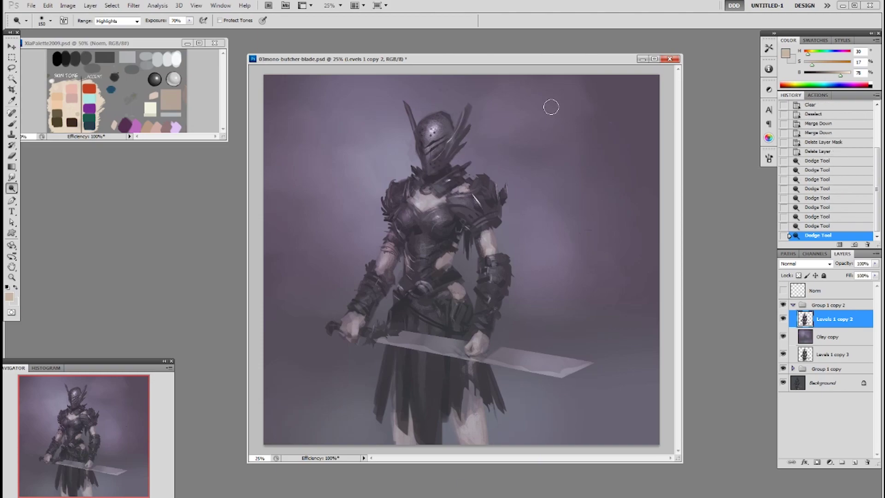
{"action": "left_click", "coordinate": [805, 320], "text": "ctrl"}
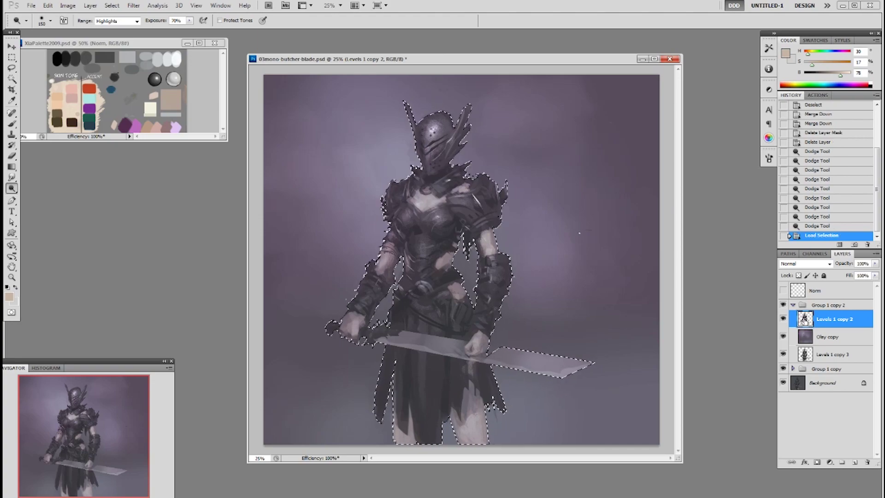
{"action": "key", "text": "ctrl+h"}
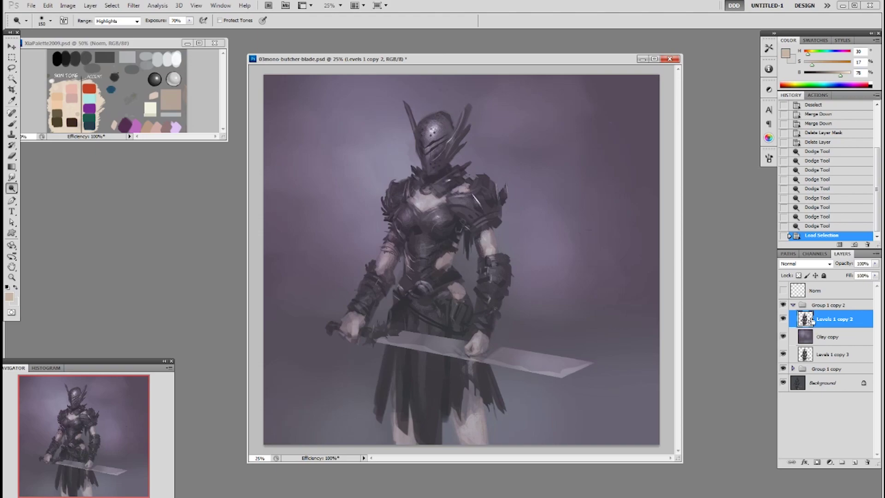
{"action": "key", "text": "ctrl+d"}
Erase the loose strands hanging under the shoulder armour beside the sword arm on Levels 1 copy 2 with a 70 px eraser.
{"action": "key", "text": "b"}
{"action": "right_click", "coordinate": [470, 261]}
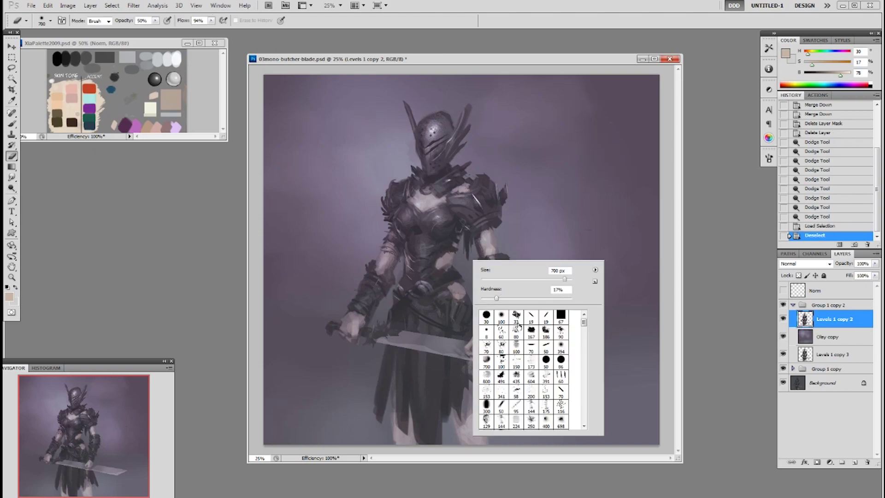
{"action": "left_click", "coordinate": [471, 248]}
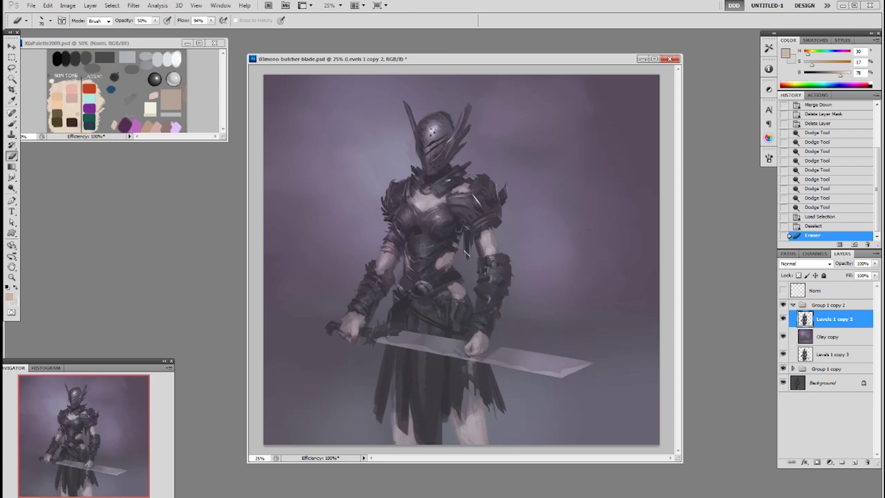
{"action": "left_click", "coordinate": [467, 251]}
{"action": "left_click", "coordinate": [467, 249]}
{"action": "left_click", "coordinate": [467, 249]}
{"action": "left_click", "coordinate": [468, 249]}
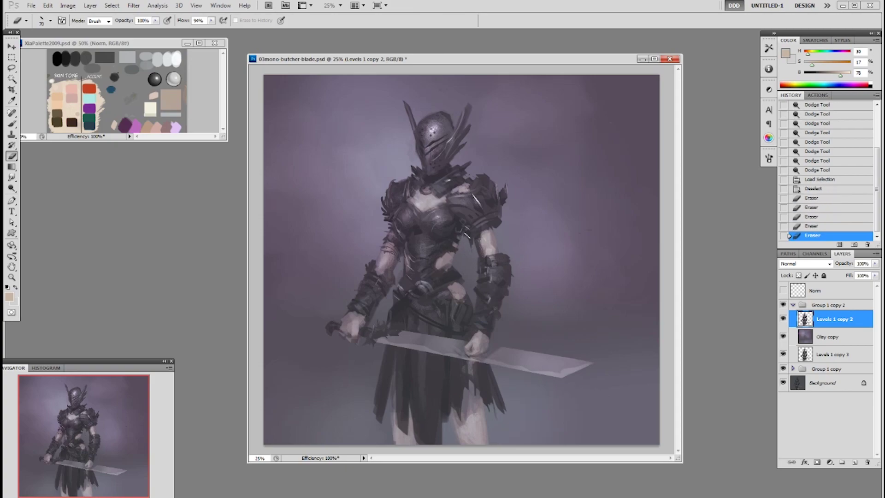
{"action": "left_click", "coordinate": [470, 248]}
{"action": "left_click", "coordinate": [470, 248]}
{"action": "left_click", "coordinate": [470, 246]}
{"action": "left_click", "coordinate": [469, 240]}
{"action": "left_click", "coordinate": [467, 238]}
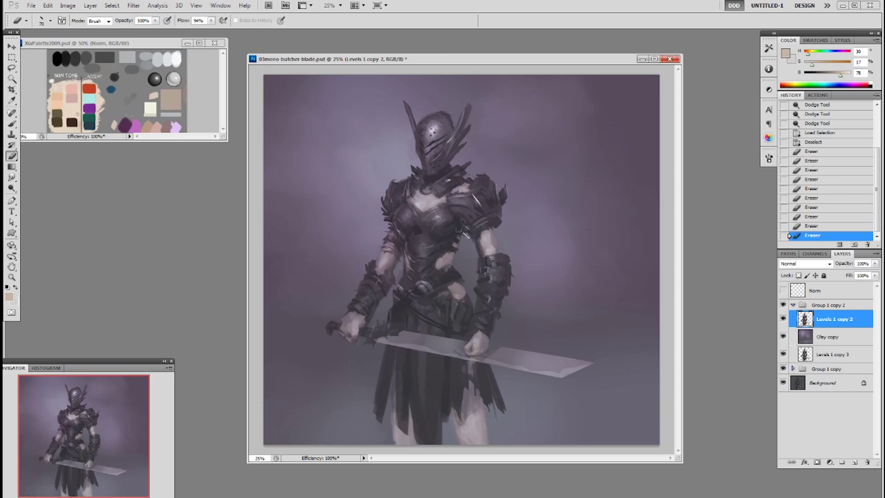
{"action": "left_click", "coordinate": [471, 247]}
{"action": "left_click", "coordinate": [471, 247]}
{"action": "left_click", "coordinate": [504, 229]}
{"action": "left_click", "coordinate": [501, 235]}
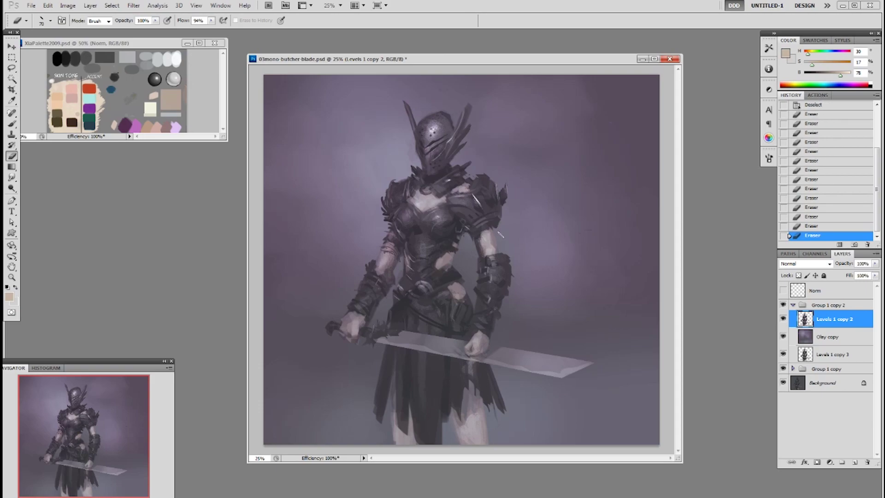
{"action": "left_click", "coordinate": [472, 245]}
Load the figure's outline as a selection, hide its edges, and add a layer named Norm above Levels 1 copy 2.
{"action": "left_click", "coordinate": [803, 321], "text": "ctrl"}
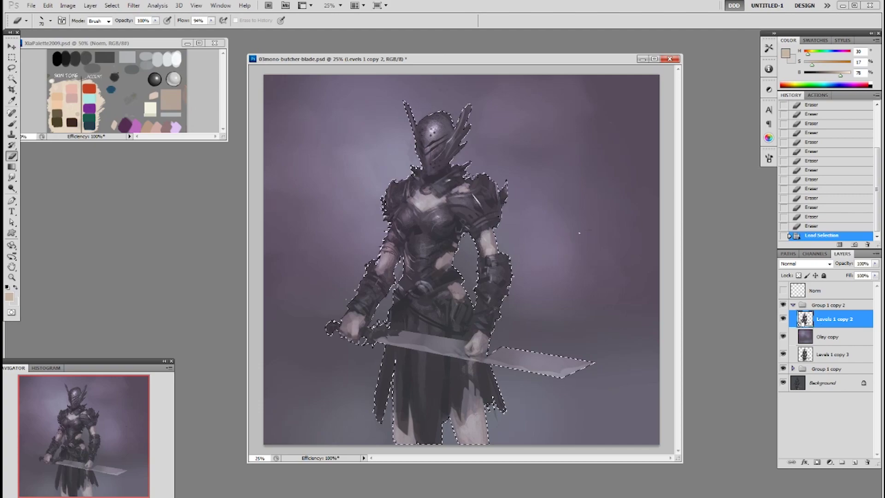
{"action": "key", "text": "ctrl+h"}
{"action": "key", "text": "F2"}
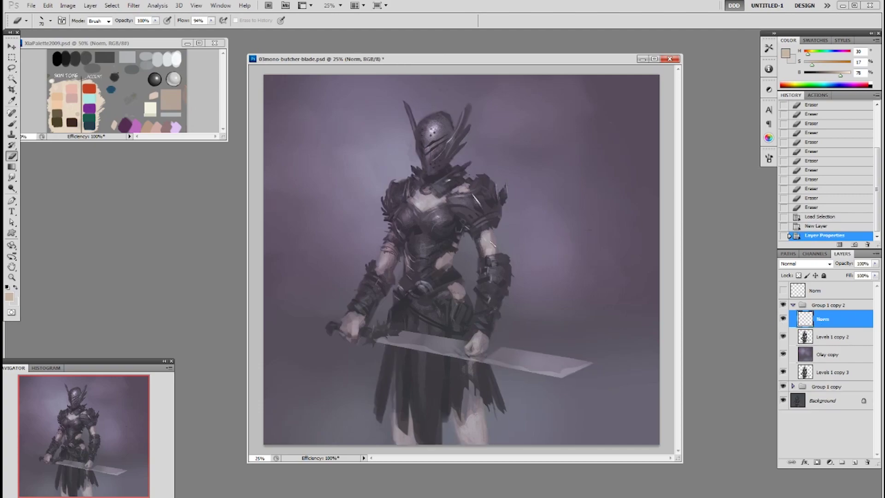
Paint sampled skin tones on the upper arm below the shoulder armour and undo the last stroke.
{"action": "key", "text": "b"}
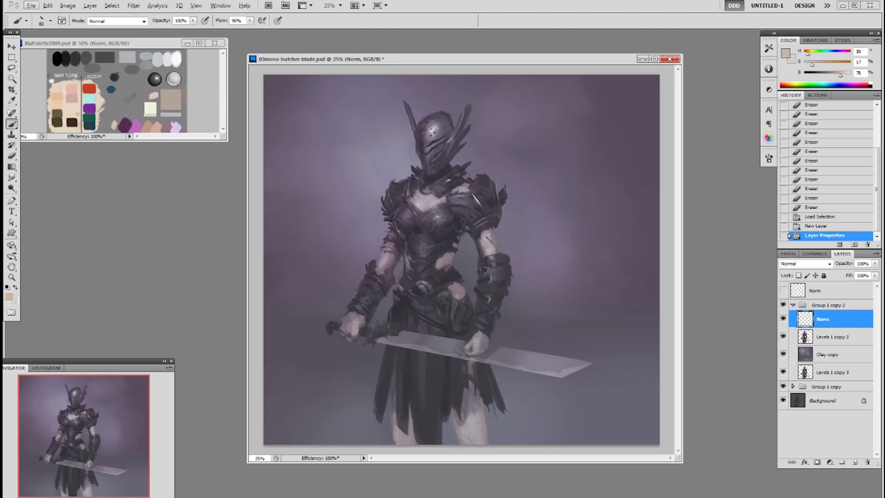
{"action": "left_click", "coordinate": [491, 248], "text": "alt"}
{"action": "left_click", "coordinate": [488, 246]}
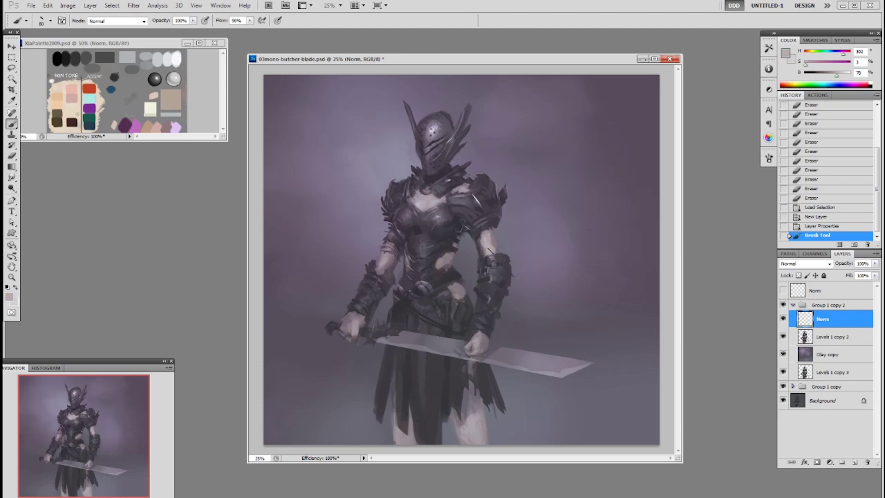
{"action": "left_click", "coordinate": [491, 235]}
{"action": "left_click", "coordinate": [495, 235], "text": "alt"}
{"action": "key", "text": "ctrl+z"}
Shade the upper arm with sampled purple-grey tones, using the 50 px and 70 px brush presets.
{"action": "mouse_move", "coordinate": [483, 230]}
{"action": "left_mouse_down"}
{"action": "mouse_move", "coordinate": [477, 258]}
{"action": "mouse_move", "coordinate": [483, 239]}
{"action": "left_mouse_up"}
{"action": "right_click", "coordinate": [528, 224]}
{"action": "left_click", "coordinate": [601, 308]}
{"action": "left_click", "coordinate": [489, 237], "text": "alt"}
{"action": "mouse_move", "coordinate": [487, 231]}
{"action": "left_mouse_down"}
{"action": "mouse_move", "coordinate": [487, 256]}
{"action": "mouse_move", "coordinate": [492, 245]}
{"action": "left_mouse_up"}
{"action": "right_click", "coordinate": [495, 240]}
{"action": "left_click", "coordinate": [554, 325]}
{"action": "key", "text": "ctrl+z"}
{"action": "left_click", "coordinate": [487, 237], "text": "alt"}
{"action": "left_click", "coordinate": [500, 245], "text": "alt"}
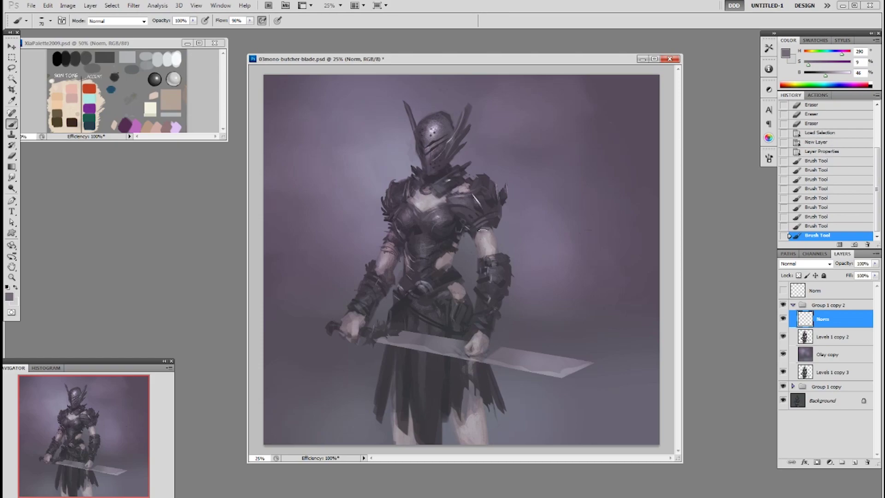
Blend the cast shadow and skin along the shoulder armour's lower edge with colours sampled from the arm.
{"action": "mouse_move", "coordinate": [487, 229]}
{"action": "left_mouse_down"}
{"action": "mouse_move", "coordinate": [485, 242]}
{"action": "mouse_move", "coordinate": [481, 235]}
{"action": "left_mouse_up"}
{"action": "left_click", "coordinate": [485, 240], "text": "alt"}
{"action": "left_click", "coordinate": [489, 248], "text": "alt"}
{"action": "left_click", "coordinate": [481, 235]}
{"action": "left_click", "coordinate": [480, 240]}
{"action": "left_click", "coordinate": [479, 246], "text": "alt"}
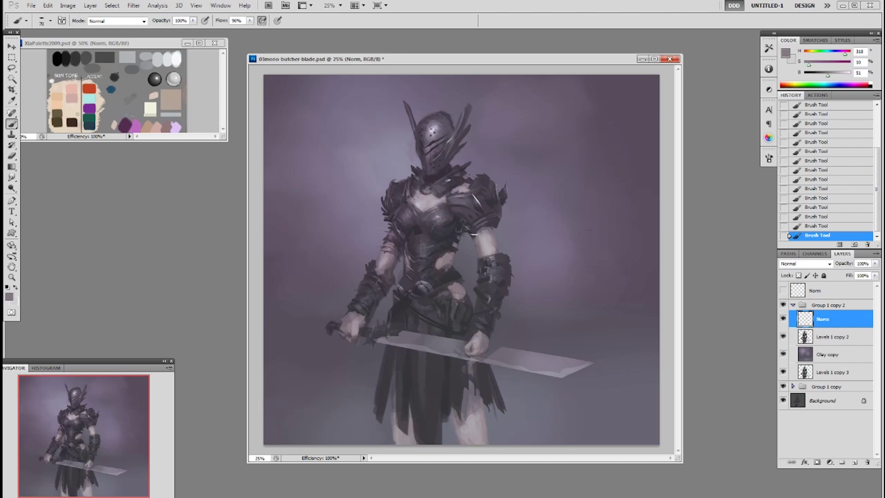
{"action": "left_click", "coordinate": [474, 249], "text": "alt"}
{"action": "left_click", "coordinate": [494, 243], "text": "alt"}
{"action": "left_click", "coordinate": [493, 249], "text": "alt"}
{"action": "left_click", "coordinate": [484, 242], "text": "alt"}
{"action": "left_click", "coordinate": [481, 244], "text": "alt"}
{"action": "left_click", "coordinate": [488, 229], "text": "alt"}
Finish smoothing the inner side of the upper arm with sampled tones and choose the 19 px brush preset.
{"action": "key", "text": "e"}
{"action": "key", "text": "b"}
{"action": "left_click", "coordinate": [485, 237], "text": "alt"}
{"action": "left_click", "coordinate": [481, 236], "text": "alt"}
{"action": "left_click", "coordinate": [478, 249], "text": "alt"}
{"action": "right_click", "coordinate": [550, 189]}
{"action": "left_click", "coordinate": [611, 248]}
{"action": "left_click", "coordinate": [538, 184]}
Try dodging highlights on the upper arm and the shoulder armour's spike at 70% exposure.
{"action": "key", "text": "o"}
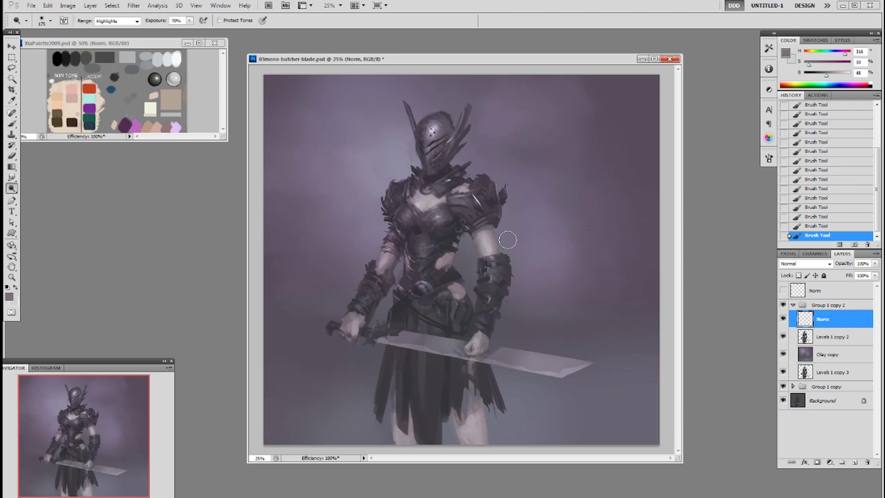
{"action": "left_click_drag", "start_coordinate": [488, 242], "coordinate": [487, 249]}
{"action": "key", "text": "ctrl+z"}
{"action": "left_click_drag", "start_coordinate": [506, 186], "coordinate": [506, 181]}
Paint the bare upper chest and the skin beside the shoulder armour with sampled light and dark tones.
{"action": "key", "text": "b"}
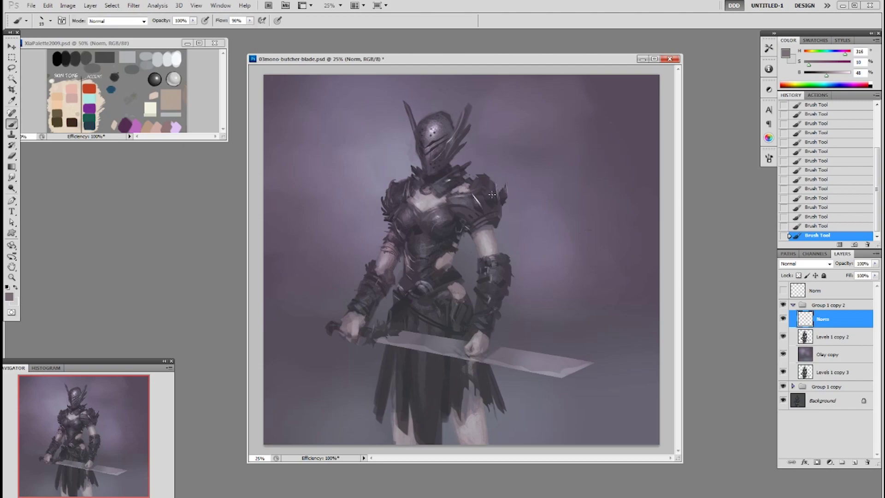
{"action": "left_click", "coordinate": [433, 203], "text": "alt"}
{"action": "left_click", "coordinate": [432, 208], "text": "alt"}
{"action": "left_click", "coordinate": [443, 197], "text": "alt"}
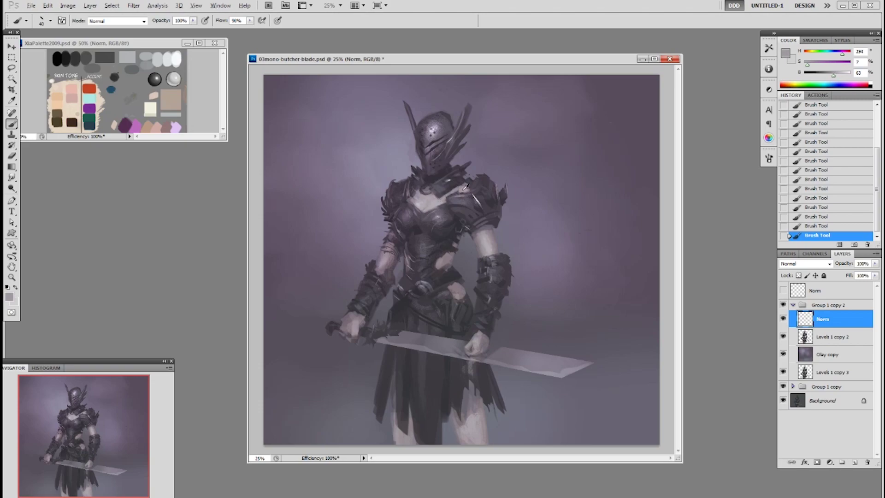
{"action": "left_click", "coordinate": [457, 190], "text": "alt"}
{"action": "left_click", "coordinate": [449, 190], "text": "alt"}
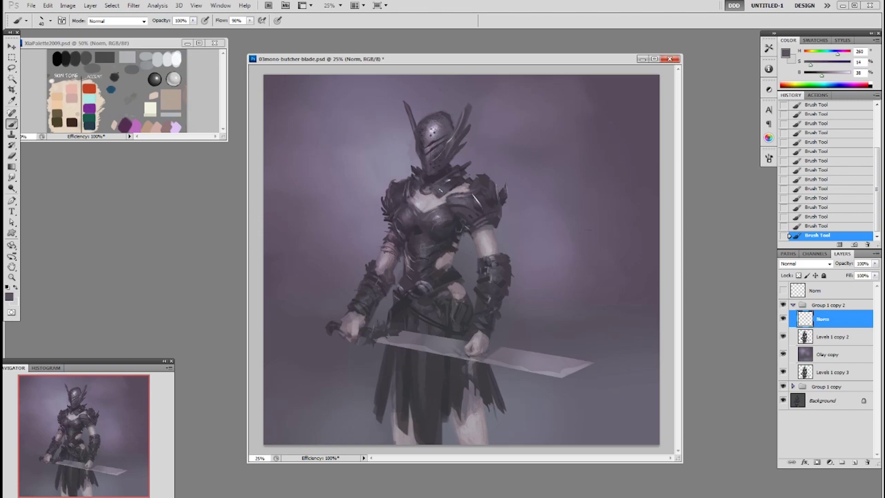
Refine the neck and collarbone skin beneath the collar with tones sampled around the neckline.
{"action": "left_click", "coordinate": [433, 188], "text": "alt"}
{"action": "left_click", "coordinate": [434, 193], "text": "alt"}
{"action": "left_click", "coordinate": [432, 198], "text": "alt"}
{"action": "left_click", "coordinate": [421, 193], "text": "alt"}
{"action": "left_click", "coordinate": [423, 182], "text": "alt"}
{"action": "left_click", "coordinate": [443, 185], "text": "alt"}
{"action": "left_click_drag", "start_coordinate": [419, 183], "coordinate": [424, 187]}
{"action": "left_click", "coordinate": [419, 186], "text": "alt"}
{"action": "left_click", "coordinate": [421, 184], "text": "alt"}
{"action": "left_click", "coordinate": [418, 189], "text": "alt"}
{"action": "left_click", "coordinate": [418, 197], "text": "alt"}
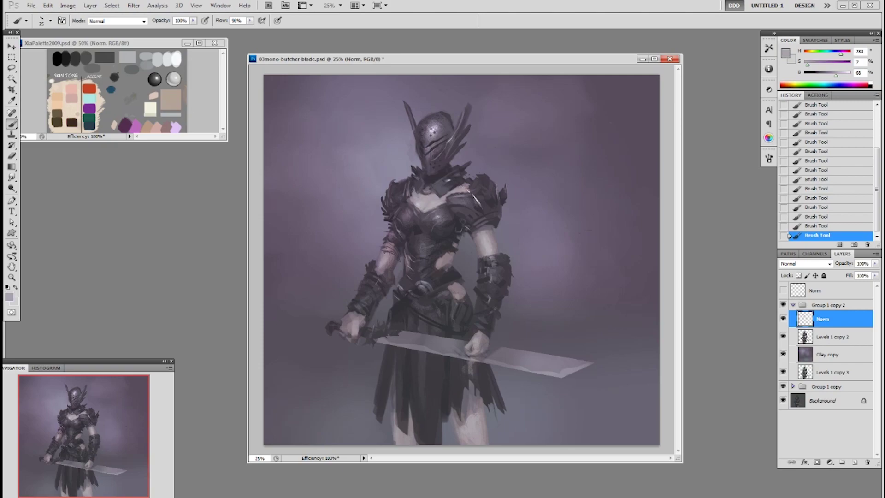
Smooth the exposed skin between the collar and the shoulder armour with closely sampled tones.
{"action": "left_click", "coordinate": [456, 189], "text": "alt"}
{"action": "left_click", "coordinate": [458, 193], "text": "alt"}
{"action": "left_click", "coordinate": [453, 193], "text": "alt"}
{"action": "left_click", "coordinate": [466, 193], "text": "alt"}
{"action": "left_click", "coordinate": [465, 188], "text": "alt"}
{"action": "left_click", "coordinate": [462, 190], "text": "alt"}
{"action": "left_click", "coordinate": [458, 187], "text": "alt"}
{"action": "left_click", "coordinate": [475, 180], "text": "alt"}
Sharpen the shoulder armour's edge next to the collar with dark strokes from a 19 px brush.
{"action": "right_click", "coordinate": [482, 184]}
{"action": "left_click", "coordinate": [556, 240]}
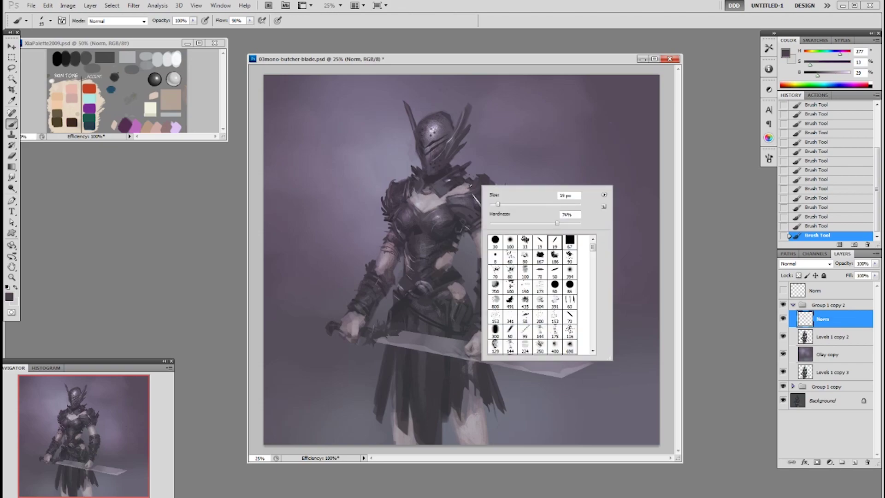
{"action": "left_click", "coordinate": [470, 185]}
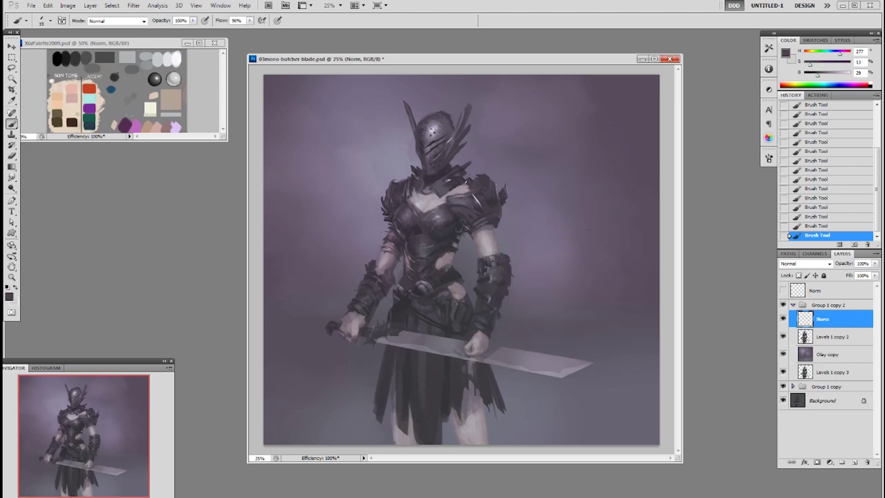
{"action": "left_click", "coordinate": [470, 184], "text": "alt"}
Choose another brush preset and retouch the neckline and lower collar with sampled colours.
{"action": "right_click", "coordinate": [482, 185]}
{"action": "left_click", "coordinate": [531, 236]}
{"action": "left_click", "coordinate": [670, 137]}
{"action": "left_click", "coordinate": [418, 189], "text": "alt"}
{"action": "left_click", "coordinate": [412, 196], "text": "alt"}
{"action": "left_click", "coordinate": [448, 182], "text": "alt"}
Enlarge the painting's window and brush over the collar beneath the helmet with the 70 px brush preset.
{"action": "key", "text": "ctrl+plus"}
{"action": "left_click_drag", "start_coordinate": [680, 460], "coordinate": [793, 497]}
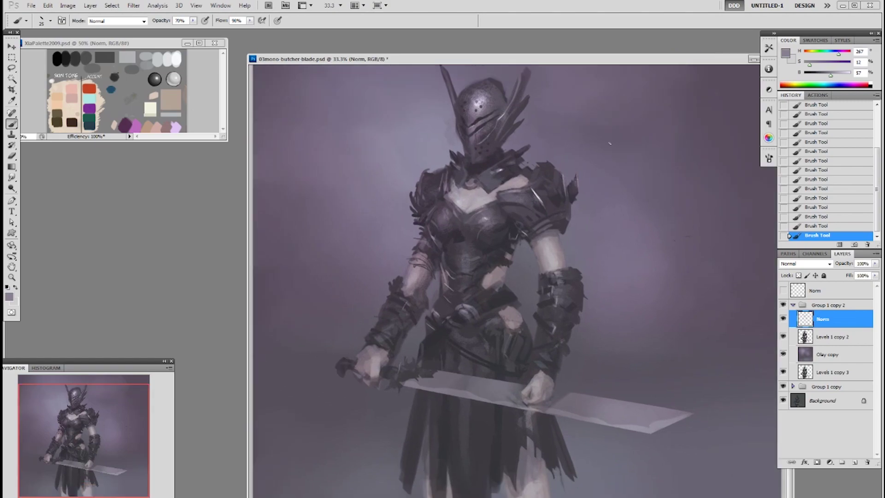
{"action": "left_click_drag", "start_coordinate": [561, 60], "coordinate": [503, 44]}
{"action": "left_click_drag", "start_coordinate": [553, 120], "coordinate": [549, 131]}
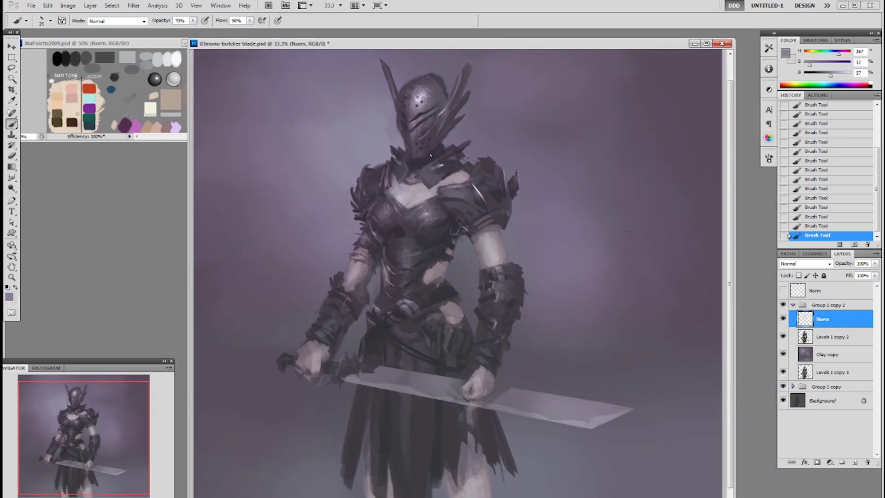
{"action": "right_click", "coordinate": [443, 169]}
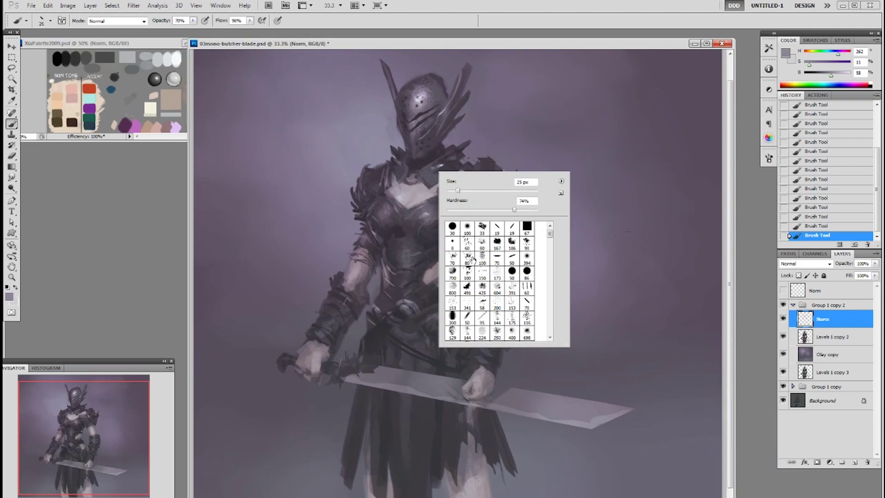
{"action": "left_click", "coordinate": [452, 257]}
{"action": "left_click", "coordinate": [421, 171]}
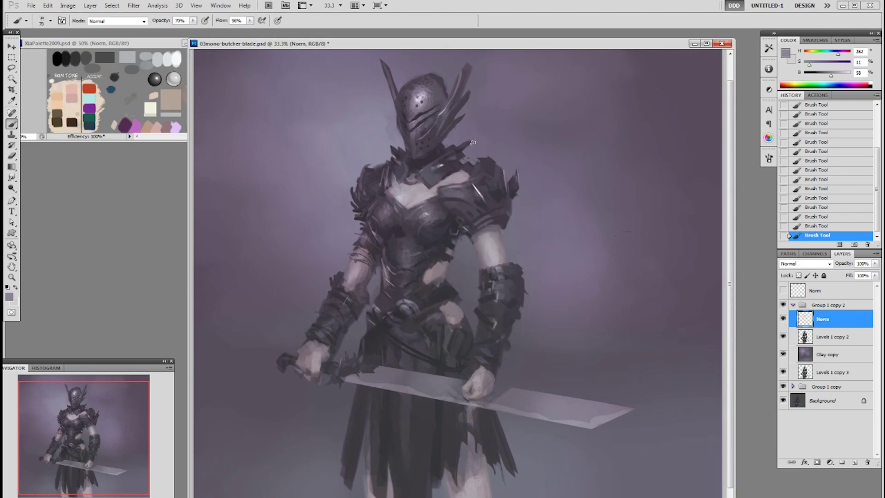
Reduce the brush size and work sampled greys into the front of the collar.
{"action": "key", "text": "bracketleft"}
{"action": "key", "text": "bracketleft"}
{"action": "key", "text": "bracketleft"}
{"action": "left_click", "coordinate": [445, 178], "text": "alt"}
{"action": "left_click", "coordinate": [445, 175], "text": "alt"}
{"action": "left_click", "coordinate": [438, 162], "text": "alt"}
{"action": "left_click", "coordinate": [442, 164], "text": "alt"}
Detail the folds and highlight on the front of the collar with a 19 px brush.
{"action": "right_click", "coordinate": [442, 165]}
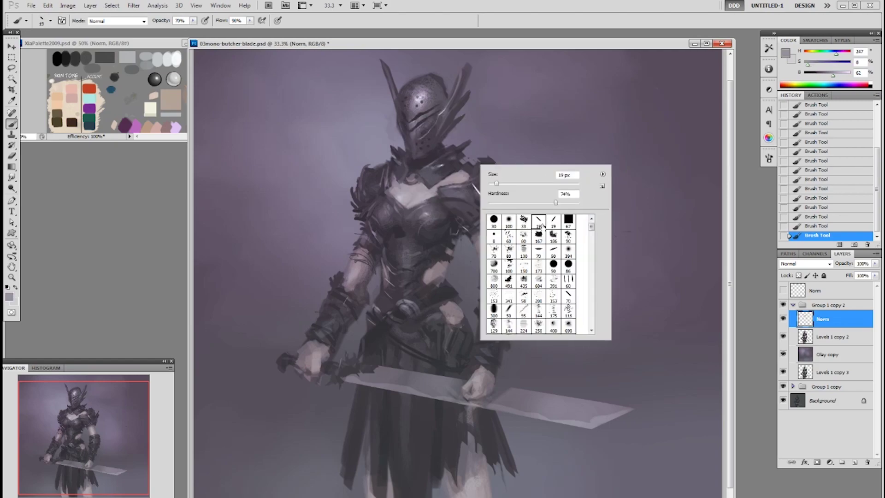
{"action": "left_click", "coordinate": [440, 167]}
{"action": "left_click", "coordinate": [440, 165], "text": "alt"}
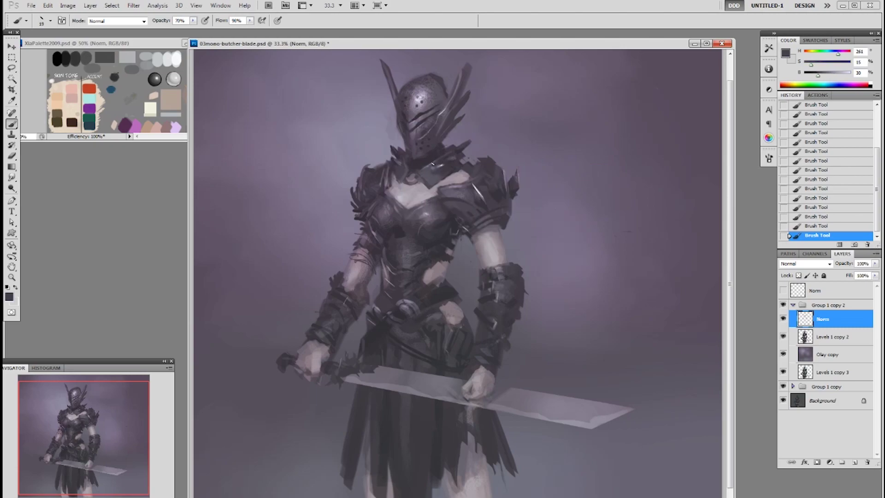
{"action": "left_click", "coordinate": [432, 164], "text": "alt"}
{"action": "left_click", "coordinate": [450, 164], "text": "alt"}
{"action": "left_click", "coordinate": [447, 170], "text": "alt"}
{"action": "left_click", "coordinate": [431, 166], "text": "alt"}
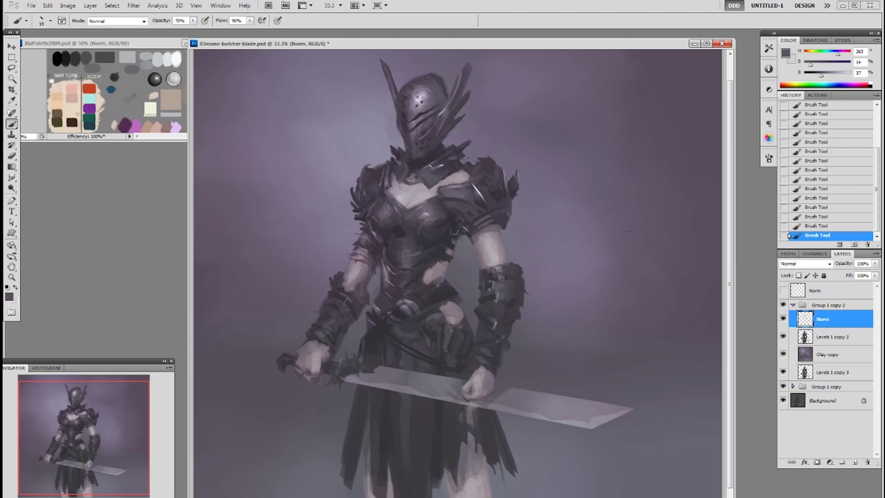
Define the collar's raised outer flap near the shoulder armour with sampled dark and mid tones.
{"action": "left_click", "coordinate": [454, 159], "text": "alt"}
{"action": "left_click", "coordinate": [455, 155], "text": "alt"}
{"action": "left_click", "coordinate": [457, 157], "text": "alt"}
{"action": "left_click", "coordinate": [461, 160], "text": "alt"}
{"action": "left_click", "coordinate": [453, 171], "text": "alt"}
{"action": "key", "text": "ctrl+d"}
{"action": "left_click", "coordinate": [464, 155], "text": "alt"}
{"action": "left_click_drag", "start_coordinate": [461, 161], "coordinate": [459, 164]}
Paint the collar's upper rim and the shadow between it and the helmet's chin.
{"action": "mouse_move", "coordinate": [460, 162]}
{"action": "left_mouse_down"}
{"action": "mouse_move", "coordinate": [456, 150]}
{"action": "mouse_move", "coordinate": [439, 160]}
{"action": "left_mouse_up"}
{"action": "left_click", "coordinate": [441, 160], "text": "alt"}
{"action": "left_click", "coordinate": [440, 159], "text": "alt"}
{"action": "left_click_drag", "start_coordinate": [444, 157], "coordinate": [441, 154]}
{"action": "left_click_drag", "start_coordinate": [441, 154], "coordinate": [441, 151]}
{"action": "left_click", "coordinate": [442, 150], "text": "alt"}
{"action": "left_click", "coordinate": [442, 149], "text": "alt"}
{"action": "left_click", "coordinate": [442, 149], "text": "alt"}
Refine the helmet's jaw edge and the far side of the collar with sampled dark purple tones.
{"action": "left_click", "coordinate": [417, 154], "text": "alt"}
{"action": "left_click", "coordinate": [428, 148], "text": "alt"}
{"action": "left_click", "coordinate": [420, 159], "text": "alt"}
{"action": "left_click", "coordinate": [409, 153], "text": "alt"}
{"action": "left_click", "coordinate": [404, 138], "text": "alt"}
{"action": "left_click", "coordinate": [412, 150], "text": "alt"}
{"action": "left_click", "coordinate": [408, 143], "text": "alt"}
{"action": "left_click", "coordinate": [411, 161], "text": "alt"}
{"action": "left_click", "coordinate": [402, 151], "text": "alt"}
{"action": "left_click", "coordinate": [407, 154], "text": "alt"}
{"action": "left_click", "coordinate": [406, 157], "text": "alt"}
{"action": "key", "text": "alt"}
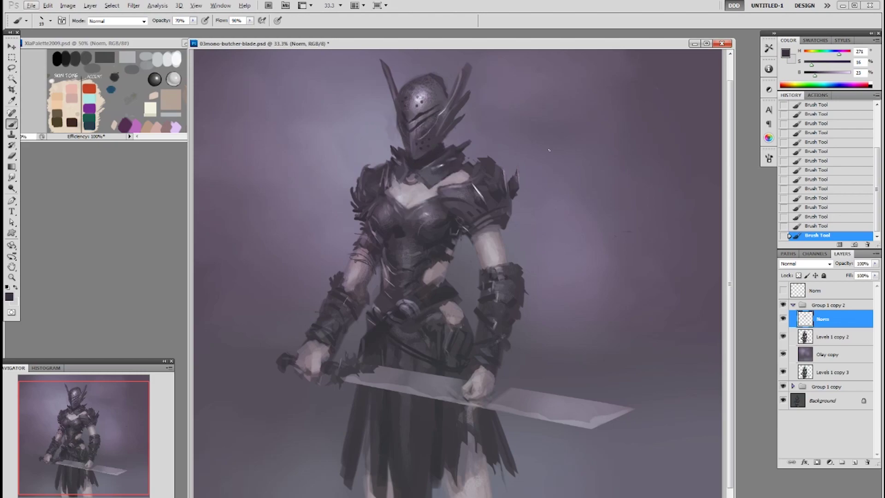
Add a new layer named Norm directly above Olay copy, behind the figure.
{"action": "left_click_drag", "start_coordinate": [607, 166], "coordinate": [601, 178]}
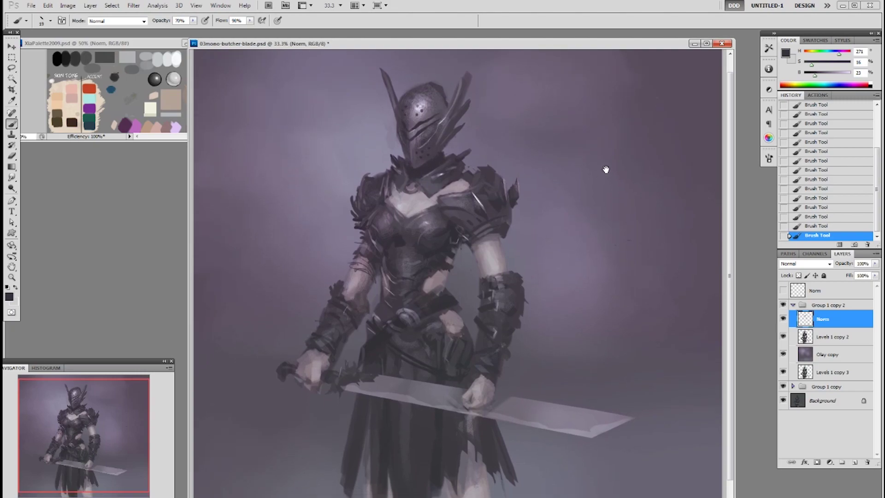
{"action": "left_click", "coordinate": [824, 352]}
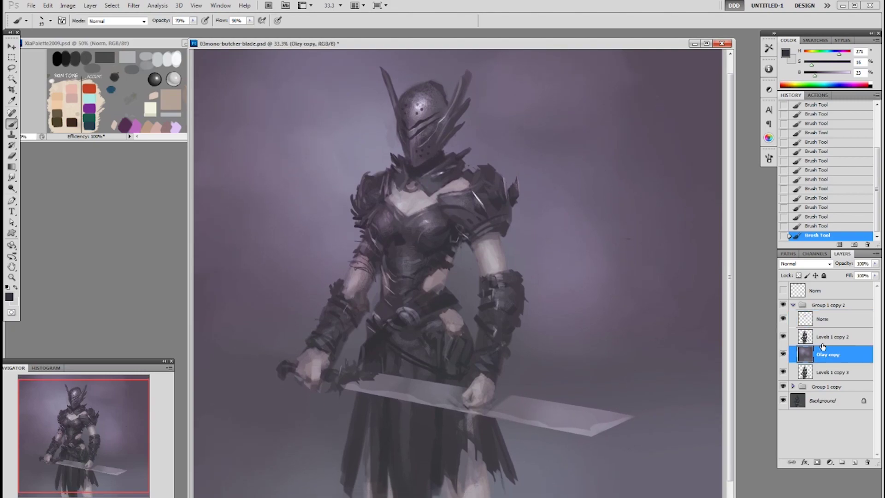
{"action": "key", "text": "F2"}
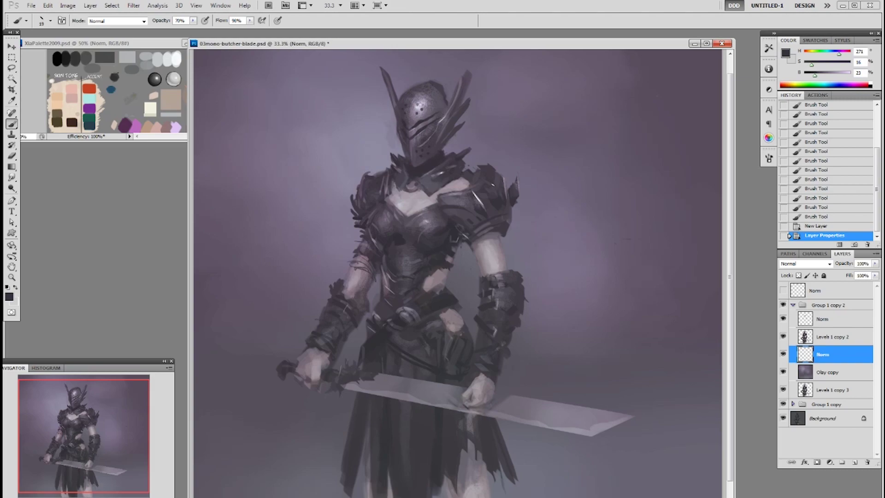
Paint a dark sword hilt rising diagonally behind the shoulder beside the helmet, using a colour sampled from the armour.
{"action": "left_click", "coordinate": [474, 169], "text": "alt"}
{"action": "key", "text": "ctrl+minus"}
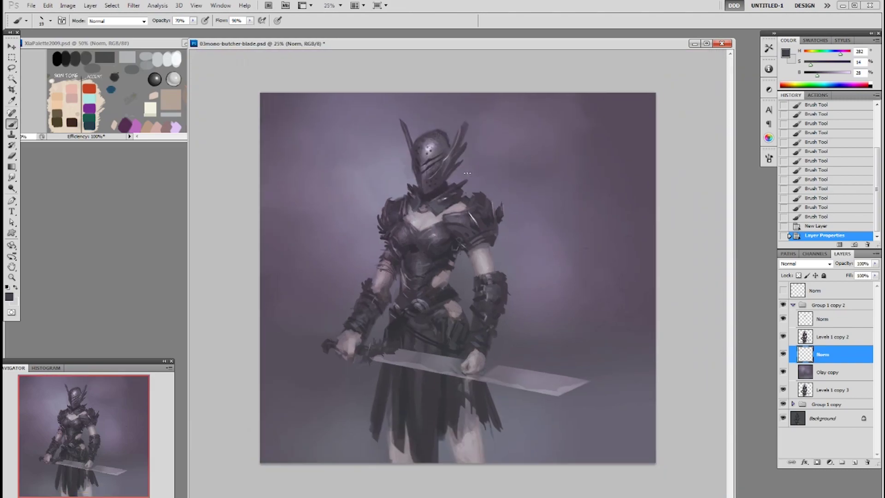
{"action": "mouse_move", "coordinate": [491, 142]}
{"action": "left_mouse_down"}
{"action": "mouse_move", "coordinate": [464, 198]}
{"action": "mouse_move", "coordinate": [491, 142]}
{"action": "left_mouse_up"}
{"action": "key", "text": "ctrl+z"}
{"action": "left_click_drag", "start_coordinate": [489, 144], "coordinate": [485, 154]}
{"action": "left_click_drag", "start_coordinate": [481, 158], "coordinate": [473, 175]}
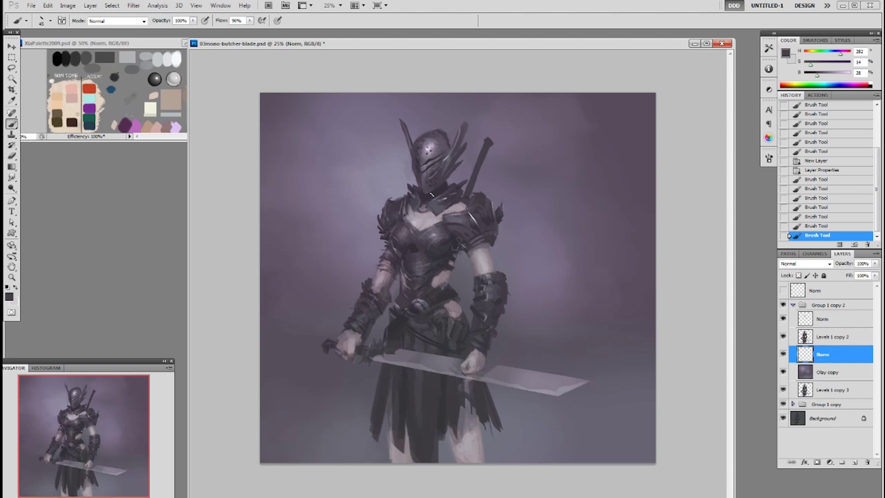
Paint a second dark sword hilt rising behind the opposite shoulder, close beside the helmet.
{"action": "right_click", "coordinate": [473, 194]}
{"action": "left_click", "coordinate": [489, 145]}
{"action": "mouse_move", "coordinate": [402, 146]}
{"action": "left_mouse_down"}
{"action": "mouse_move", "coordinate": [412, 173]}
{"action": "mouse_move", "coordinate": [401, 145]}
{"action": "left_mouse_up"}
{"action": "key", "text": "ctrl+z"}
{"action": "key", "text": "bracketright"}
{"action": "left_click_drag", "start_coordinate": [399, 144], "coordinate": [398, 144]}
{"action": "left_click_drag", "start_coordinate": [399, 143], "coordinate": [410, 185]}
Erase along the new hilt's edges to slim it and clean up beside the first hilt.
{"action": "key", "text": "e"}
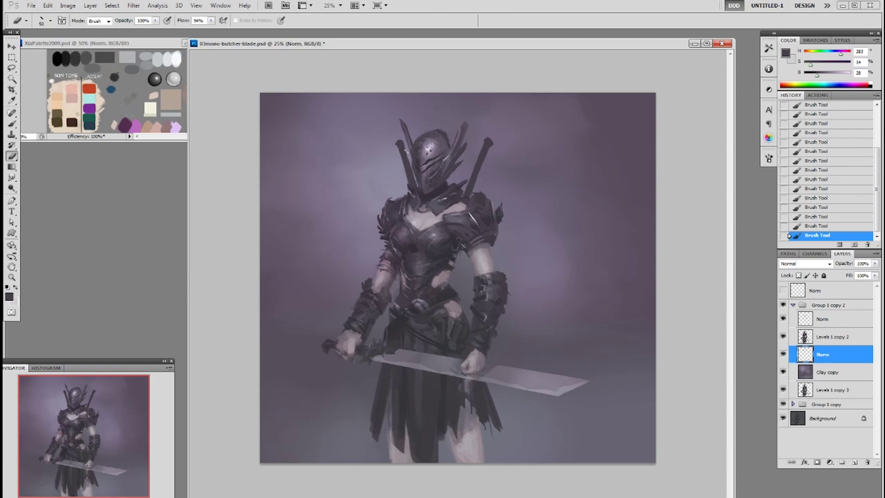
{"action": "left_click_drag", "start_coordinate": [406, 152], "coordinate": [414, 177]}
{"action": "left_click_drag", "start_coordinate": [413, 169], "coordinate": [417, 183]}
{"action": "left_click_drag", "start_coordinate": [459, 164], "coordinate": [463, 169]}
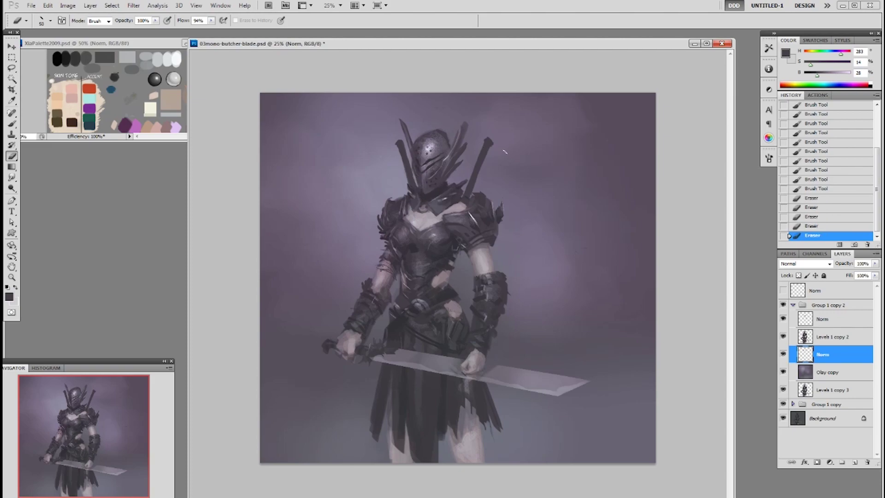
Lasso the first hilt, move it slightly closer to the helmet, and deselect it.
{"action": "key", "text": "l"}
{"action": "mouse_move", "coordinate": [487, 132]}
{"action": "left_mouse_down"}
{"action": "mouse_move", "coordinate": [479, 232]}
{"action": "mouse_move", "coordinate": [459, 174]}
{"action": "mouse_move", "coordinate": [478, 136]}
{"action": "left_mouse_up"}
{"action": "left_click_drag", "start_coordinate": [474, 177], "coordinate": [477, 174]}
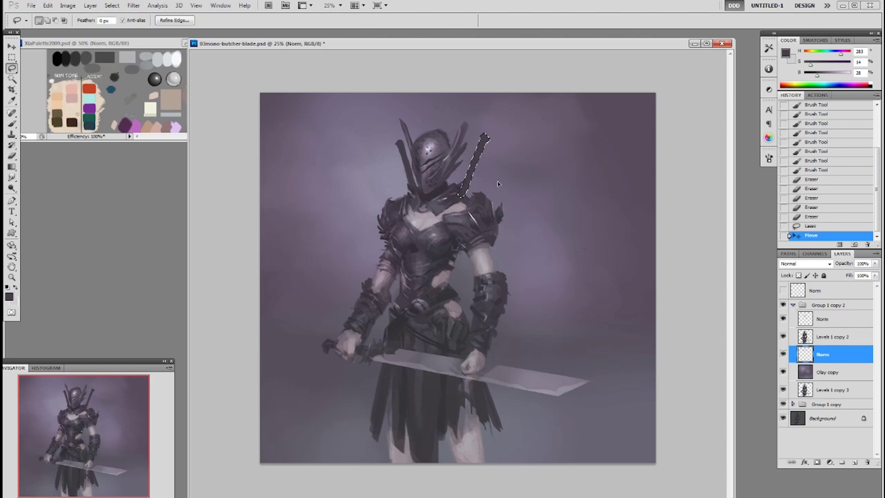
{"action": "key", "text": "ctrl+d"}
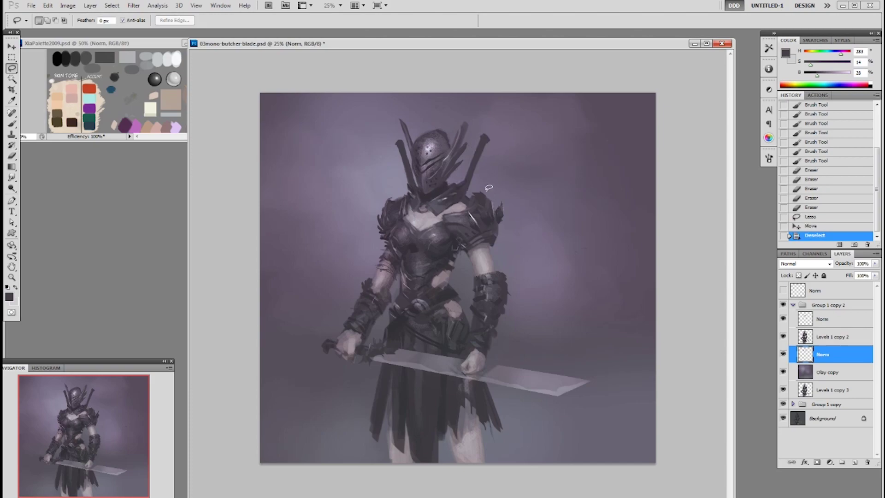
Paint a third dark hilt slanting outward behind the shoulder, beyond the hilt that was moved.
{"action": "key", "text": "b"}
{"action": "right_click", "coordinate": [512, 174]}
{"action": "left_click", "coordinate": [568, 226]}
{"action": "left_click", "coordinate": [692, 108]}
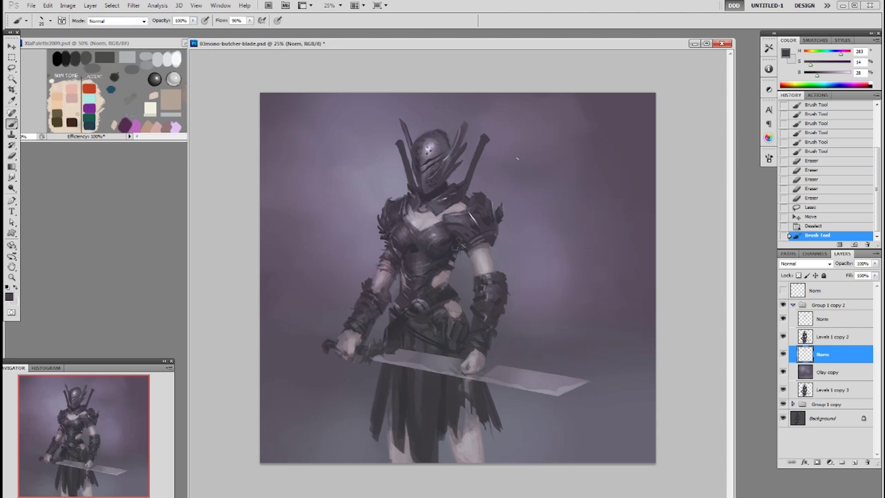
{"action": "mouse_move", "coordinate": [510, 154]}
{"action": "left_mouse_down"}
{"action": "mouse_move", "coordinate": [490, 183]}
{"action": "mouse_move", "coordinate": [510, 154]}
{"action": "left_mouse_up"}
{"action": "key", "text": "ctrl+z"}
{"action": "key", "text": "bracketright"}
{"action": "key", "text": "bracketright"}
{"action": "key", "text": "ctrl+z"}
{"action": "mouse_move", "coordinate": [504, 159]}
{"action": "left_mouse_down"}
{"action": "mouse_move", "coordinate": [478, 195]}
{"action": "mouse_move", "coordinate": [508, 150]}
{"action": "left_mouse_up"}
{"action": "mouse_move", "coordinate": [501, 162]}
{"action": "left_mouse_down"}
{"action": "mouse_move", "coordinate": [509, 149]}
{"action": "mouse_move", "coordinate": [482, 177]}
{"action": "mouse_move", "coordinate": [507, 146]}
{"action": "mouse_move", "coordinate": [496, 161]}
{"action": "left_mouse_up"}
Erase along the third hilt's outline and repaint its lower shaft down to the shoulder.
{"action": "key", "text": "e"}
{"action": "mouse_move", "coordinate": [509, 148]}
{"action": "left_mouse_down"}
{"action": "mouse_move", "coordinate": [505, 172]}
{"action": "mouse_move", "coordinate": [475, 193]}
{"action": "left_mouse_up"}
{"action": "key", "text": "b"}
{"action": "mouse_move", "coordinate": [479, 187]}
{"action": "left_mouse_down"}
{"action": "mouse_move", "coordinate": [473, 196]}
{"action": "mouse_move", "coordinate": [491, 170]}
{"action": "left_mouse_up"}
{"action": "left_click_drag", "start_coordinate": [475, 194], "coordinate": [494, 168]}
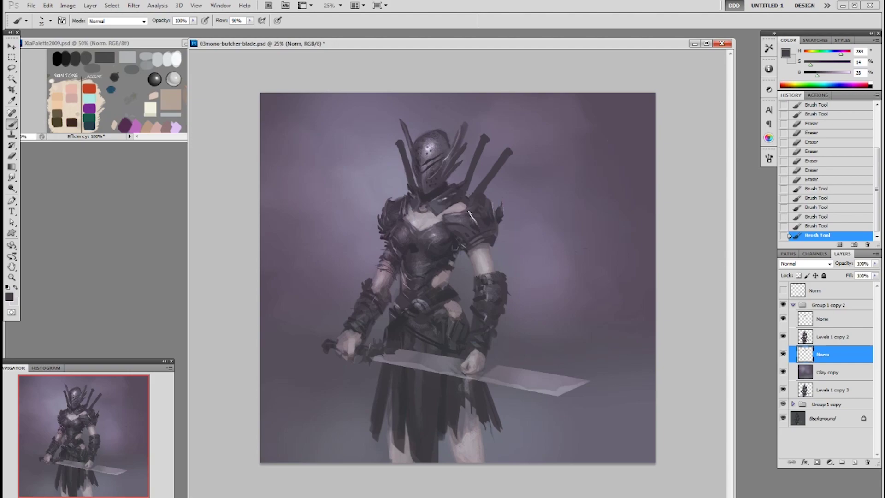
Paint a thinner, shorter fourth hilt outside the one on the helmet's opposite side.
{"action": "right_click", "coordinate": [475, 214]}
{"action": "left_click", "coordinate": [551, 268]}
{"action": "left_click_drag", "start_coordinate": [431, 185], "coordinate": [427, 190]}
{"action": "mouse_move", "coordinate": [386, 162]}
{"action": "left_mouse_down"}
{"action": "mouse_move", "coordinate": [404, 194]}
{"action": "mouse_move", "coordinate": [388, 162]}
{"action": "mouse_move", "coordinate": [403, 196]}
{"action": "mouse_move", "coordinate": [387, 159]}
{"action": "mouse_move", "coordinate": [405, 196]}
{"action": "mouse_move", "coordinate": [387, 159]}
{"action": "left_mouse_up"}
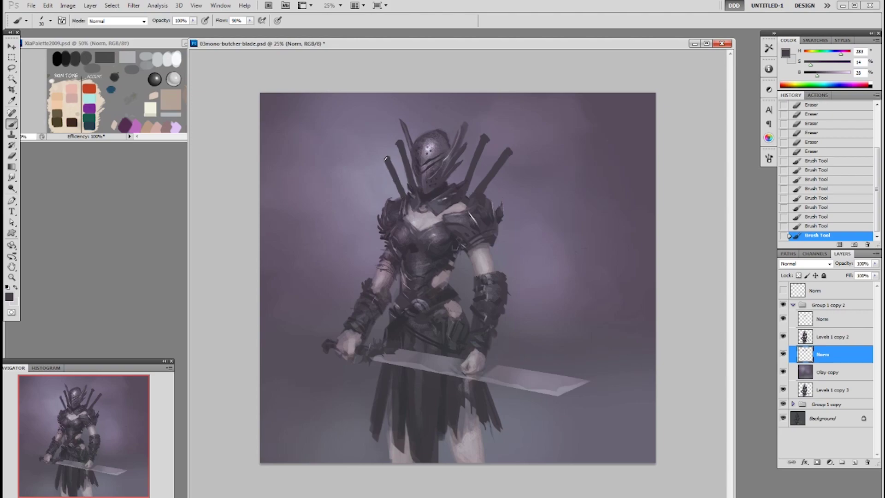
Trim the top of the fourth hilt and the edges of the third hilt with the eraser.
{"action": "key", "text": "e"}
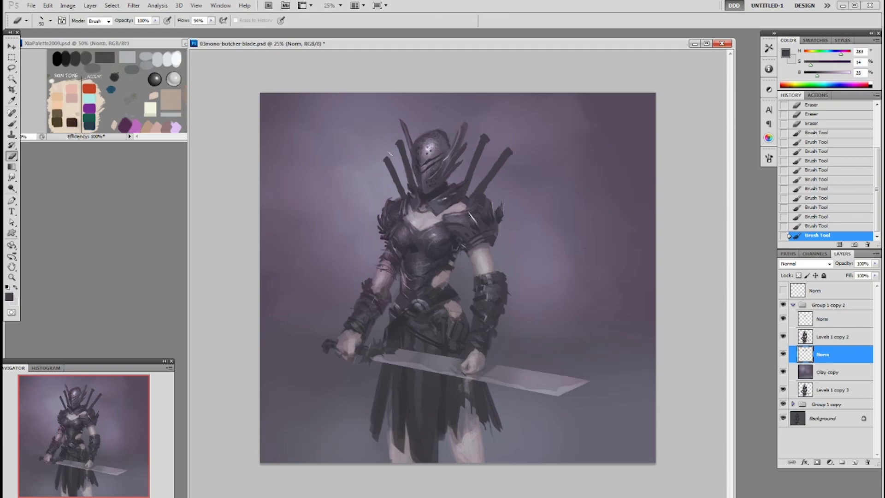
{"action": "left_click_drag", "start_coordinate": [390, 154], "coordinate": [393, 159]}
{"action": "left_click_drag", "start_coordinate": [391, 155], "coordinate": [394, 161]}
{"action": "left_click_drag", "start_coordinate": [500, 150], "coordinate": [516, 157]}
{"action": "left_click_drag", "start_coordinate": [496, 173], "coordinate": [484, 186]}
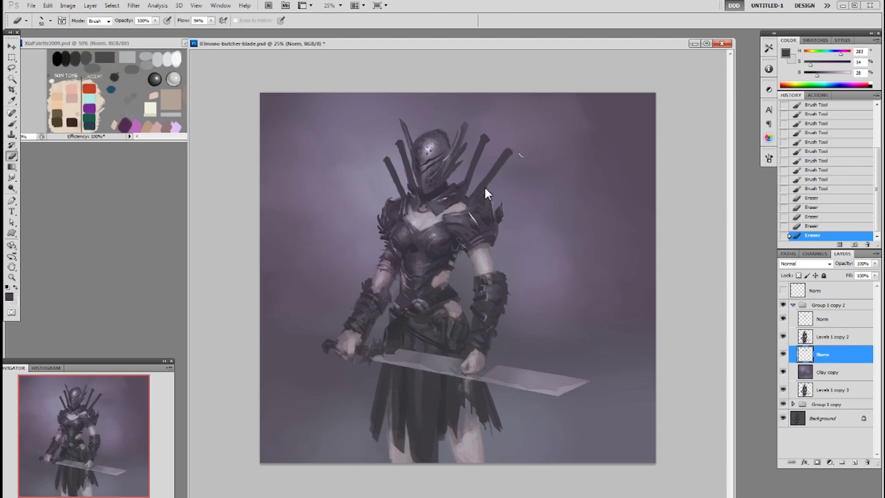
Touch up the outermost large hilt's pommel and shaft with dark brush strokes.
{"action": "key", "text": "b"}
{"action": "mouse_move", "coordinate": [507, 159]}
{"action": "left_mouse_down"}
{"action": "mouse_move", "coordinate": [498, 161]}
{"action": "mouse_move", "coordinate": [509, 154]}
{"action": "left_mouse_up"}
{"action": "right_click", "coordinate": [517, 165]}
{"action": "left_click", "coordinate": [575, 225]}
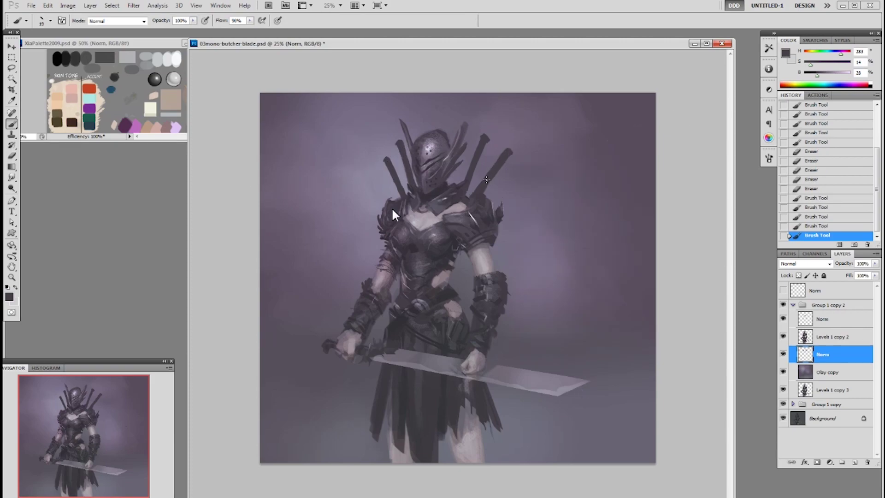
{"action": "key", "text": "bracketright"}
{"action": "key", "text": "bracketright"}
{"action": "key", "text": "bracketright"}
{"action": "key", "text": "bracketright"}
Load the hilts' Norm layer as a selection and shade the hilts at 50% flow with a dark tone sampled from the shoulder armour.
{"action": "left_click", "coordinate": [805, 355], "text": "ctrl"}
{"action": "left_click", "coordinate": [486, 218], "text": "alt"}
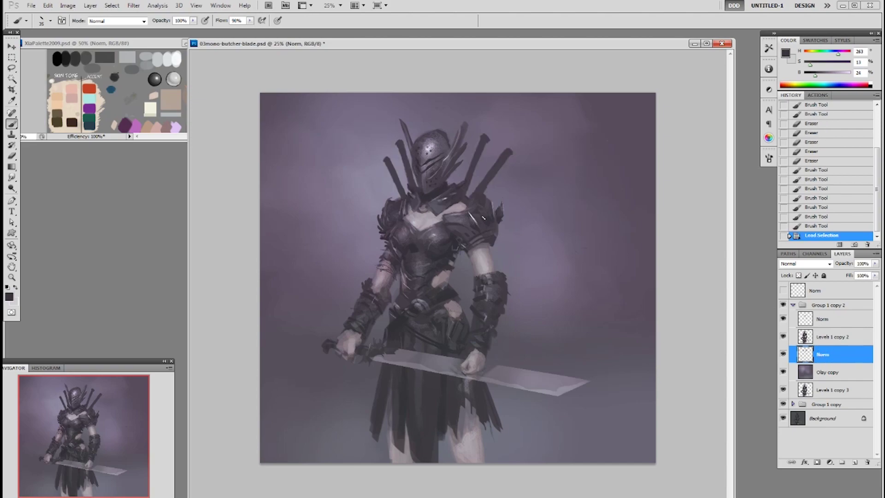
{"action": "right_click", "coordinate": [486, 217]}
{"action": "left_click", "coordinate": [538, 273]}
{"action": "left_click", "coordinate": [657, 141]}
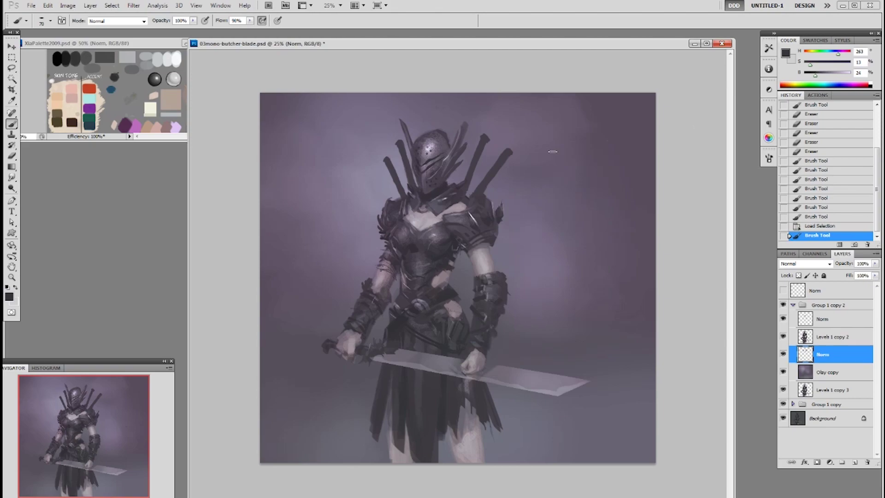
{"action": "key", "text": "5"}
{"action": "key", "text": "bracketright"}
{"action": "key", "text": "bracketright"}
{"action": "key", "text": "bracketright"}
{"action": "left_click_drag", "start_coordinate": [503, 170], "coordinate": [511, 160]}
{"action": "left_click_drag", "start_coordinate": [475, 193], "coordinate": [488, 190]}
{"action": "left_click_drag", "start_coordinate": [484, 177], "coordinate": [499, 177]}
{"action": "mouse_move", "coordinate": [494, 163]}
{"action": "left_mouse_down"}
{"action": "mouse_move", "coordinate": [504, 171]}
{"action": "mouse_move", "coordinate": [512, 162]}
{"action": "mouse_move", "coordinate": [484, 191]}
{"action": "mouse_move", "coordinate": [472, 179]}
{"action": "mouse_move", "coordinate": [489, 147]}
{"action": "mouse_move", "coordinate": [482, 167]}
{"action": "mouse_move", "coordinate": [478, 138]}
{"action": "left_mouse_up"}
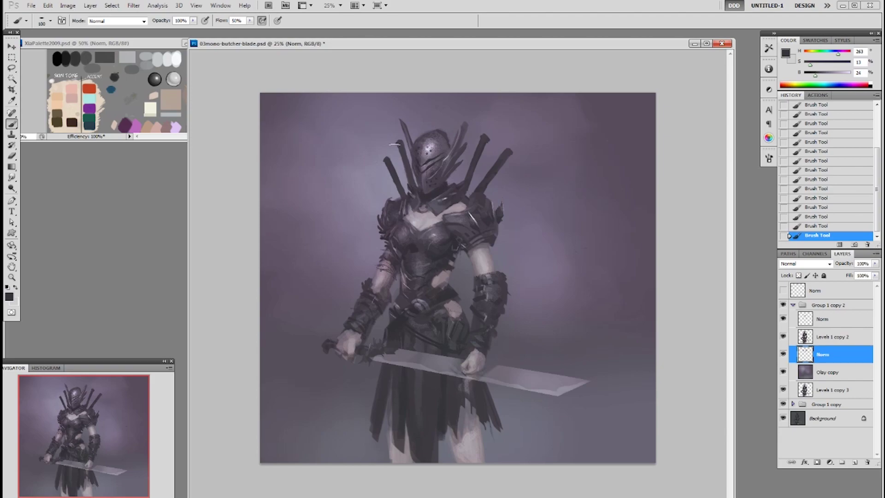
Add mid-purple texture to the hilts with the 173 px textured brush, using tones sampled from the helmet and hilts.
{"action": "left_click", "coordinate": [447, 147], "text": "alt"}
{"action": "key", "text": "bracketleft"}
{"action": "key", "text": "bracketleft"}
{"action": "key", "text": "bracketleft"}
{"action": "key", "text": "bracketleft"}
{"action": "right_click", "coordinate": [426, 190]}
{"action": "left_click", "coordinate": [485, 292]}
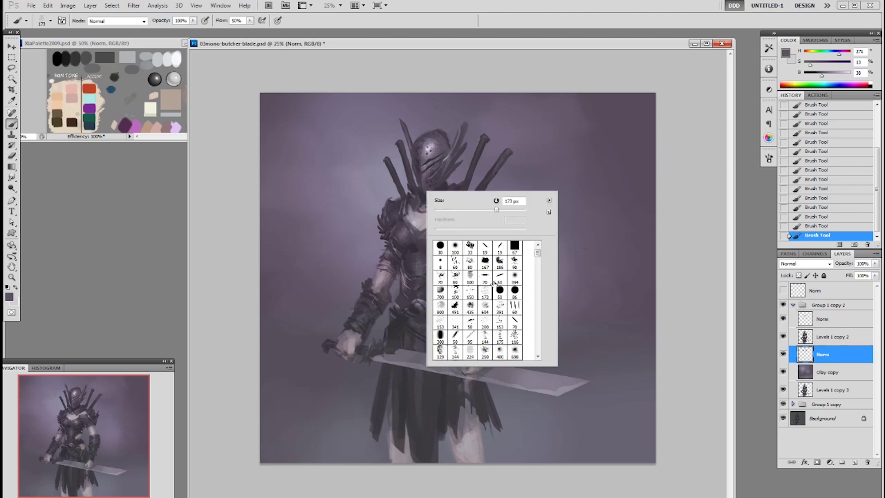
{"action": "left_click", "coordinate": [503, 181], "text": "alt"}
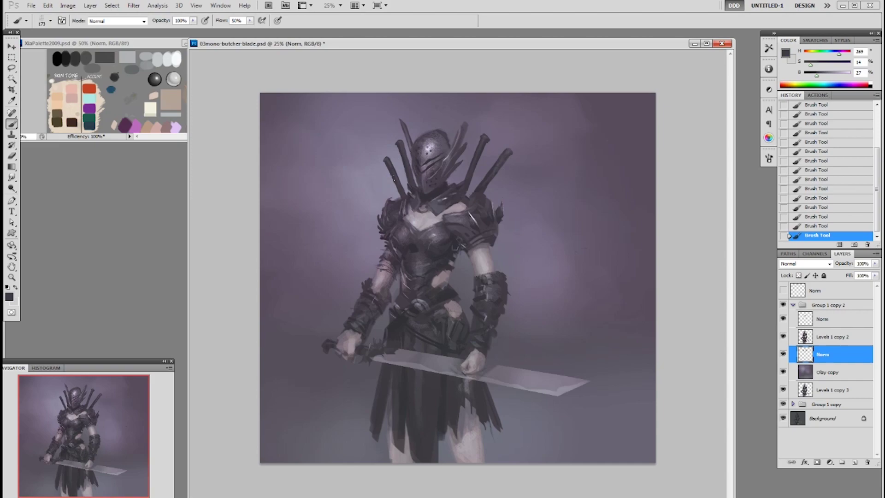
Paint light lilac highlights on the pommels and grips of the two larger hilts with sampled colours.
{"action": "right_click", "coordinate": [444, 178]}
{"action": "double_click", "coordinate": [503, 235]}
{"action": "left_click", "coordinate": [526, 135], "text": "alt"}
{"action": "left_click", "coordinate": [506, 156], "text": "alt"}
{"action": "left_click", "coordinate": [512, 153], "text": "alt"}
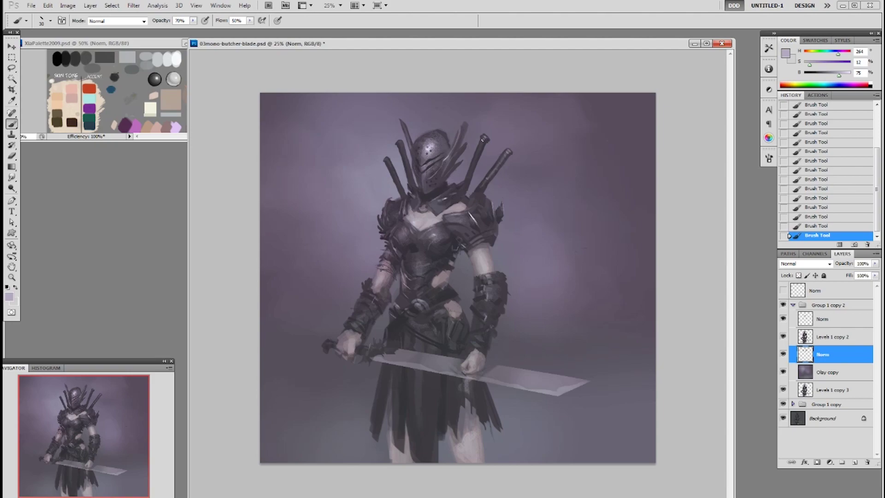
Paint light wrapping details along the hilt grips with varying small brush sizes, and clear the selection.
{"action": "right_click", "coordinate": [471, 170]}
{"action": "left_click", "coordinate": [524, 236]}
{"action": "left_click", "coordinate": [470, 169]}
{"action": "key", "text": "bracketright"}
{"action": "key", "text": "bracketright"}
{"action": "key", "text": "bracketright"}
{"action": "key", "text": "bracketleft"}
{"action": "key", "text": "bracketleft"}
{"action": "key", "text": "bracketleft"}
{"action": "key", "text": "bracketleft"}
{"action": "key", "text": "bracketright"}
{"action": "key", "text": "bracketright"}
{"action": "key", "text": "bracketright"}
{"action": "key", "text": "bracketleft"}
{"action": "key", "text": "bracketleft"}
{"action": "key", "text": "bracketleft"}
{"action": "key", "text": "ctrl+d"}
Try to reshape the outermost hilt's pommel into a flared cap with sampled dark and mid purples.
{"action": "right_click", "coordinate": [511, 147]}
{"action": "key", "text": "period"}
{"action": "key", "text": "period"}
{"action": "key", "text": "period"}
{"action": "left_click", "coordinate": [503, 148], "text": "alt"}
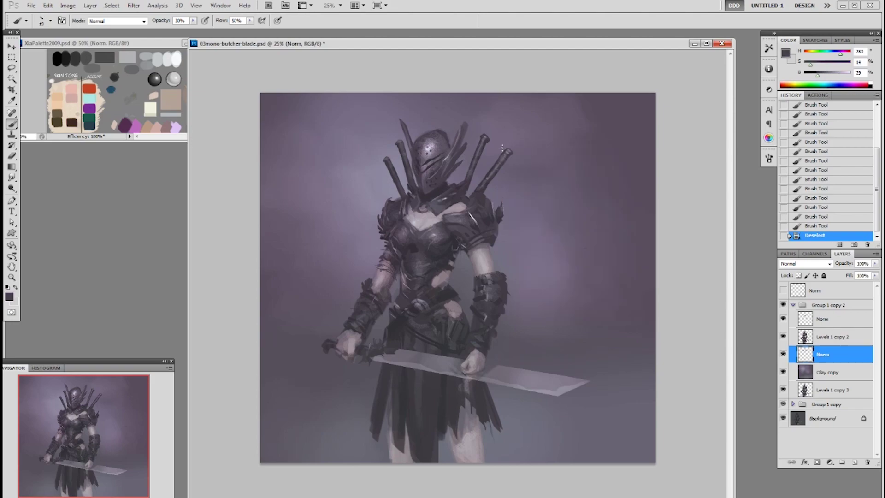
{"action": "left_click_drag", "start_coordinate": [506, 151], "coordinate": [514, 152]}
{"action": "left_click", "coordinate": [508, 152], "text": "alt"}
{"action": "right_click", "coordinate": [511, 150]}
{"action": "left_click", "coordinate": [546, 214]}
{"action": "left_click", "coordinate": [518, 126]}
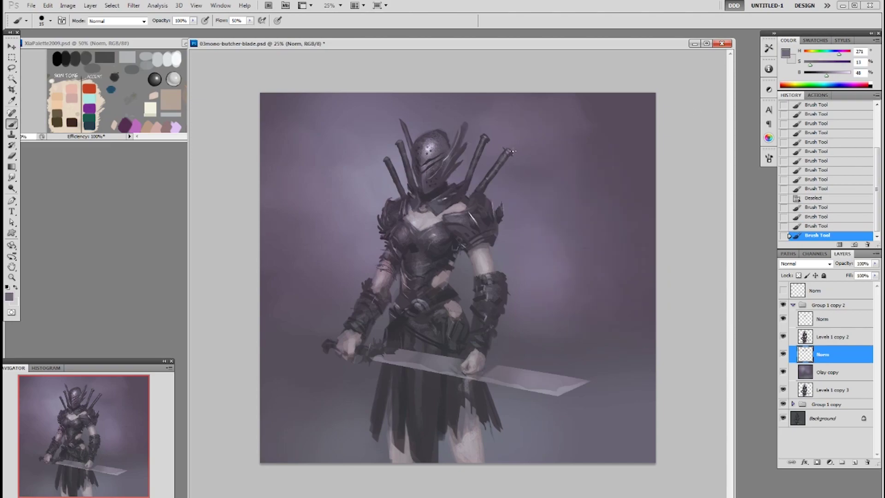
Try finer highlight and shadow strokes on the outermost pommel with a 10 px brush.
{"action": "key", "text": "["}
{"action": "key", "text": "ctrl+z"}
{"action": "left_click_drag", "start_coordinate": [508, 150], "coordinate": [511, 154]}
{"action": "left_click", "coordinate": [509, 155], "text": "alt"}
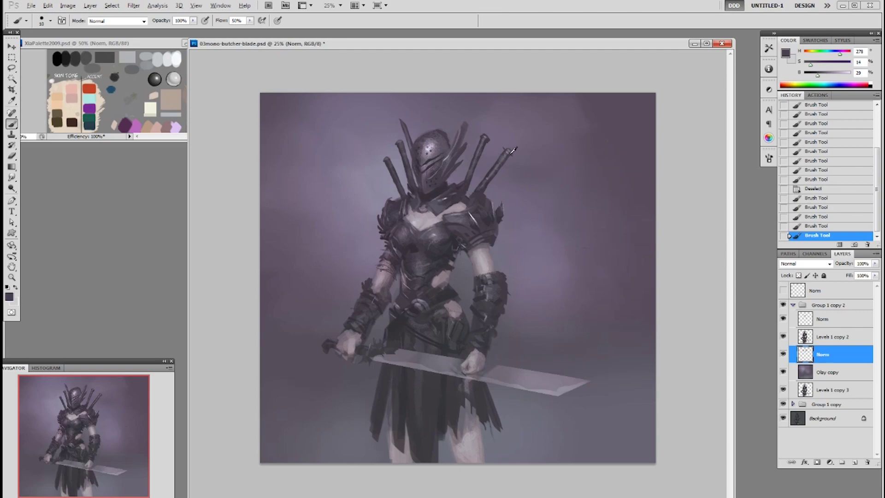
{"action": "left_click", "coordinate": [507, 149]}
{"action": "left_click", "coordinate": [508, 150], "text": "alt"}
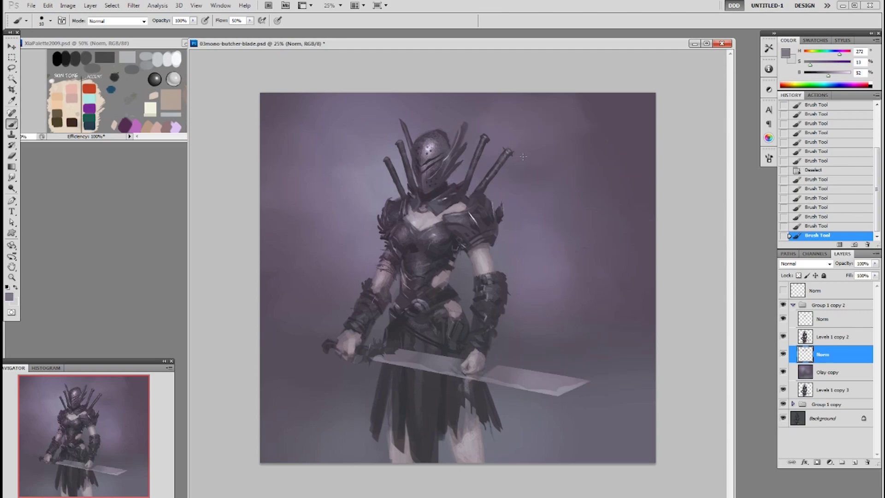
{"action": "left_click", "coordinate": [508, 150]}
Revert the pommel strokes by stepping the history back to the Deselect state.
{"action": "left_click", "coordinate": [830, 198]}
{"action": "left_click", "coordinate": [832, 179]}
{"action": "left_click", "coordinate": [835, 169]}
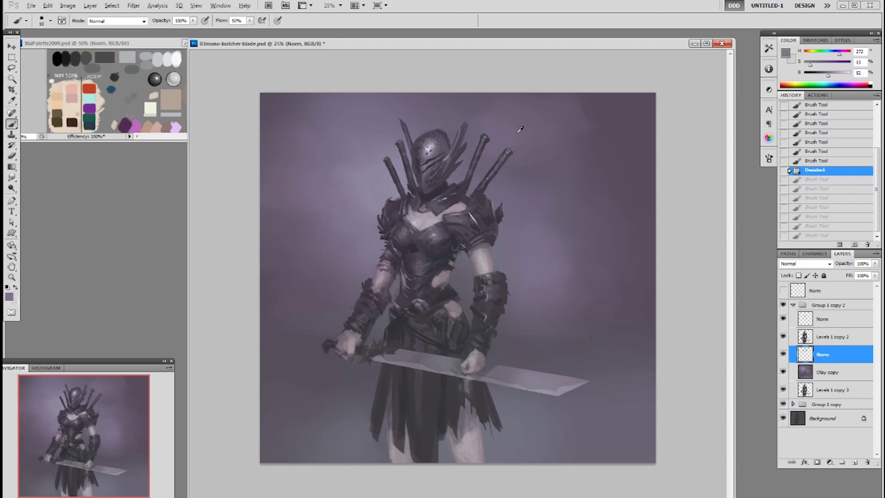
{"action": "left_click", "coordinate": [508, 149], "text": "alt"}
{"action": "key", "text": "bracketright"}
{"action": "key", "text": "bracketright"}
{"action": "key", "text": "bracketright"}
{"action": "left_click", "coordinate": [509, 150]}
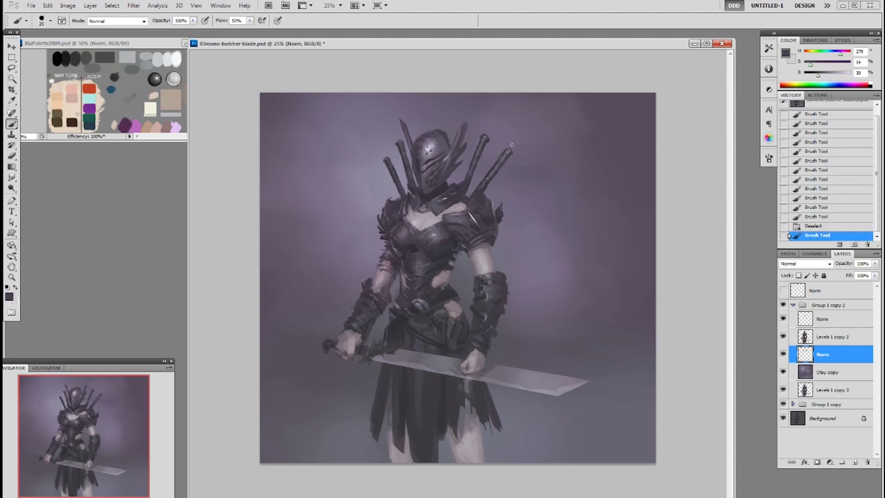
{"action": "key", "text": "ctrl+z"}
Repaint the outermost hilt's pommel with a different brush at 97% flow, using dark purples sampled from the hilt.
{"action": "right_click", "coordinate": [526, 144]}
{"action": "left_click", "coordinate": [597, 203]}
{"action": "left_click", "coordinate": [510, 148]}
{"action": "left_click", "coordinate": [506, 152], "text": "alt"}
{"action": "left_click_drag", "start_coordinate": [249, 20], "coordinate": [274, 36]}
{"action": "left_click", "coordinate": [515, 156]}
{"action": "left_click_drag", "start_coordinate": [508, 149], "coordinate": [510, 154]}
{"action": "left_click", "coordinate": [507, 152], "text": "alt"}
{"action": "key", "text": "ctrl+z"}
{"action": "left_click", "coordinate": [514, 151], "text": "alt"}
{"action": "left_click", "coordinate": [513, 152]}
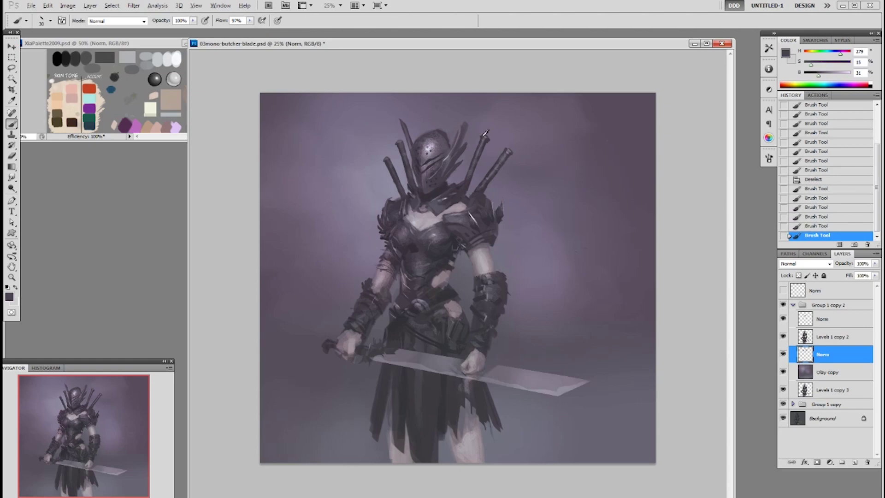
Darken and define the pommel of the neighbouring hilt nearer the helmet.
{"action": "left_click", "coordinate": [482, 141]}
{"action": "left_click", "coordinate": [483, 140]}
{"action": "left_click", "coordinate": [484, 139]}
Erase stray paint around both large pommels to sharpen their silhouettes.
{"action": "key", "text": "e"}
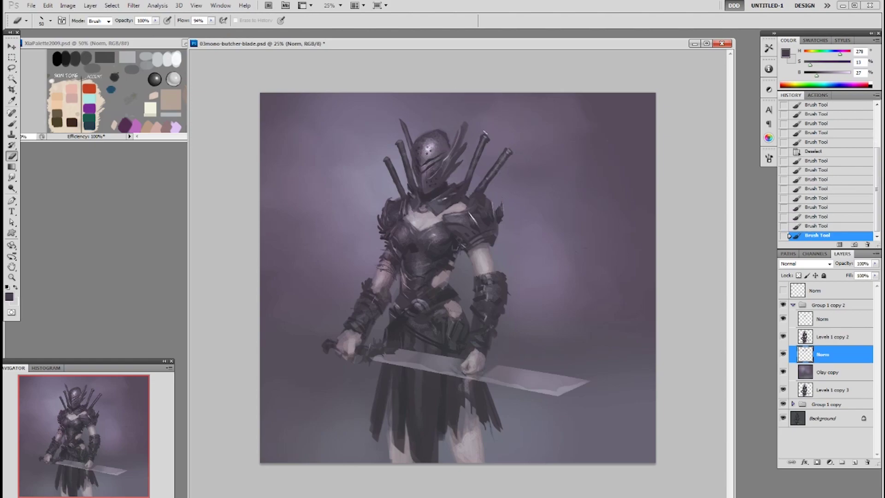
{"action": "left_click", "coordinate": [492, 137]}
{"action": "left_click", "coordinate": [495, 140]}
{"action": "left_click_drag", "start_coordinate": [492, 140], "coordinate": [514, 153]}
{"action": "left_click_drag", "start_coordinate": [513, 148], "coordinate": [514, 153]}
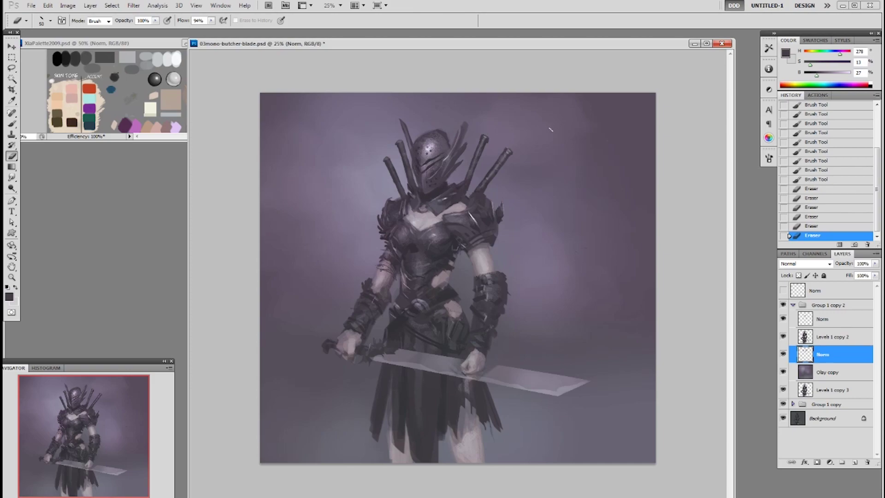
On the Levels 1 copy 2 layer, erase along the helmet's crown to smooth its rounded edge.
{"action": "left_click", "coordinate": [830, 337]}
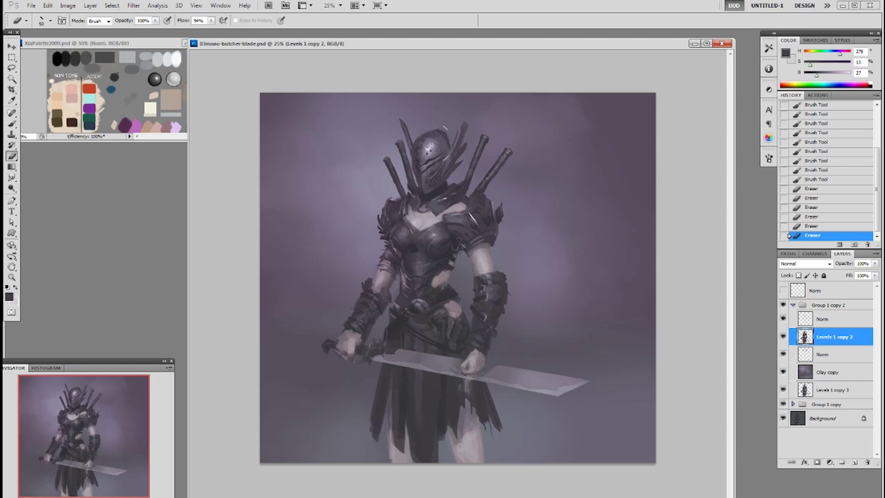
{"action": "left_click_drag", "start_coordinate": [421, 131], "coordinate": [446, 134]}
{"action": "left_click_drag", "start_coordinate": [441, 130], "coordinate": [450, 137]}
{"action": "left_click_drag", "start_coordinate": [447, 132], "coordinate": [452, 139]}
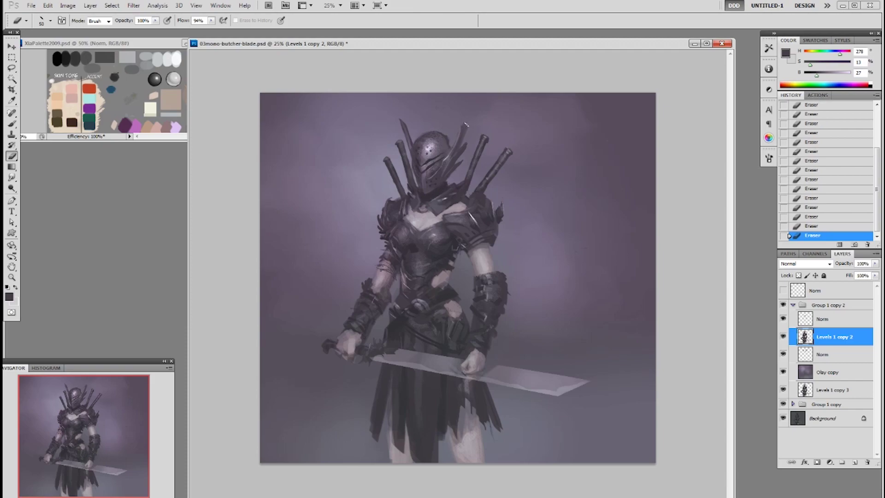
Trim the tips of the helmet's horns with a small hard round eraser, comparing the edit by undoing and redoing it.
{"action": "right_click", "coordinate": [484, 121]}
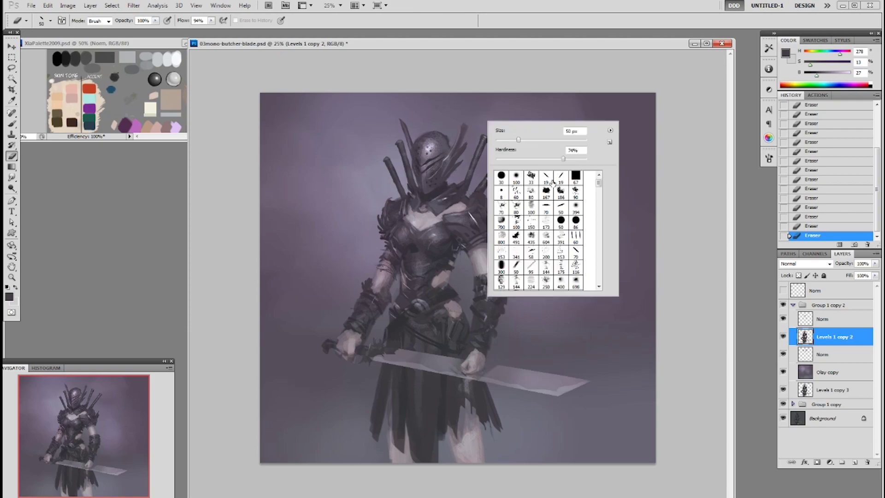
{"action": "double_click", "coordinate": [502, 175]}
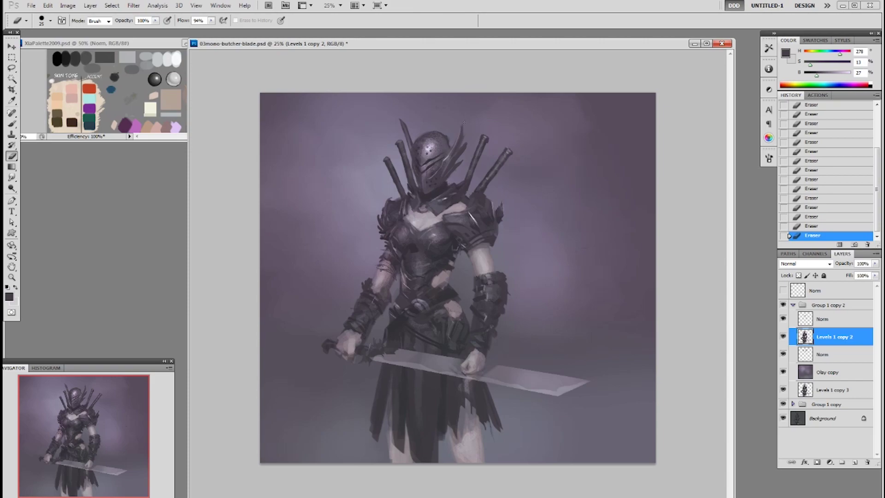
{"action": "key", "text": "ctrl+alt+z"}
{"action": "key", "text": "ctrl+alt+z"}
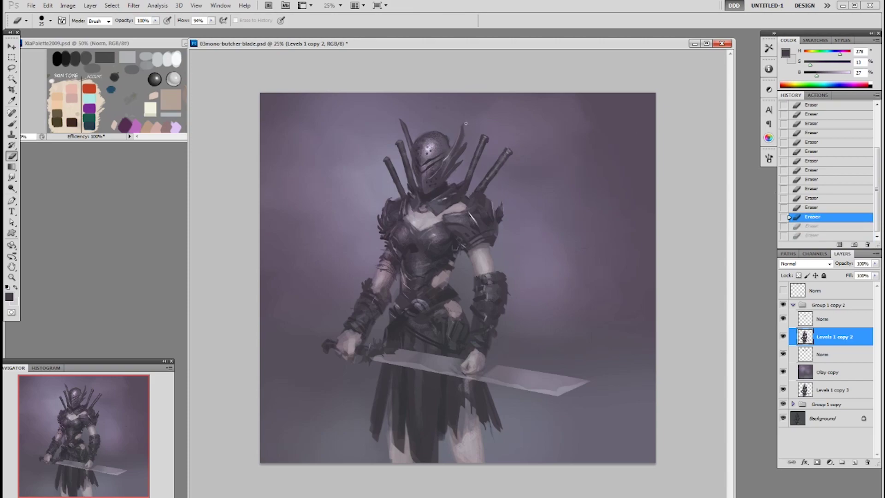
{"action": "key", "text": "ctrl+shift+z"}
{"action": "key", "text": "ctrl+shift+z"}
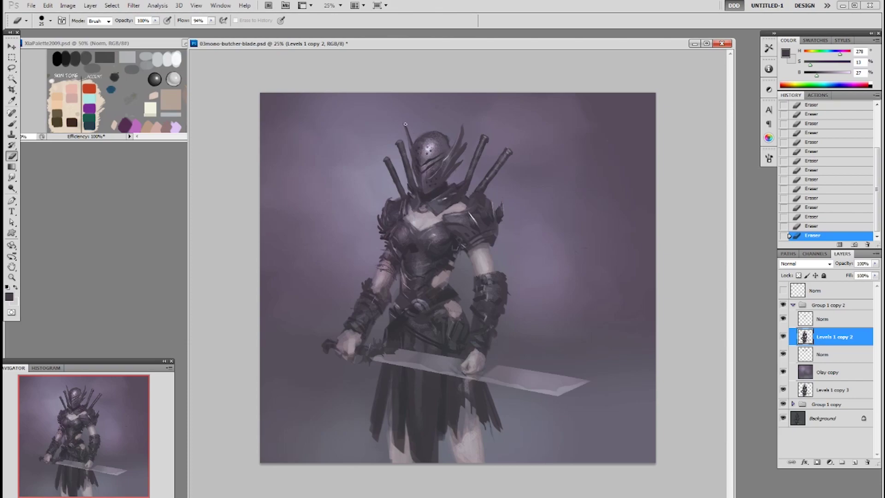
Repaint the thin horn beside the helmet's brow with a dark purple sampled at its base.
{"action": "key", "text": "b"}
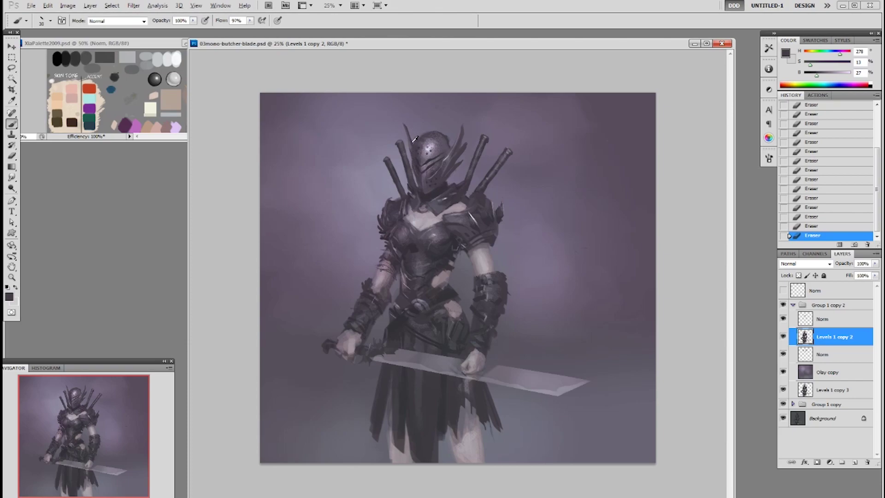
{"action": "left_click", "coordinate": [412, 143], "text": "alt"}
{"action": "key", "text": "ctrl+z"}
{"action": "left_click_drag", "start_coordinate": [409, 131], "coordinate": [412, 138]}
{"action": "left_click_drag", "start_coordinate": [410, 134], "coordinate": [412, 140]}
{"action": "left_click_drag", "start_coordinate": [410, 136], "coordinate": [410, 146]}
Touch up the helmet's lower edge and collar with a light purple sampled from the faceplate.
{"action": "left_click", "coordinate": [428, 150], "text": "alt"}
{"action": "key", "text": "ctrl+z"}
{"action": "left_click", "coordinate": [416, 182]}
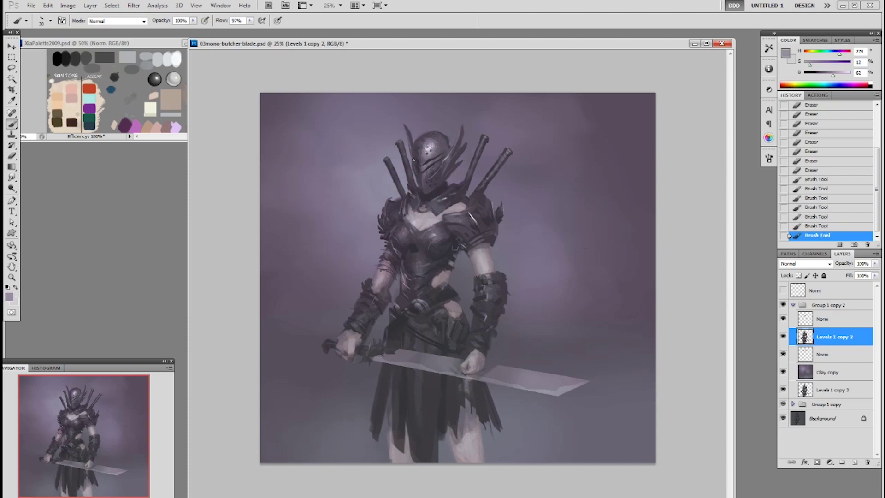
{"action": "left_click", "coordinate": [419, 195]}
Erase around the thin horn's tip to taper it to a finer point.
{"action": "key", "text": "e"}
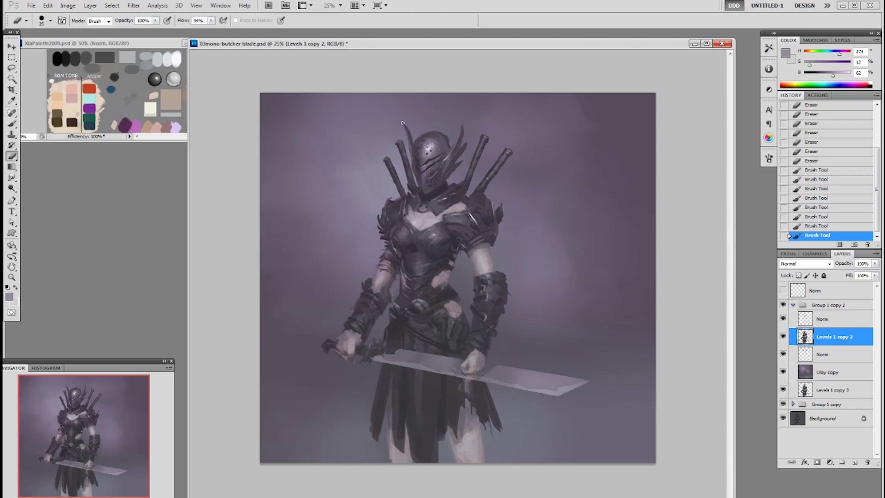
{"action": "left_click", "coordinate": [404, 121]}
{"action": "left_click", "coordinate": [404, 124]}
{"action": "left_click", "coordinate": [405, 127]}
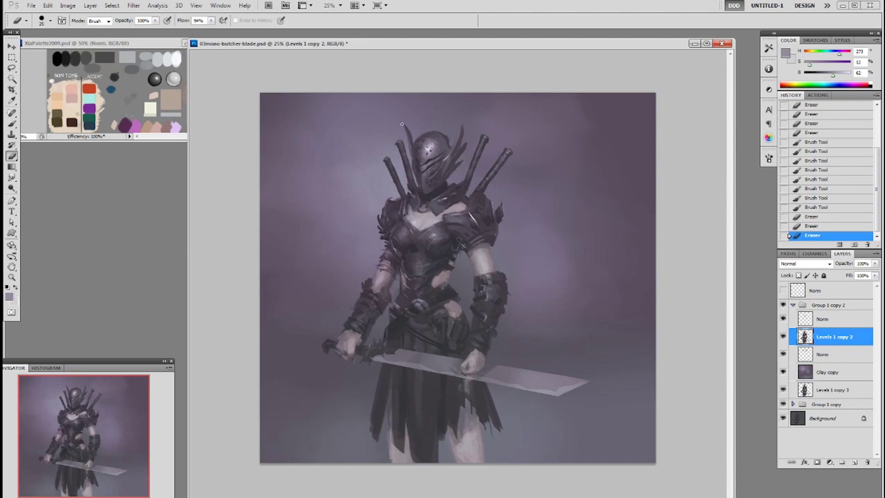
Erase along the thin horn's side from near its tip down to its base to slim the horn.
{"action": "left_click", "coordinate": [407, 131]}
{"action": "left_click", "coordinate": [407, 134]}
{"action": "left_click", "coordinate": [409, 138]}
{"action": "left_click", "coordinate": [410, 141]}
{"action": "left_click", "coordinate": [417, 171]}
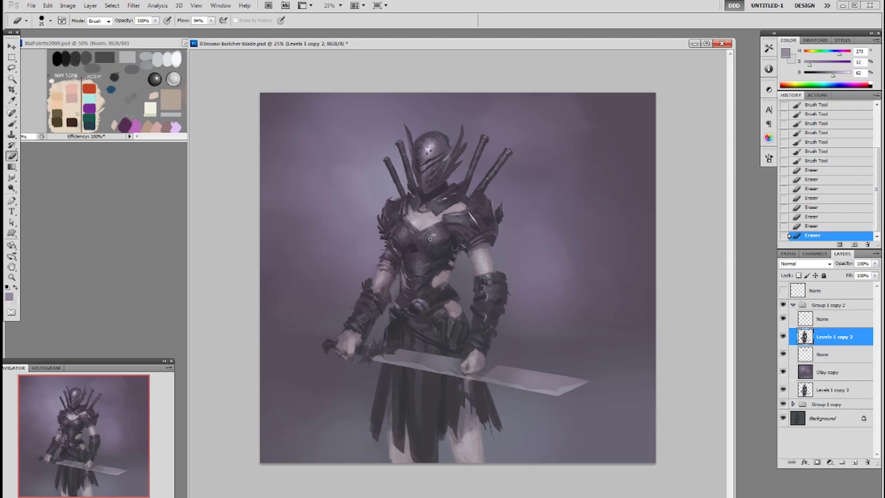
Compare the group's top Norm layer hidden and shown, make it active, and choose a flat 70 px brush.
{"action": "left_click", "coordinate": [783, 322]}
{"action": "left_click", "coordinate": [783, 322]}
{"action": "left_click", "coordinate": [823, 319]}
{"action": "key", "text": "b"}
{"action": "right_click", "coordinate": [552, 297]}
{"action": "left_click", "coordinate": [611, 385]}
{"action": "left_click", "coordinate": [552, 246]}
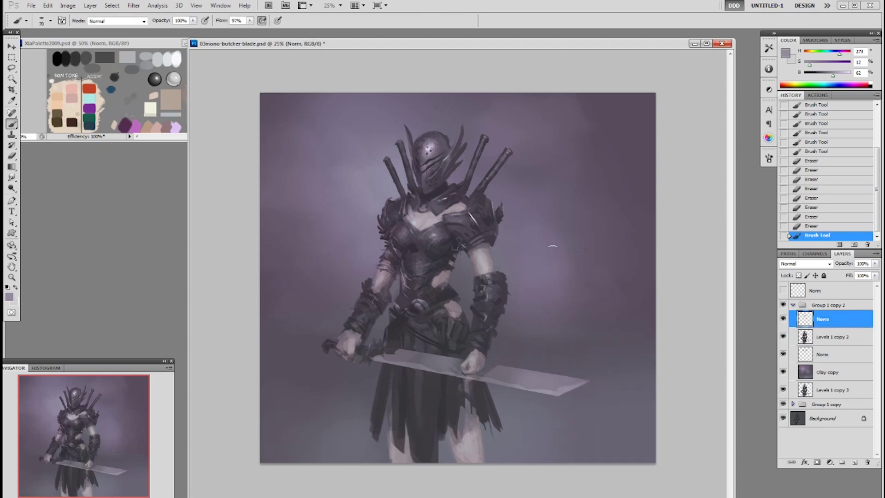
Try painting light purple highlights sampled from the helmet across the breastplate, adjusting the flat brush's tip angle to 93°.
{"action": "left_click", "coordinate": [436, 149], "text": "alt"}
{"action": "left_click_drag", "start_coordinate": [430, 234], "coordinate": [440, 233]}
{"action": "key", "text": "ctrl+z"}
{"action": "left_click", "coordinate": [769, 158]}
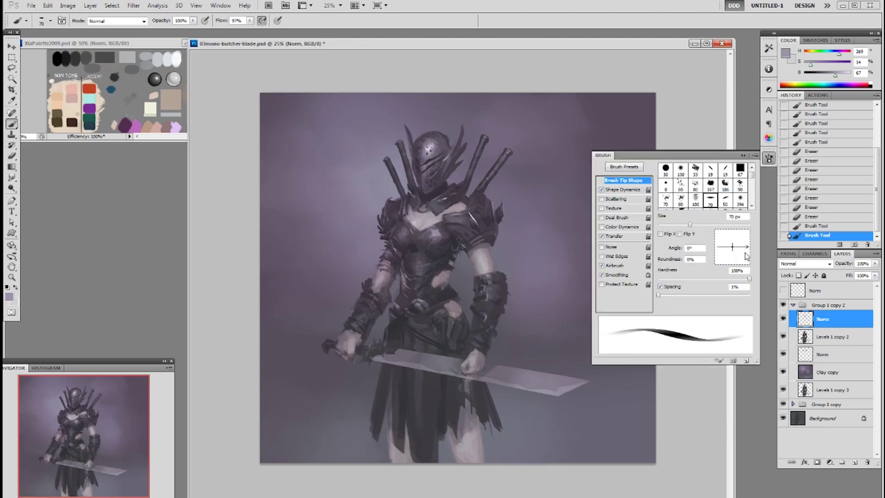
{"action": "key", "text": "ctrl+z"}
{"action": "mouse_move", "coordinate": [438, 232]}
{"action": "left_mouse_down"}
{"action": "mouse_move", "coordinate": [432, 235]}
{"action": "mouse_move", "coordinate": [445, 235]}
{"action": "mouse_move", "coordinate": [433, 234]}
{"action": "left_mouse_up"}
{"action": "mouse_move", "coordinate": [433, 233]}
{"action": "left_mouse_down"}
{"action": "mouse_move", "coordinate": [422, 247]}
{"action": "mouse_move", "coordinate": [446, 228]}
{"action": "mouse_move", "coordinate": [426, 247]}
{"action": "mouse_move", "coordinate": [430, 237]}
{"action": "mouse_move", "coordinate": [398, 238]}
{"action": "left_mouse_up"}
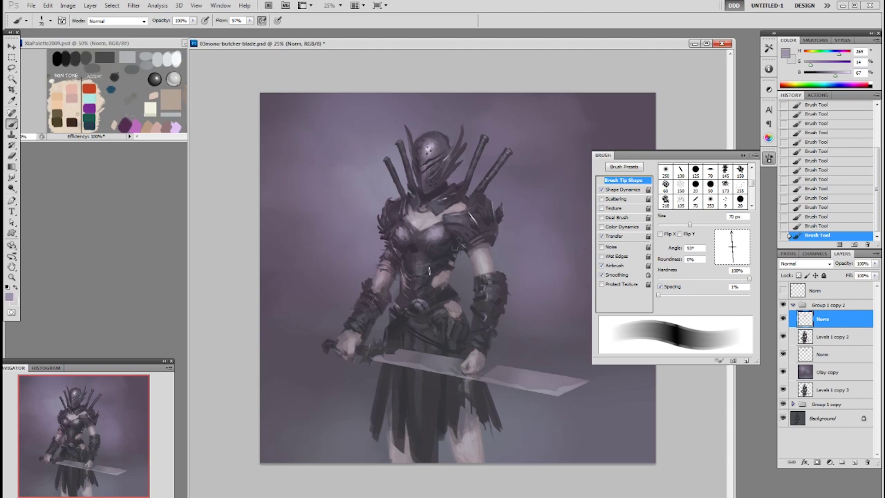
Step back through the history to remove the breastplate highlight strokes.
{"action": "left_click", "coordinate": [744, 155]}
{"action": "left_click", "coordinate": [834, 162]}
{"action": "left_click", "coordinate": [833, 132]}
{"action": "left_click", "coordinate": [833, 123]}
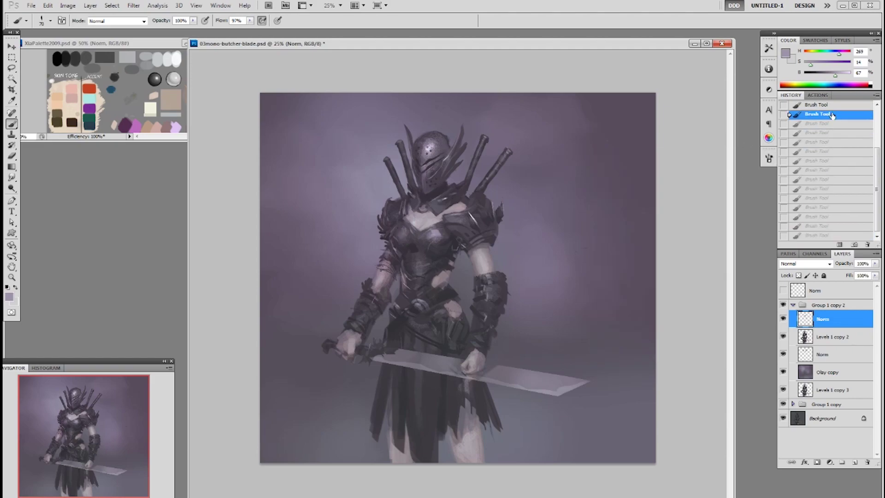
{"action": "scroll", "coordinate": [836, 115], "scroll_direction": "up", "scroll_amount": 1}
{"action": "left_click", "coordinate": [837, 119]}
{"action": "left_click", "coordinate": [835, 113]}
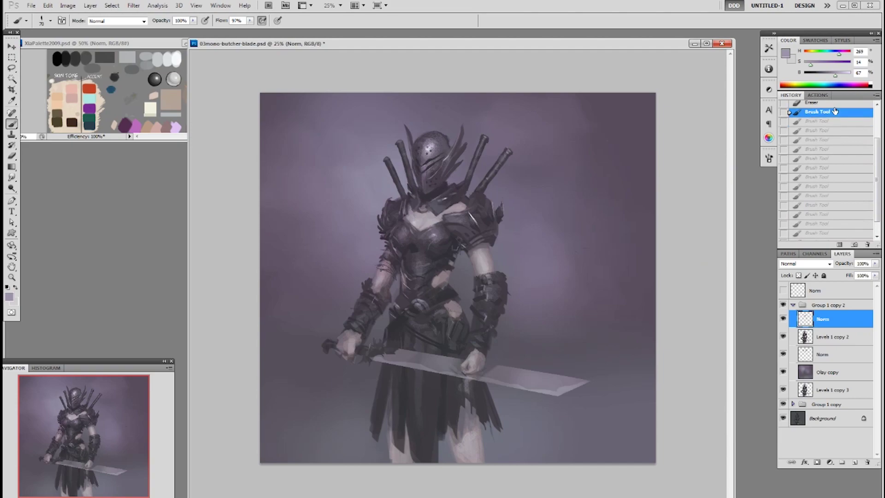
{"action": "left_click", "coordinate": [836, 106]}
{"action": "left_click", "coordinate": [820, 115]}
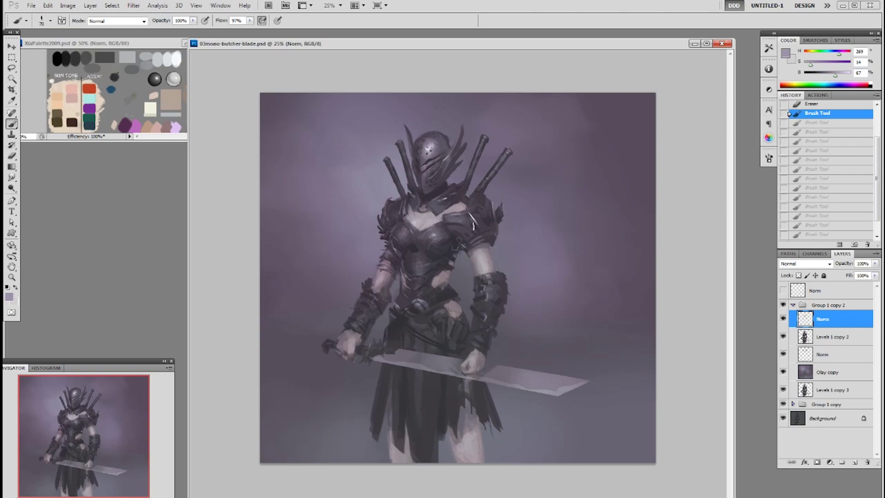
Sample the pale skin tone inside the neckline and switch to a small angled brush.
{"action": "left_click", "coordinate": [424, 225], "text": "alt"}
{"action": "right_click", "coordinate": [423, 243]}
{"action": "left_click", "coordinate": [483, 301]}
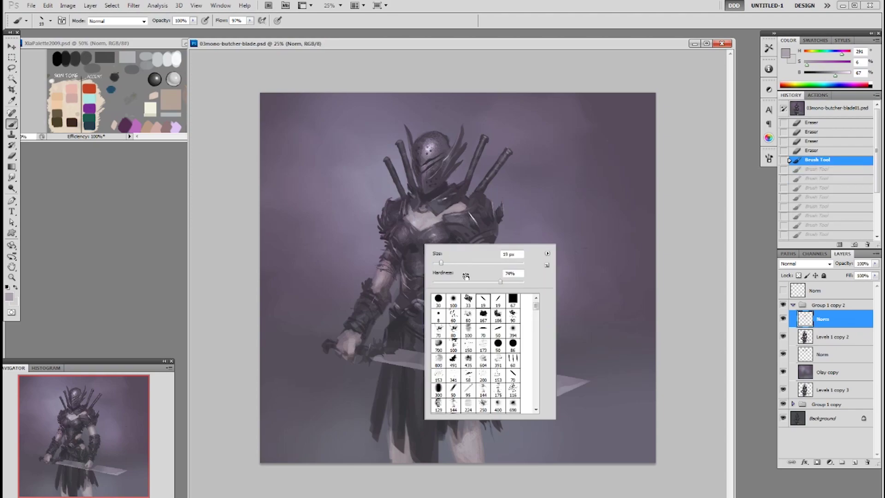
{"action": "left_click", "coordinate": [424, 221], "text": "alt"}
{"action": "key", "text": "ctrl+shift+z"}
{"action": "key", "text": "ctrl+shift+z"}
{"action": "key", "text": "ctrl+shift+z"}
{"action": "key", "text": "ctrl+shift+z"}
{"action": "key", "text": "ctrl+shift+z"}
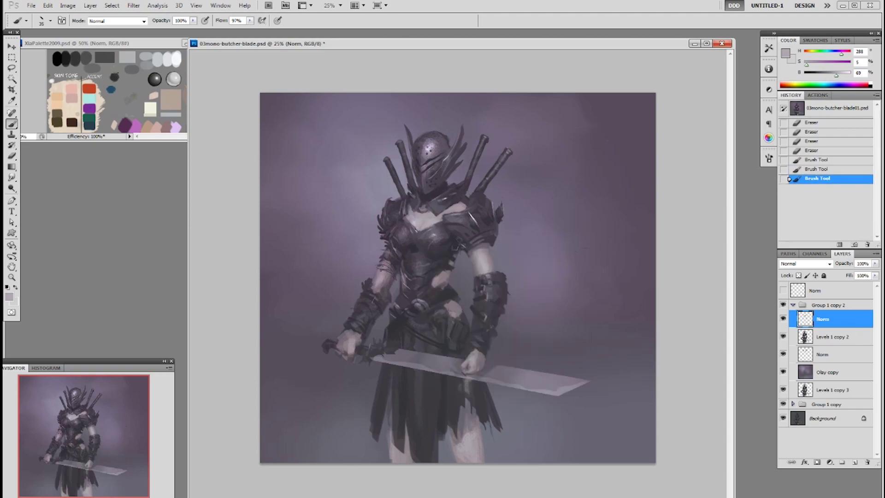
Repaint the bare skin inside the neckline above the breastplate with sampled pale skin tones.
{"action": "left_click", "coordinate": [425, 223], "text": "alt"}
{"action": "left_click_drag", "start_coordinate": [420, 225], "coordinate": [425, 223]}
{"action": "left_click_drag", "start_coordinate": [420, 218], "coordinate": [414, 222]}
{"action": "left_click", "coordinate": [412, 218], "text": "alt"}
{"action": "left_click_drag", "start_coordinate": [414, 218], "coordinate": [418, 225]}
{"action": "left_click", "coordinate": [417, 222], "text": "alt"}
{"action": "left_click_drag", "start_coordinate": [417, 221], "coordinate": [419, 226]}
{"action": "left_click", "coordinate": [420, 223], "text": "alt"}
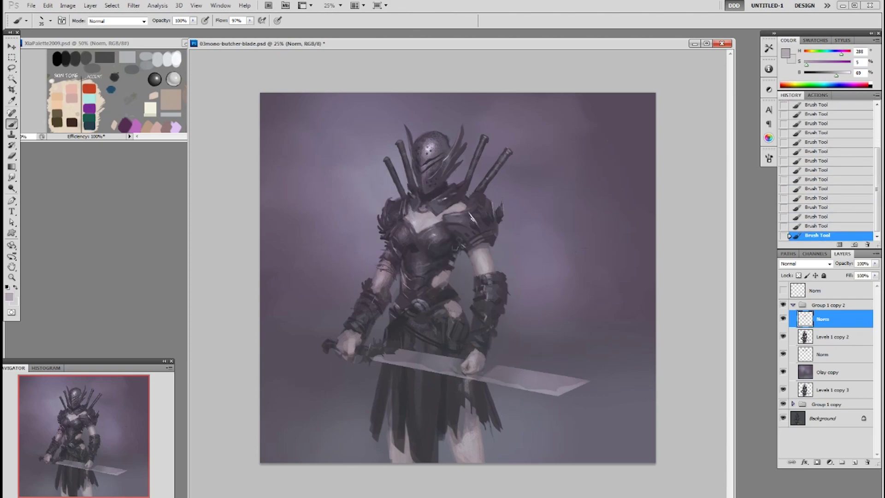
Repaint the armour plates over the abdomen with dark purple tones sampled from the surrounding armour.
{"action": "left_click", "coordinate": [425, 277], "text": "alt"}
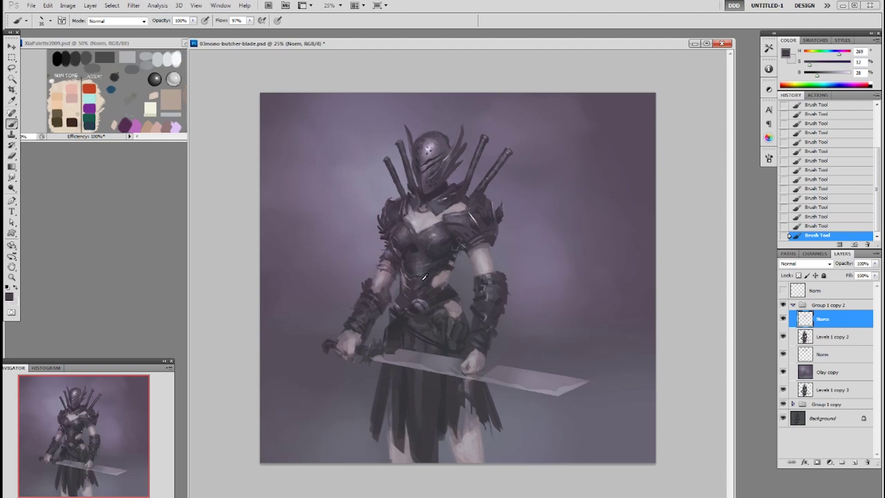
{"action": "left_click", "coordinate": [430, 279], "text": "alt"}
{"action": "left_click", "coordinate": [432, 261], "text": "alt"}
{"action": "left_click", "coordinate": [422, 282], "text": "alt"}
{"action": "left_click", "coordinate": [428, 282], "text": "alt"}
{"action": "left_click", "coordinate": [433, 283], "text": "alt"}
{"action": "left_click", "coordinate": [433, 284], "text": "alt"}
{"action": "left_click", "coordinate": [425, 289], "text": "alt"}
{"action": "left_click", "coordinate": [437, 275], "text": "alt"}
On the Levels 1 copy 2 layer, erase along the outer edge of the waist to slim the silhouette.
{"action": "key", "text": "alt+bracketleft"}
{"action": "key", "text": "e"}
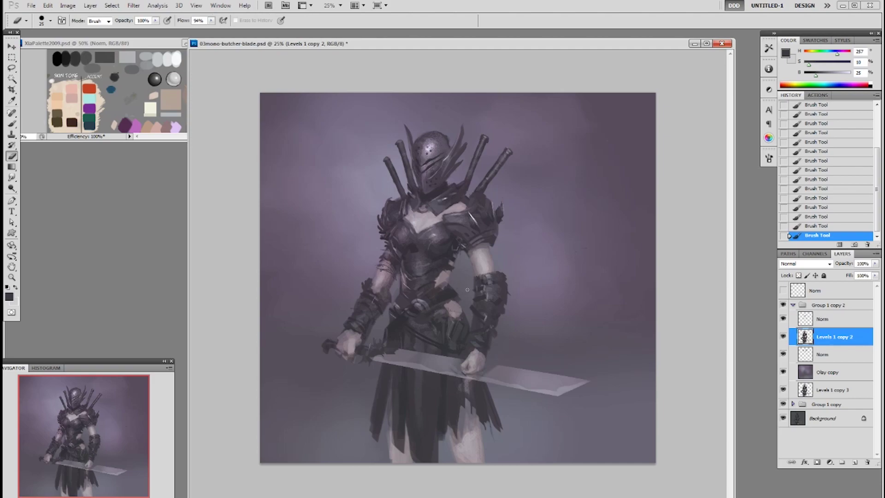
{"action": "left_click_drag", "start_coordinate": [454, 283], "coordinate": [456, 298]}
{"action": "left_click_drag", "start_coordinate": [452, 286], "coordinate": [455, 294]}
{"action": "left_click_drag", "start_coordinate": [455, 292], "coordinate": [459, 302]}
{"action": "left_click_drag", "start_coordinate": [458, 301], "coordinate": [455, 294]}
{"action": "left_click_drag", "start_coordinate": [454, 293], "coordinate": [450, 286]}
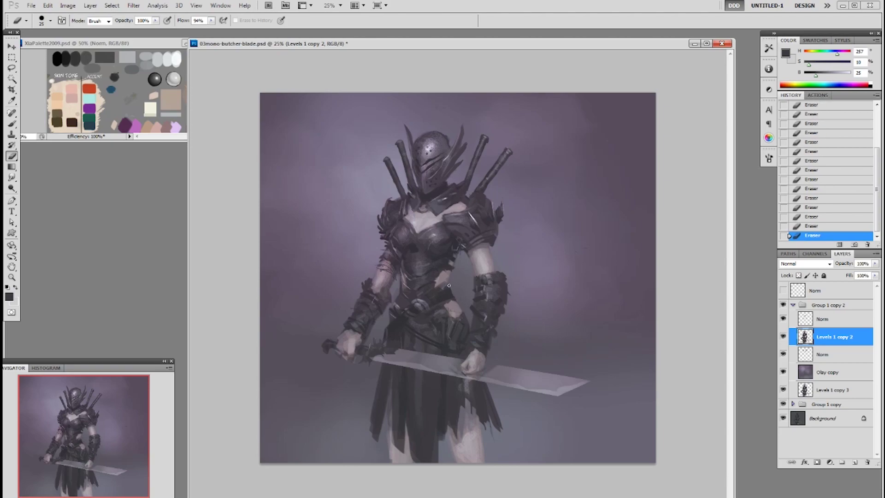
Darken the armour above the belt and paint the bare waist beside it with a sampled skin tone.
{"action": "key", "text": "b"}
{"action": "left_click", "coordinate": [433, 290], "text": "alt"}
{"action": "left_click", "coordinate": [435, 292]}
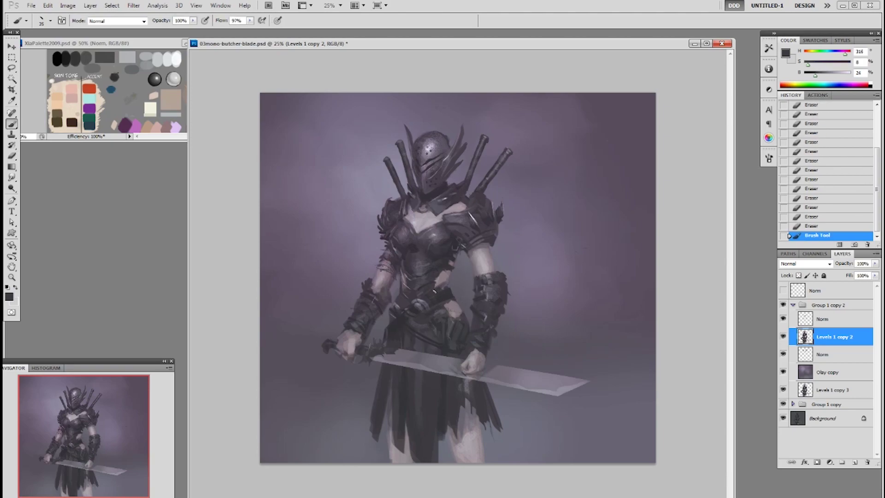
{"action": "left_click", "coordinate": [445, 278], "text": "alt"}
{"action": "mouse_move", "coordinate": [442, 287]}
{"action": "left_mouse_down"}
{"action": "mouse_move", "coordinate": [450, 272]}
{"action": "mouse_move", "coordinate": [447, 281]}
{"action": "left_mouse_up"}
{"action": "left_click_drag", "start_coordinate": [448, 274], "coordinate": [445, 283]}
{"action": "left_click_drag", "start_coordinate": [448, 274], "coordinate": [444, 281]}
{"action": "left_click_drag", "start_coordinate": [448, 275], "coordinate": [443, 281]}
Blend the bare waist skin and its edges with neighbouring skin tones resampled between strokes.
{"action": "left_click", "coordinate": [438, 280], "text": "alt"}
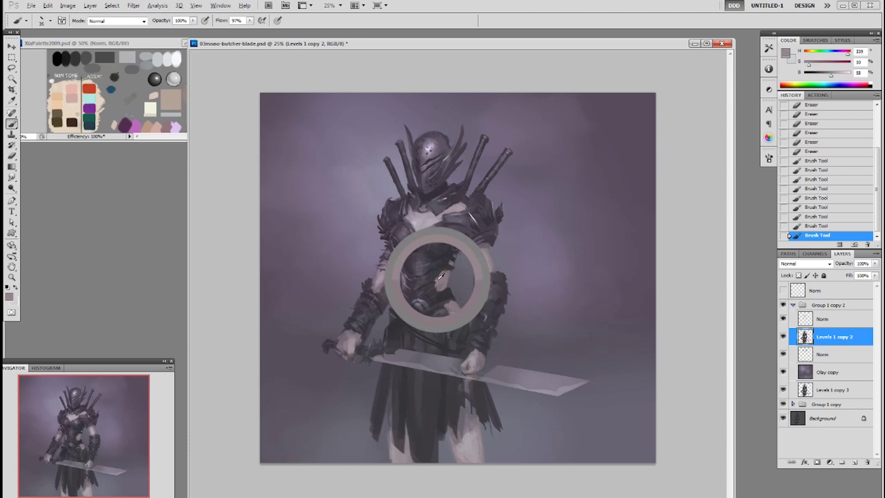
{"action": "left_click", "coordinate": [442, 277]}
{"action": "left_click", "coordinate": [444, 278]}
{"action": "left_click", "coordinate": [445, 280]}
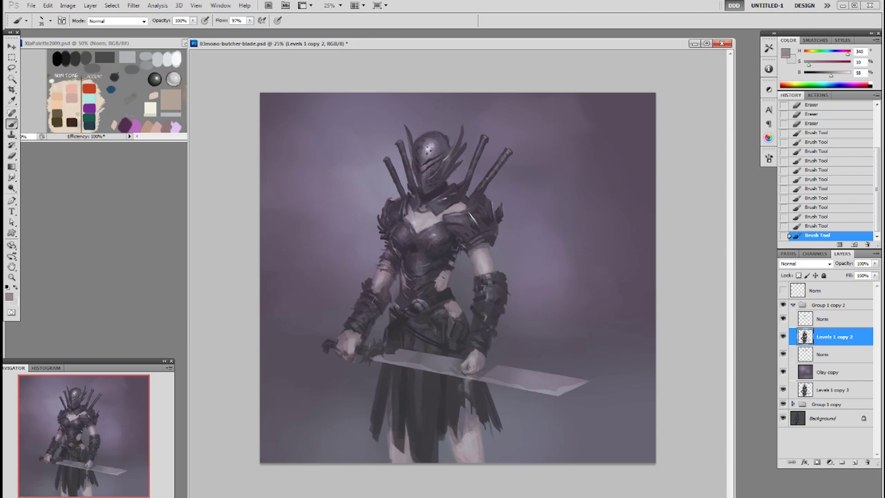
{"action": "left_click", "coordinate": [446, 281]}
{"action": "left_click", "coordinate": [445, 284]}
{"action": "left_click", "coordinate": [445, 287], "text": "alt"}
{"action": "left_click", "coordinate": [446, 286]}
{"action": "left_click", "coordinate": [450, 272], "text": "alt"}
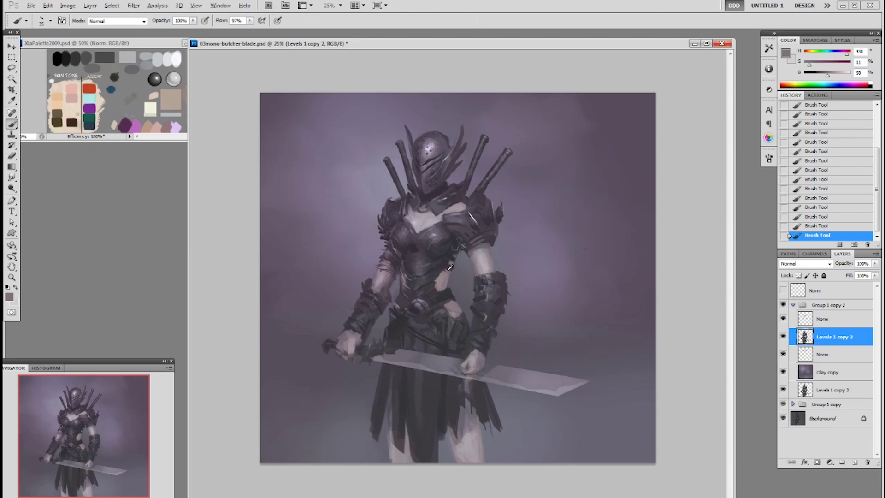
{"action": "left_click", "coordinate": [446, 272], "text": "alt"}
{"action": "left_click", "coordinate": [445, 280], "text": "alt"}
On the group's top Norm layer, erase stray paint along the abdomen armour's side above the belt.
{"action": "left_click", "coordinate": [832, 319]}
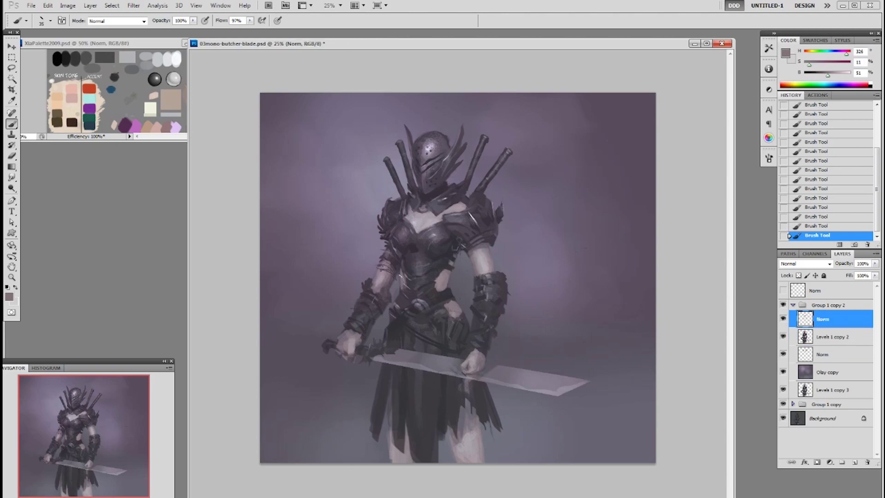
{"action": "key", "text": "e"}
{"action": "left_click_drag", "start_coordinate": [408, 281], "coordinate": [407, 283]}
{"action": "left_click_drag", "start_coordinate": [405, 280], "coordinate": [403, 291]}
{"action": "left_click", "coordinate": [409, 289]}
{"action": "left_click", "coordinate": [415, 288]}
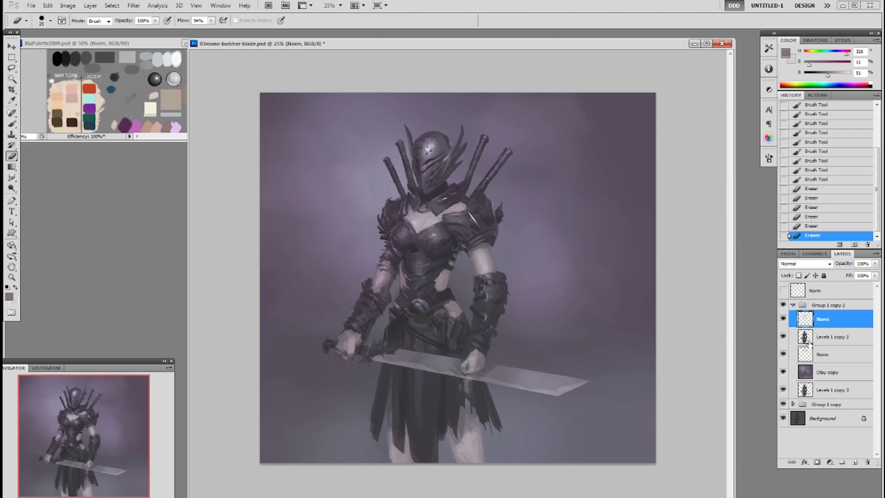
Try shading the thigh beneath the sword blade on the Norm layer with an enlarged brush and sampled skin tones.
{"action": "key", "text": "b"}
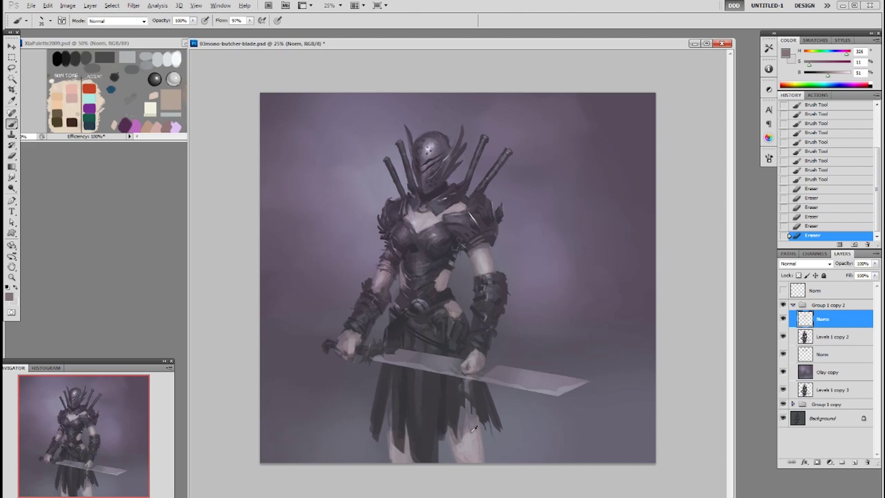
{"action": "left_click", "coordinate": [474, 429], "text": "alt"}
{"action": "right_click", "coordinate": [455, 433]}
{"action": "double_click", "coordinate": [517, 432]}
{"action": "left_click_drag", "start_coordinate": [469, 418], "coordinate": [456, 462]}
{"action": "key", "text": "bracketright"}
{"action": "key", "text": "bracketright"}
{"action": "key", "text": "ctrl+z"}
{"action": "left_click", "coordinate": [456, 448], "text": "alt"}
{"action": "key", "text": "ctrl+z"}
{"action": "left_click_drag", "start_coordinate": [450, 444], "coordinate": [459, 467]}
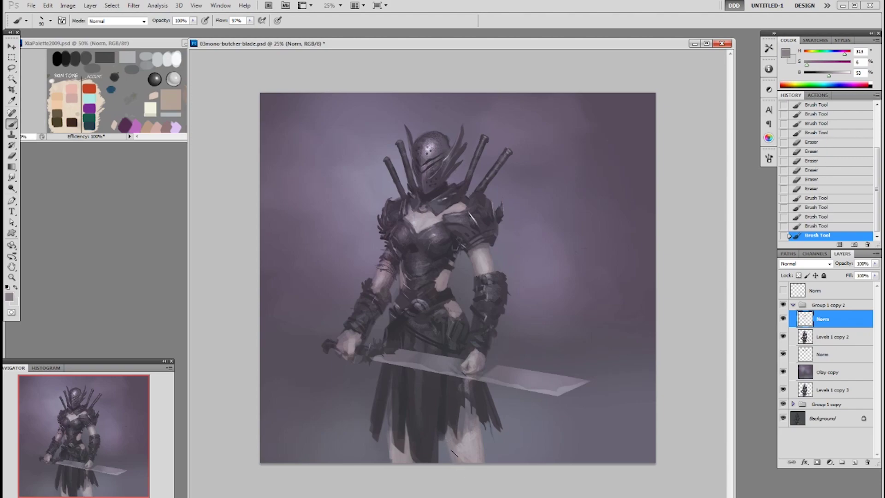
Try blending more sampled skin tones into the thigh, and revert all the thigh strokes in the history.
{"action": "left_click", "coordinate": [462, 447], "text": "alt"}
{"action": "left_click", "coordinate": [456, 462]}
{"action": "left_click", "coordinate": [454, 442], "text": "alt"}
{"action": "left_click", "coordinate": [459, 444]}
{"action": "left_click", "coordinate": [460, 447], "text": "alt"}
{"action": "left_click", "coordinate": [465, 462]}
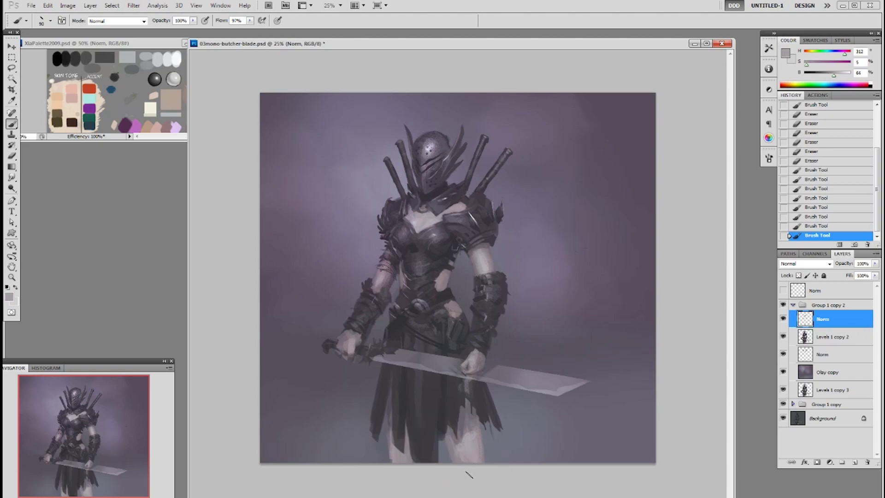
{"action": "left_click", "coordinate": [827, 162]}
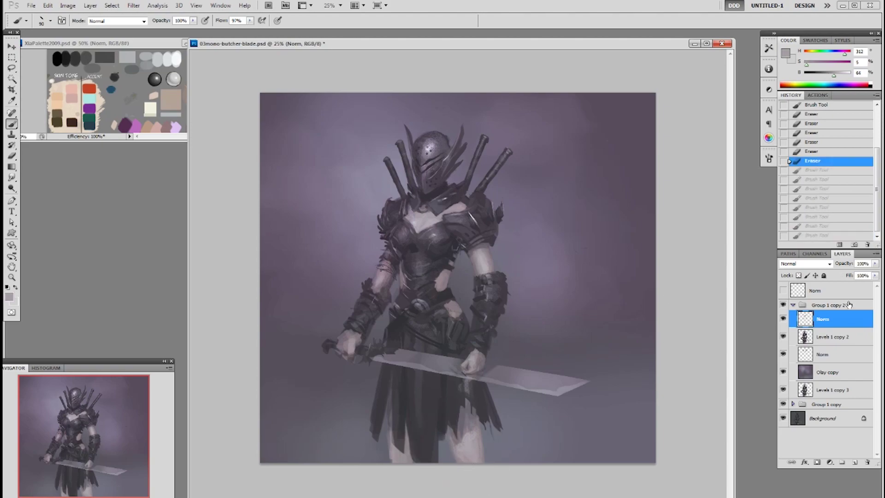
On the Levels 1 copy 2 layer, repaint the inner part of the thigh beneath the blade with sampled skin tones.
{"action": "left_click", "coordinate": [835, 345]}
{"action": "left_click", "coordinate": [459, 435], "text": "alt"}
{"action": "mouse_move", "coordinate": [448, 433]}
{"action": "left_mouse_down"}
{"action": "mouse_move", "coordinate": [455, 466]}
{"action": "mouse_move", "coordinate": [446, 437]}
{"action": "mouse_move", "coordinate": [458, 462]}
{"action": "mouse_move", "coordinate": [465, 440]}
{"action": "mouse_move", "coordinate": [477, 438]}
{"action": "mouse_move", "coordinate": [480, 461]}
{"action": "left_mouse_up"}
{"action": "key", "text": "ctrl+z"}
{"action": "left_click", "coordinate": [456, 440], "text": "alt"}
{"action": "left_click", "coordinate": [458, 448], "text": "alt"}
Shade the same thigh's outer side below the torn skirt edge with sampled skin tones.
{"action": "left_click", "coordinate": [476, 440], "text": "alt"}
{"action": "left_click", "coordinate": [483, 436], "text": "alt"}
{"action": "mouse_move", "coordinate": [481, 429]}
{"action": "left_mouse_down"}
{"action": "mouse_move", "coordinate": [484, 443]}
{"action": "mouse_move", "coordinate": [476, 422]}
{"action": "left_mouse_up"}
{"action": "key", "text": "ctrl+z"}
{"action": "left_click", "coordinate": [477, 436], "text": "alt"}
{"action": "left_click_drag", "start_coordinate": [477, 421], "coordinate": [479, 444]}
{"action": "left_click", "coordinate": [481, 443], "text": "alt"}
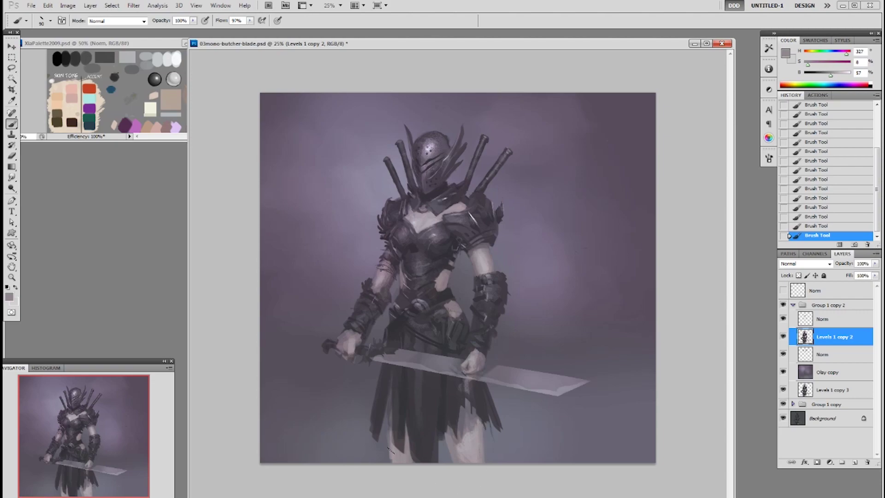
Repaint the other thigh, showing between the skirt strips, with skin tones sampled from it.
{"action": "left_click", "coordinate": [395, 439], "text": "alt"}
{"action": "left_click", "coordinate": [392, 450], "text": "alt"}
{"action": "left_click", "coordinate": [393, 436], "text": "alt"}
{"action": "left_click", "coordinate": [397, 452], "text": "alt"}
{"action": "left_click", "coordinate": [394, 452], "text": "alt"}
{"action": "left_click", "coordinate": [393, 452], "text": "alt"}
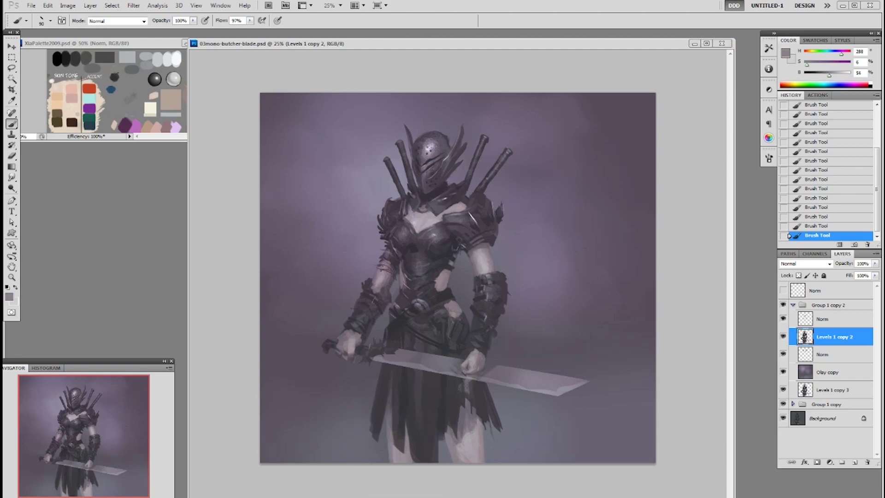
{"action": "left_click_drag", "start_coordinate": [391, 454], "coordinate": [395, 464]}
{"action": "left_click", "coordinate": [407, 465], "text": "alt"}
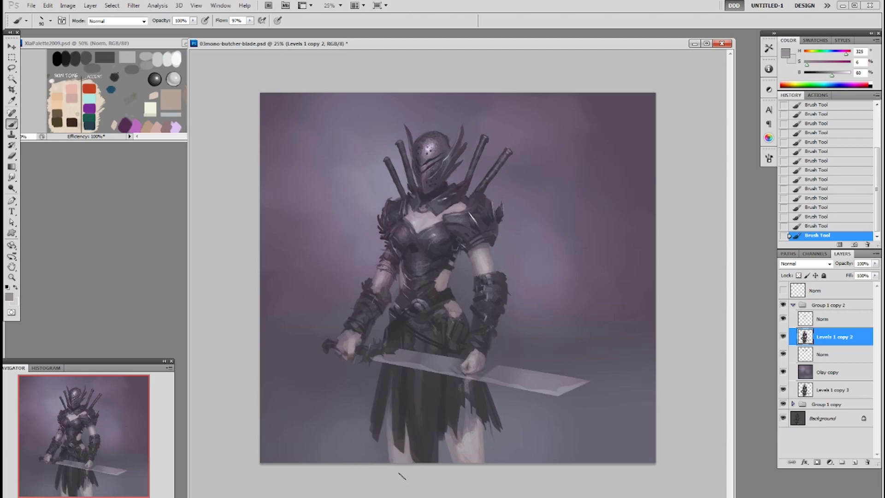
Touch up the bare hip with sampled skin tones and erase along its outer edge to refine the contour.
{"action": "left_click", "coordinate": [447, 286], "text": "alt"}
{"action": "left_click", "coordinate": [458, 305], "text": "alt"}
{"action": "key", "text": "e"}
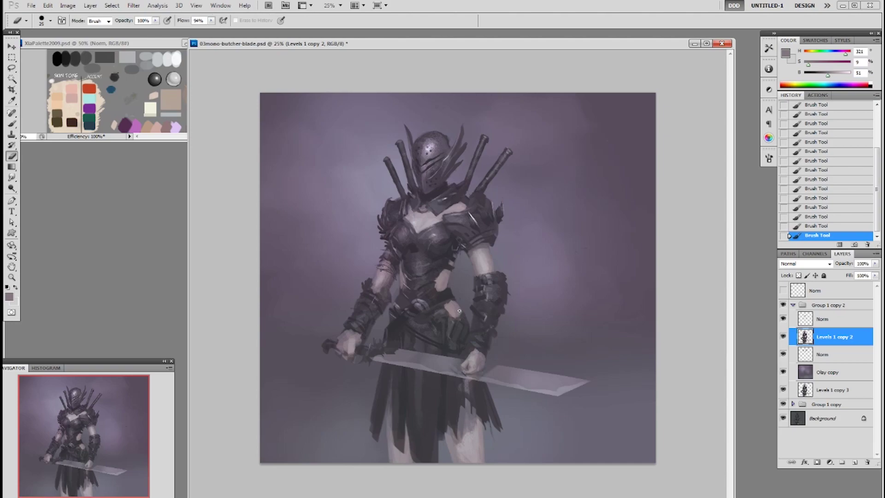
{"action": "left_click_drag", "start_coordinate": [456, 302], "coordinate": [472, 325]}
{"action": "left_click_drag", "start_coordinate": [471, 324], "coordinate": [475, 332]}
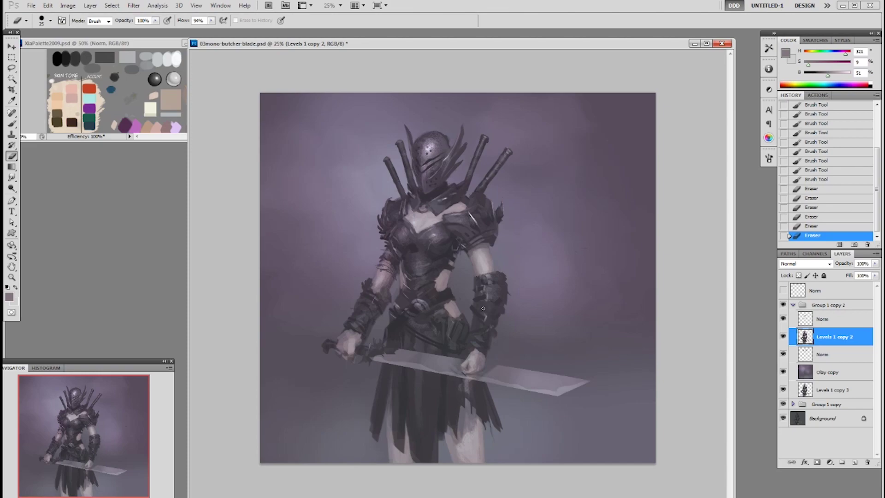
Erase around the wrist and back of the hand gripping the sword hilt to clean its contour.
{"action": "key", "text": "b"}
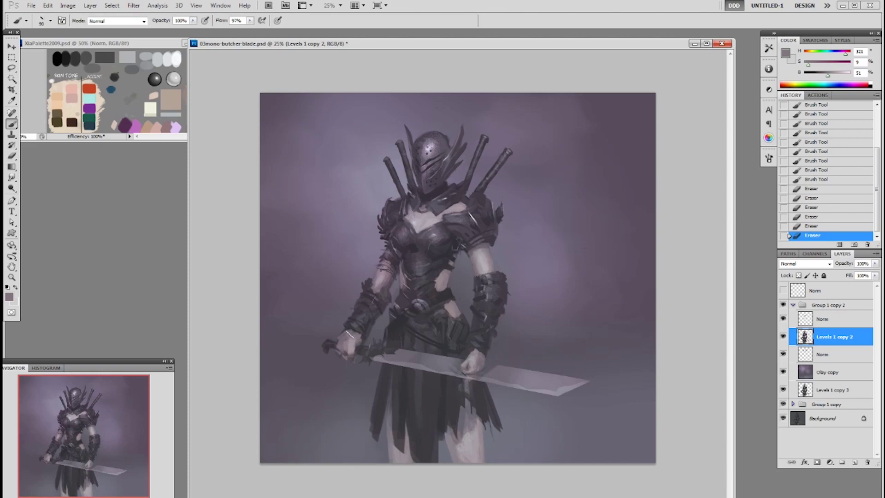
{"action": "key", "text": "e"}
{"action": "left_click_drag", "start_coordinate": [382, 339], "coordinate": [376, 344]}
{"action": "mouse_move", "coordinate": [376, 339]}
{"action": "left_mouse_down"}
{"action": "mouse_move", "coordinate": [354, 342]}
{"action": "mouse_move", "coordinate": [353, 351]}
{"action": "left_mouse_up"}
Paint dark purple shadow lines between the fingers of the hand gripping the hilt.
{"action": "key", "text": "b"}
{"action": "left_click", "coordinate": [355, 342], "text": "alt"}
{"action": "left_click_drag", "start_coordinate": [352, 346], "coordinate": [346, 352]}
{"action": "left_click", "coordinate": [353, 345], "text": "alt"}
{"action": "key", "text": "ctrl+z"}
{"action": "left_click_drag", "start_coordinate": [345, 345], "coordinate": [347, 350]}
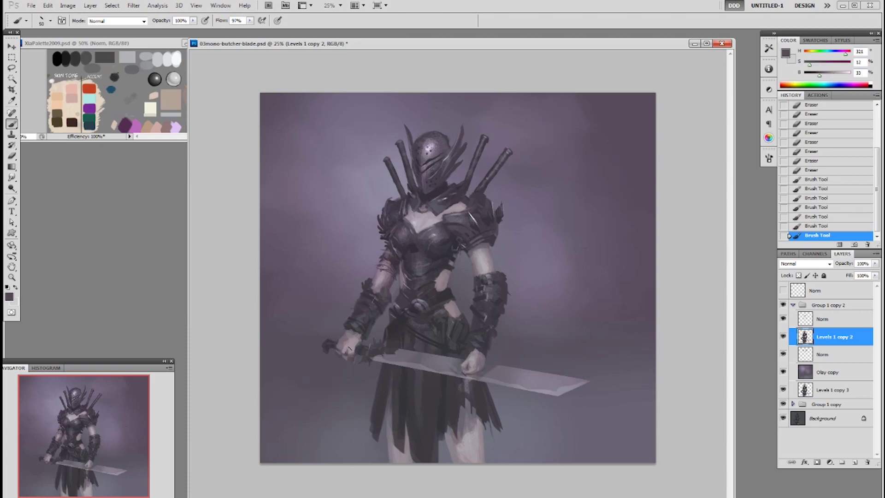
{"action": "mouse_move", "coordinate": [348, 348]}
{"action": "left_mouse_down"}
{"action": "mouse_move", "coordinate": [336, 346]}
{"action": "mouse_move", "coordinate": [344, 339]}
{"action": "left_mouse_up"}
Model the fingers and back of the gripping hand with lighter and mid skin tones sampled from it.
{"action": "left_click", "coordinate": [349, 342], "text": "alt"}
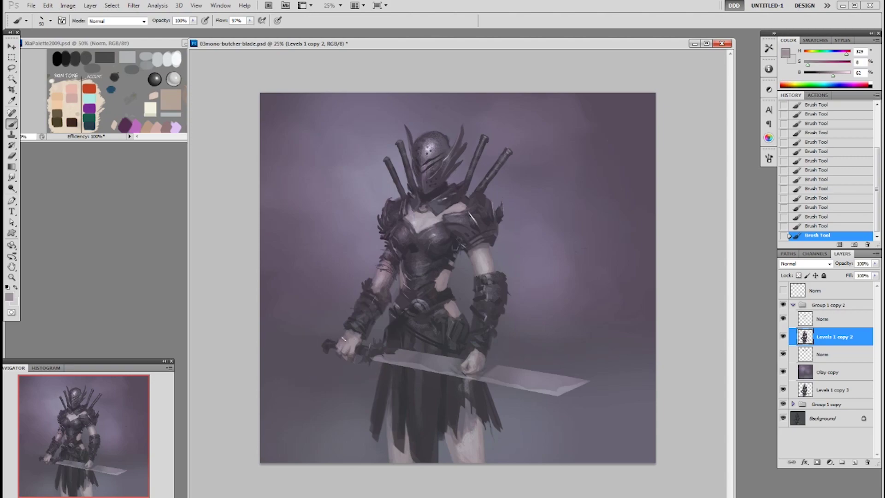
{"action": "left_click", "coordinate": [349, 341], "text": "alt"}
{"action": "left_click", "coordinate": [358, 338], "text": "alt"}
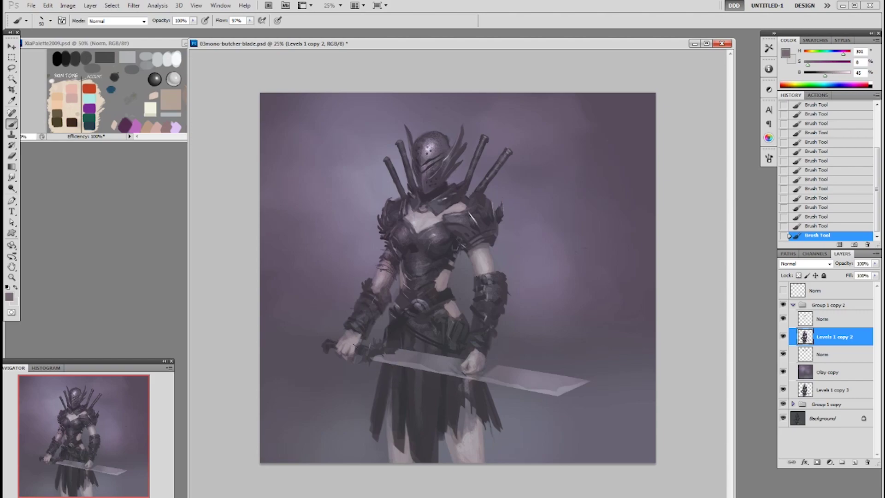
{"action": "left_click", "coordinate": [350, 339], "text": "alt"}
{"action": "left_click", "coordinate": [351, 356], "text": "alt"}
{"action": "left_click", "coordinate": [360, 341], "text": "alt"}
{"action": "left_click", "coordinate": [355, 349], "text": "alt"}
{"action": "left_click", "coordinate": [359, 344], "text": "alt"}
Erase around the knuckles and fingers of the gripping hand to sharpen their shape against the hilt.
{"action": "key", "text": "e"}
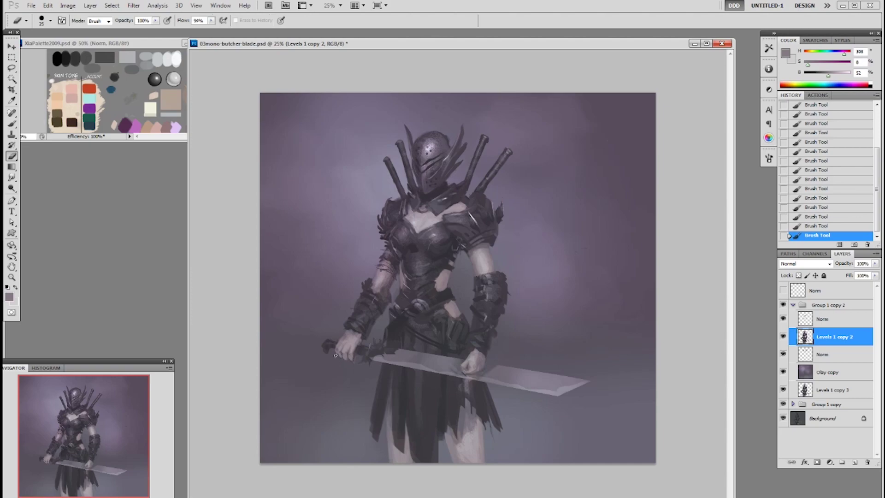
{"action": "left_click", "coordinate": [337, 359]}
{"action": "left_click", "coordinate": [343, 358]}
{"action": "left_click", "coordinate": [342, 352]}
{"action": "left_click", "coordinate": [345, 356]}
{"action": "left_click", "coordinate": [353, 360]}
{"action": "left_click", "coordinate": [341, 355]}
{"action": "left_click", "coordinate": [347, 354]}
{"action": "left_click", "coordinate": [343, 354]}
{"action": "left_click", "coordinate": [340, 352]}
{"action": "left_click", "coordinate": [347, 338]}
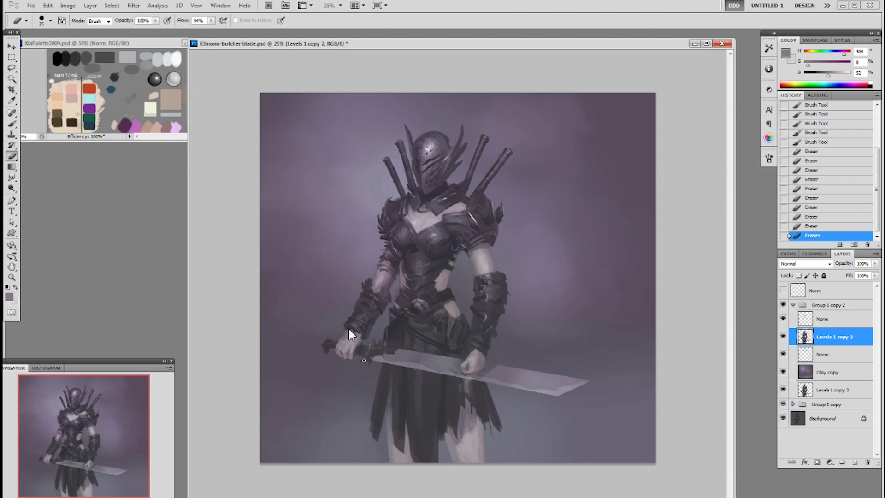
Paint dark grey-purple accents, sampled from the skirt, where the gripping hand's fingers meet the sword hilt.
{"action": "key", "text": "b"}
{"action": "left_click", "coordinate": [411, 403], "text": "alt"}
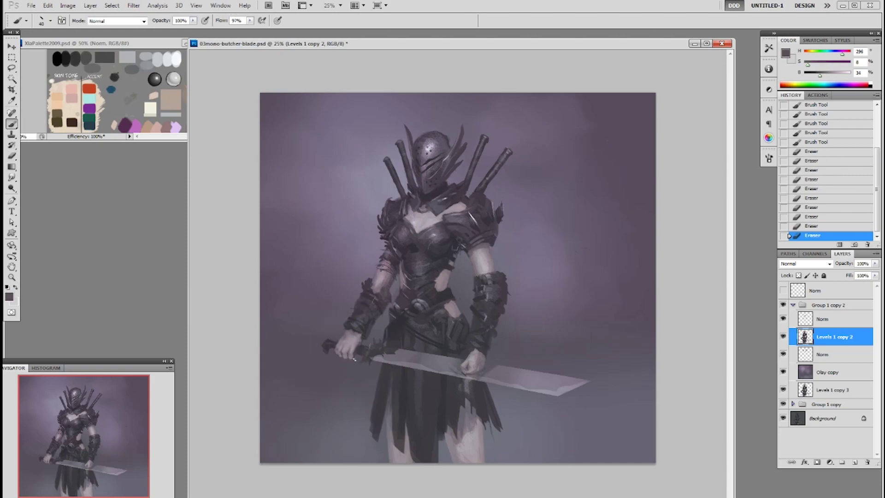
{"action": "left_click", "coordinate": [358, 351]}
{"action": "left_click", "coordinate": [358, 352]}
{"action": "left_click", "coordinate": [357, 352]}
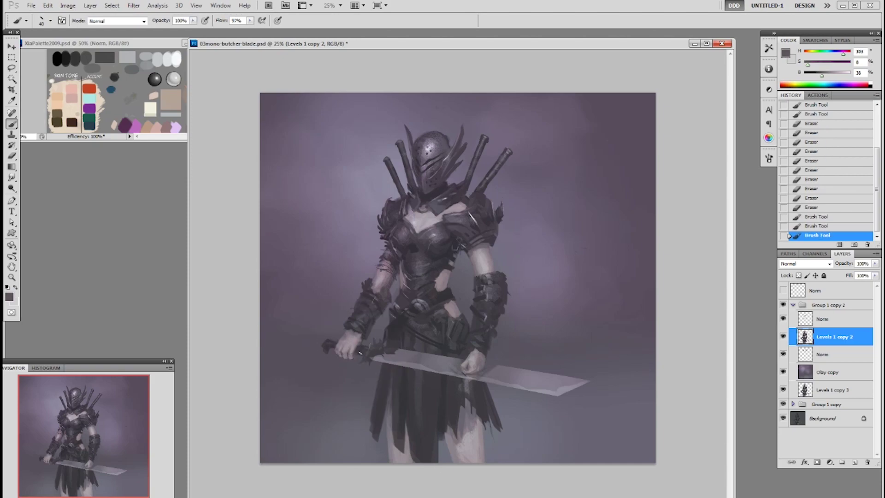
Refine the knuckles and fingers nearest the blade on the gripping hand with mid and lighter skin tones sampled from it.
{"action": "left_click", "coordinate": [354, 353], "text": "alt"}
{"action": "left_click", "coordinate": [352, 352], "text": "alt"}
{"action": "left_click", "coordinate": [355, 352]}
{"action": "left_click", "coordinate": [355, 350]}
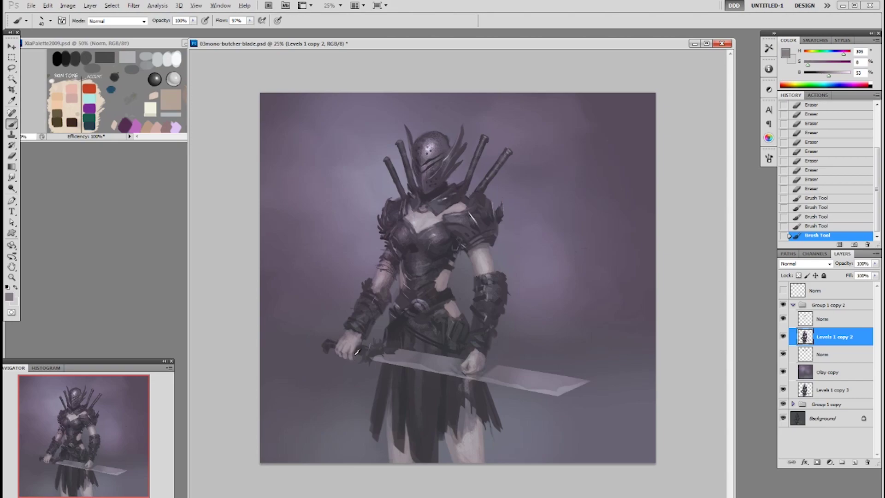
{"action": "left_click", "coordinate": [358, 349], "text": "alt"}
{"action": "left_click", "coordinate": [358, 343]}
{"action": "left_click", "coordinate": [358, 343], "text": "alt"}
{"action": "left_click", "coordinate": [358, 342]}
{"action": "left_click", "coordinate": [359, 345]}
{"action": "left_click", "coordinate": [359, 346]}
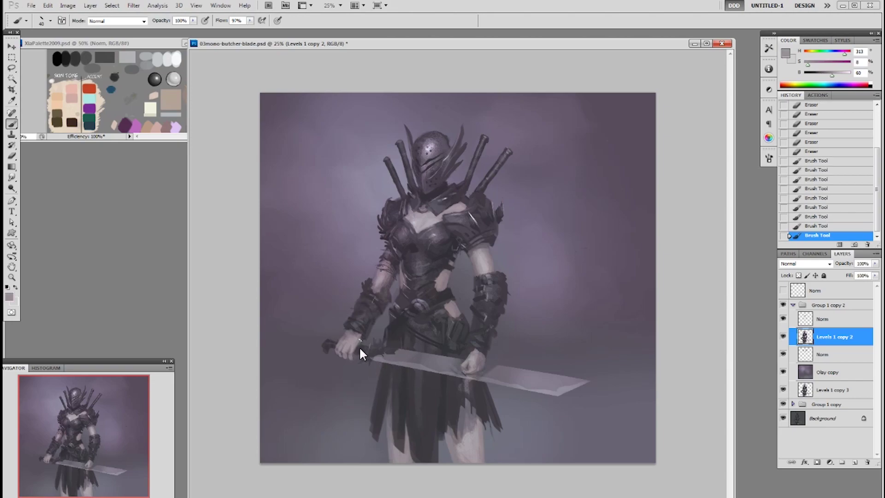
{"action": "left_click", "coordinate": [357, 347]}
Shade the back of the gripping hand and its wrist below the bracer with darker purple-grey tones sampled nearby.
{"action": "left_click", "coordinate": [348, 341], "text": "alt"}
{"action": "left_click", "coordinate": [338, 335]}
{"action": "left_click", "coordinate": [341, 338]}
{"action": "left_click", "coordinate": [344, 338]}
{"action": "left_click", "coordinate": [343, 339], "text": "alt"}
{"action": "left_click", "coordinate": [342, 339]}
{"action": "left_click", "coordinate": [351, 341]}
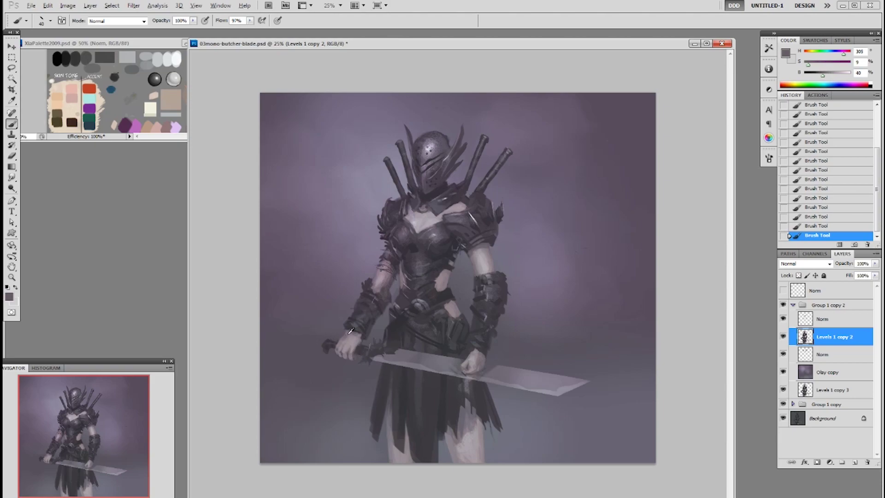
{"action": "left_click", "coordinate": [351, 331], "text": "alt"}
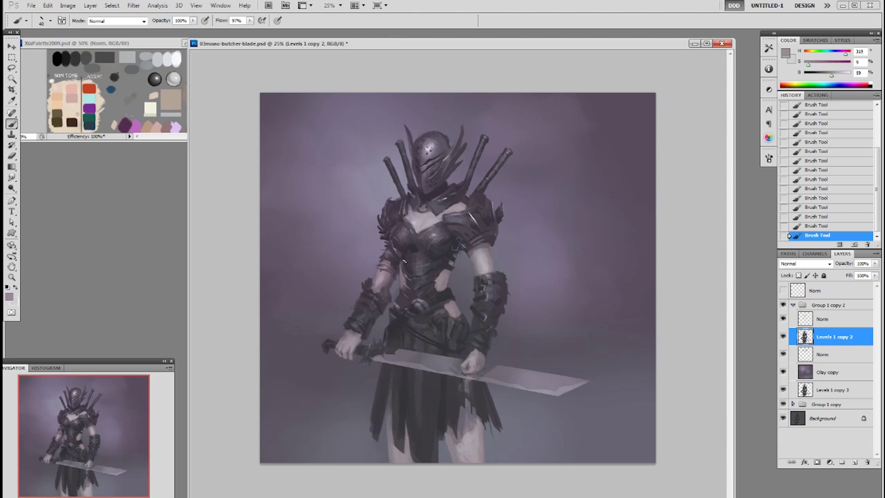